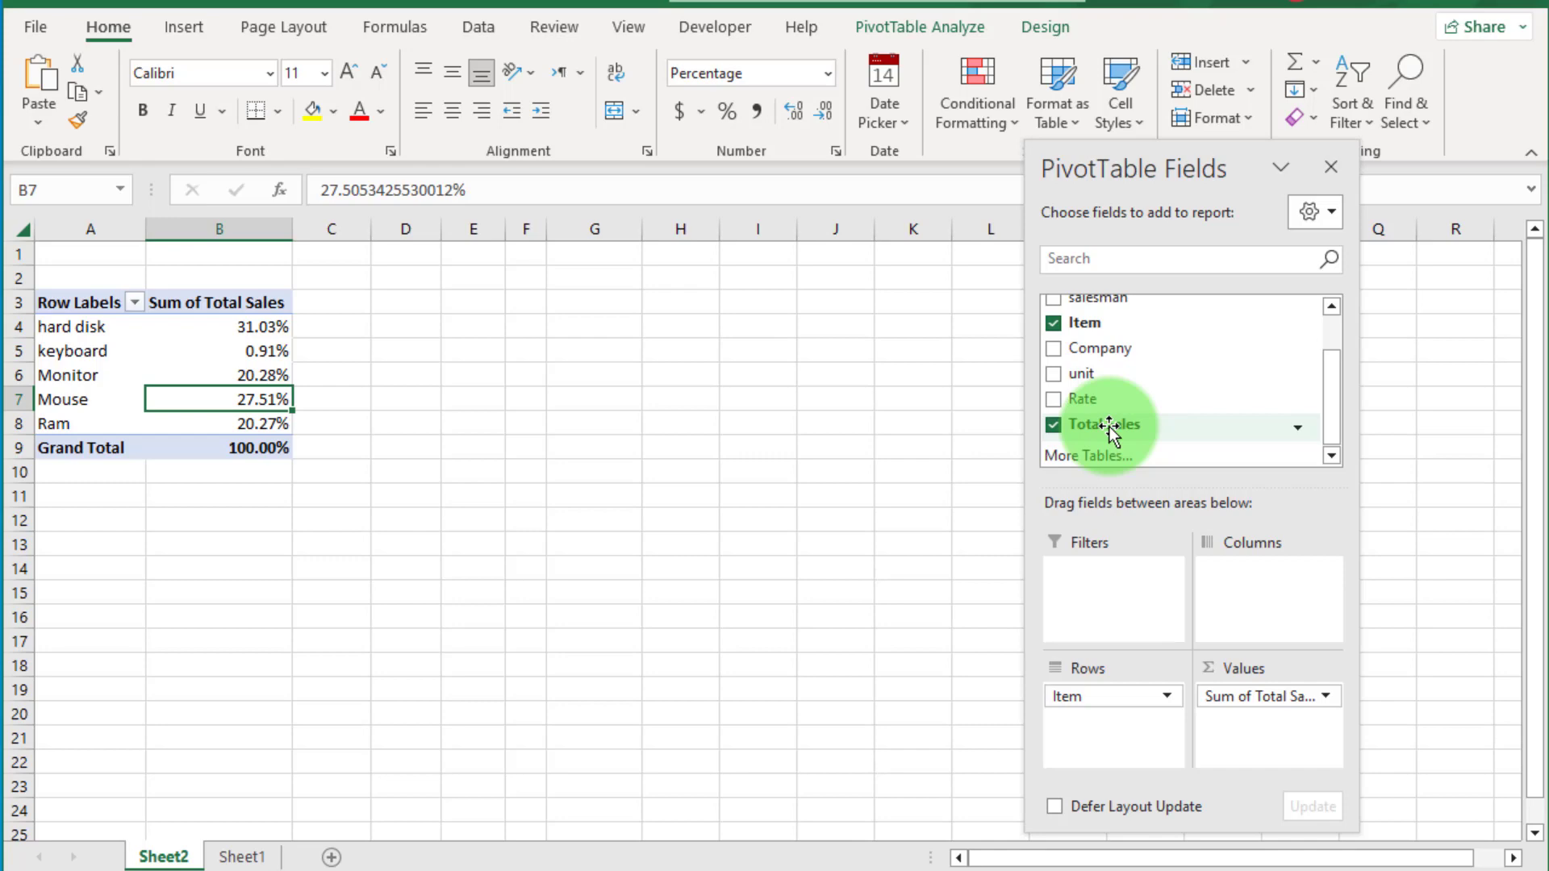
Add Total Sales to the PivotTable values a second time and summarize that new column by Count
{"action": "left_click_drag", "start_coordinate": [1110, 427], "coordinate": [1257, 731]}
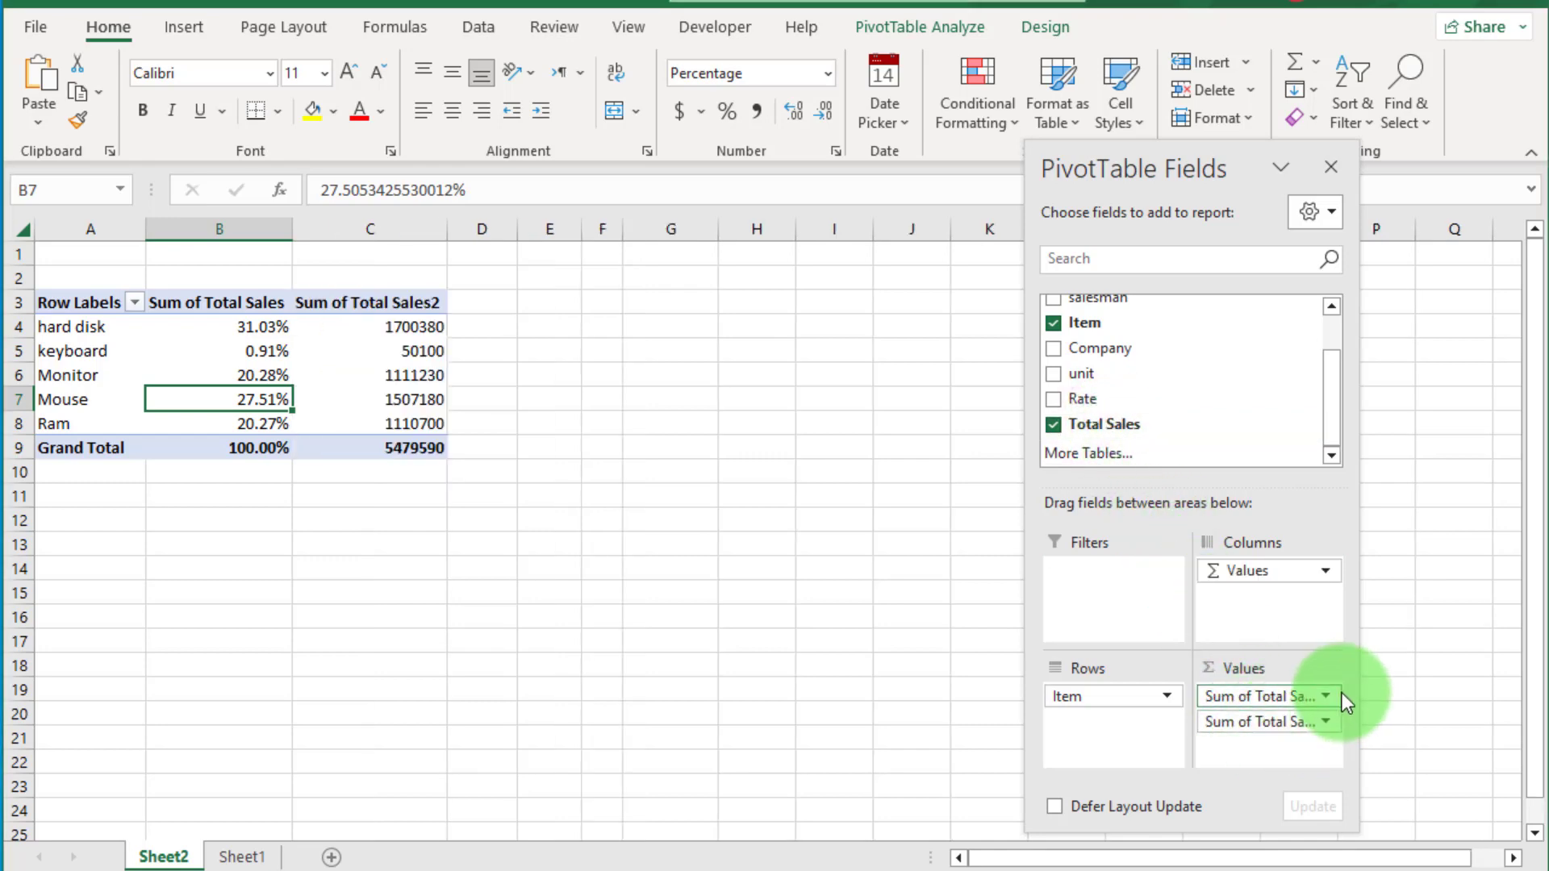
{"action": "right_click", "coordinate": [416, 327]}
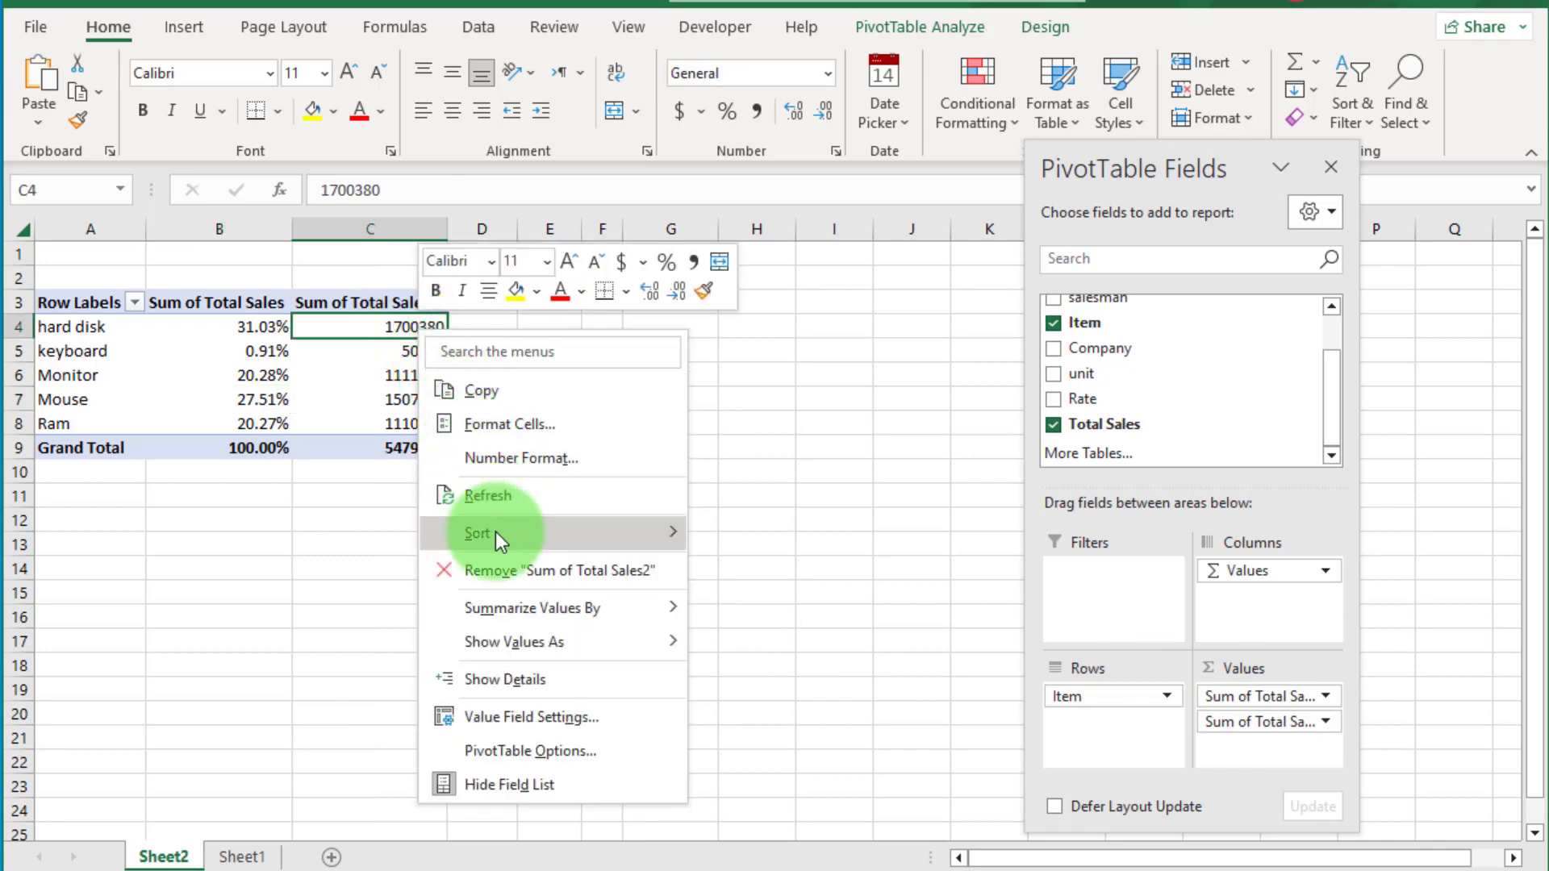
{"action": "mouse_move", "coordinate": [540, 636]}
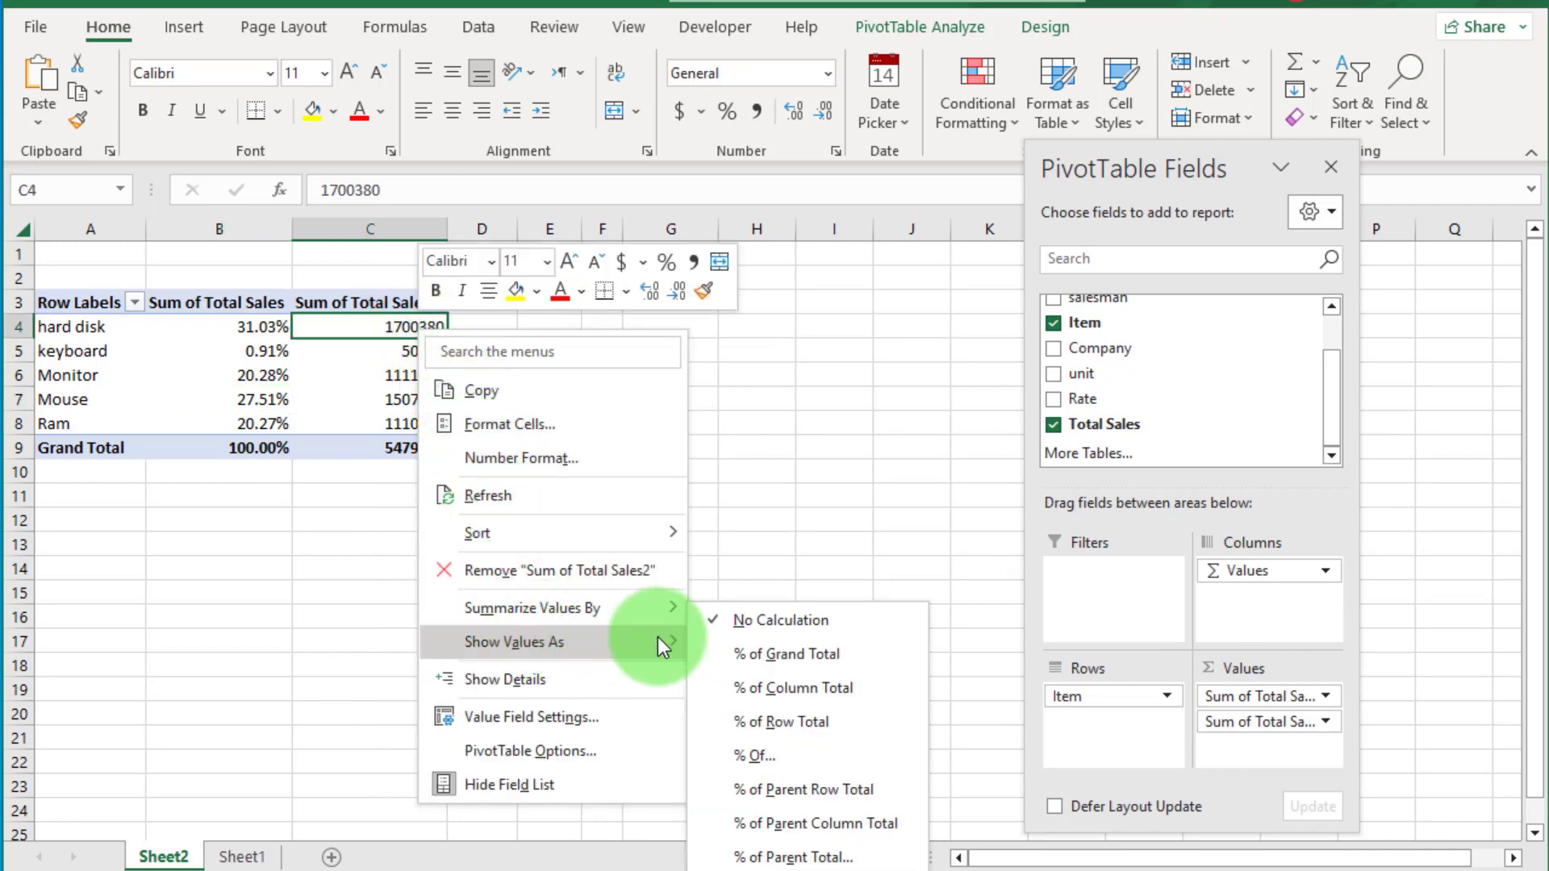
{"action": "mouse_move", "coordinate": [670, 618]}
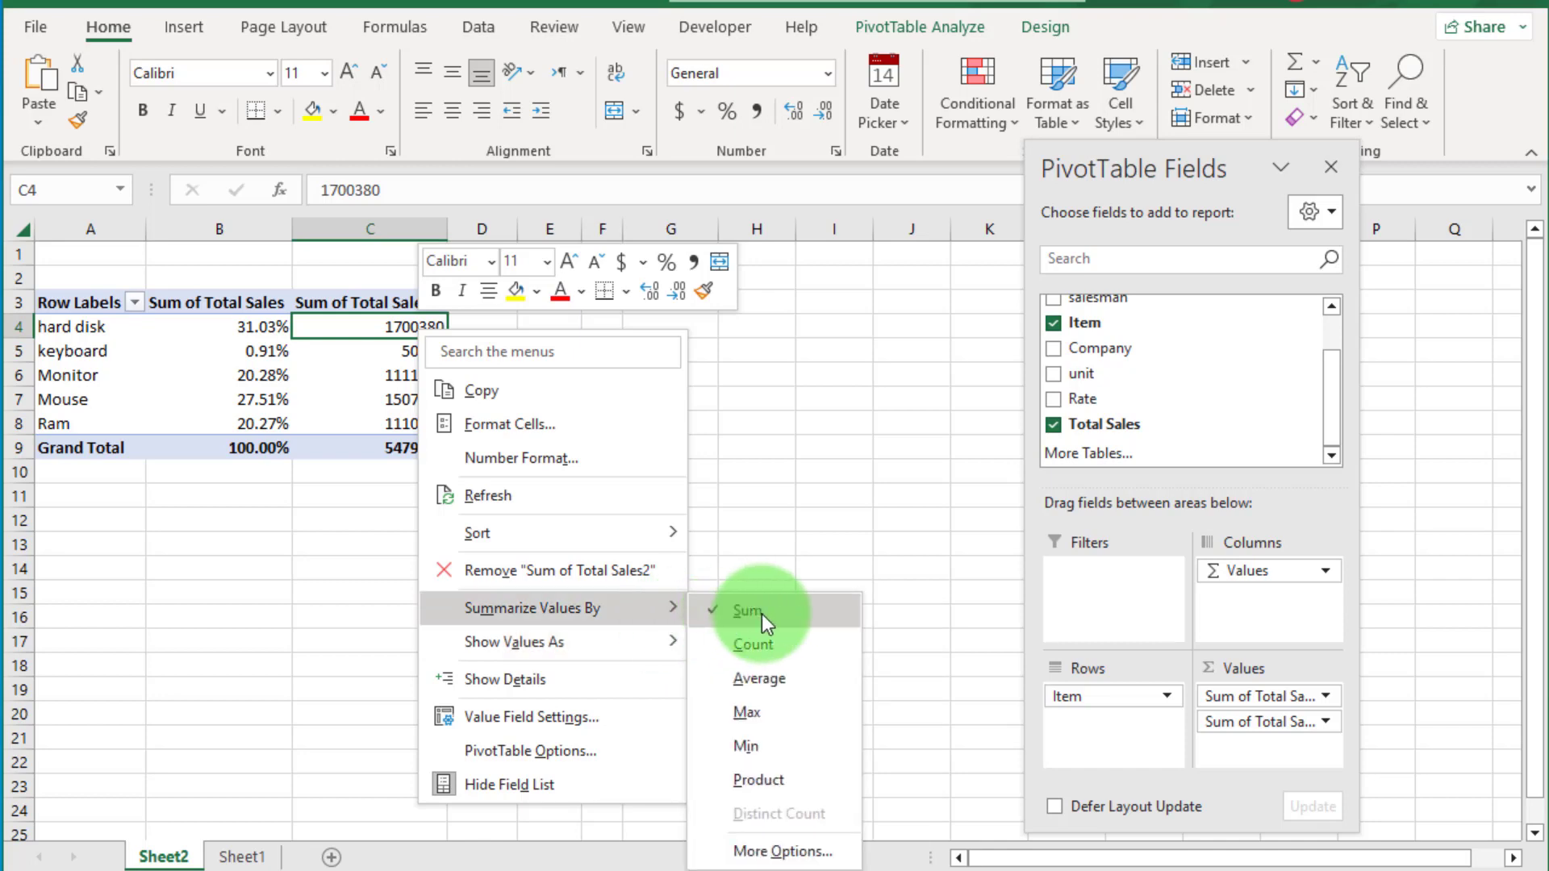
{"action": "left_click", "coordinate": [781, 643]}
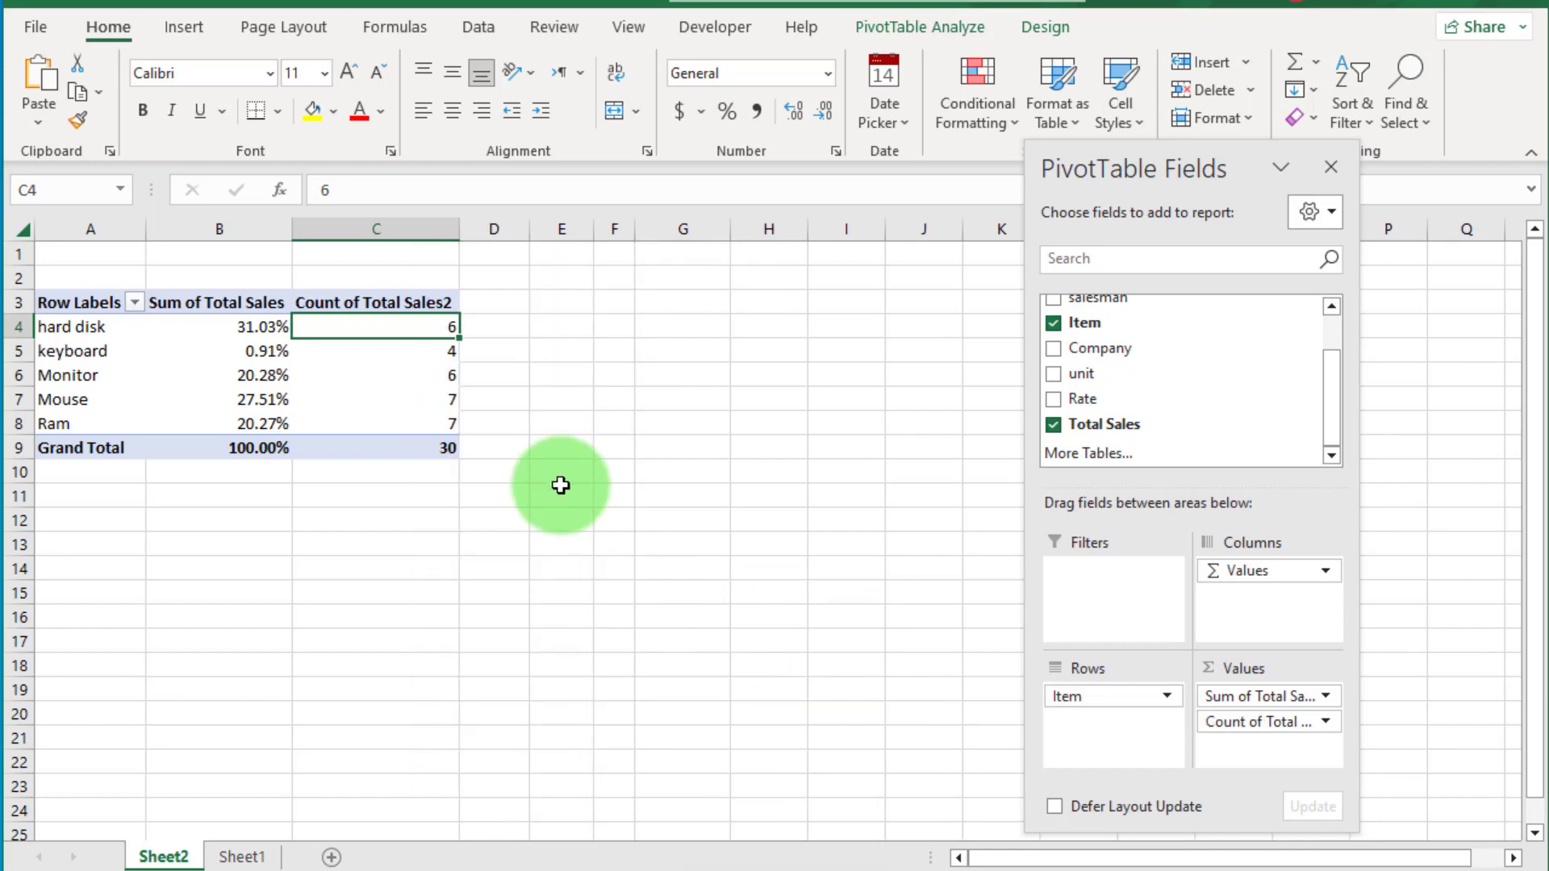
{"action": "left_click", "coordinate": [434, 537]}
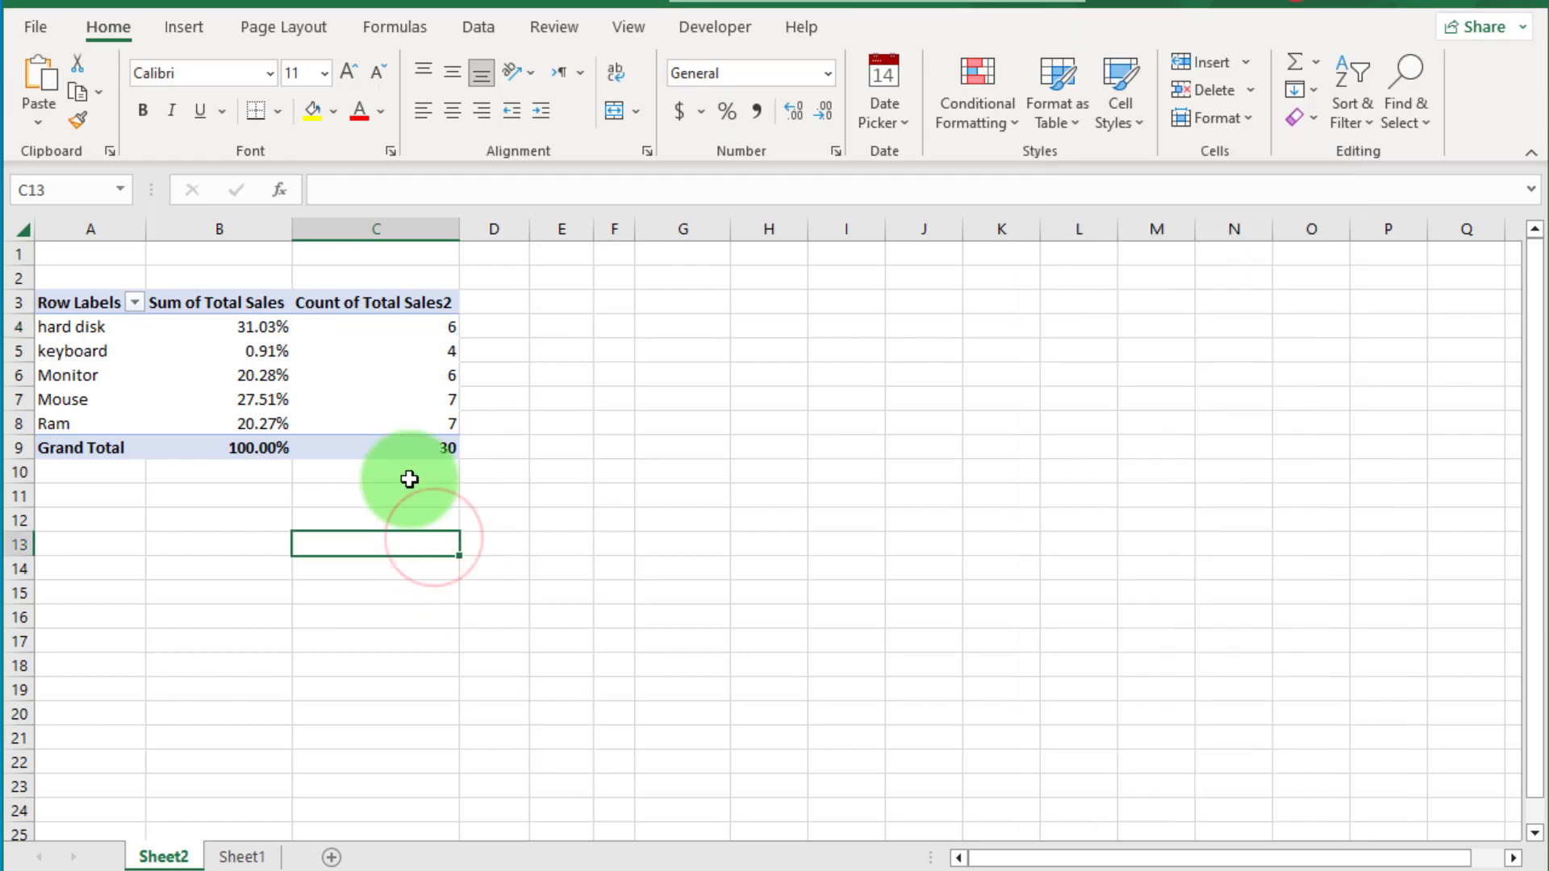
Add the Total Sales field to the PivotTable values once more, as a third value column
{"action": "left_click", "coordinate": [397, 349]}
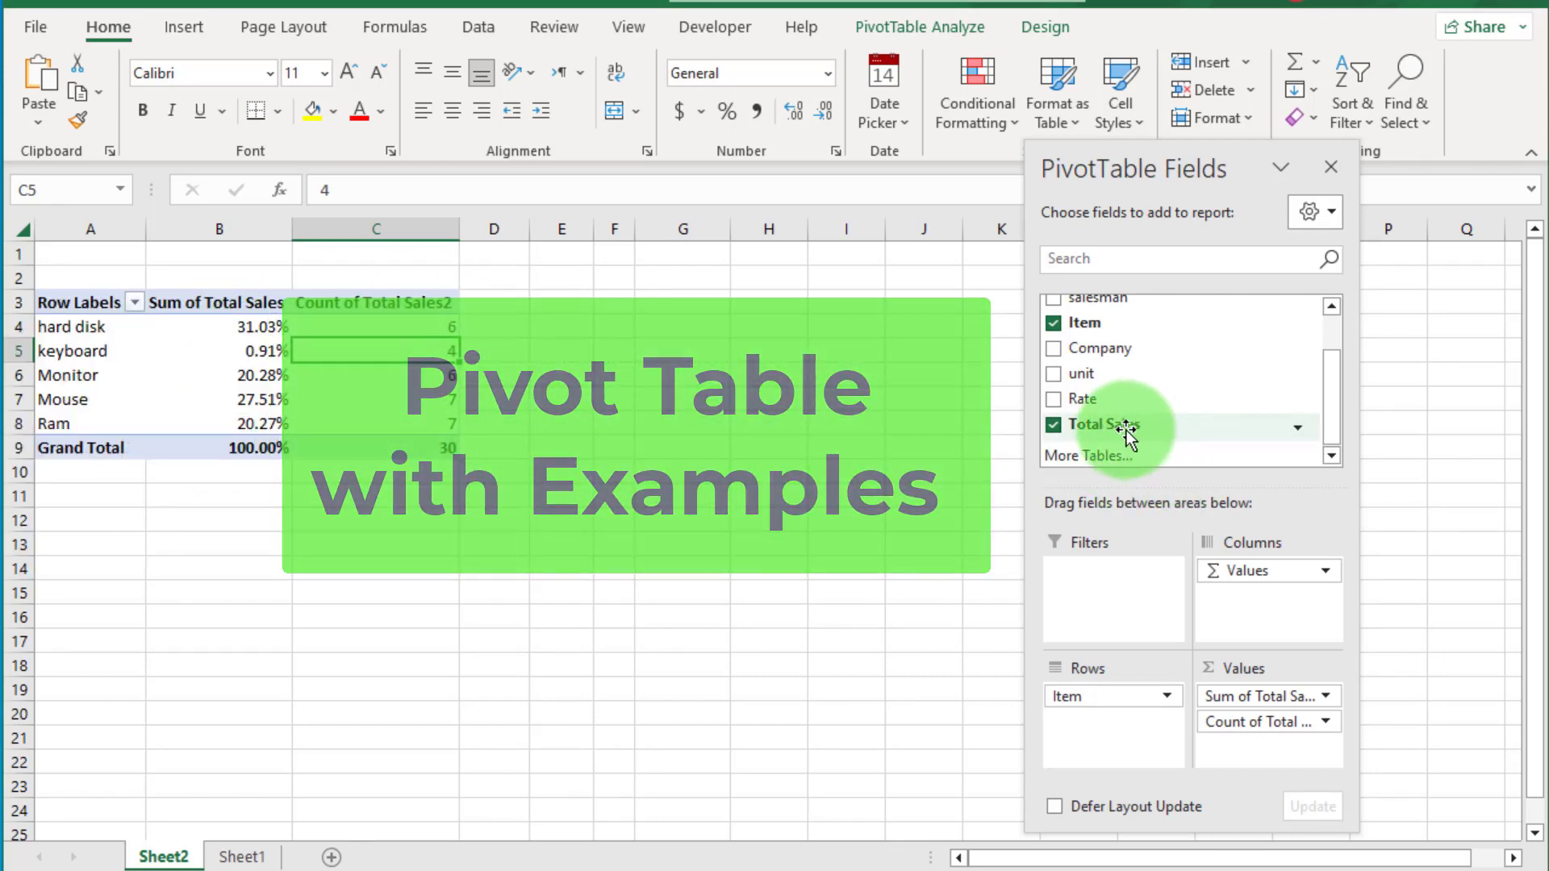
{"action": "left_click_drag", "start_coordinate": [1129, 428], "coordinate": [1270, 743]}
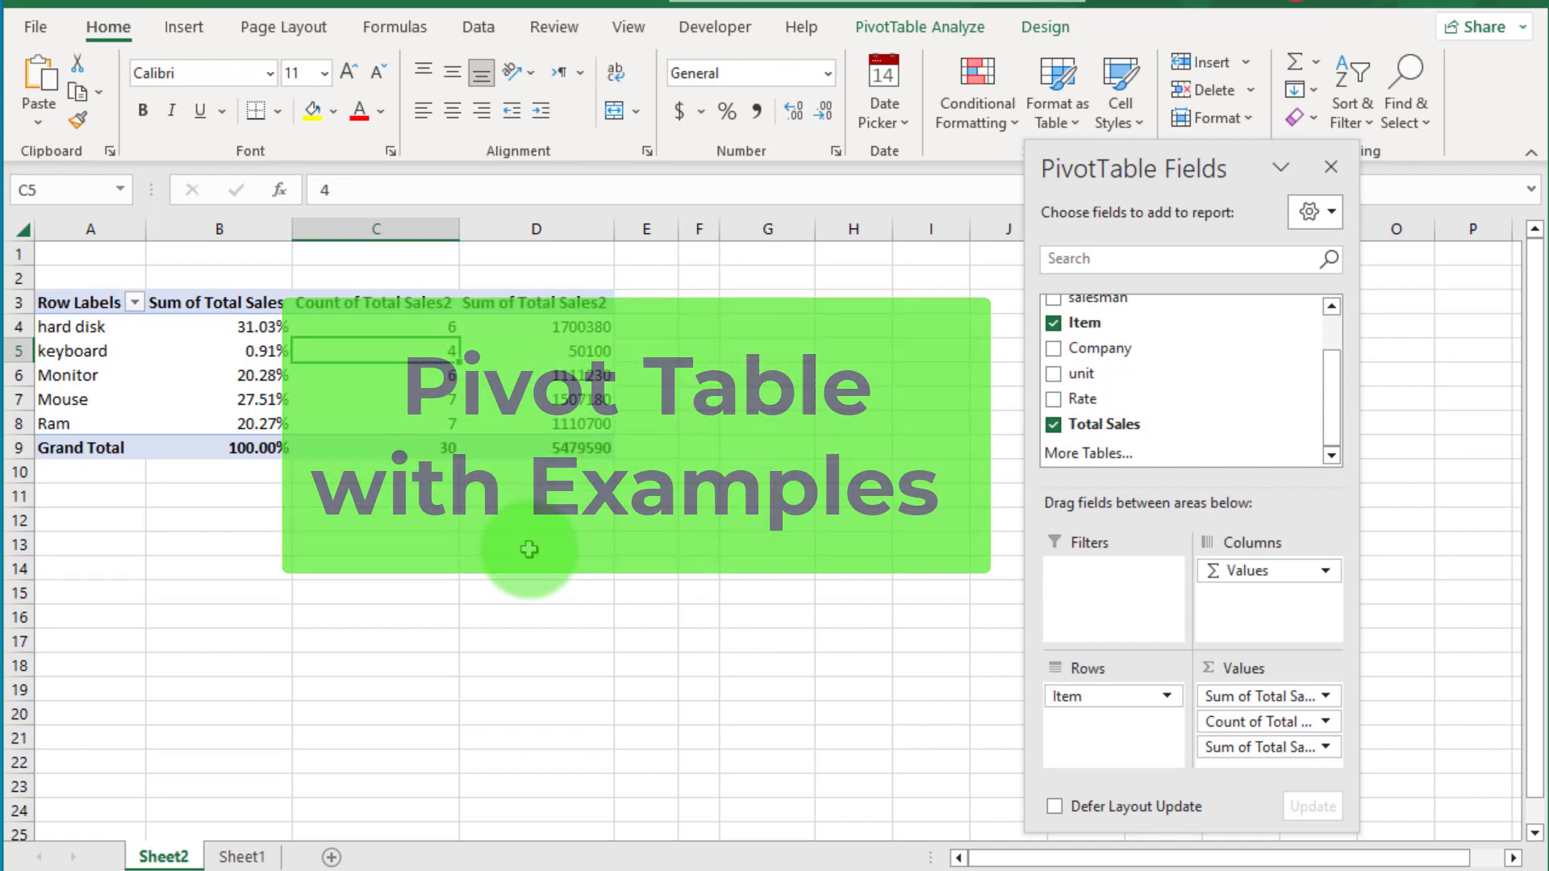
{"action": "left_click", "coordinate": [28, 326]}
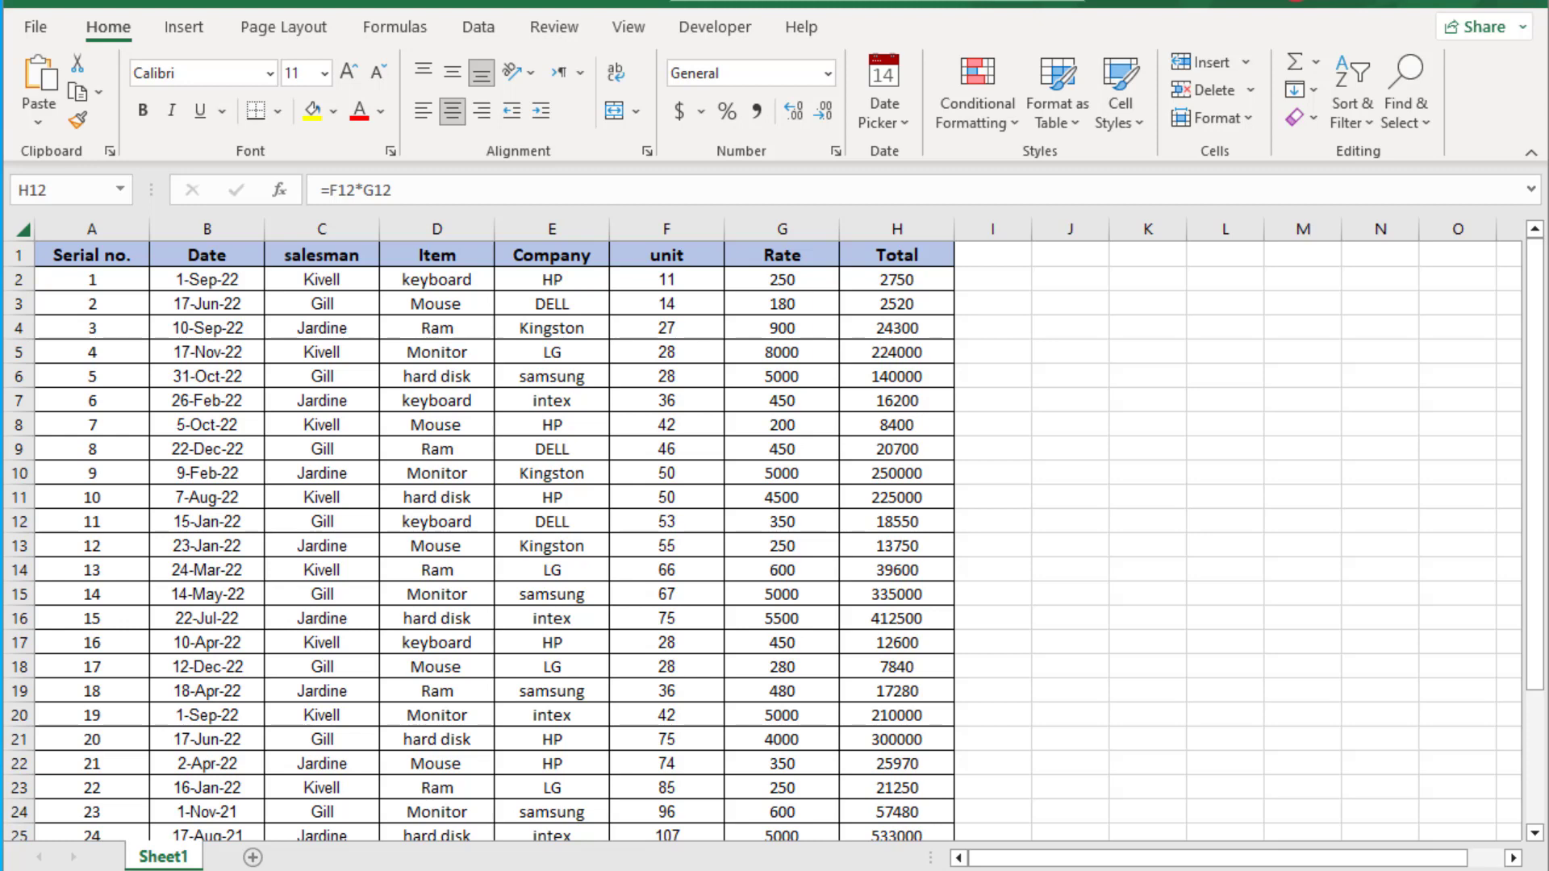
Examine the columns of the source sales data one by one, from Serial no. to Total
{"action": "left_click_drag", "start_coordinate": [62, 253], "coordinate": [103, 428]}
{"action": "left_click_drag", "start_coordinate": [235, 304], "coordinate": [234, 401]}
{"action": "left_click_drag", "start_coordinate": [86, 258], "coordinate": [89, 424]}
{"action": "left_click_drag", "start_coordinate": [206, 255], "coordinate": [206, 424]}
{"action": "left_click_drag", "start_coordinate": [321, 255], "coordinate": [322, 424]}
{"action": "left_click_drag", "start_coordinate": [440, 256], "coordinate": [436, 449]}
{"action": "left_click_drag", "start_coordinate": [564, 255], "coordinate": [552, 449]}
{"action": "left_click_drag", "start_coordinate": [701, 256], "coordinate": [670, 831]}
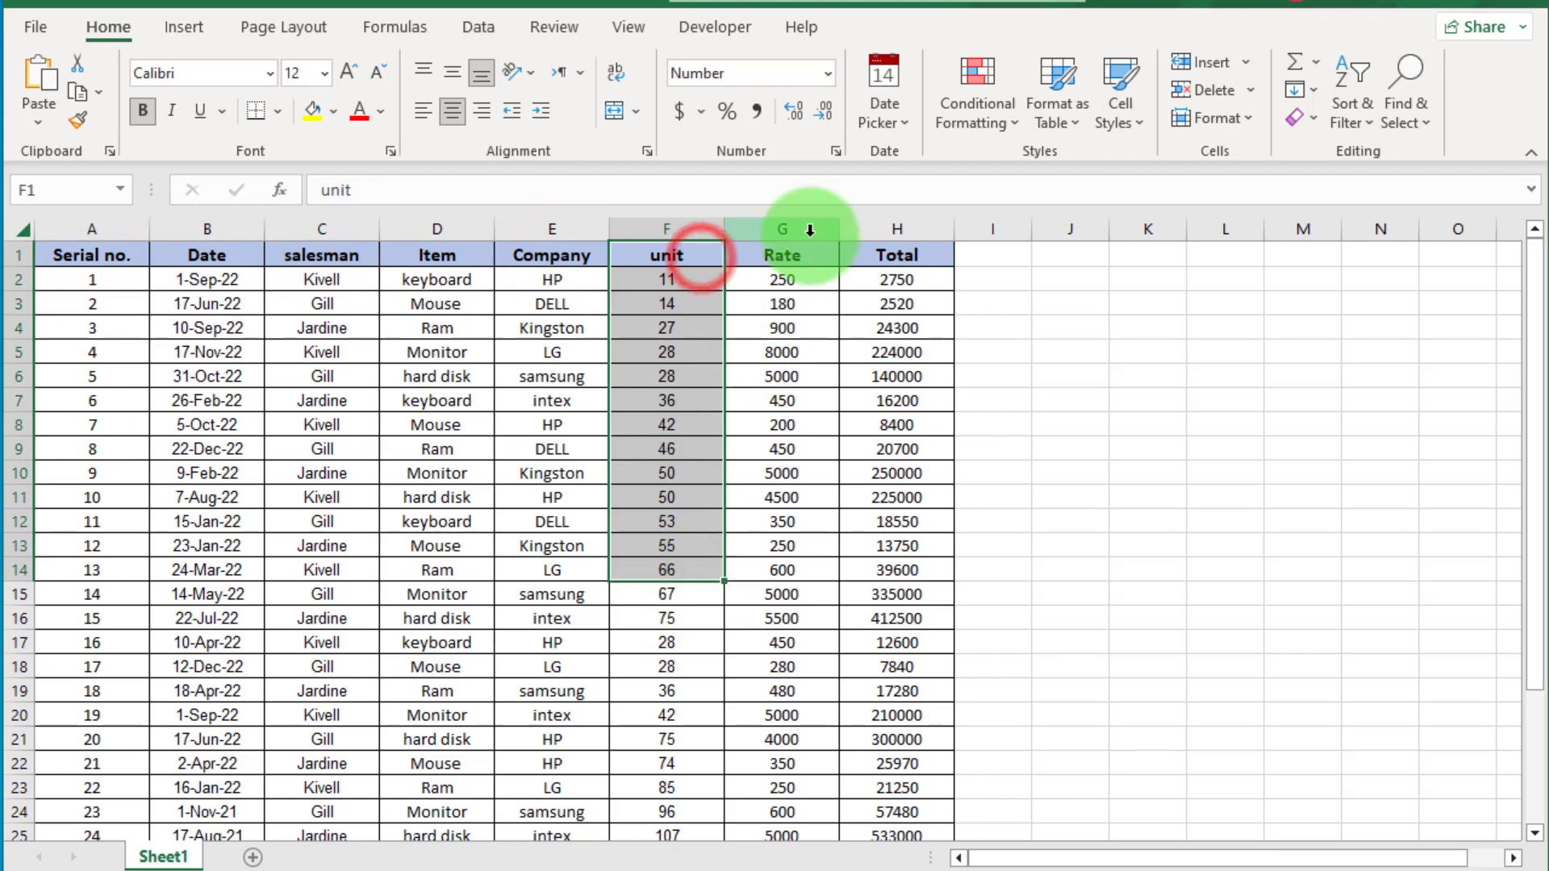
{"action": "left_click", "coordinate": [807, 231]}
{"action": "left_click", "coordinate": [918, 232]}
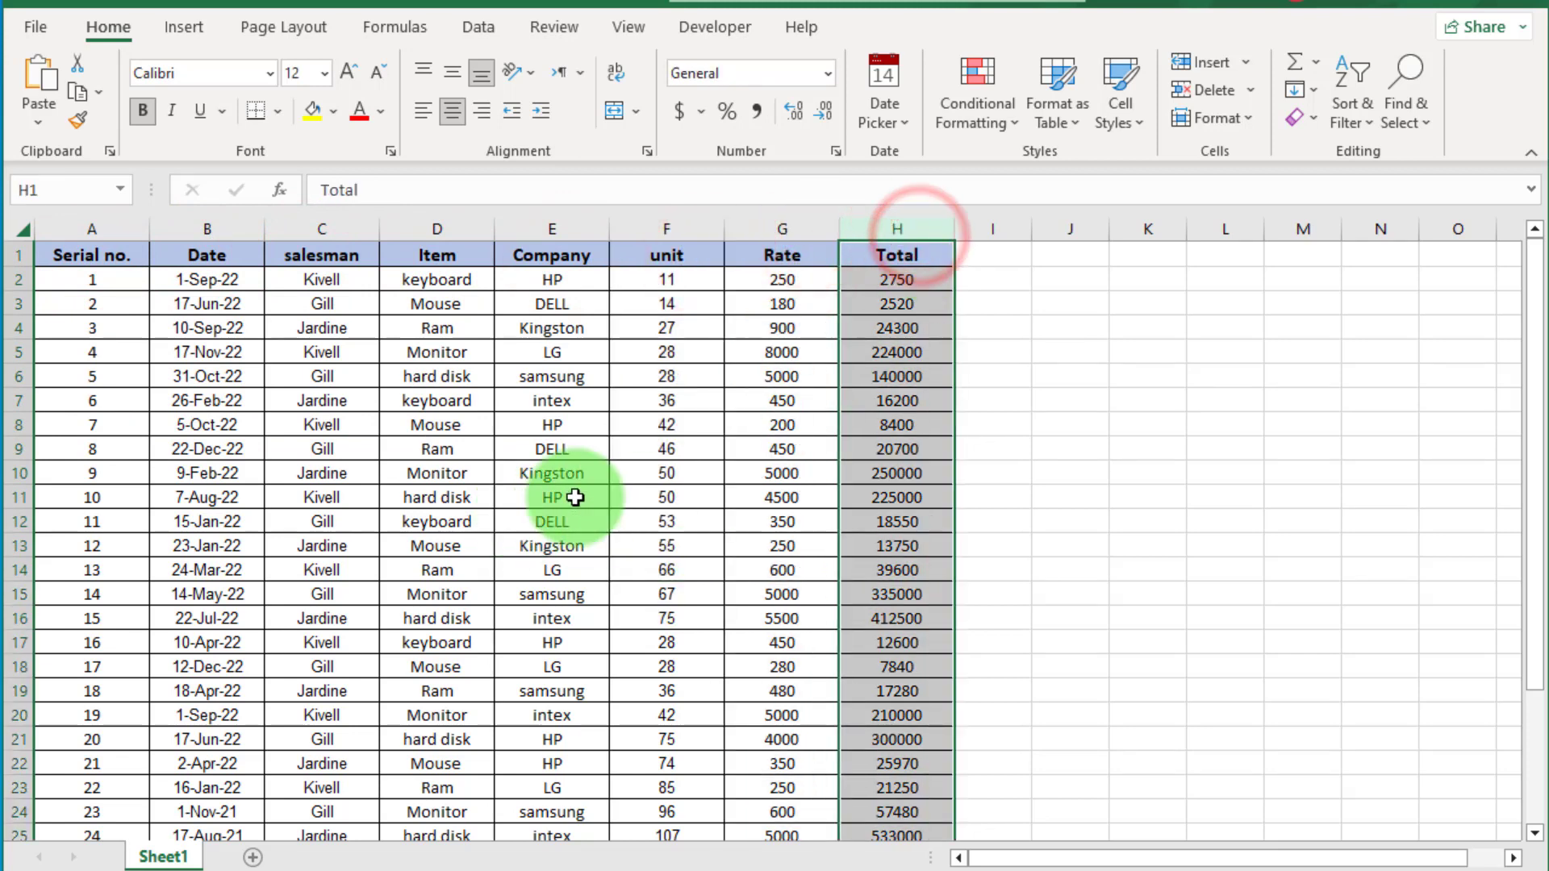
Rename the header in cell H1 as Total Sales
{"action": "left_click", "coordinate": [897, 328]}
{"action": "left_click", "coordinate": [920, 253]}
{"action": "double_click", "coordinate": [931, 255]}
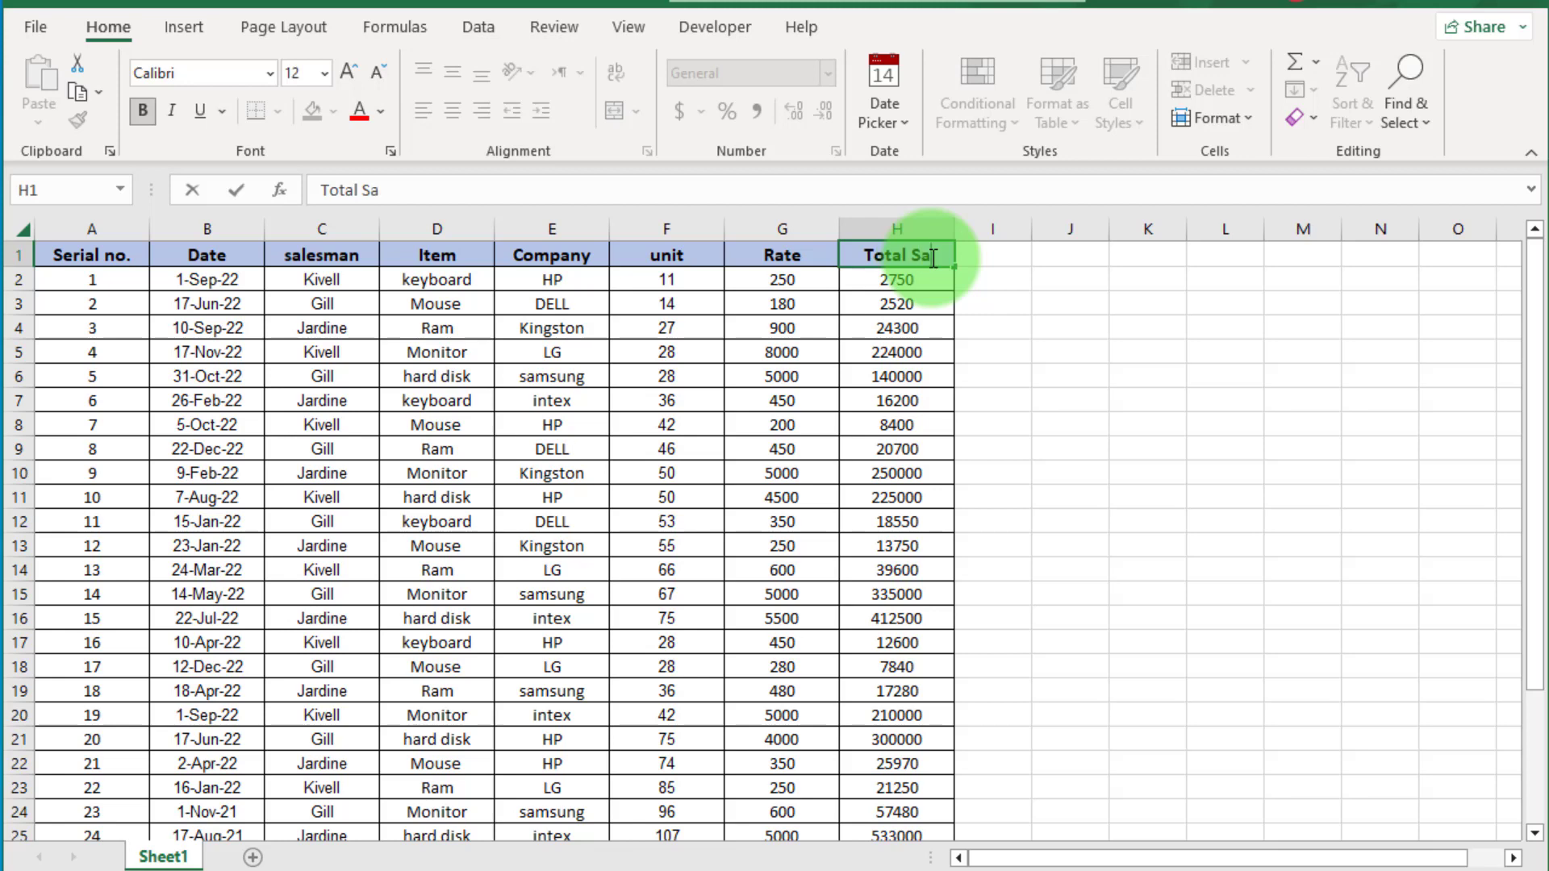
{"action": "key", "text": "Return"}
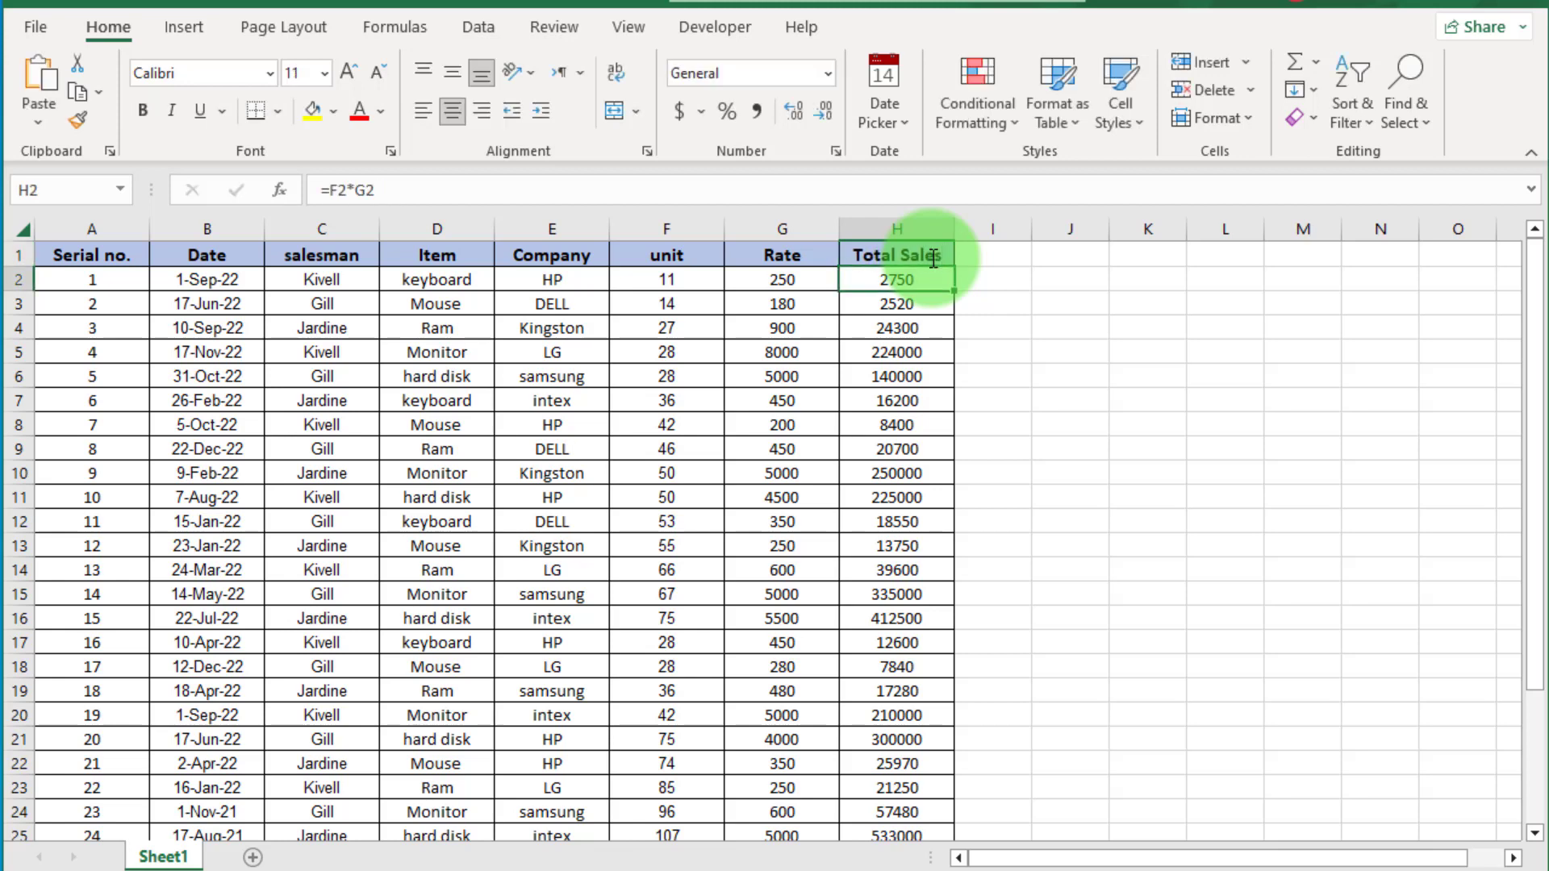
Create a PivotTable from the range Sheet1!$A$1:$H$31 on a new worksheet
{"action": "left_click", "coordinate": [649, 421]}
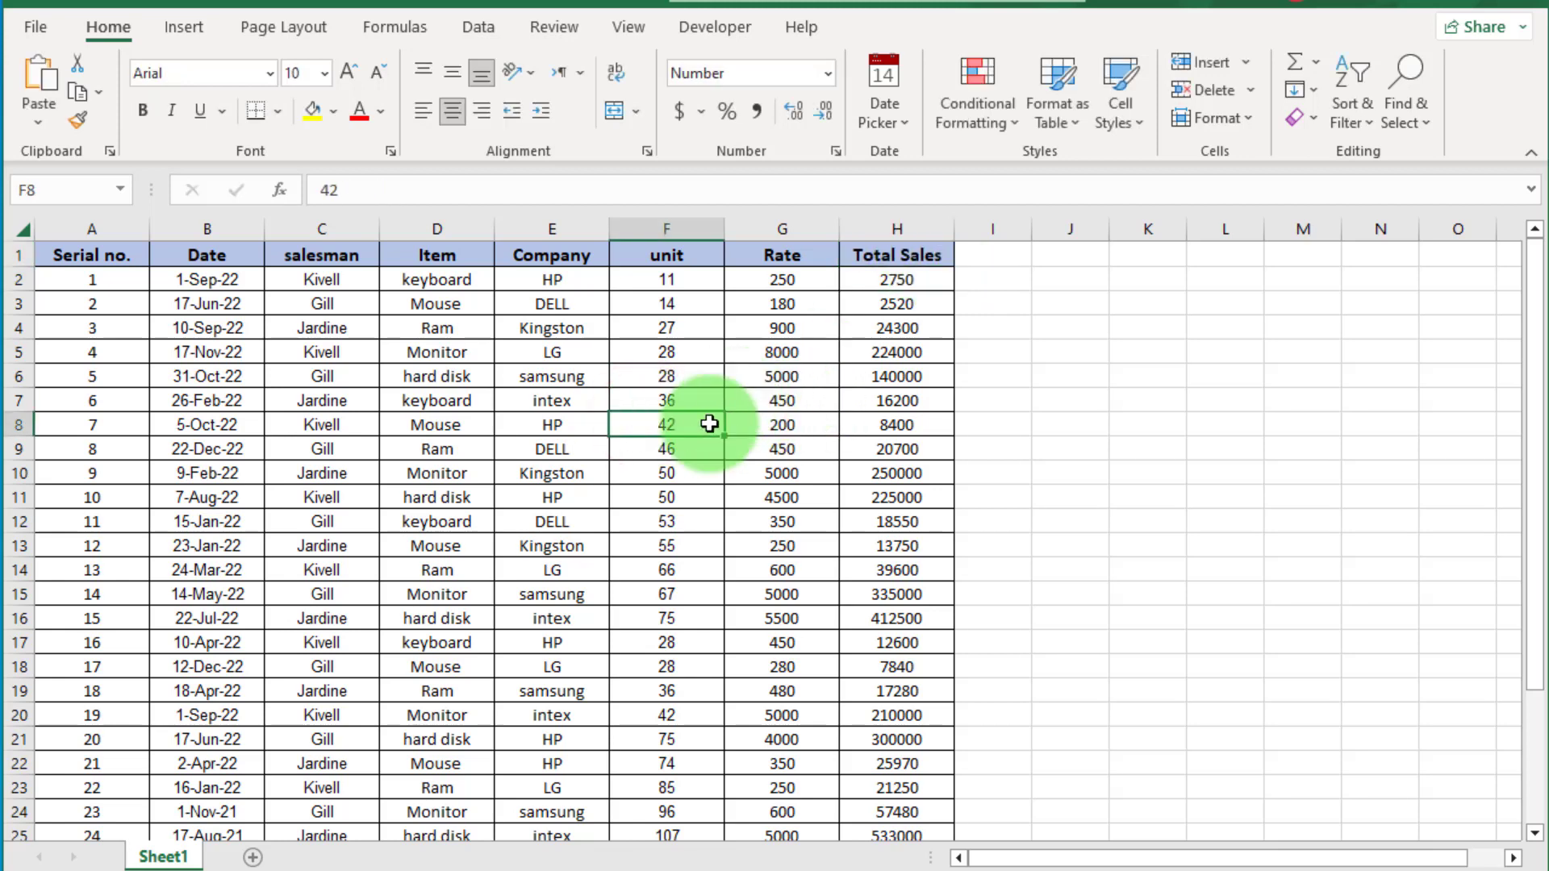
{"action": "left_click", "coordinate": [177, 29]}
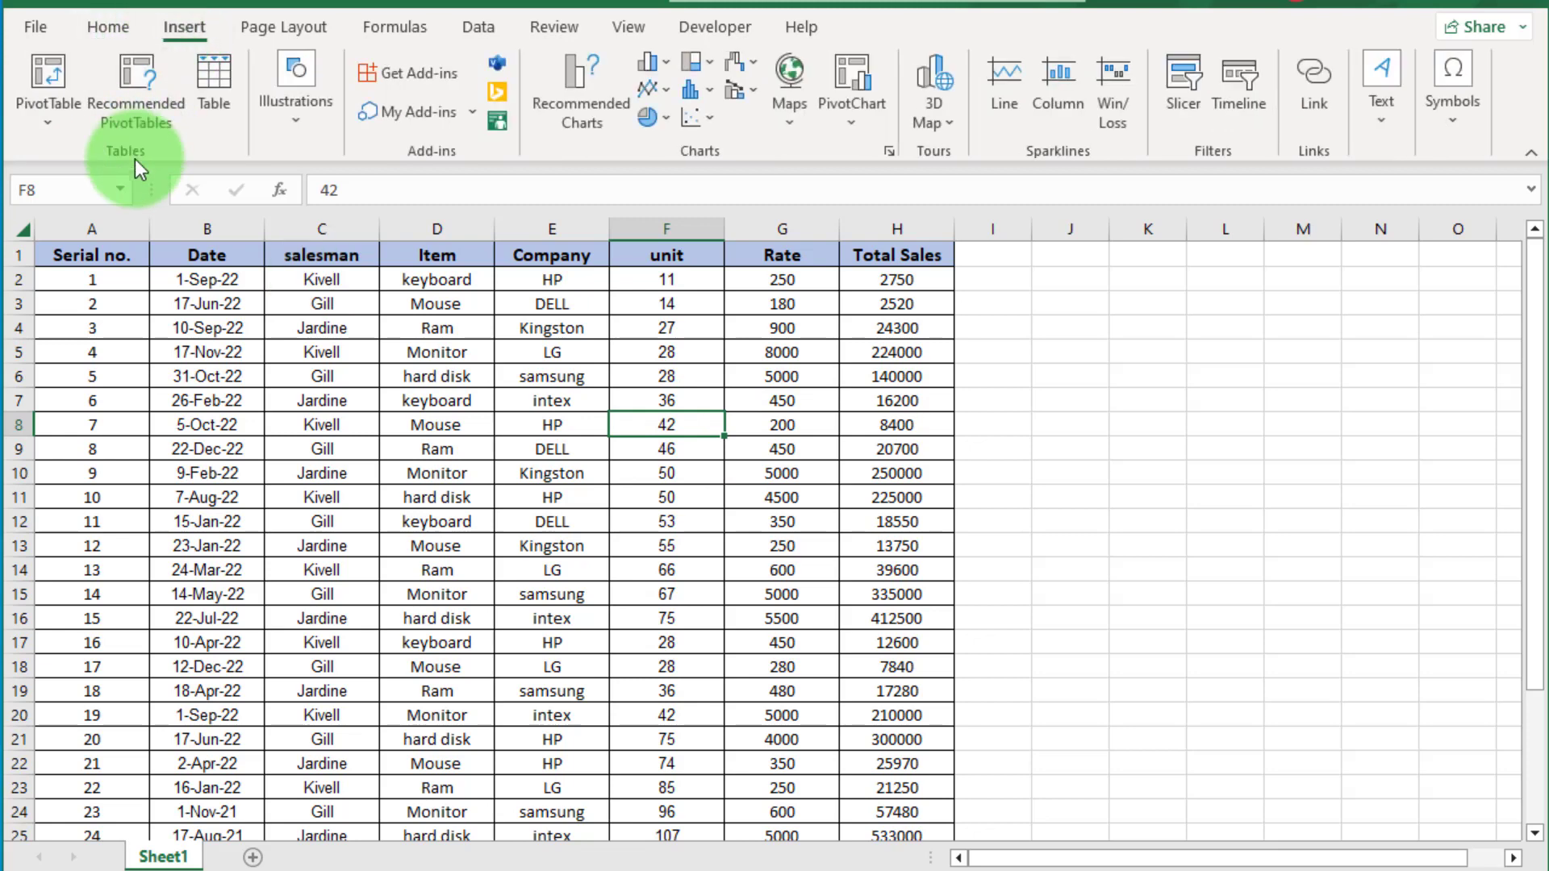
{"action": "left_click", "coordinate": [47, 125]}
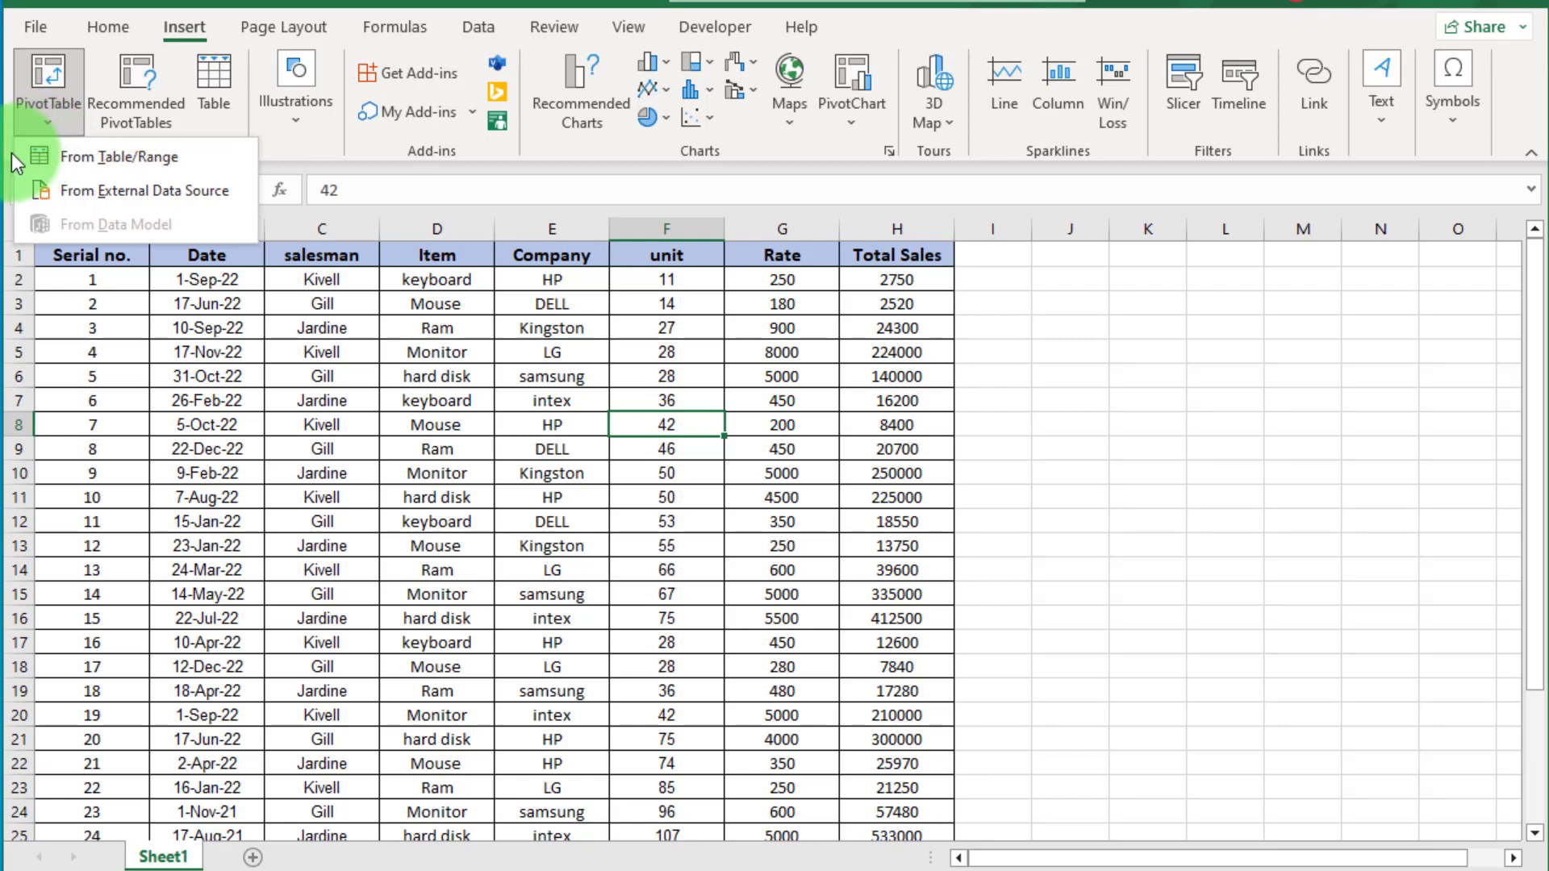
{"action": "left_click", "coordinate": [115, 157]}
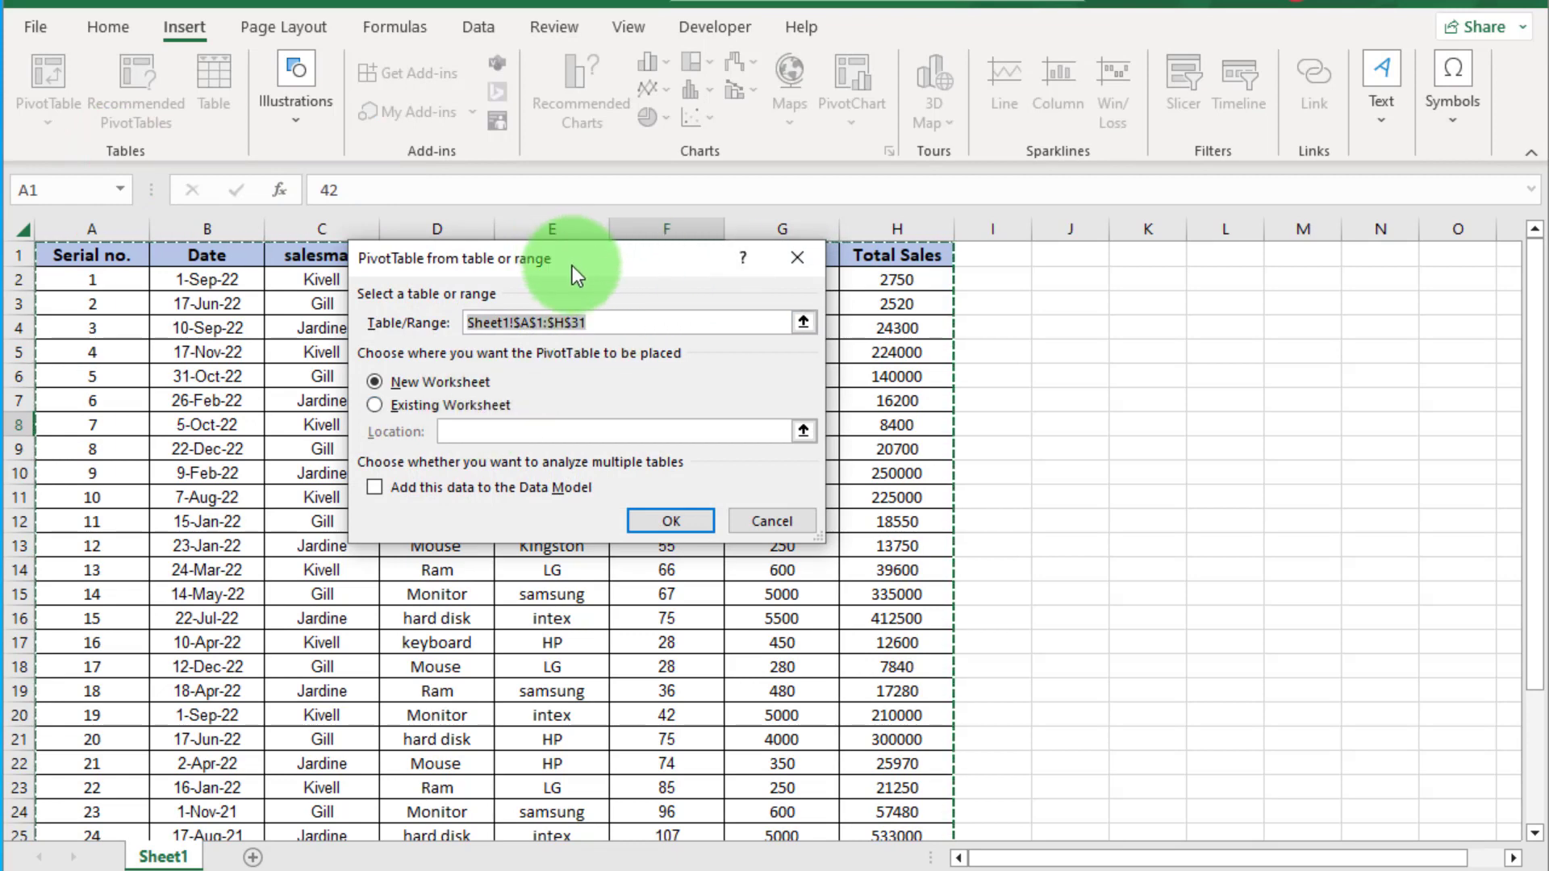
{"action": "left_click_drag", "start_coordinate": [573, 265], "coordinate": [612, 376]}
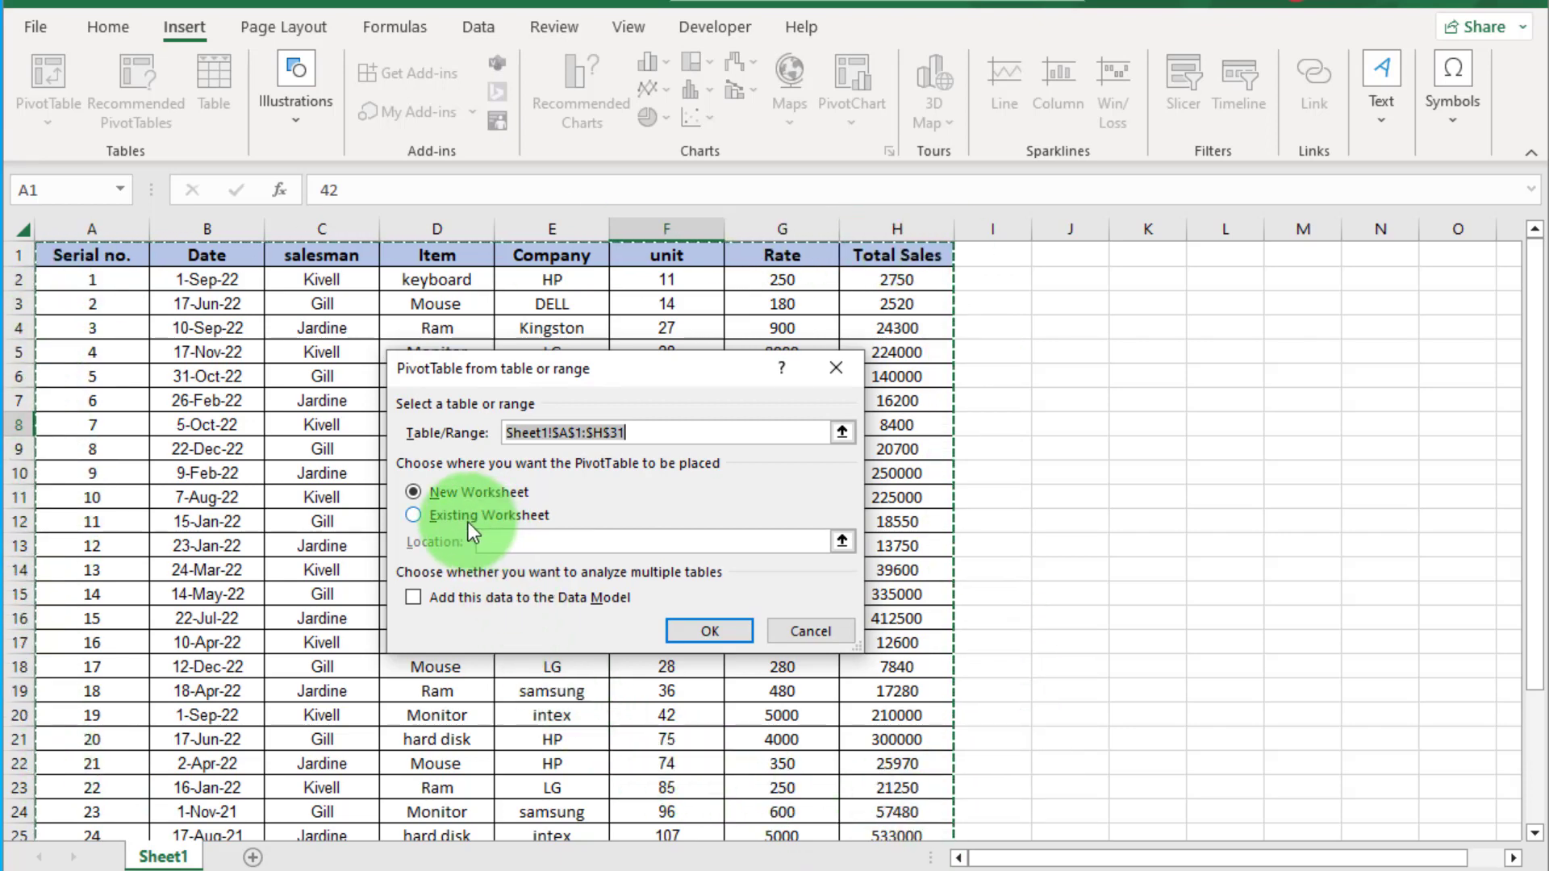
{"action": "left_click", "coordinate": [413, 516]}
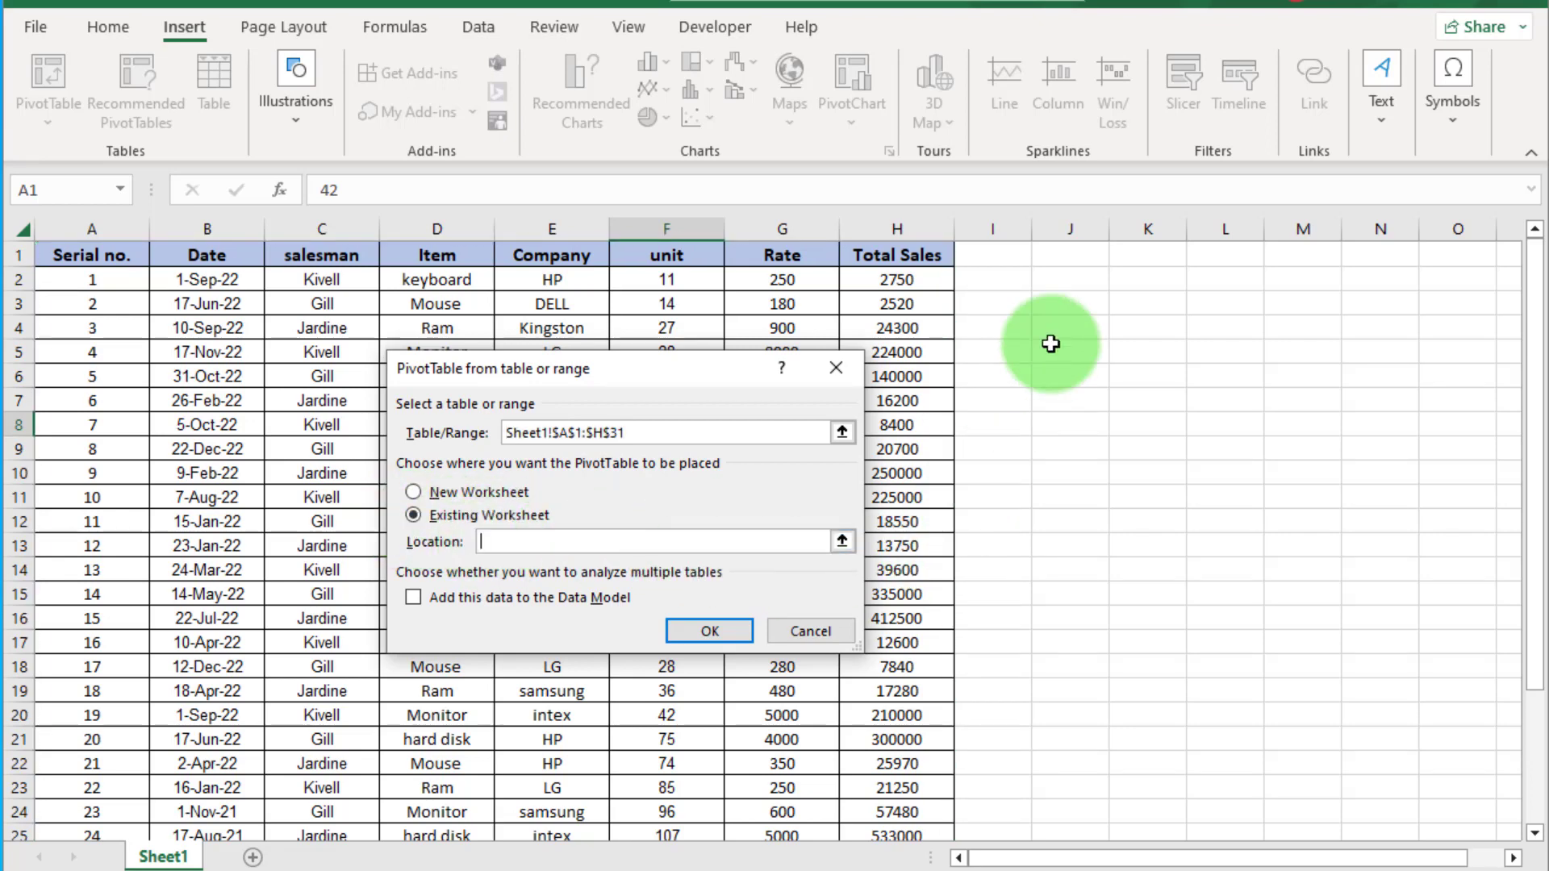
{"action": "left_click", "coordinate": [1082, 306]}
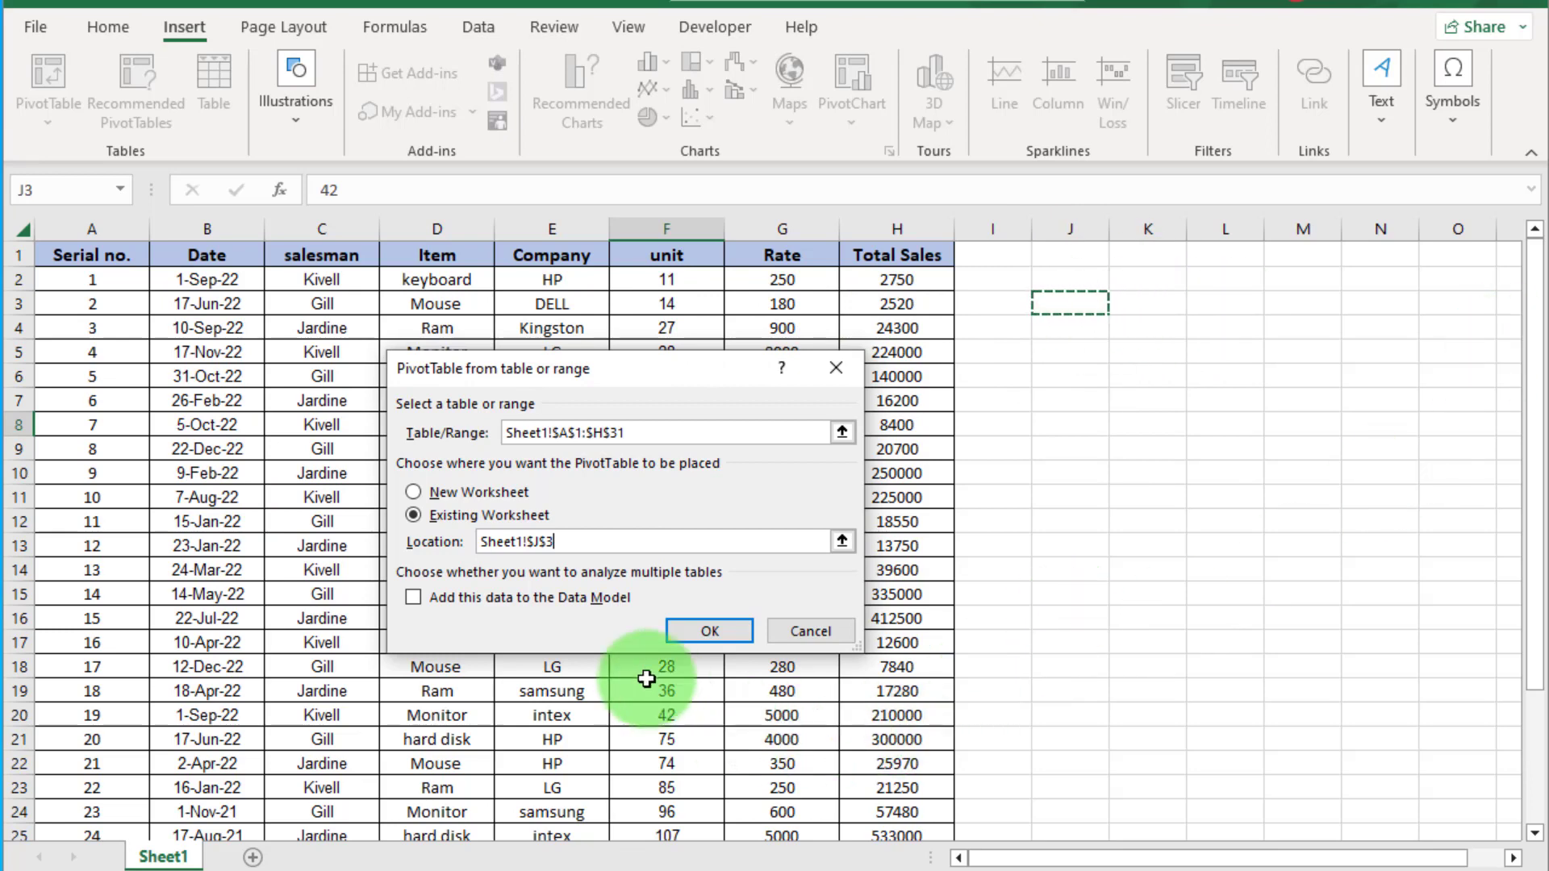
{"action": "left_click", "coordinate": [414, 492]}
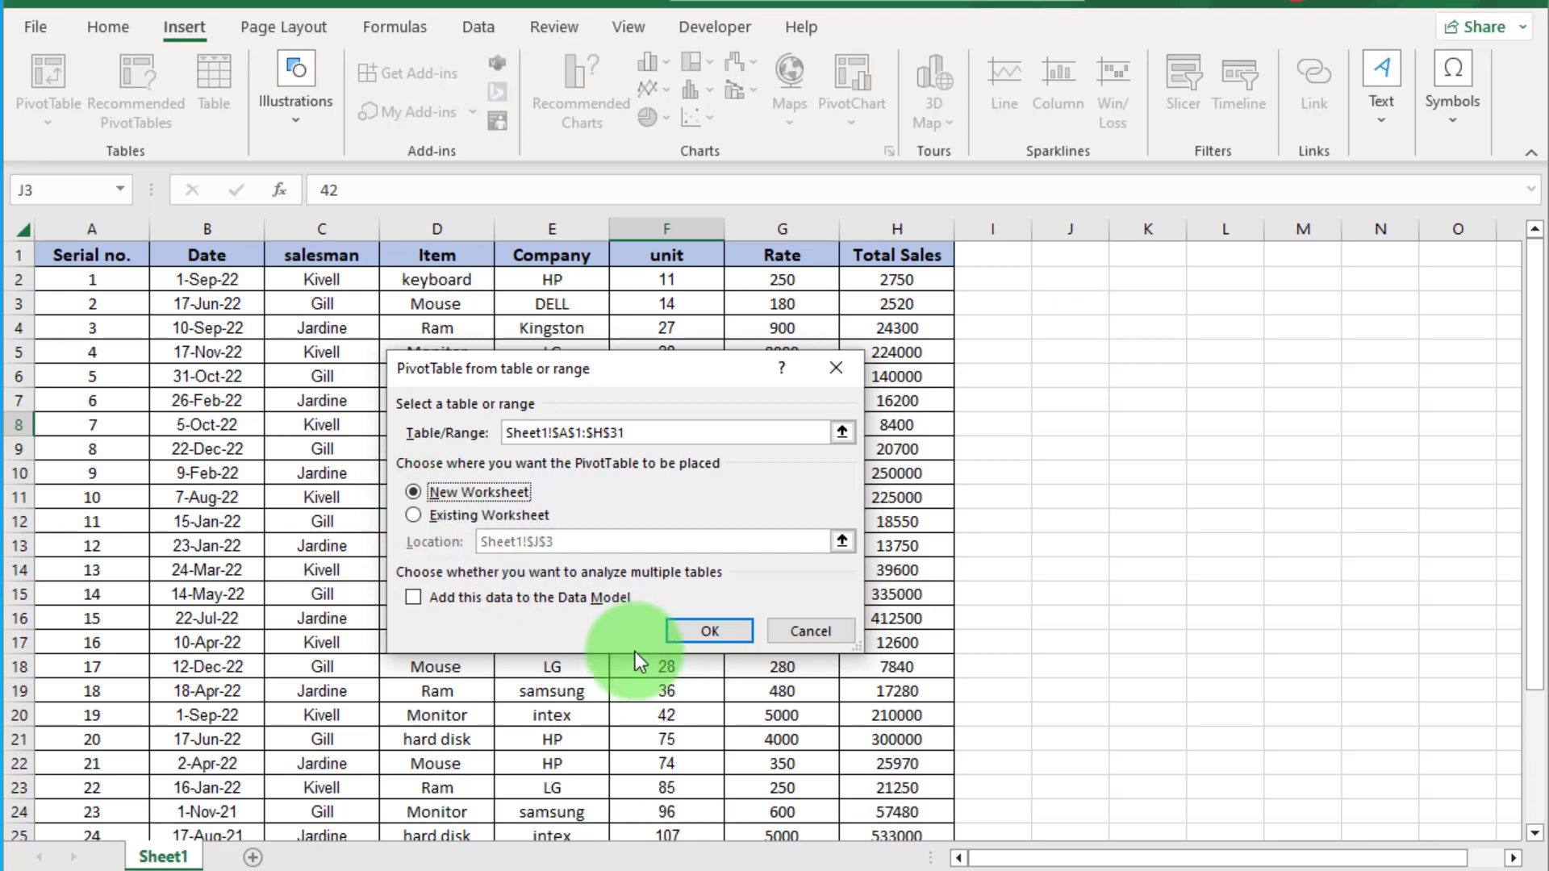
{"action": "left_click", "coordinate": [694, 633]}
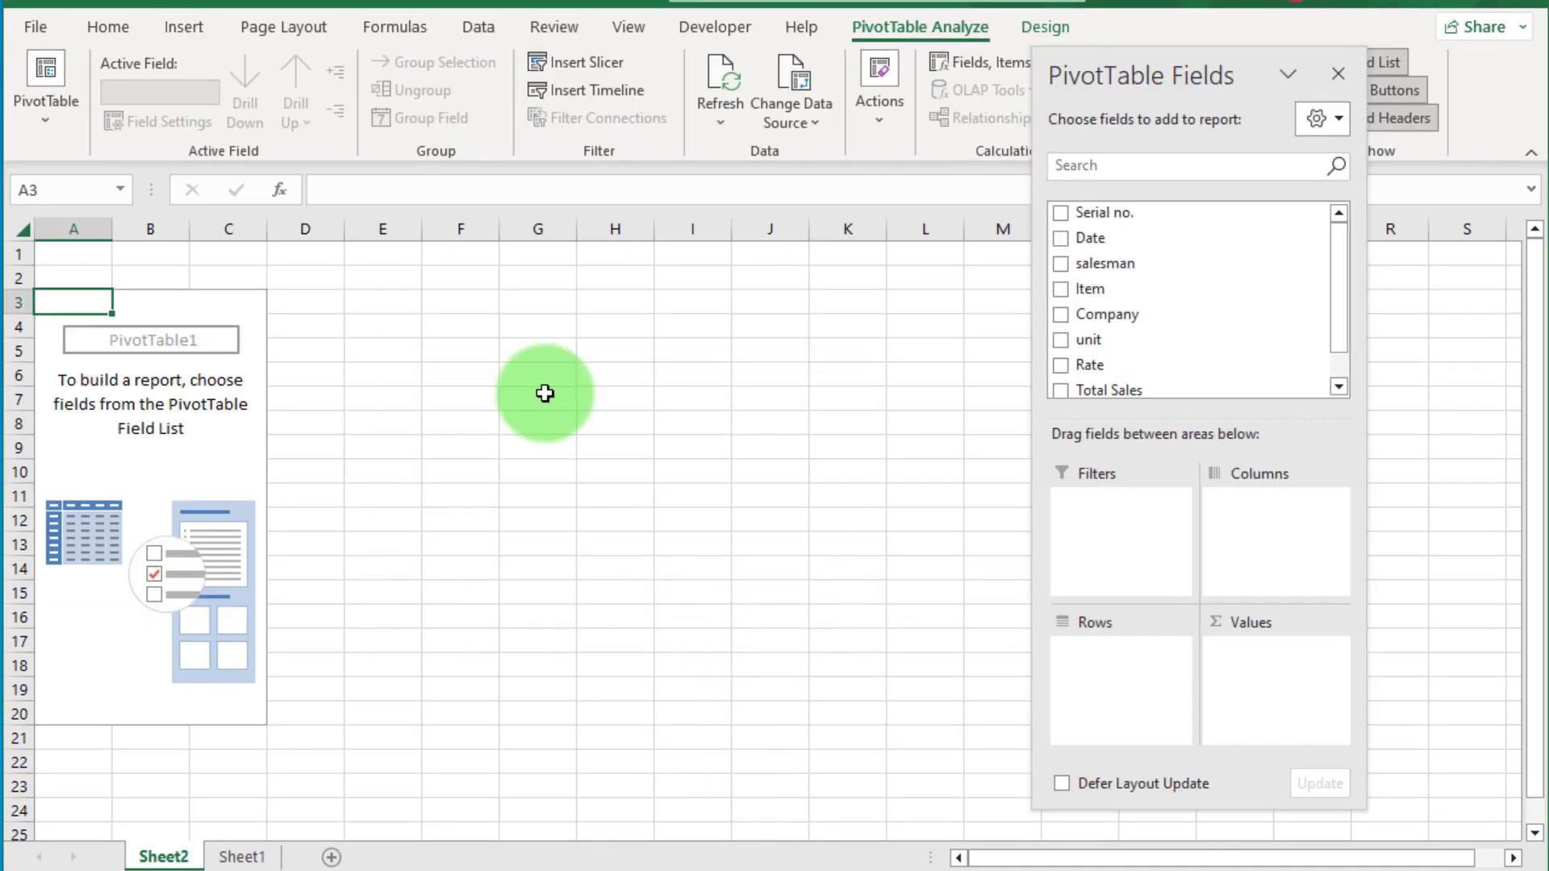
Undock the PivotTable Fields pane and float it over the empty cells beside the PivotTable
{"action": "left_click", "coordinate": [219, 465]}
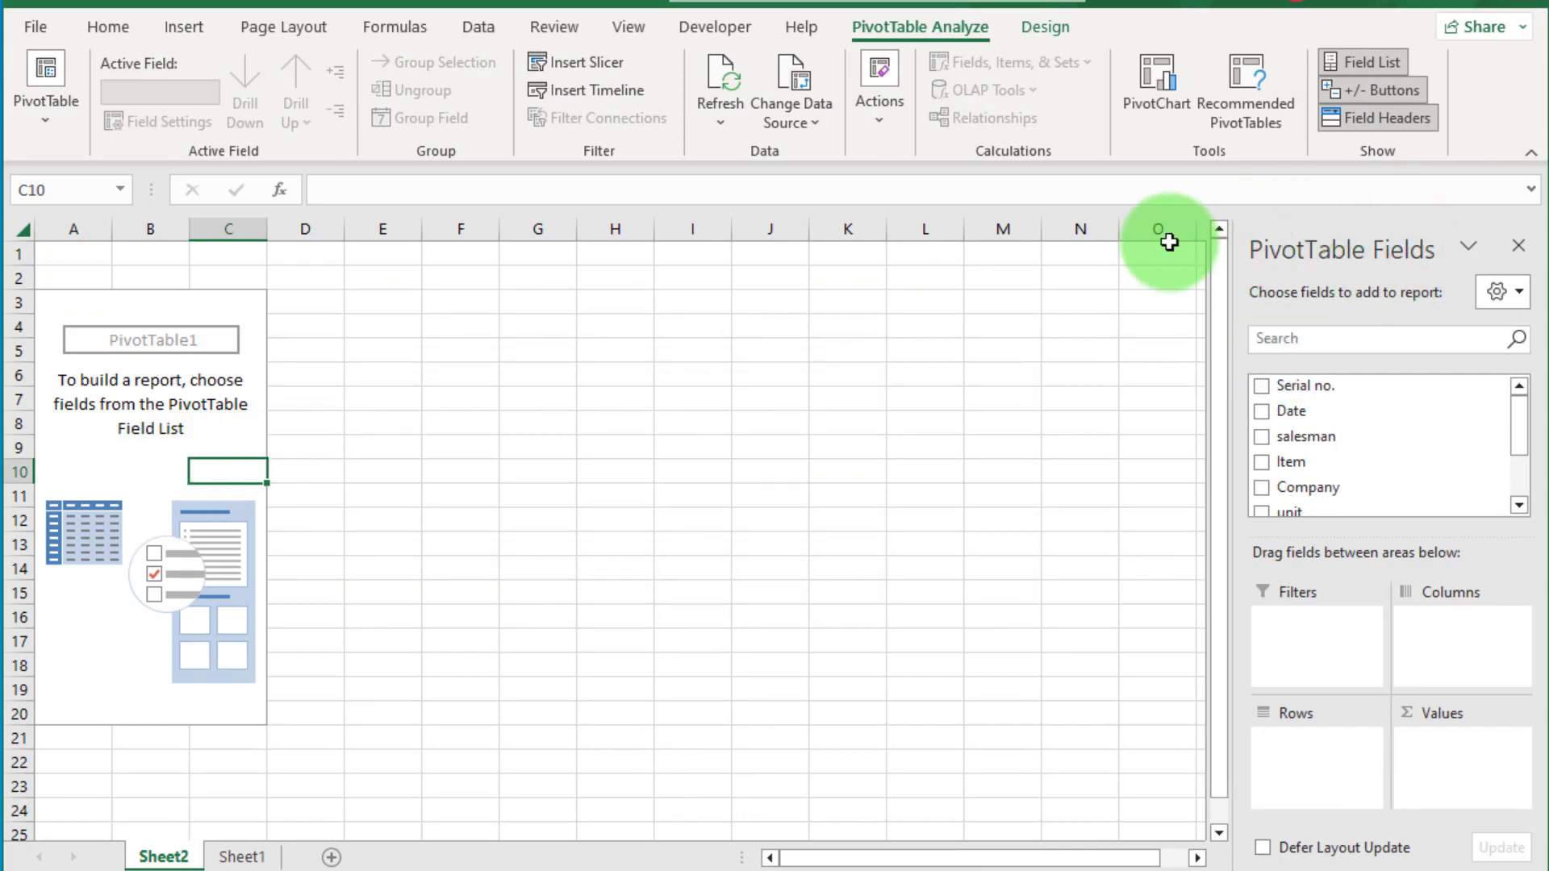
{"action": "left_click_drag", "start_coordinate": [1328, 236], "coordinate": [952, 91]}
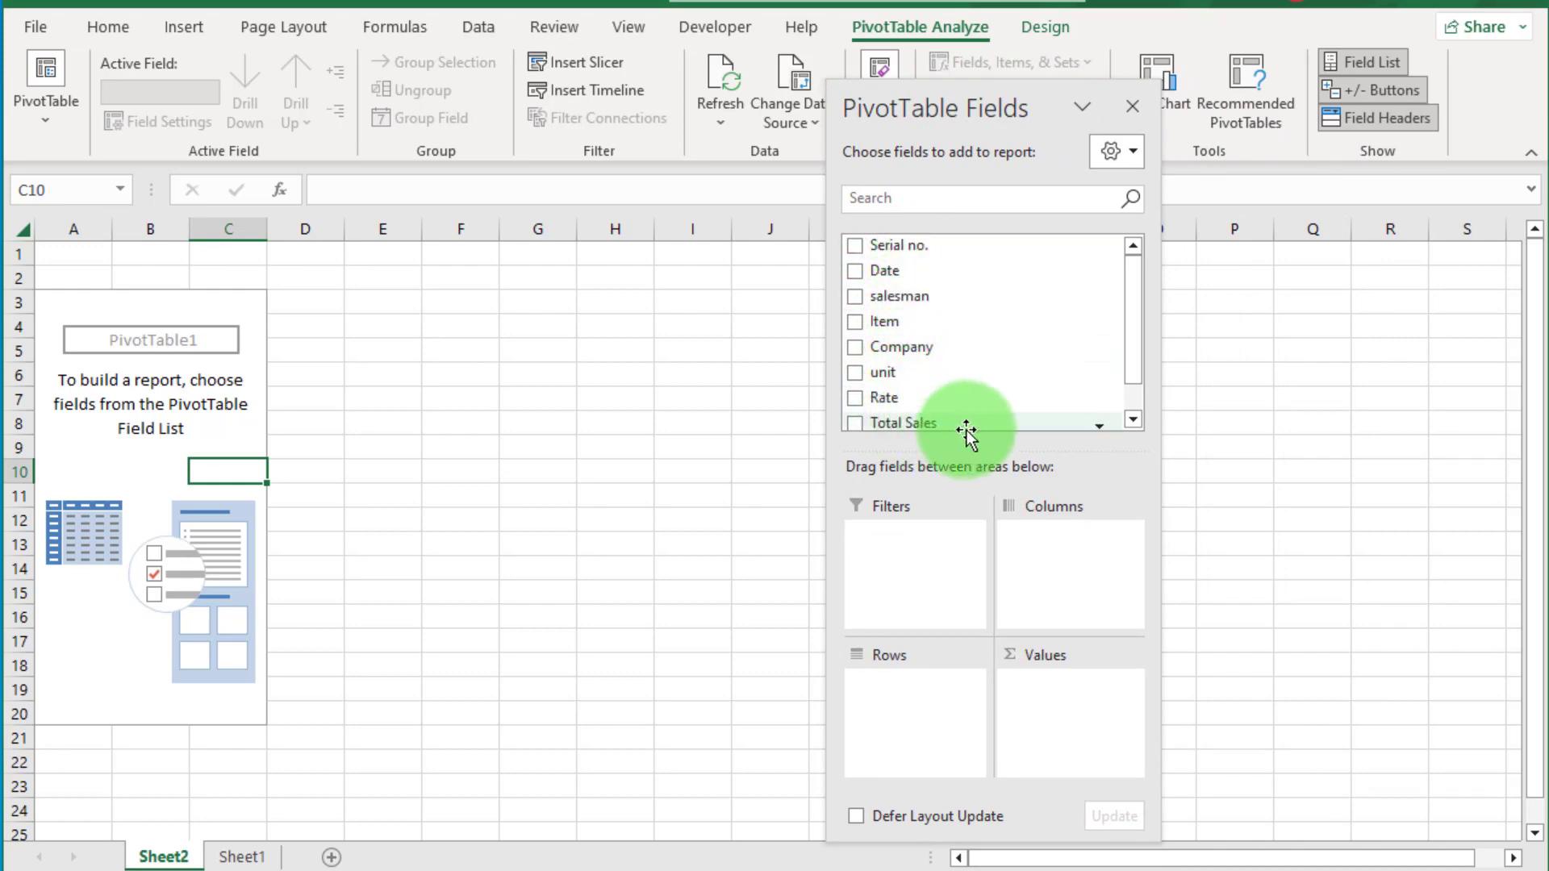
{"action": "scroll", "coordinate": [933, 384], "scroll_direction": "down", "scroll_amount": 1}
{"action": "scroll", "coordinate": [934, 384], "scroll_direction": "up", "scroll_amount": 1}
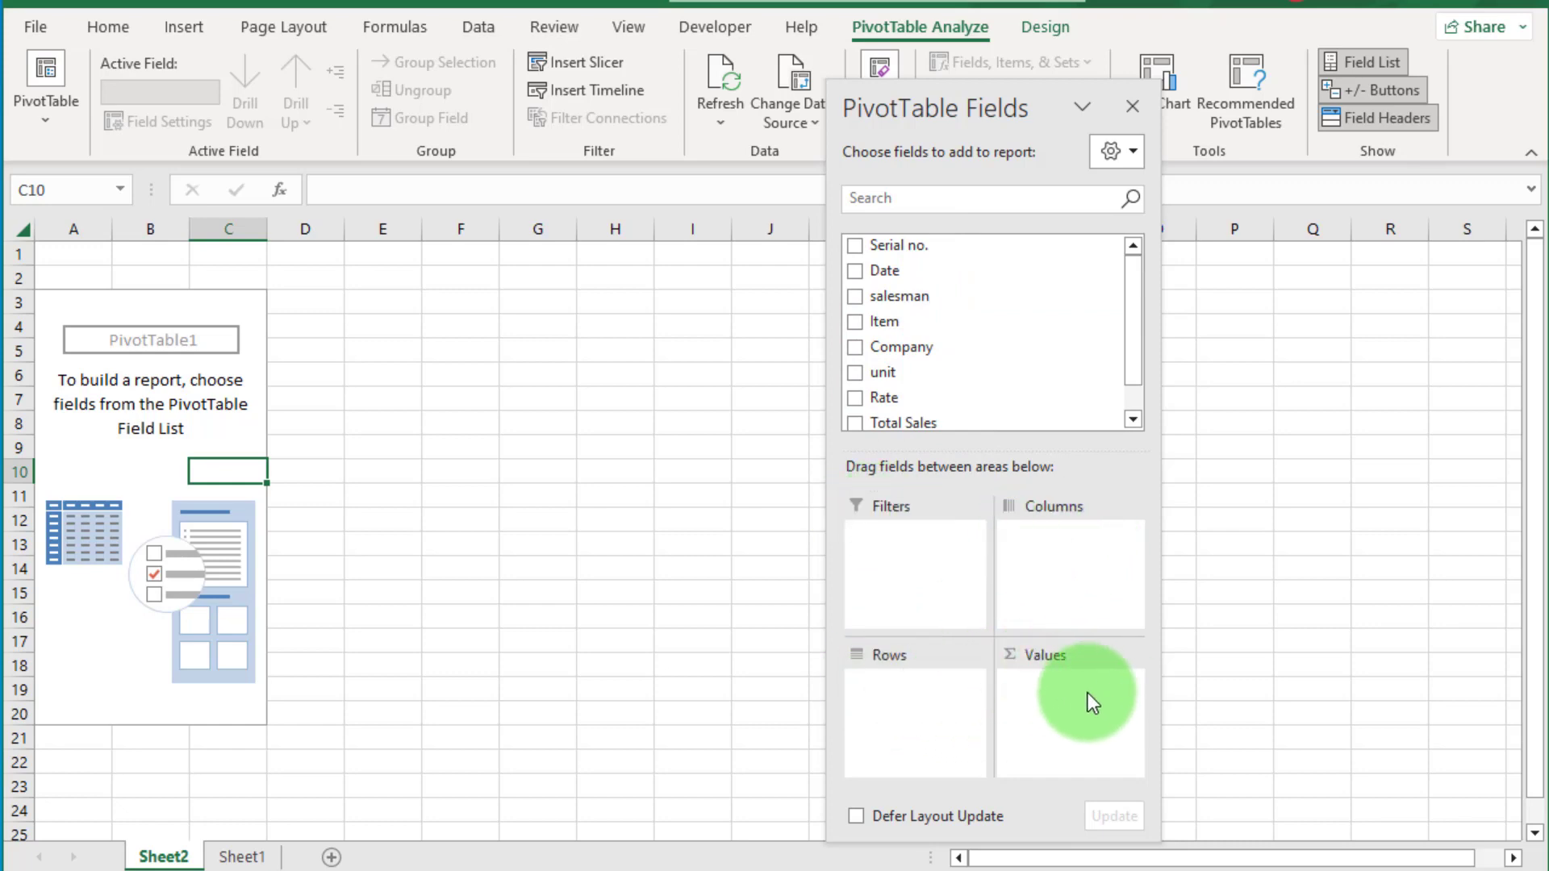
{"action": "left_click_drag", "start_coordinate": [935, 103], "coordinate": [1019, 118]}
{"action": "left_click", "coordinate": [1054, 171]}
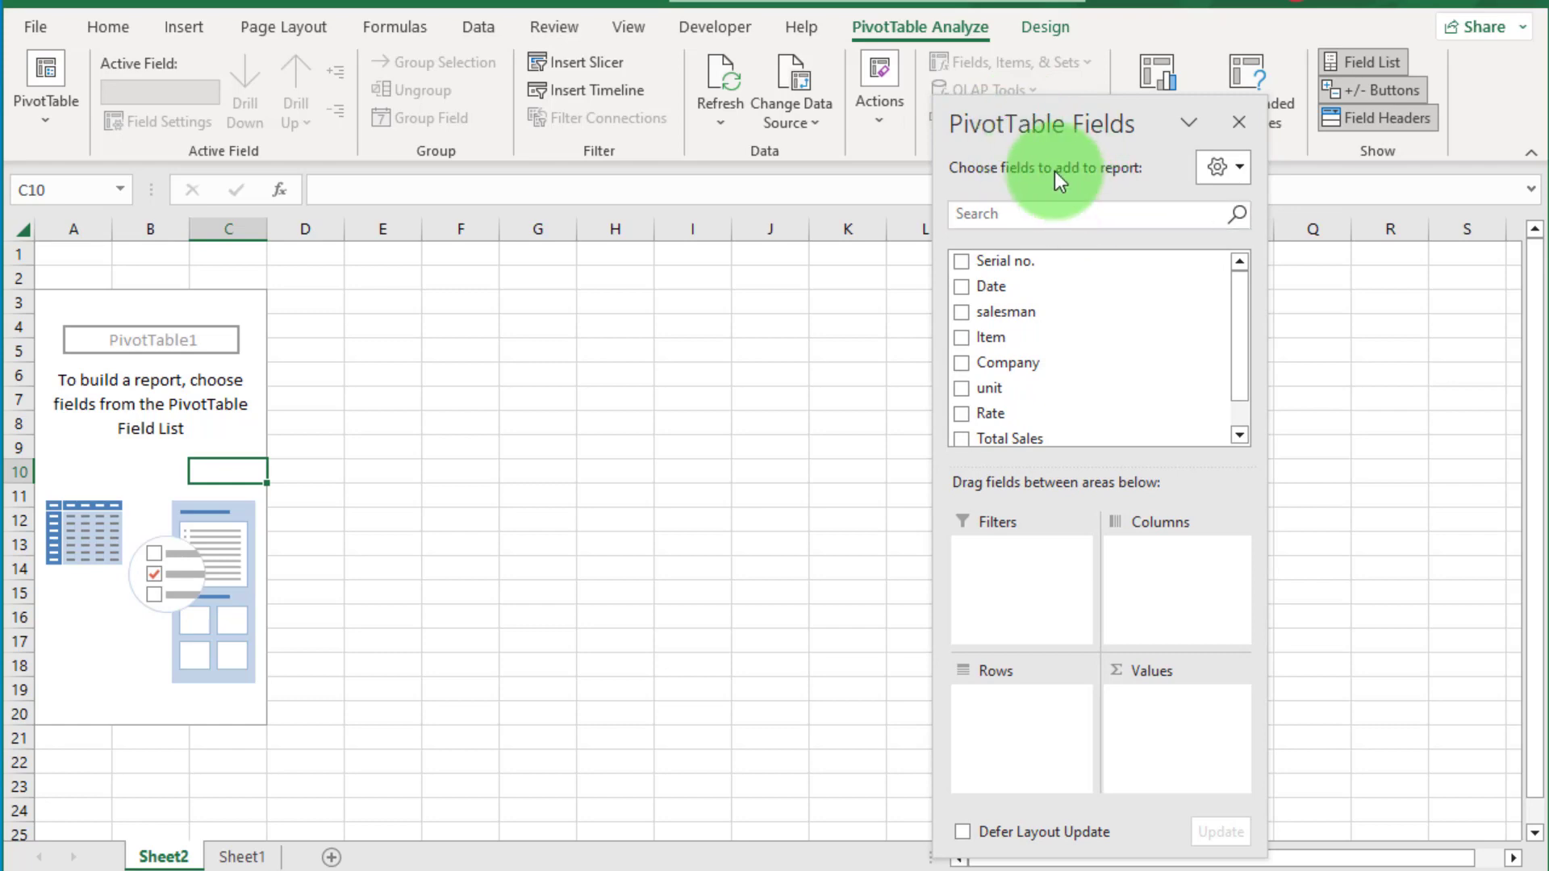
Close the PivotTable Fields pane and turn the field list back on for the selected PivotTable
{"action": "left_click", "coordinate": [1242, 124]}
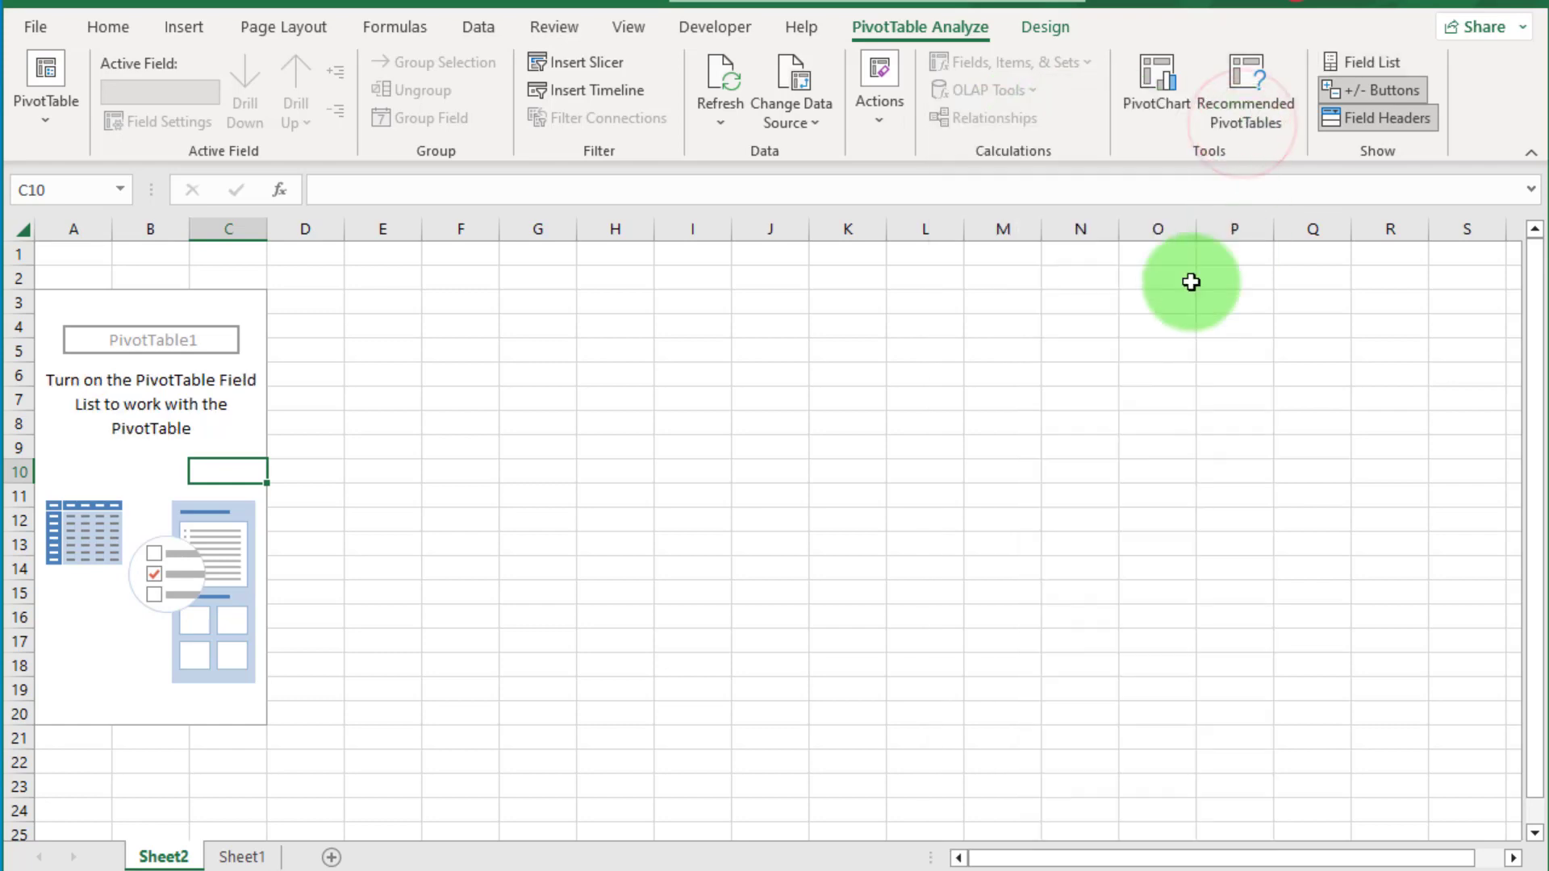
{"action": "left_click", "coordinate": [239, 426]}
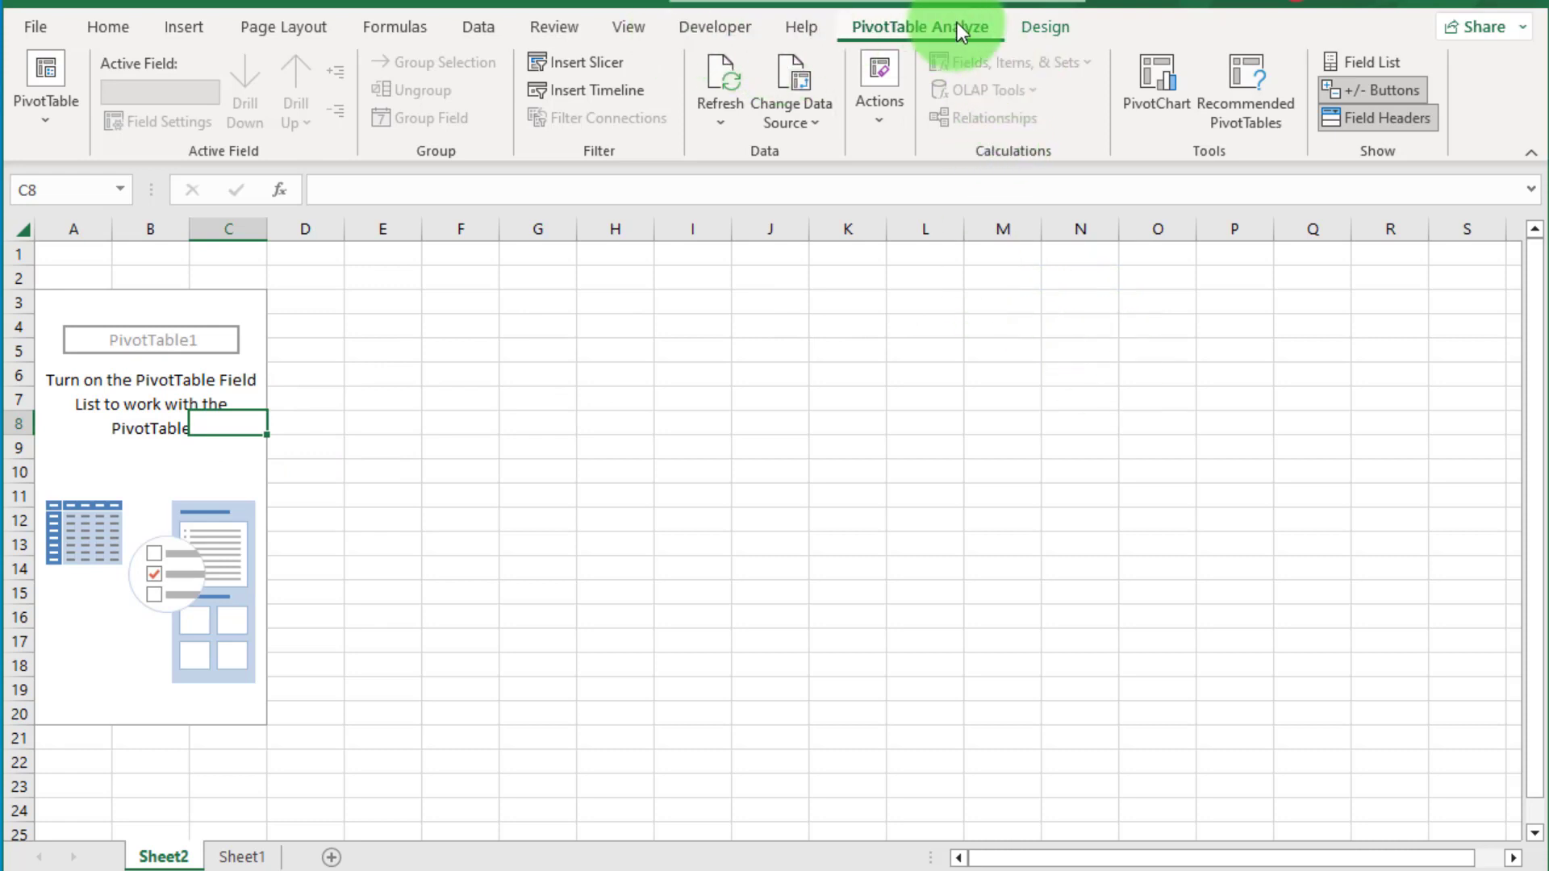
{"action": "left_click", "coordinate": [1041, 26]}
{"action": "left_click", "coordinate": [376, 464]}
{"action": "left_click", "coordinate": [222, 423]}
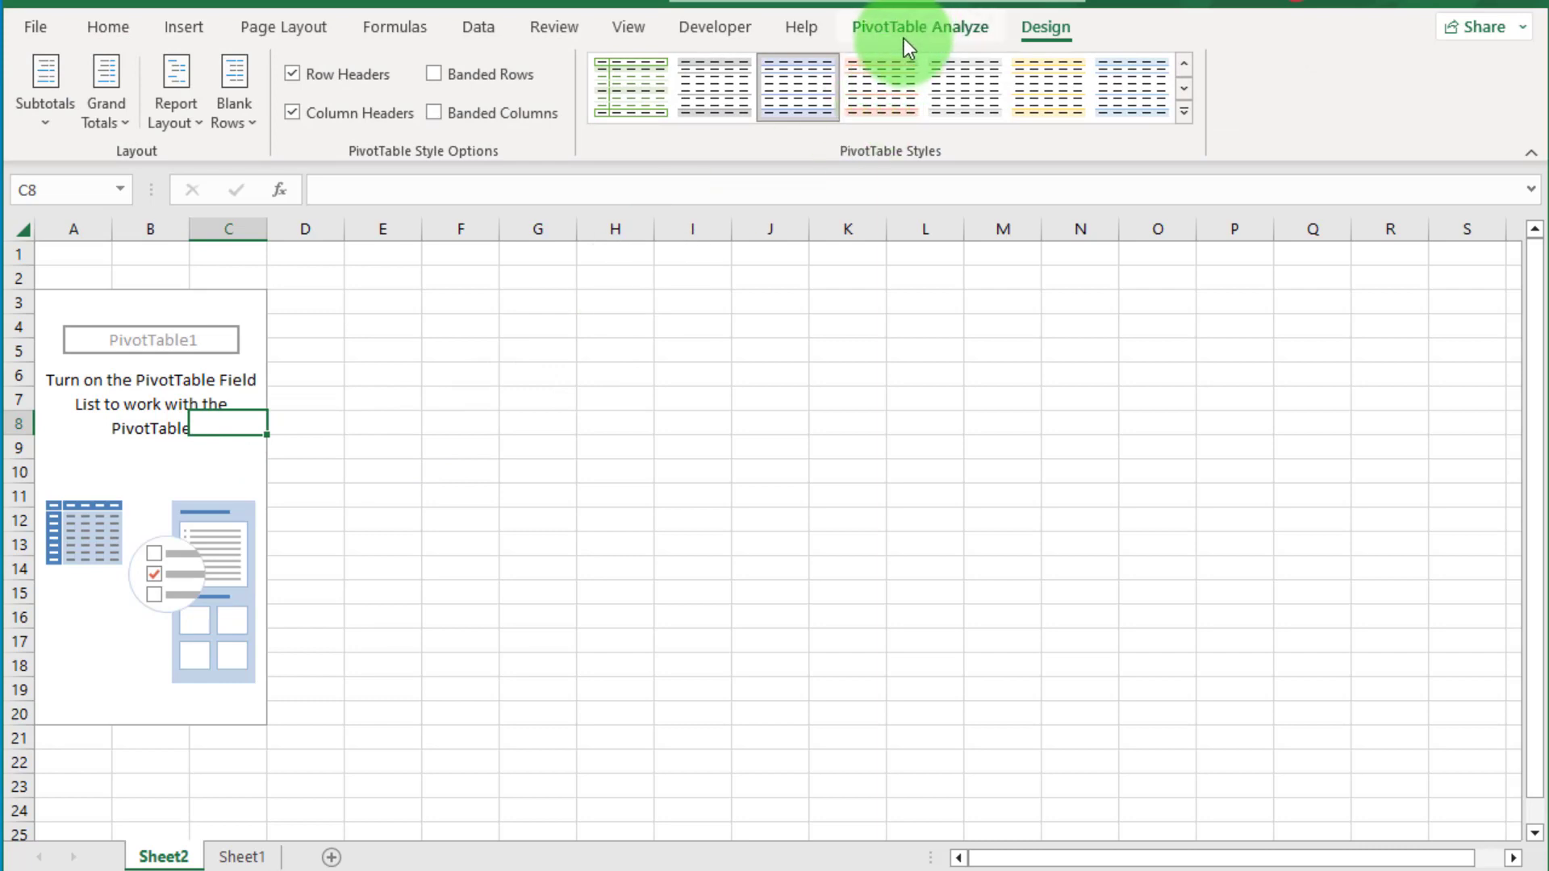
{"action": "left_click", "coordinate": [911, 32]}
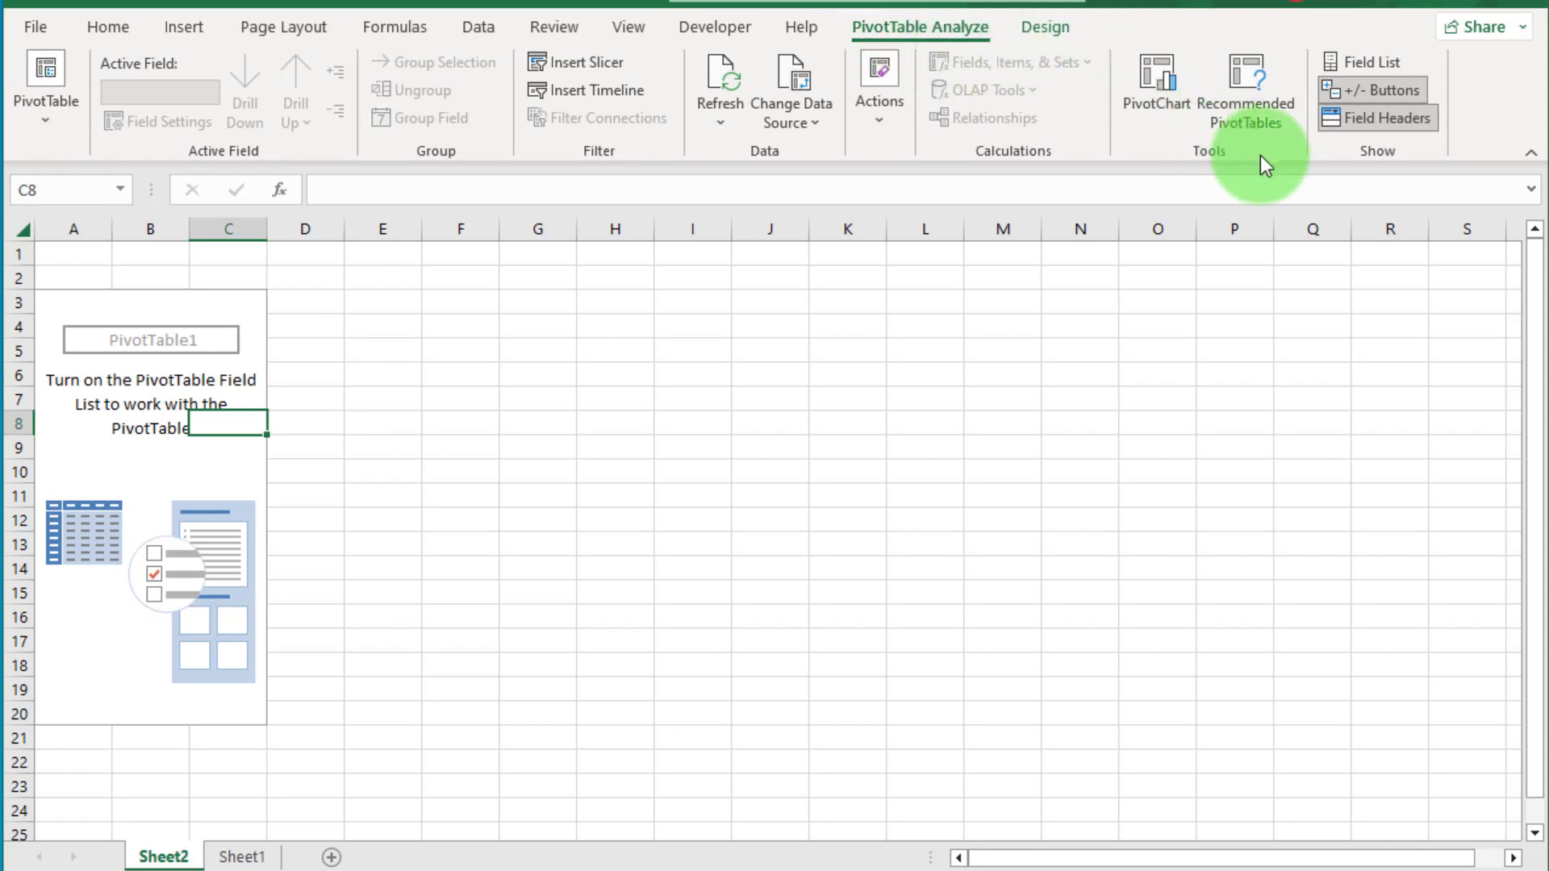
{"action": "left_click", "coordinate": [1371, 63]}
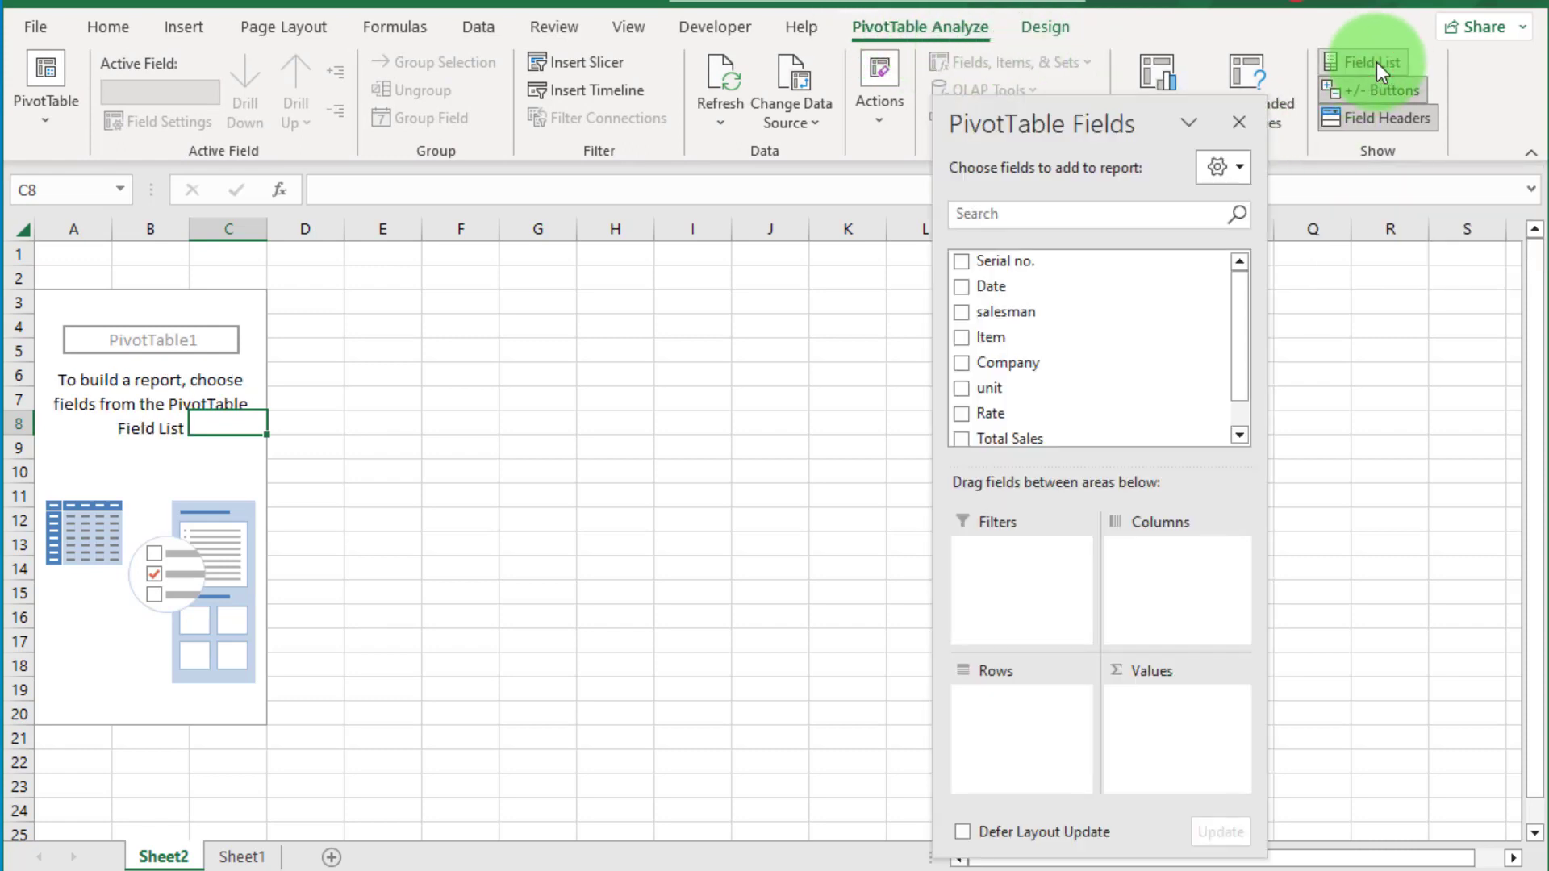
Reposition the floating PivotTable Fields pane and go through its field list down to Total Sales
{"action": "left_click_drag", "start_coordinate": [1132, 121], "coordinate": [1070, 190]}
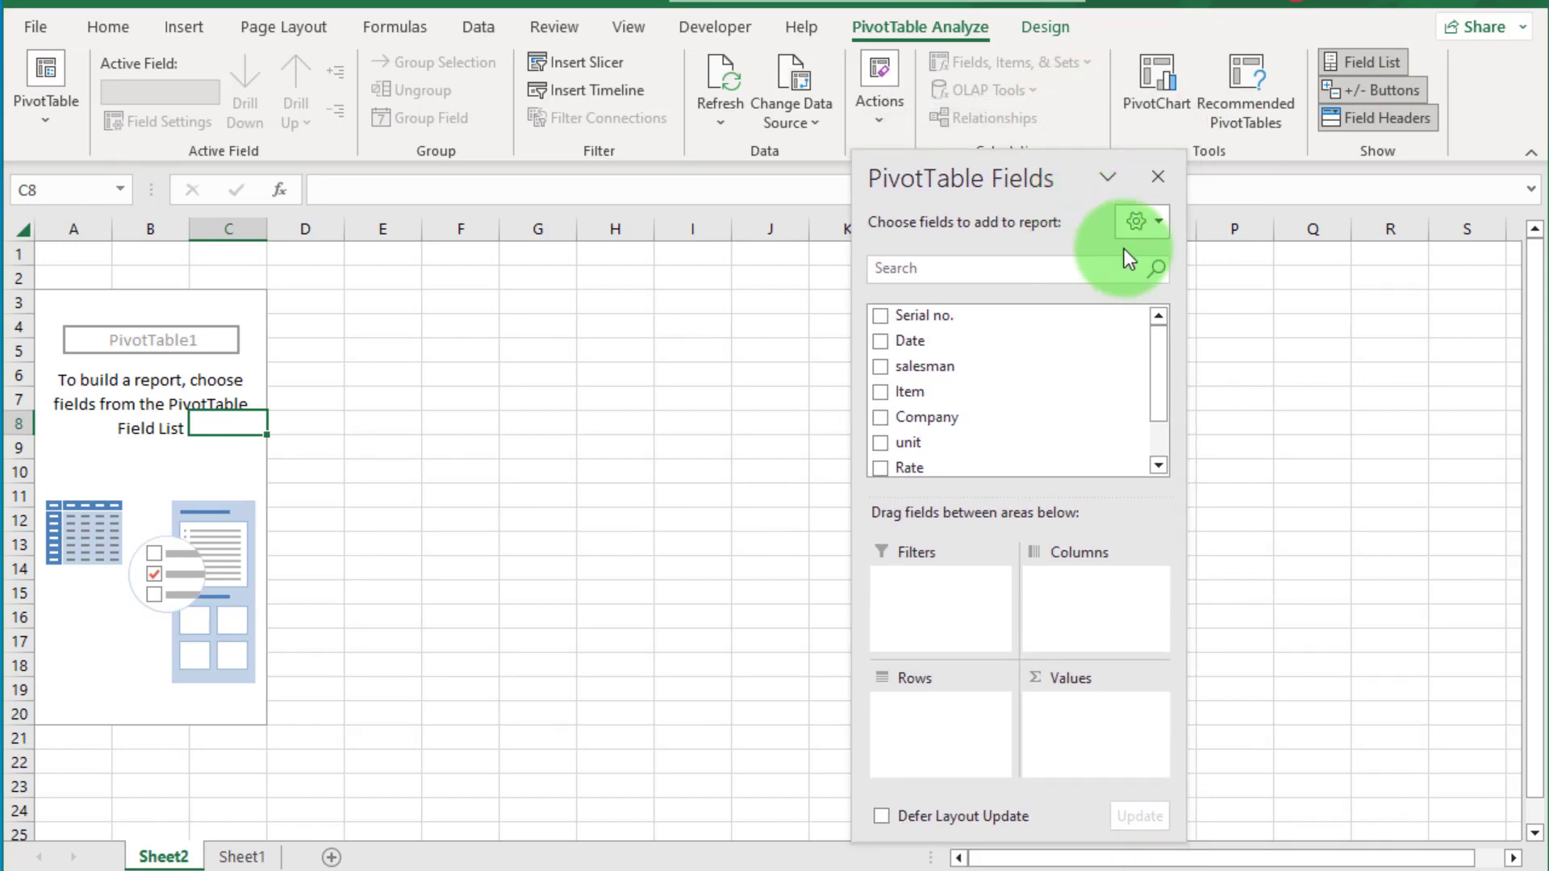
{"action": "left_click_drag", "start_coordinate": [1050, 174], "coordinate": [1219, 181]}
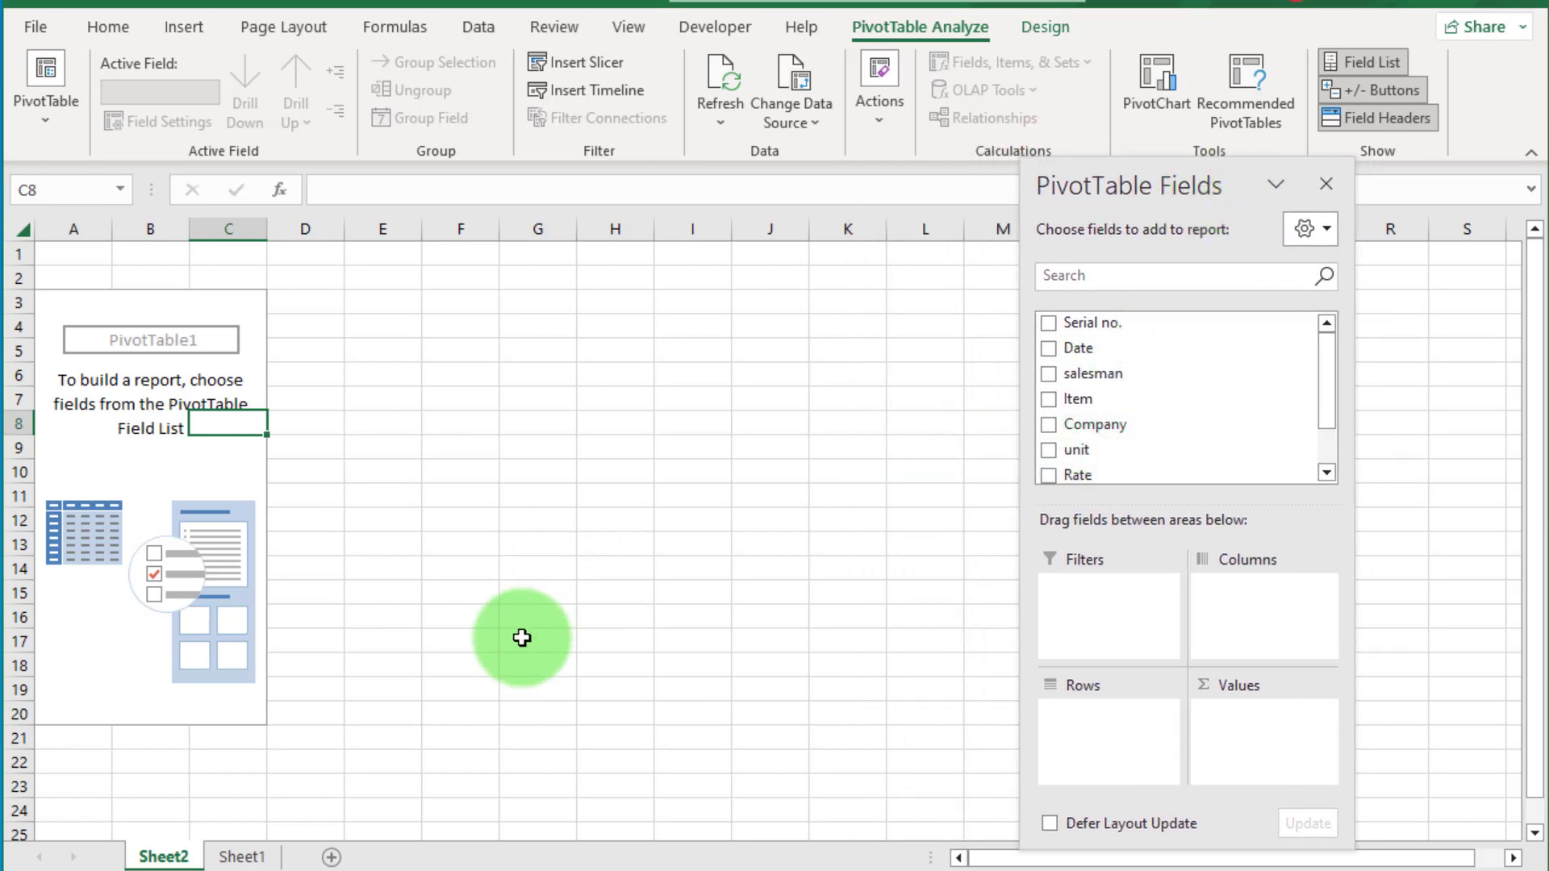
{"action": "scroll", "coordinate": [519, 637], "scroll_direction": "down", "scroll_amount": 1}
{"action": "scroll", "coordinate": [968, 484], "scroll_direction": "up", "scroll_amount": 1}
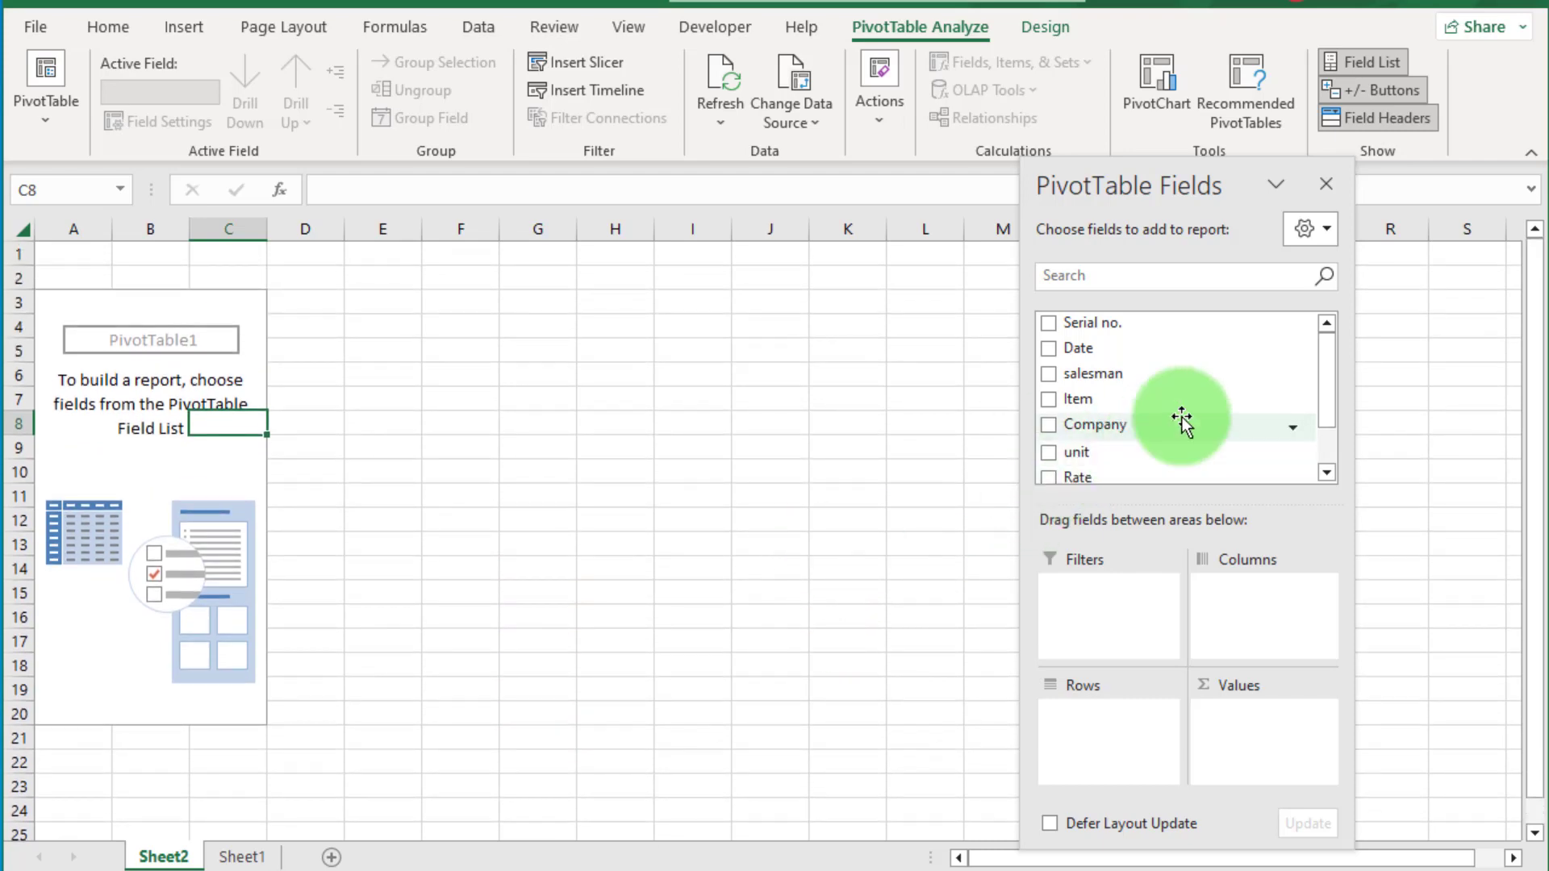
{"action": "scroll", "coordinate": [1089, 343], "scroll_direction": "down", "scroll_amount": 1}
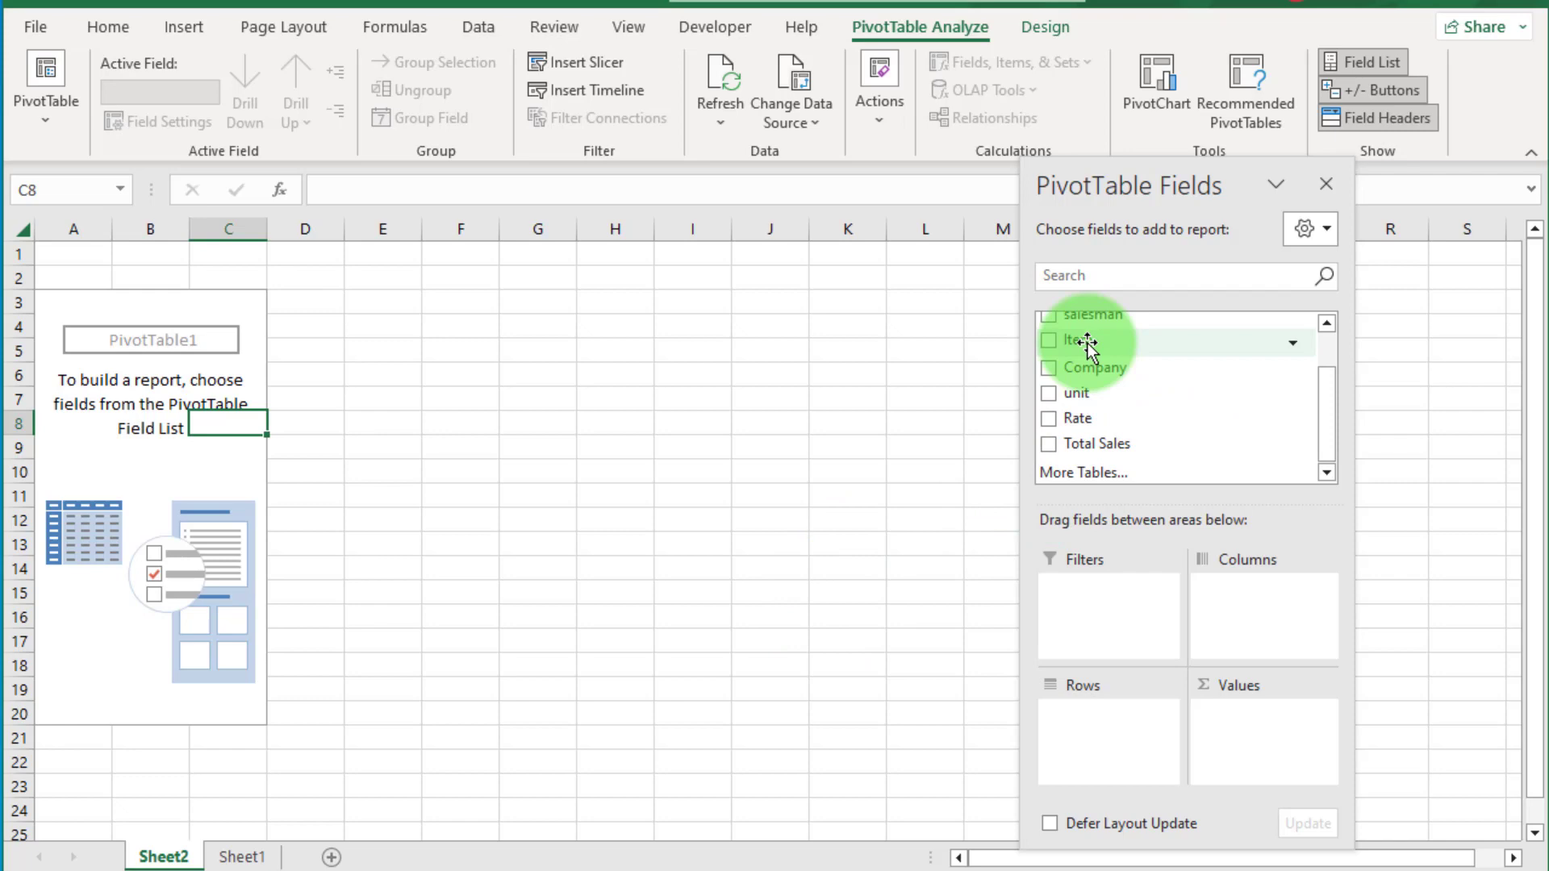
Place Item in the PivotTable's Rows area and Total Sales in Values to summarize sales by item
{"action": "left_click_drag", "start_coordinate": [1092, 345], "coordinate": [1131, 724]}
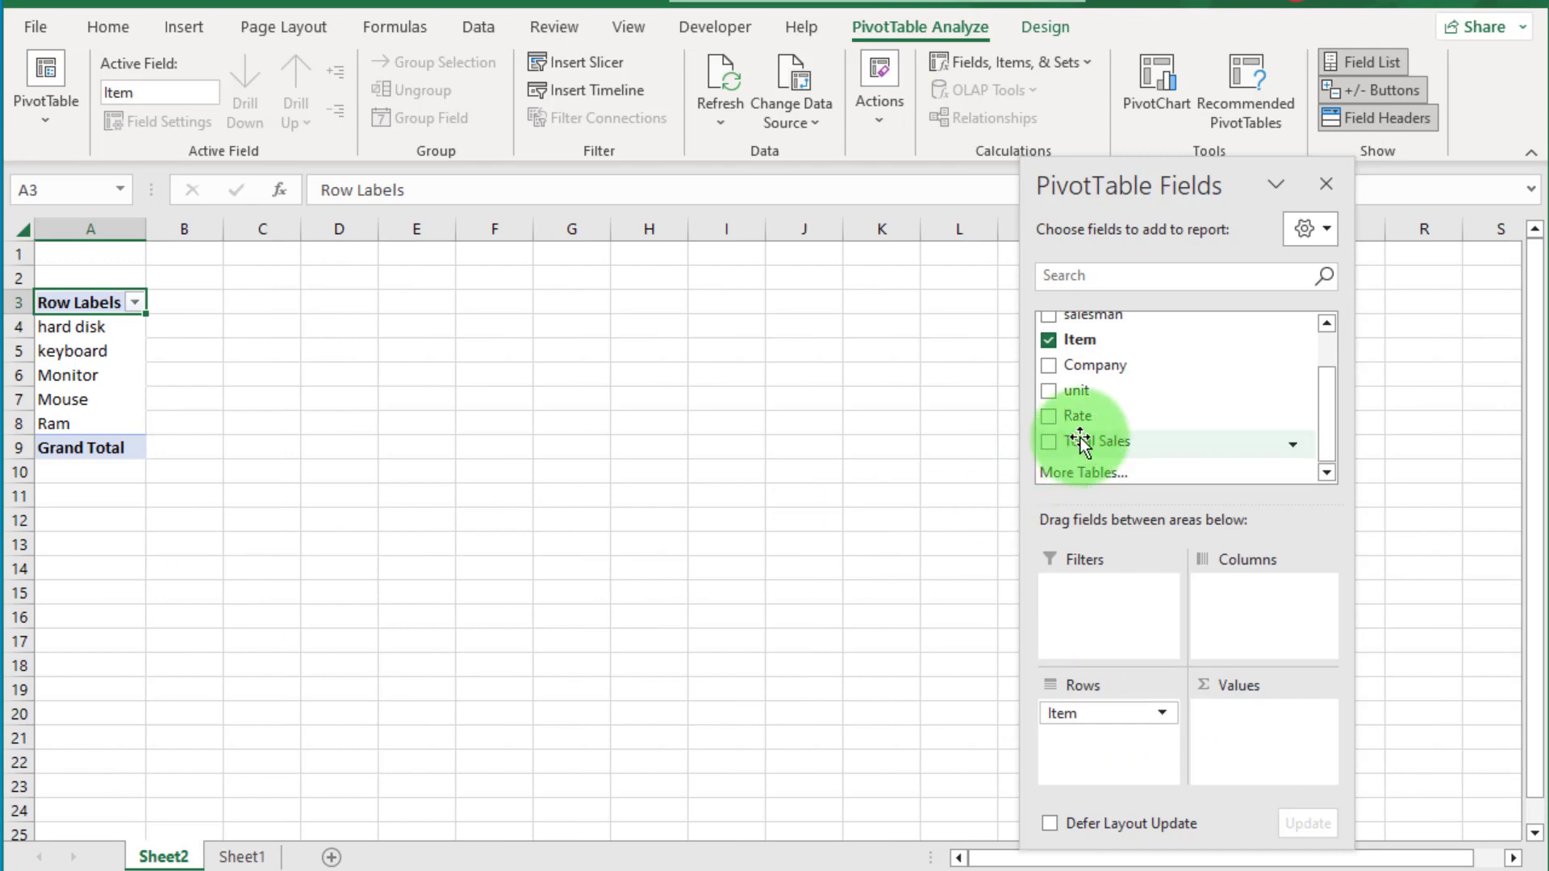
{"action": "left_click_drag", "start_coordinate": [1081, 442], "coordinate": [1259, 725]}
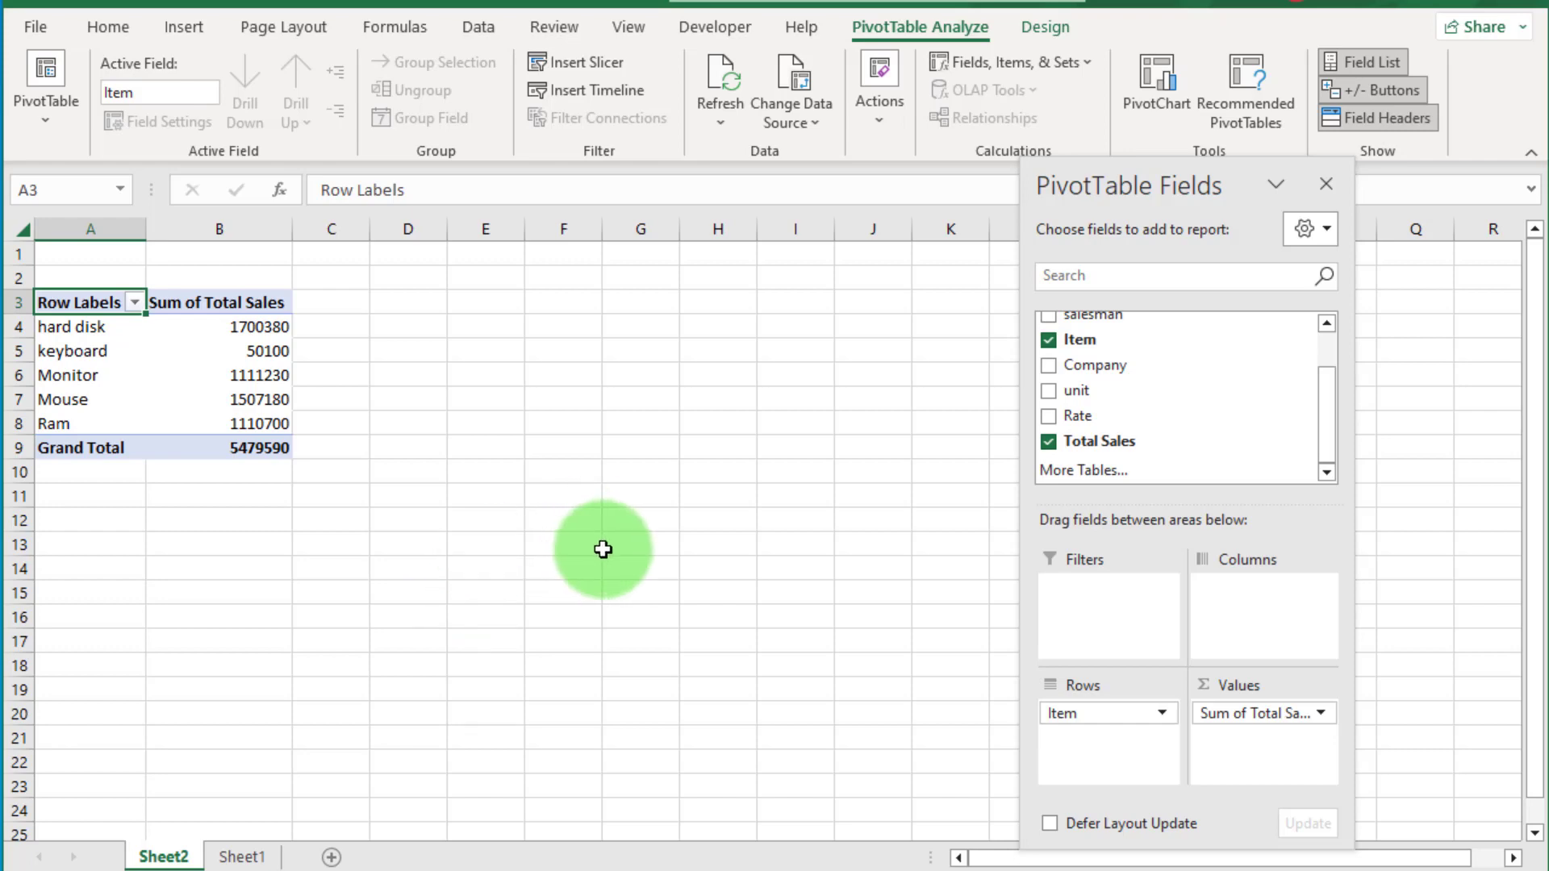
{"action": "left_click_drag", "start_coordinate": [85, 329], "coordinate": [86, 421]}
{"action": "left_click", "coordinate": [225, 350]}
Try Item as the PivotTable's column labels, return it to Rows, and keep Total Sales in Values
{"action": "left_click_drag", "start_coordinate": [1107, 716], "coordinate": [1286, 609]}
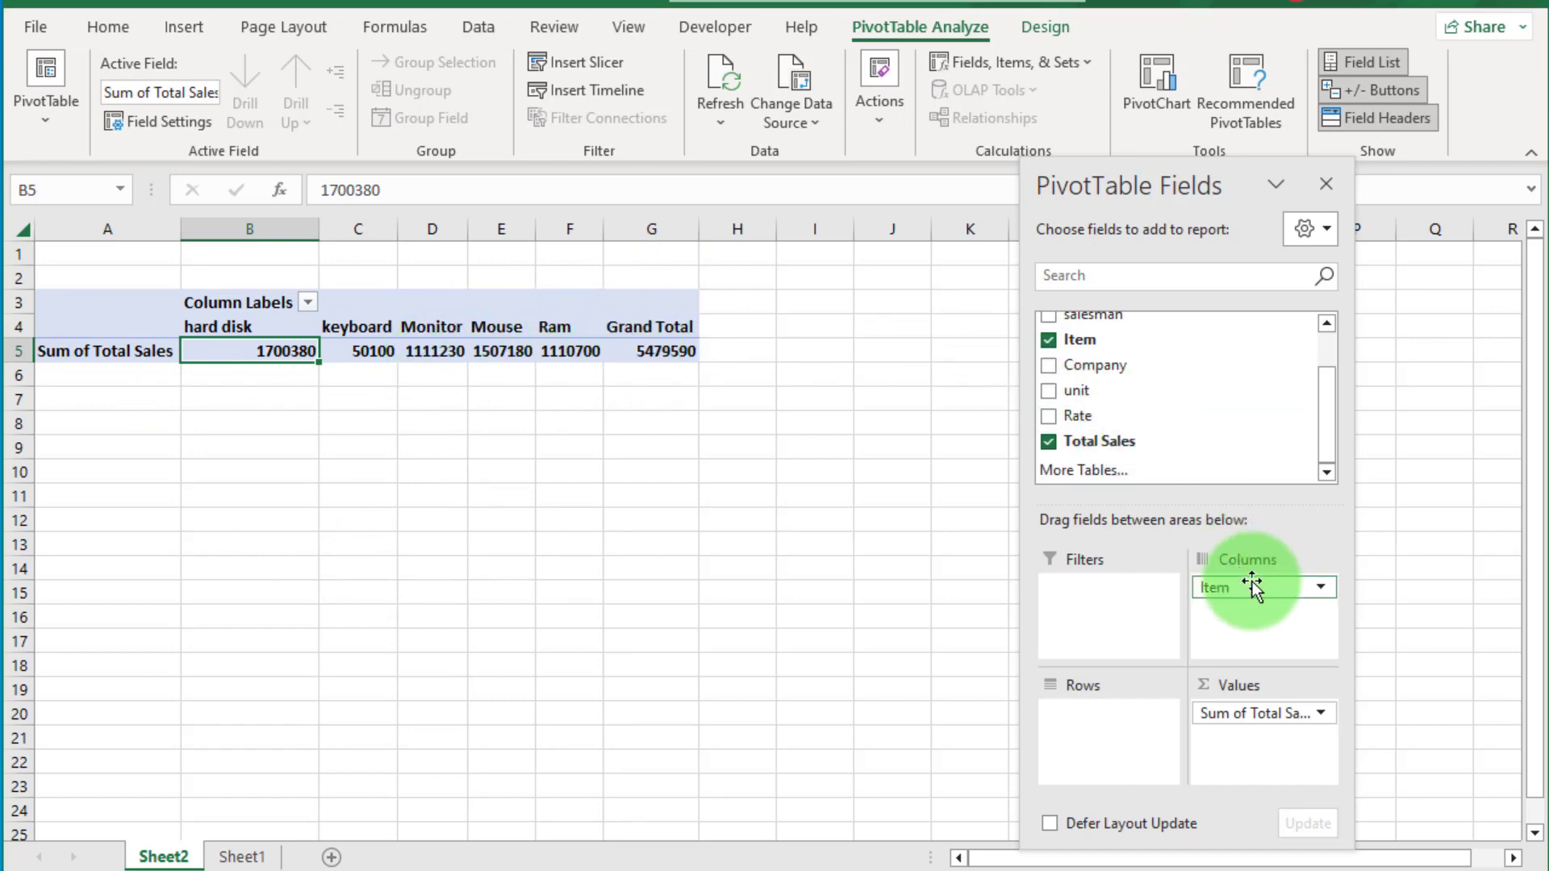
{"action": "left_click_drag", "start_coordinate": [1272, 587], "coordinate": [1129, 723]}
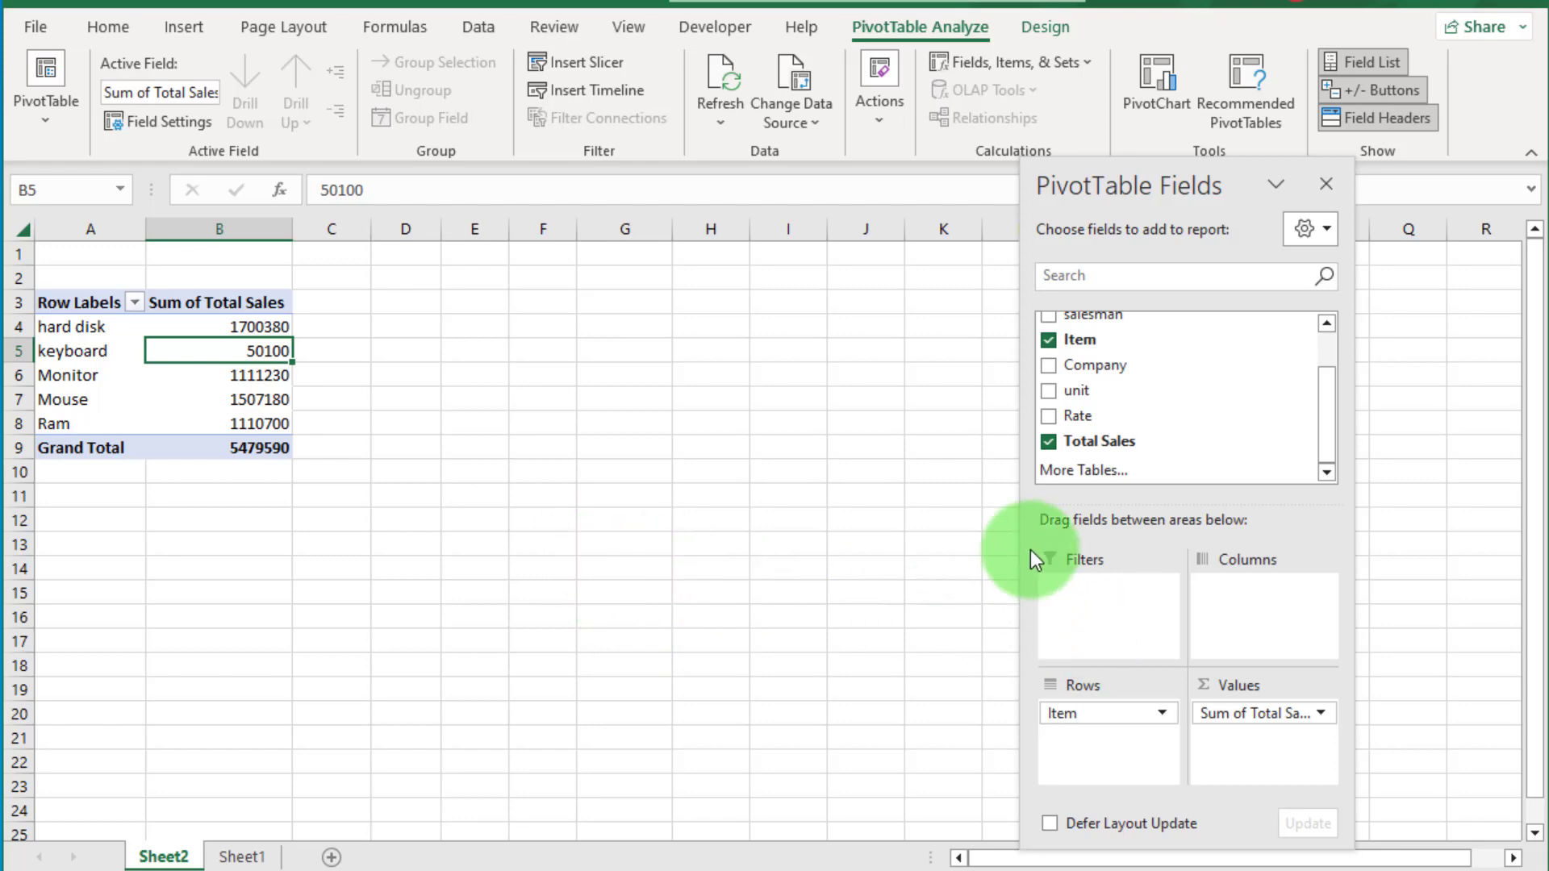
{"action": "scroll", "coordinate": [1103, 411], "scroll_direction": "up", "scroll_amount": 2}
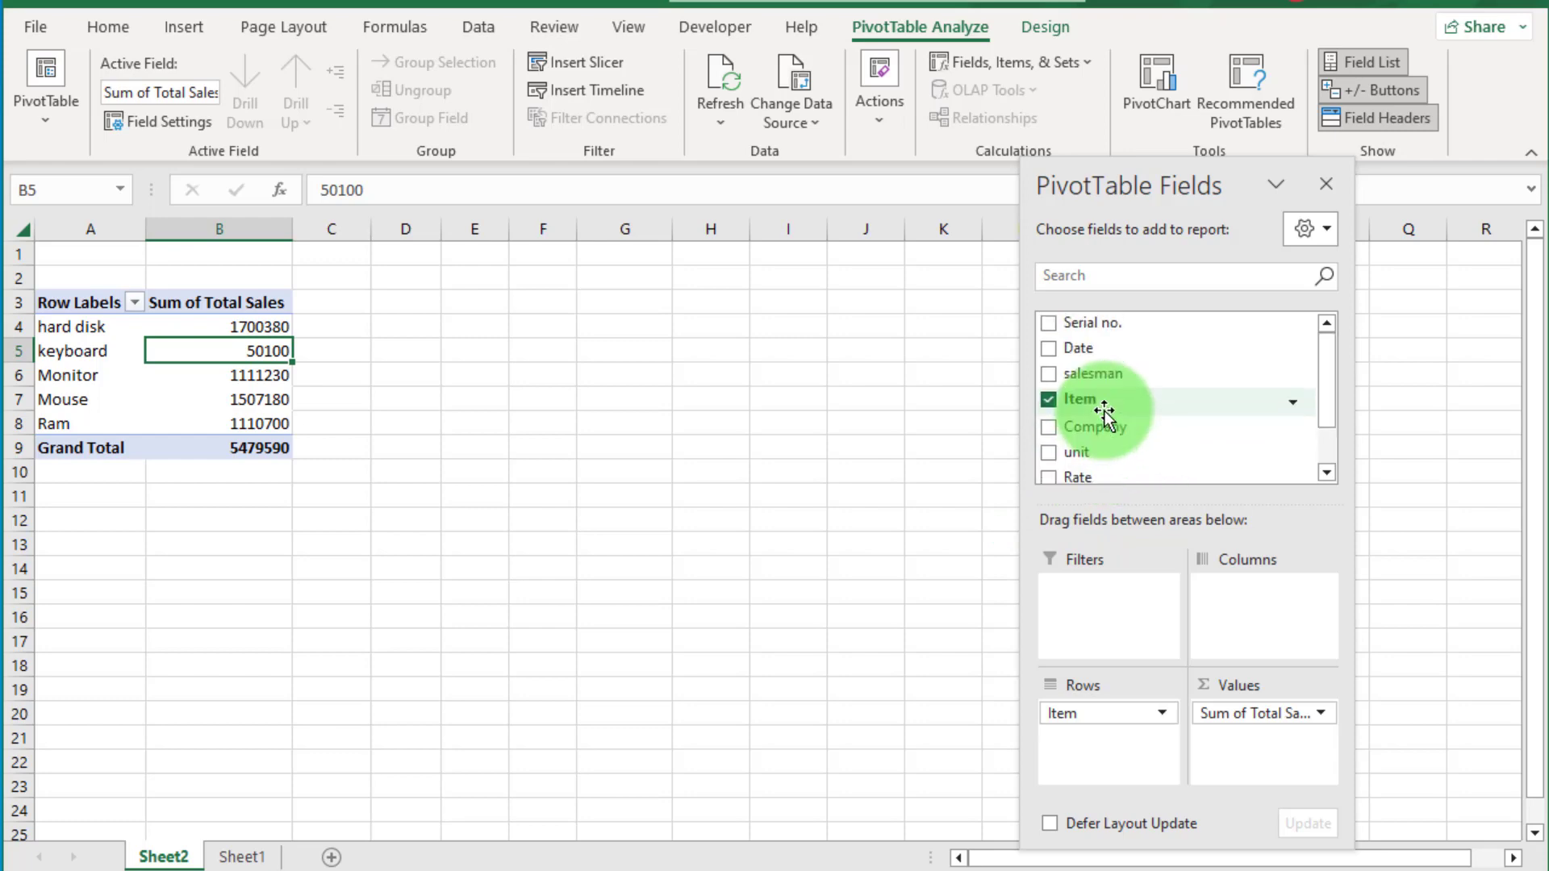
{"action": "scroll", "coordinate": [1130, 389], "scroll_direction": "down", "scroll_amount": 2}
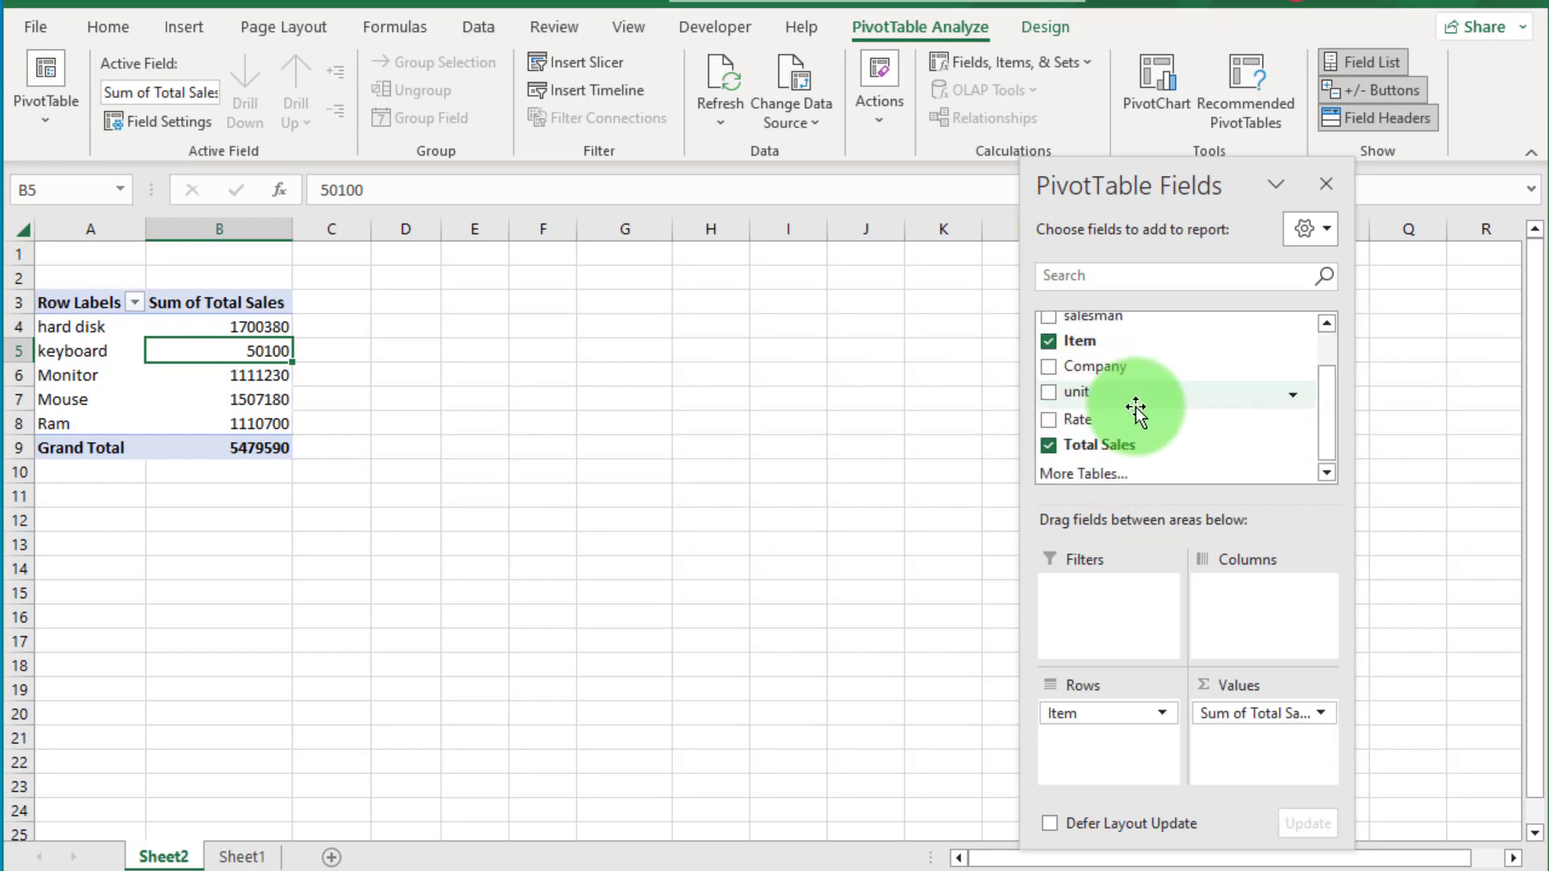
{"action": "left_click_drag", "start_coordinate": [1116, 447], "coordinate": [1275, 703]}
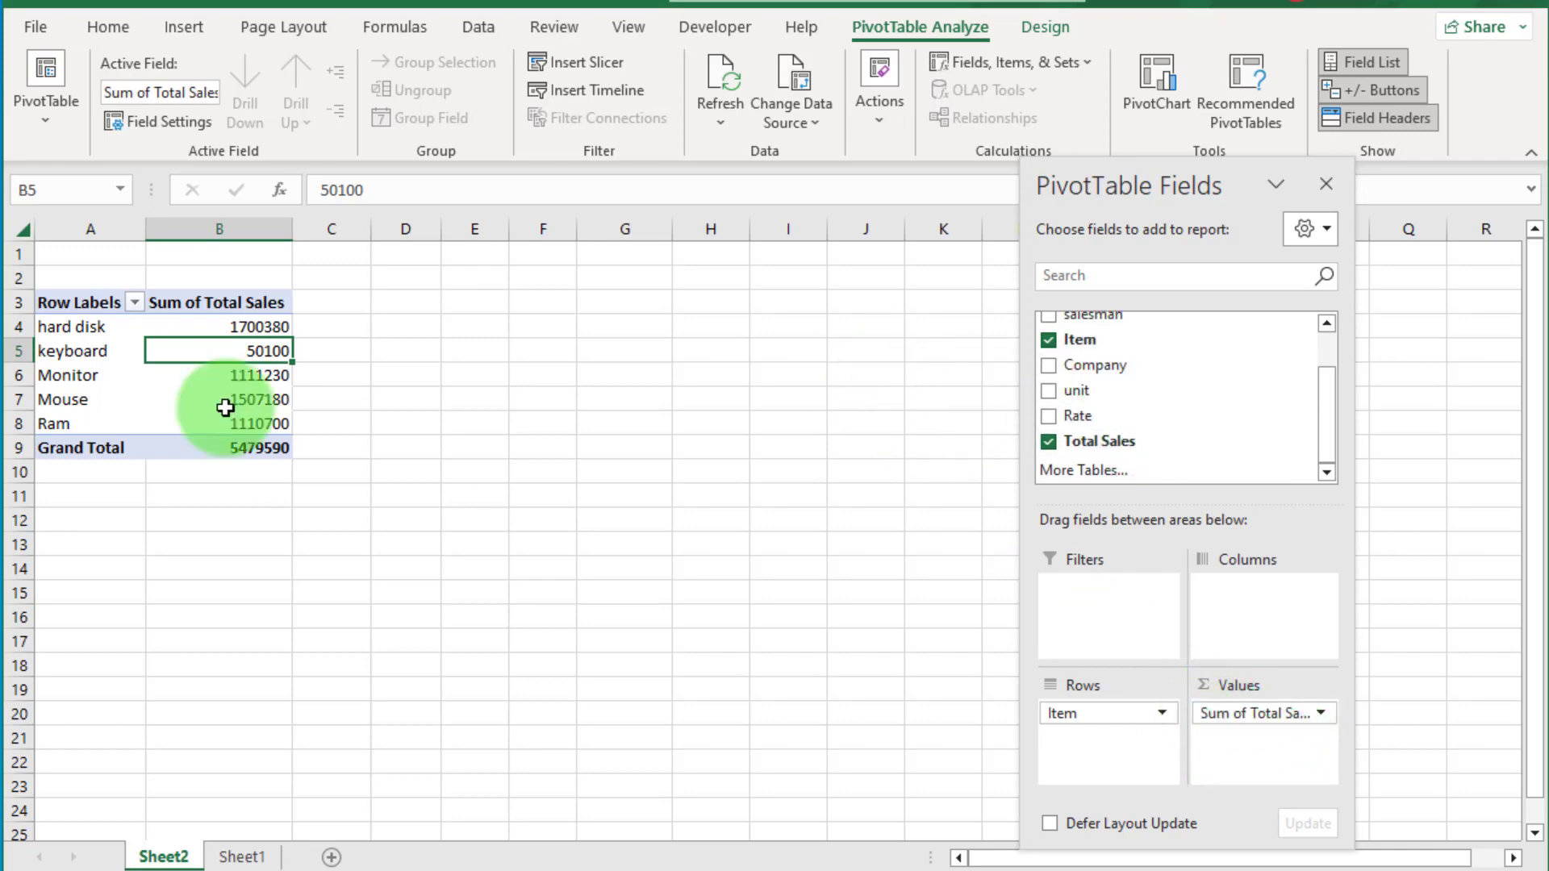
Drill down into the hard disk total to extract its records to a new sheet, and widen the Date column to show full dates
{"action": "left_click", "coordinate": [238, 325]}
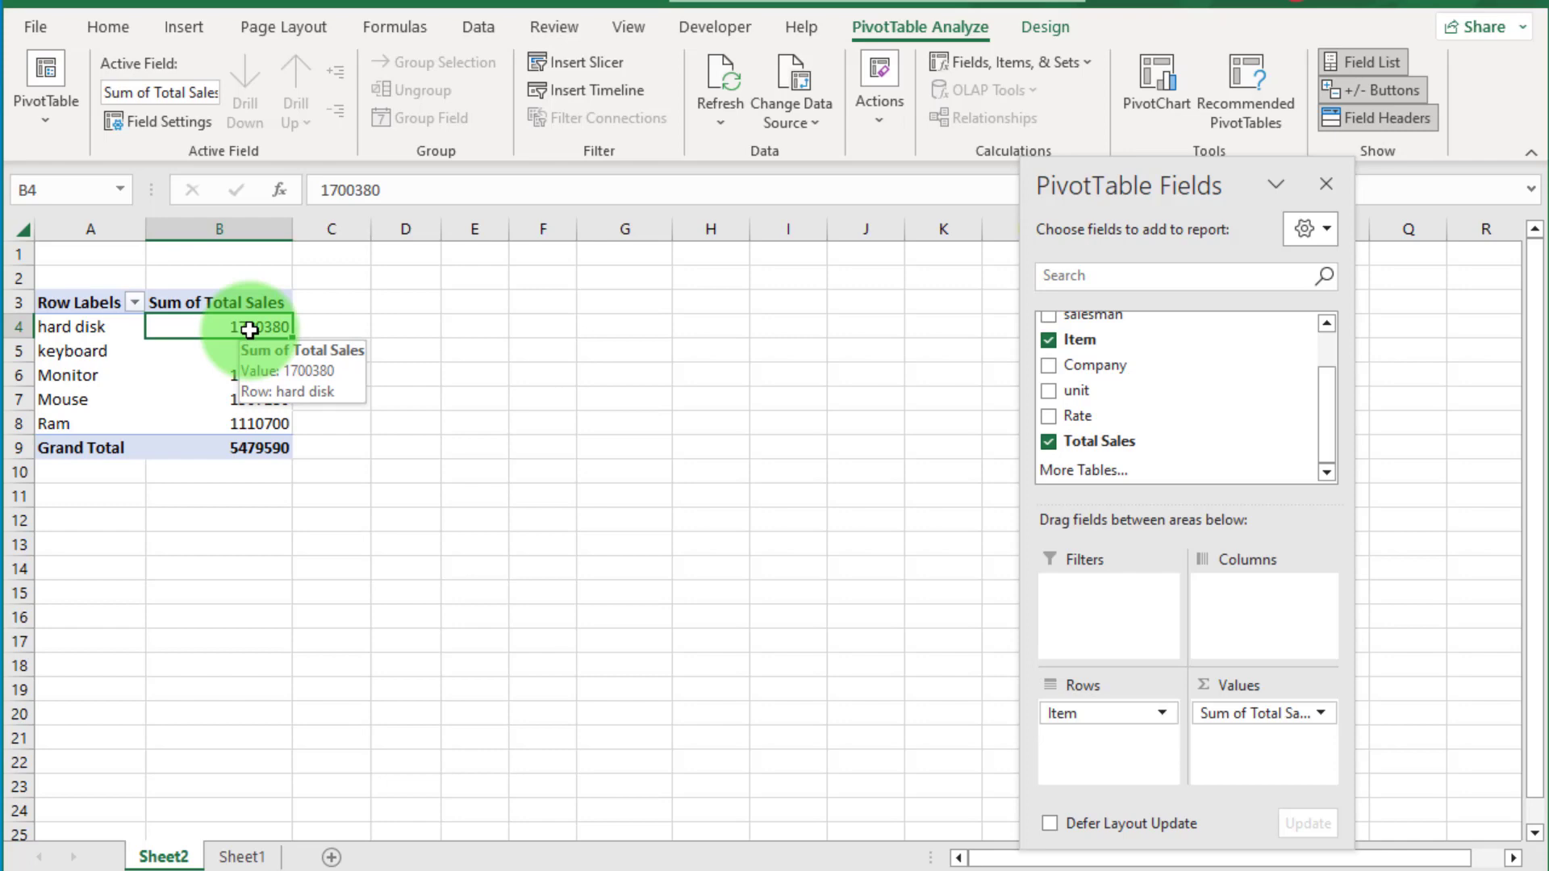
{"action": "double_click", "coordinate": [249, 329]}
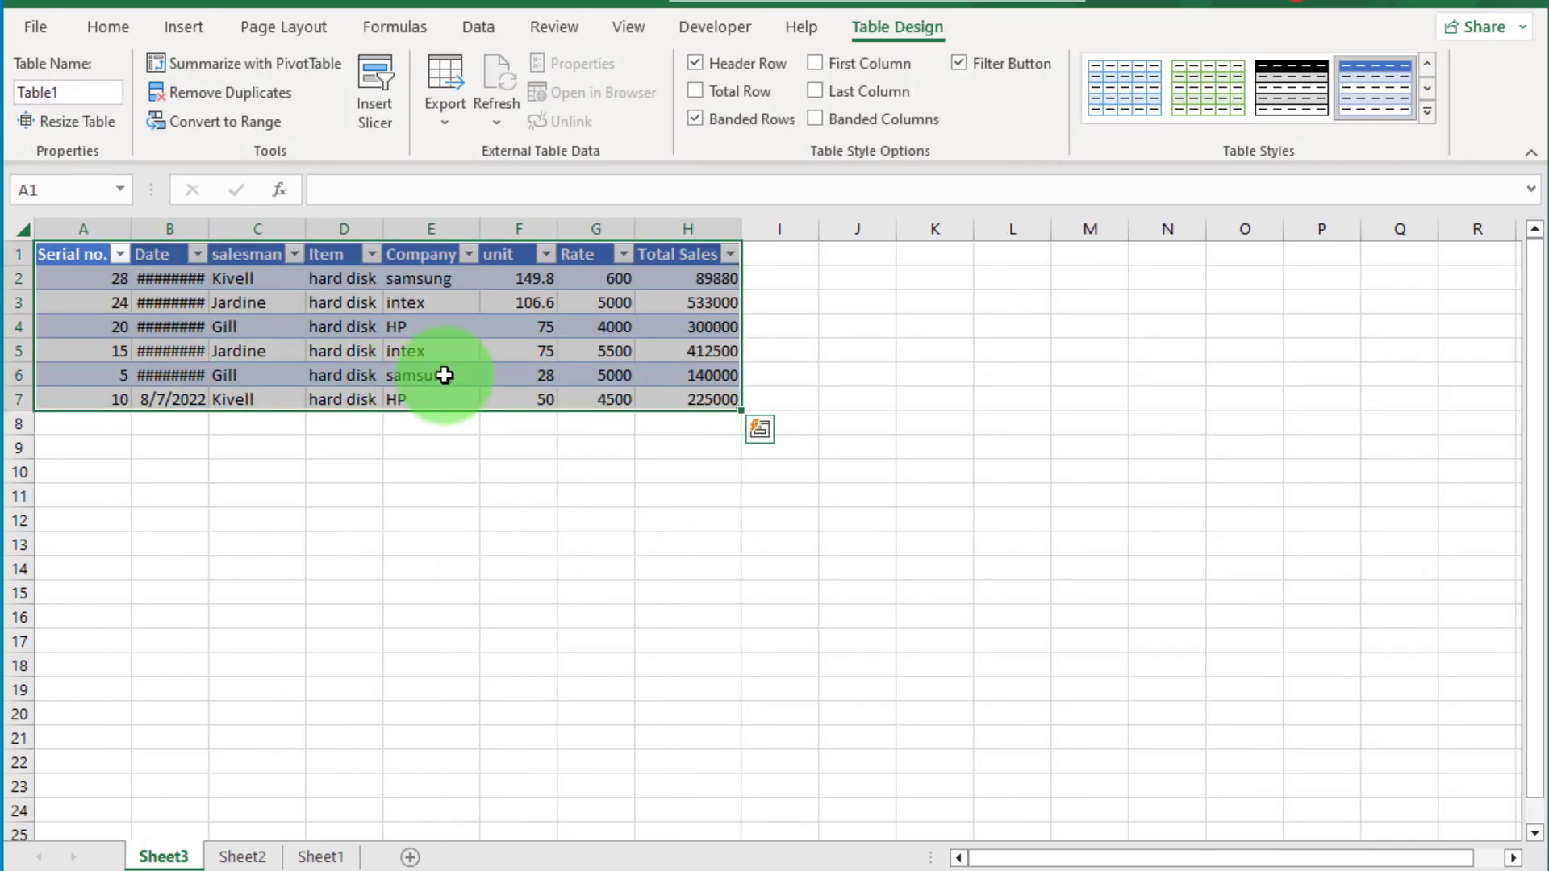
{"action": "left_click_drag", "start_coordinate": [207, 231], "coordinate": [239, 233]}
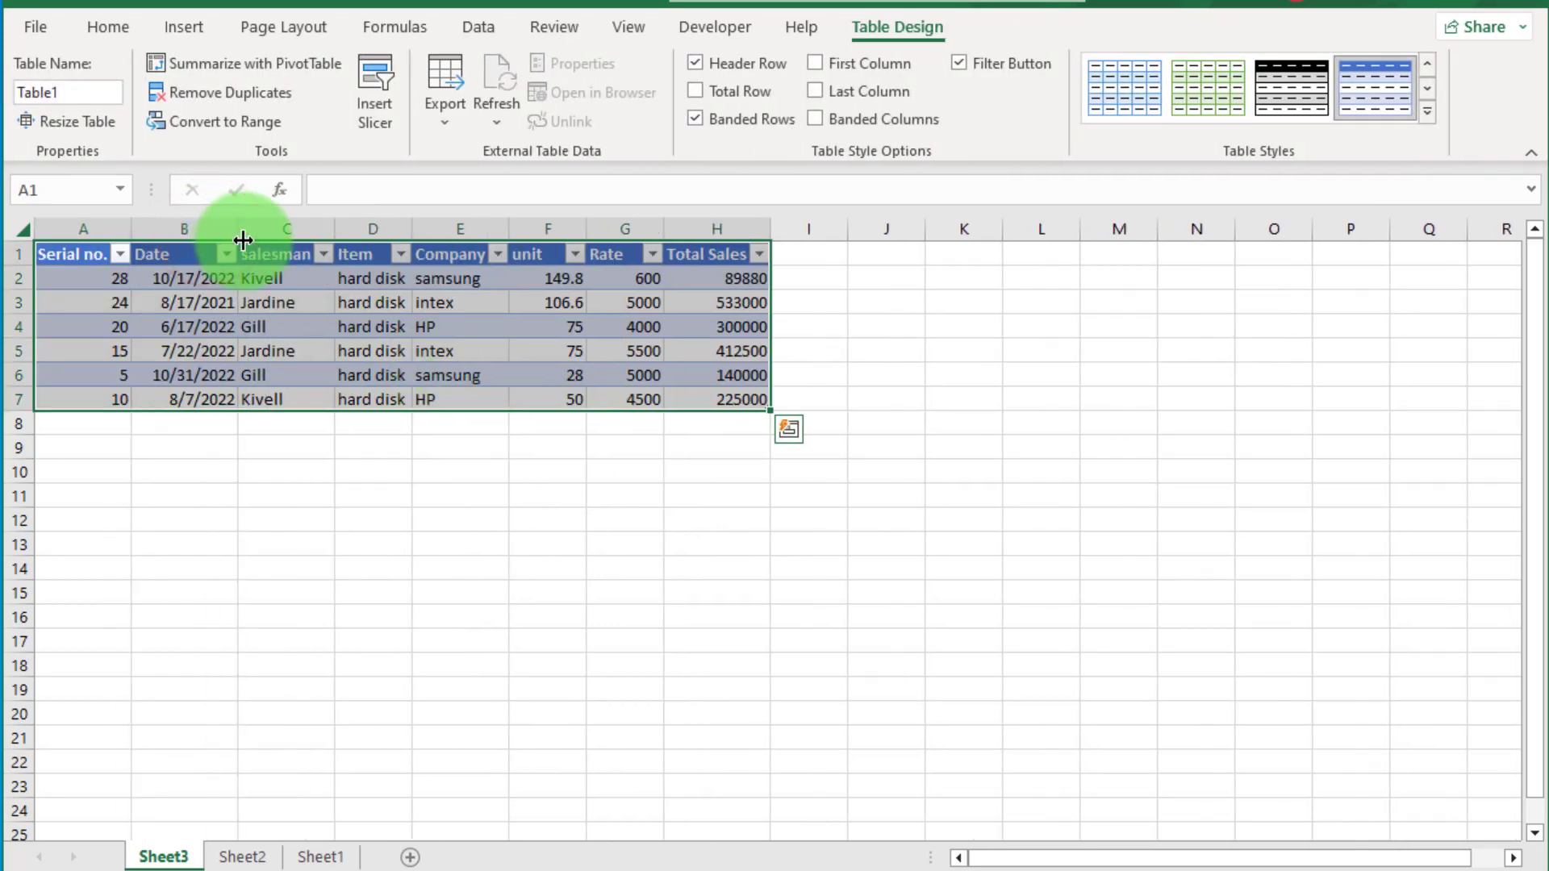
{"action": "left_click", "coordinate": [494, 511]}
{"action": "left_click_drag", "start_coordinate": [359, 278], "coordinate": [367, 399]}
{"action": "left_click", "coordinate": [607, 590]}
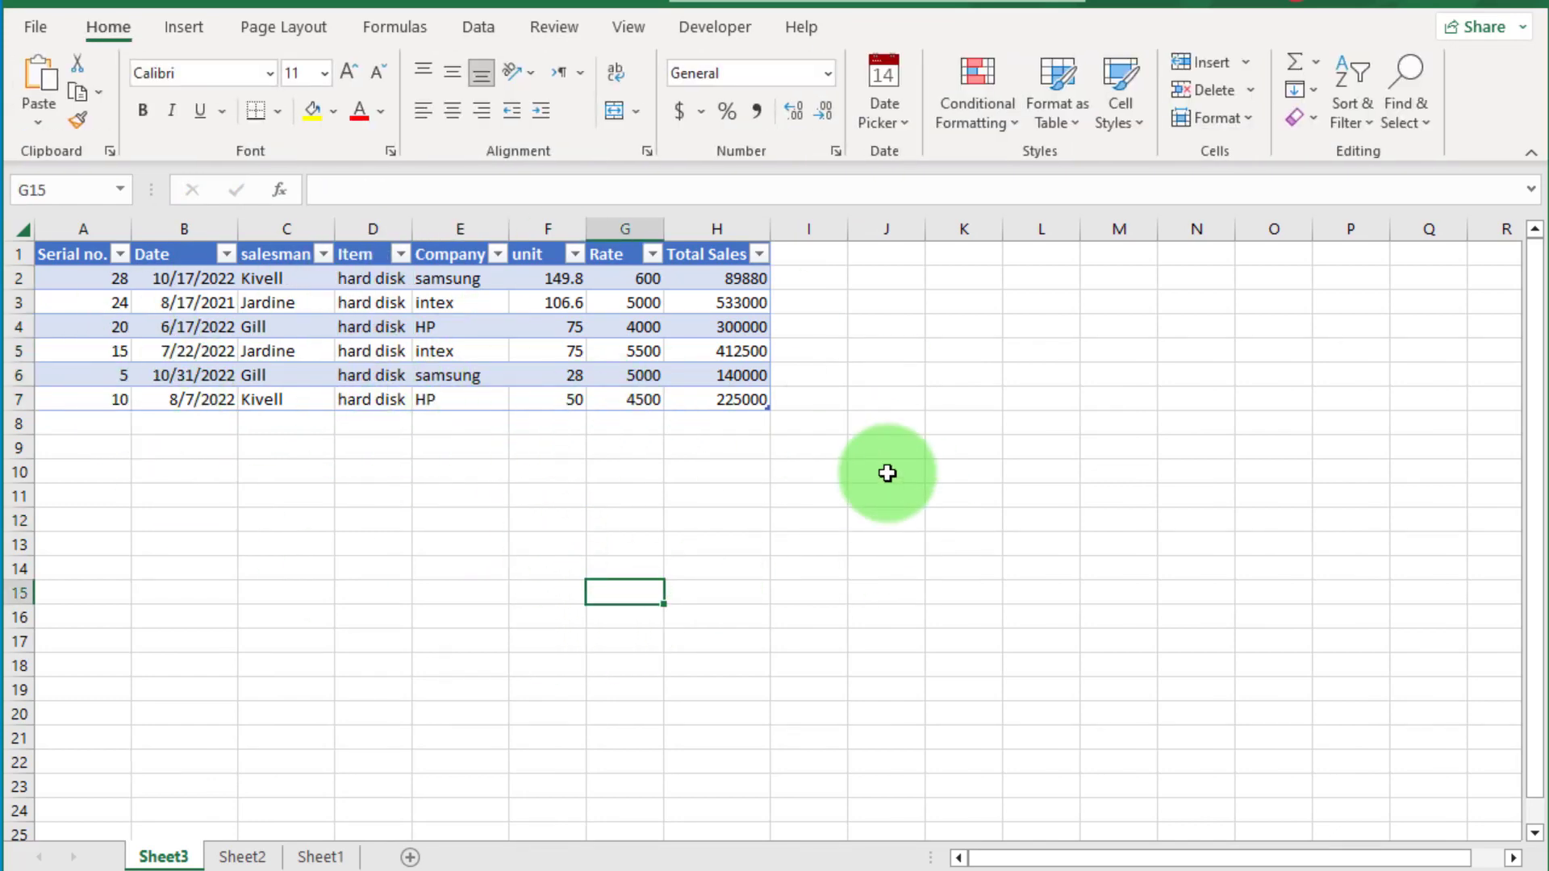
{"action": "left_click", "coordinate": [565, 228]}
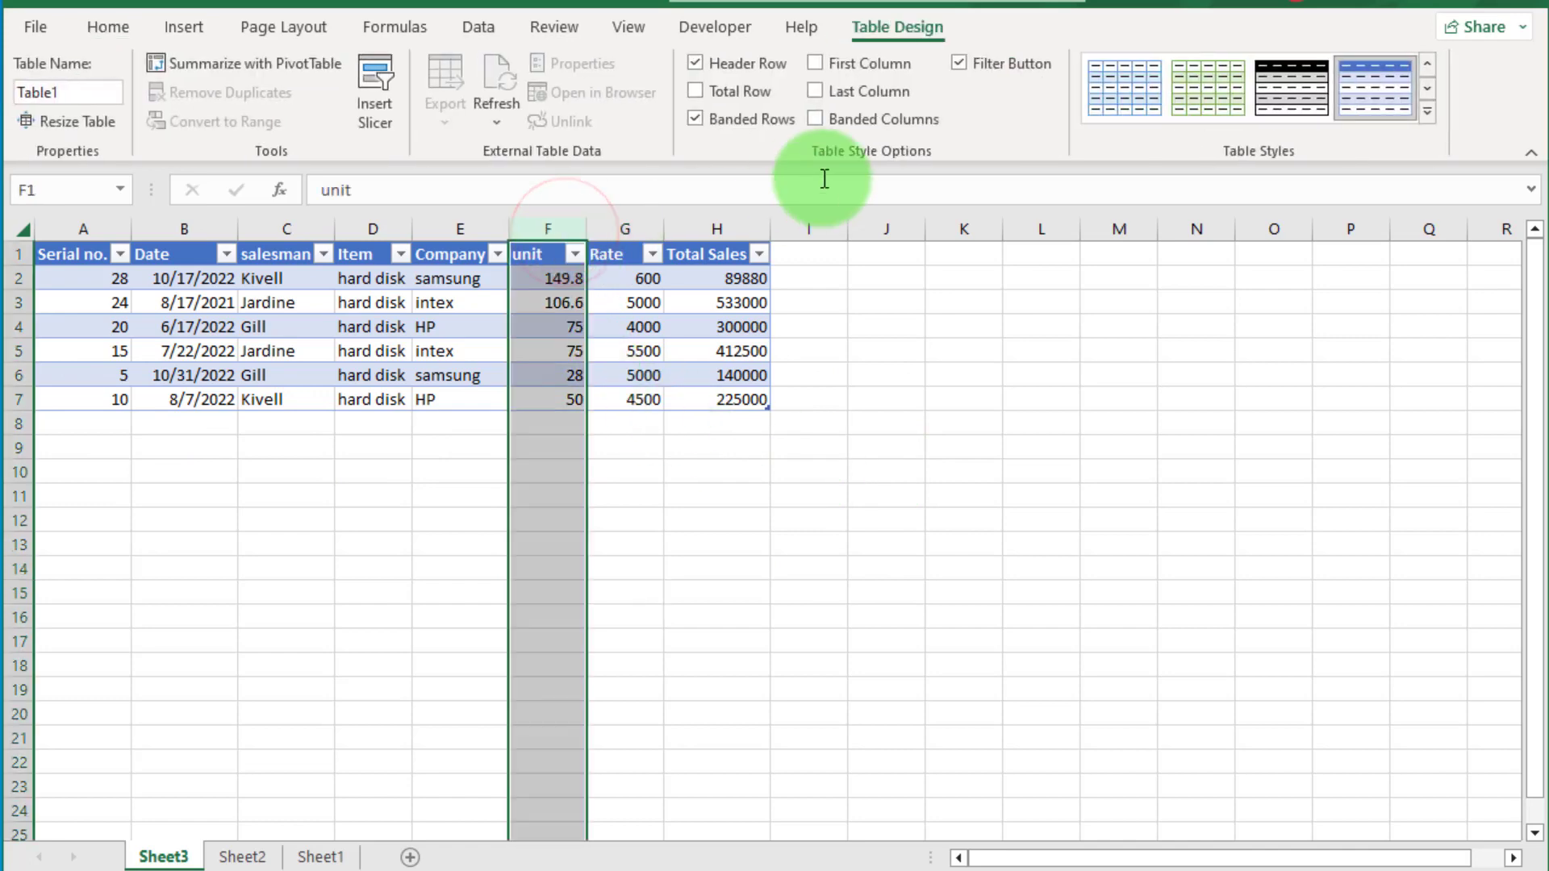
{"action": "left_click", "coordinate": [633, 492]}
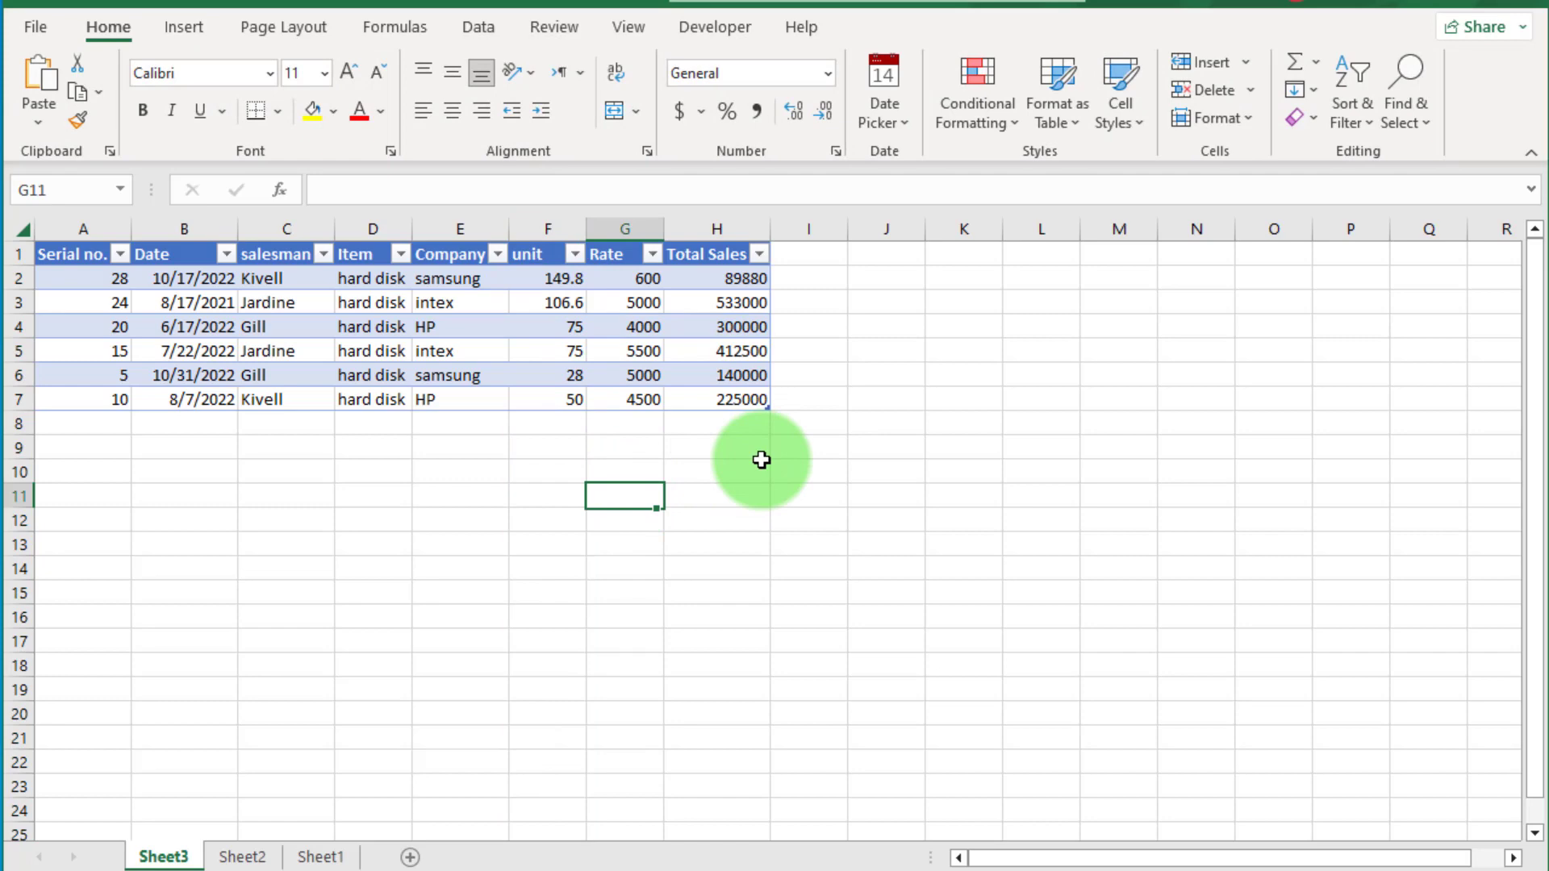
Drill down into the Monitor total in the PivotTable on Sheet2 and widen the Date column of the extracted records
{"action": "left_click", "coordinate": [242, 855]}
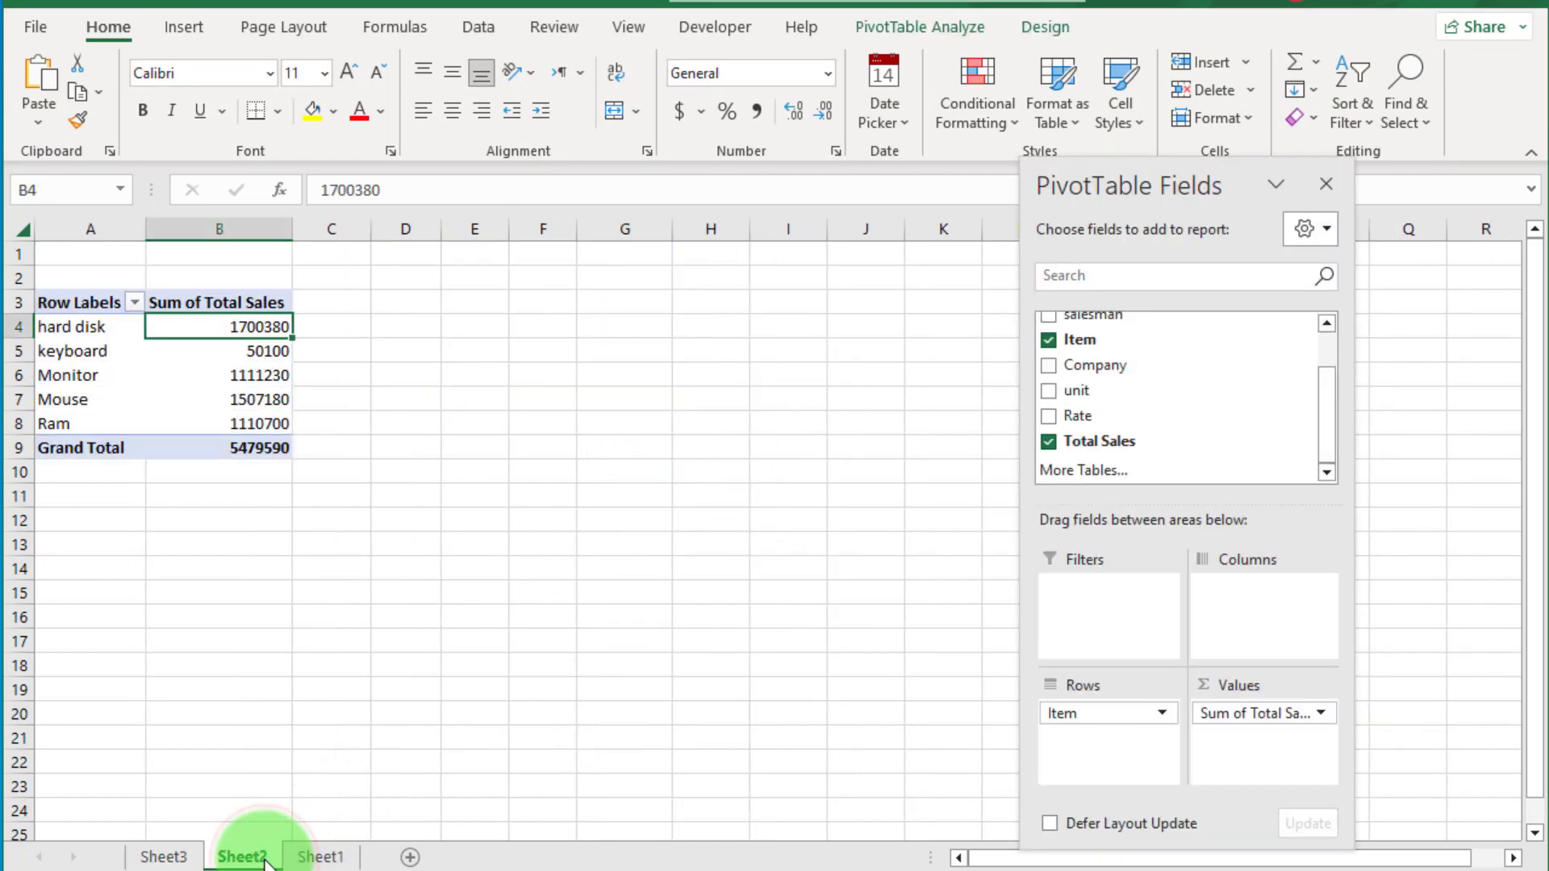
{"action": "left_click", "coordinate": [245, 377]}
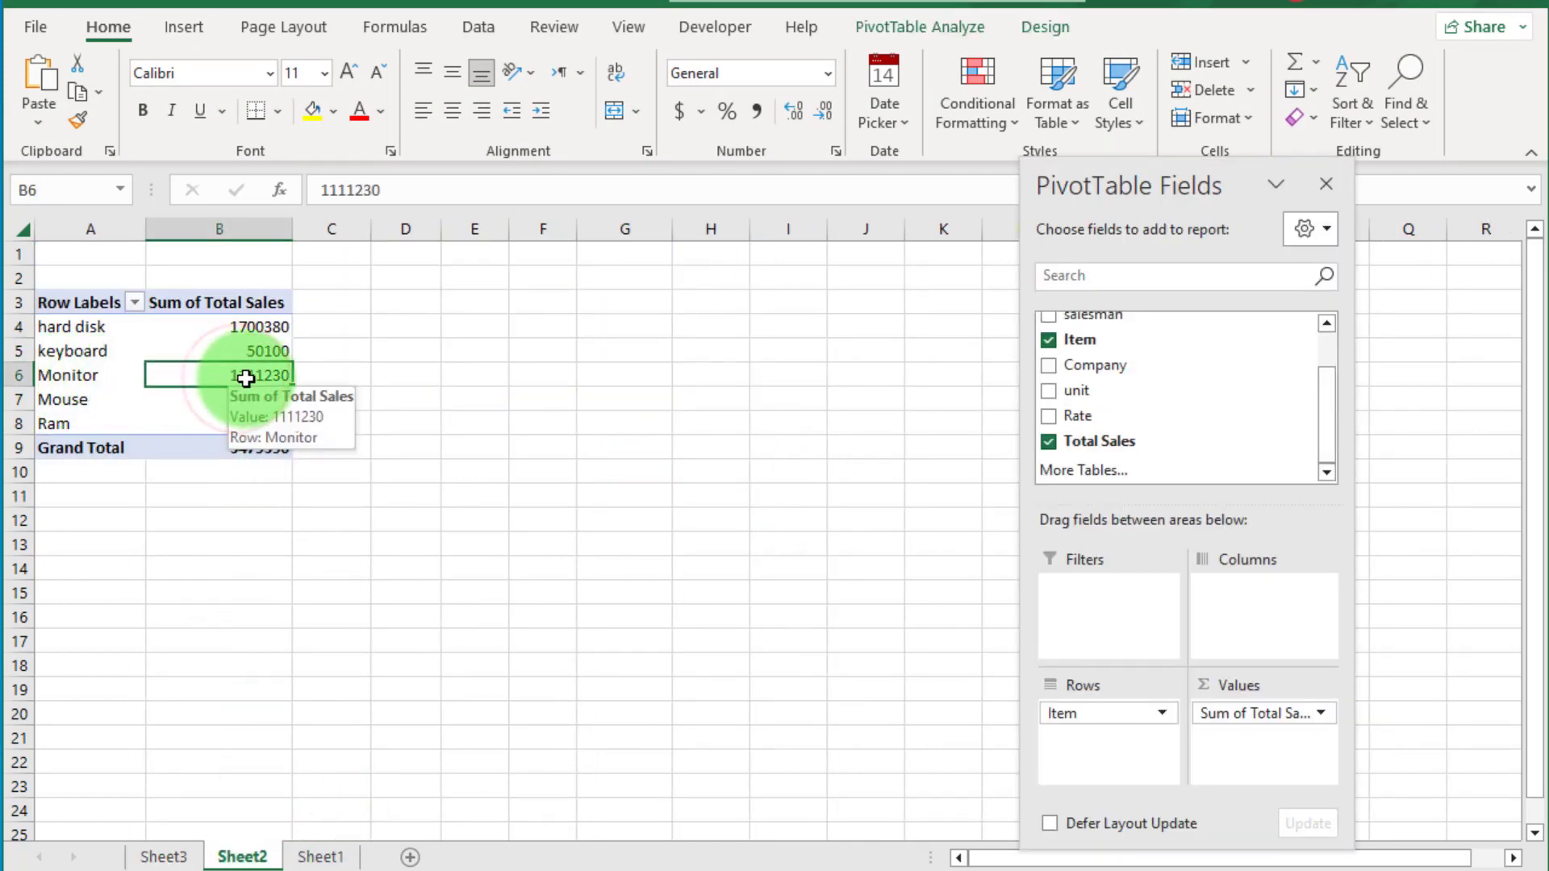
{"action": "double_click", "coordinate": [245, 377]}
{"action": "left_click_drag", "start_coordinate": [212, 231], "coordinate": [242, 232]}
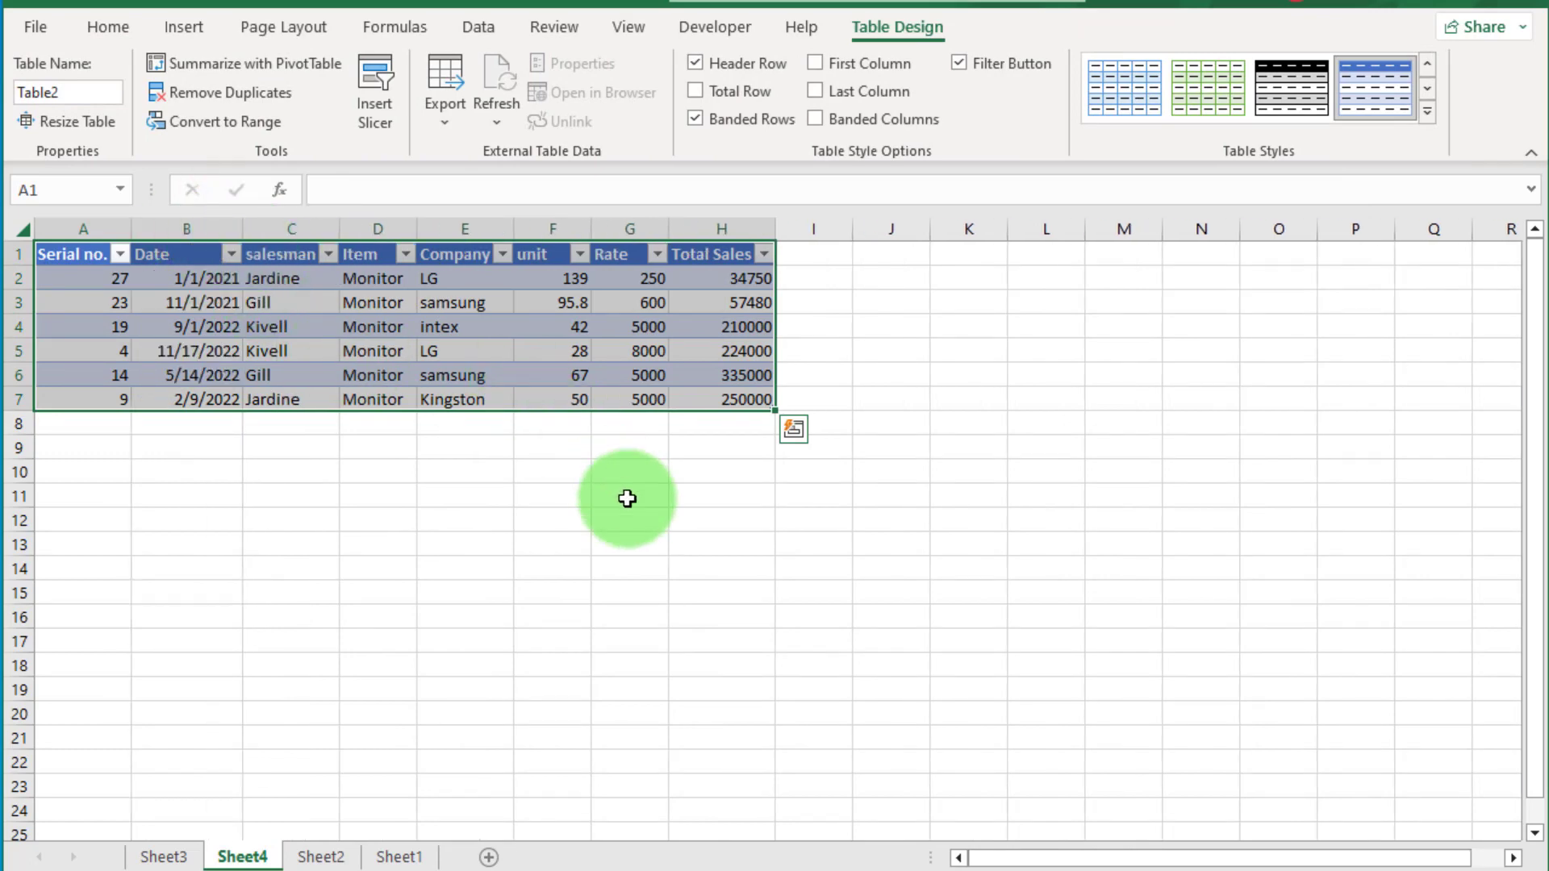
{"action": "left_click_drag", "start_coordinate": [371, 277], "coordinate": [402, 399]}
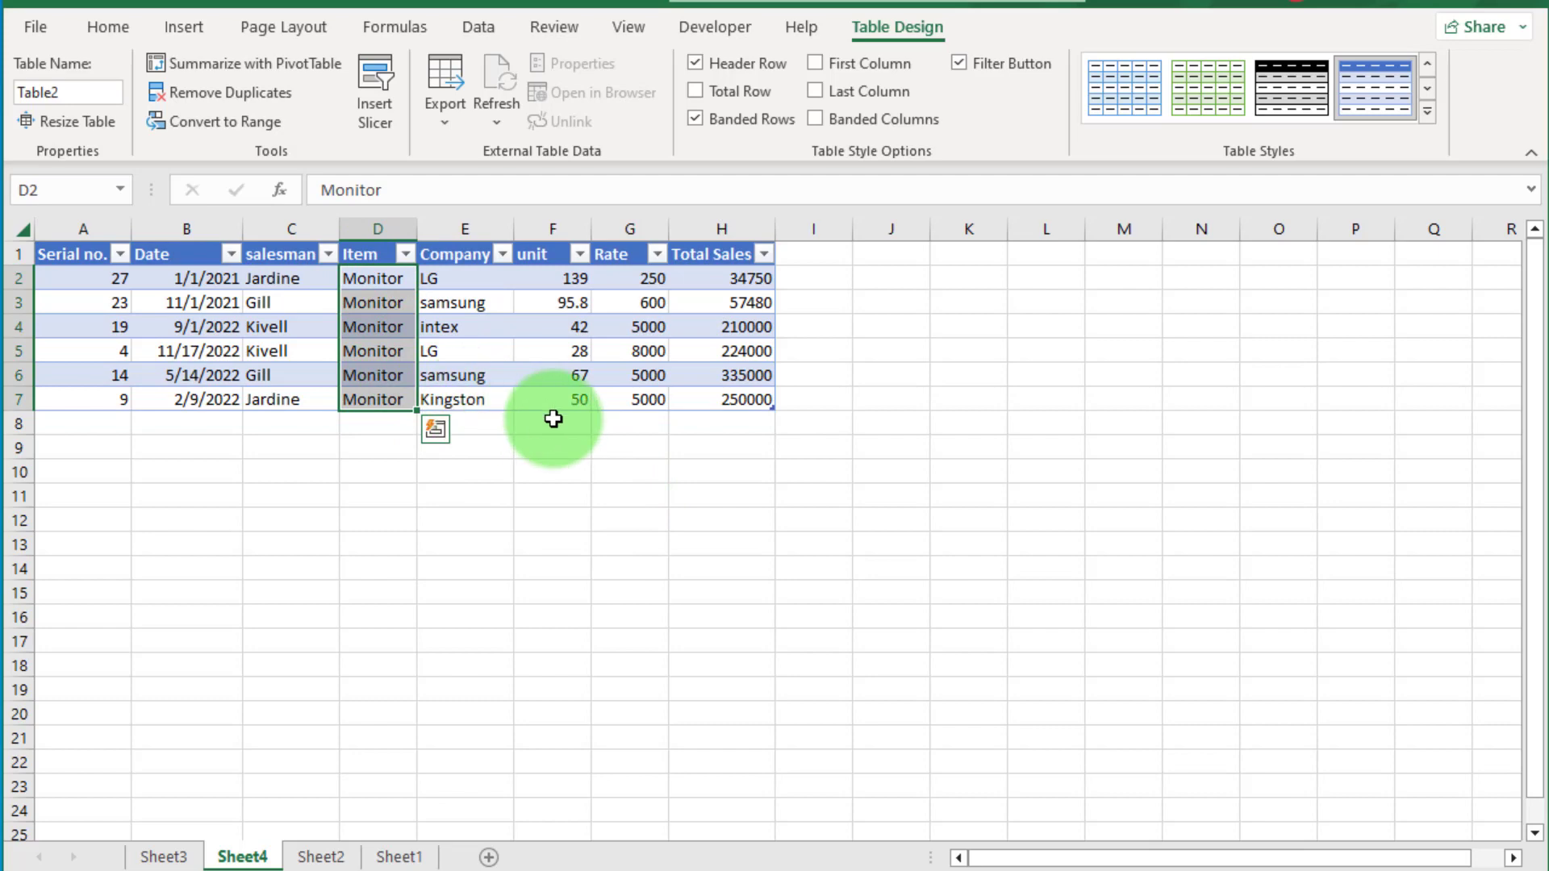
{"action": "left_click", "coordinate": [710, 487]}
Deselect Item and Total Sales in the field list of the PivotTable on Sheet2, and select both again
{"action": "left_click", "coordinate": [322, 856]}
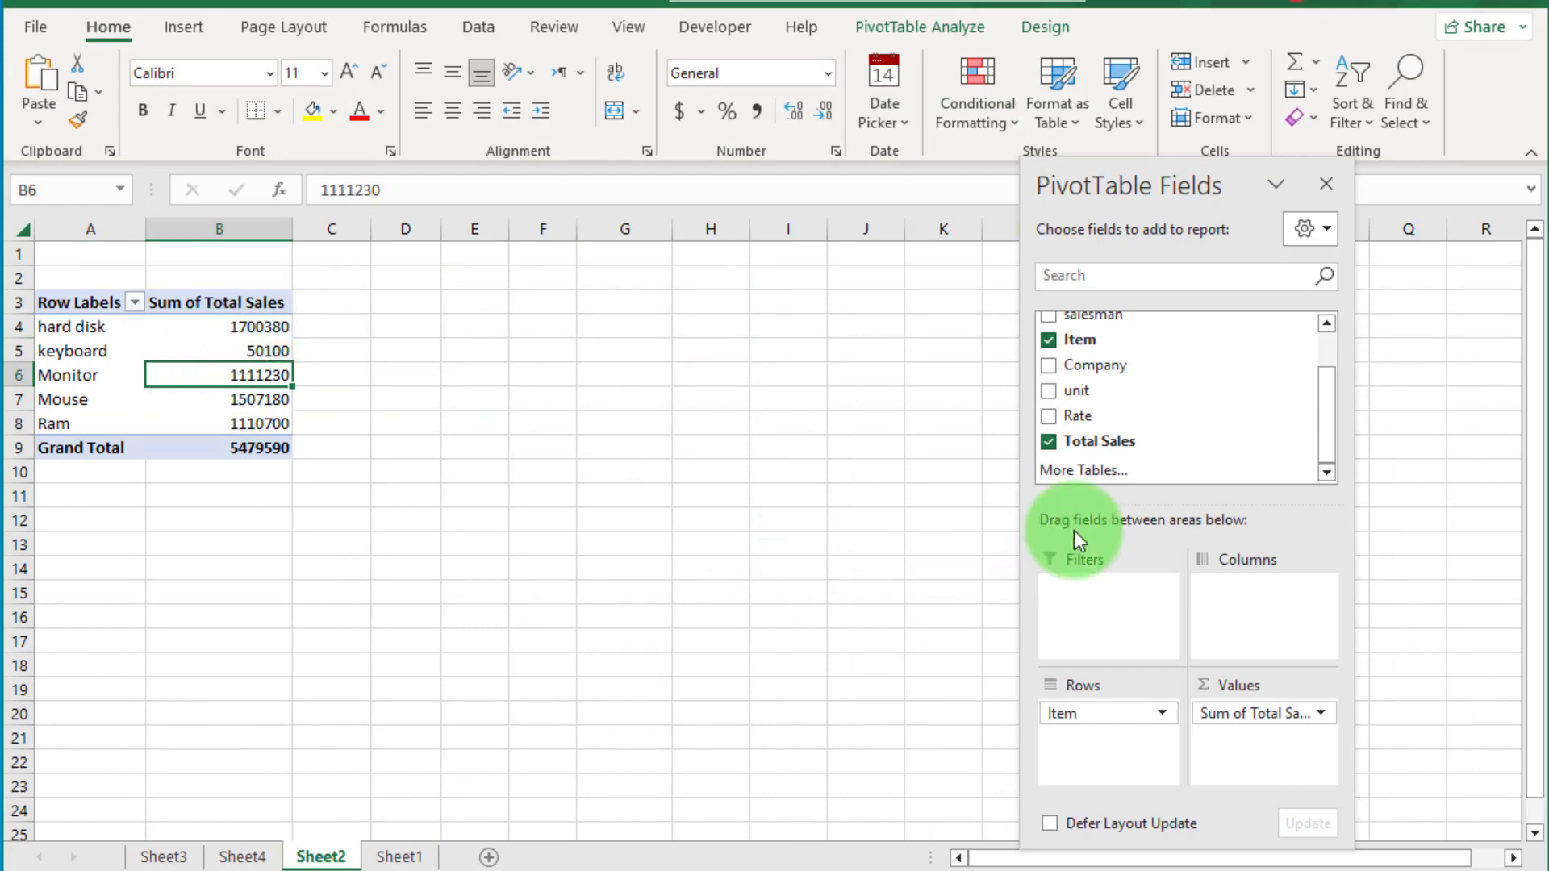
{"action": "left_click", "coordinate": [1049, 342]}
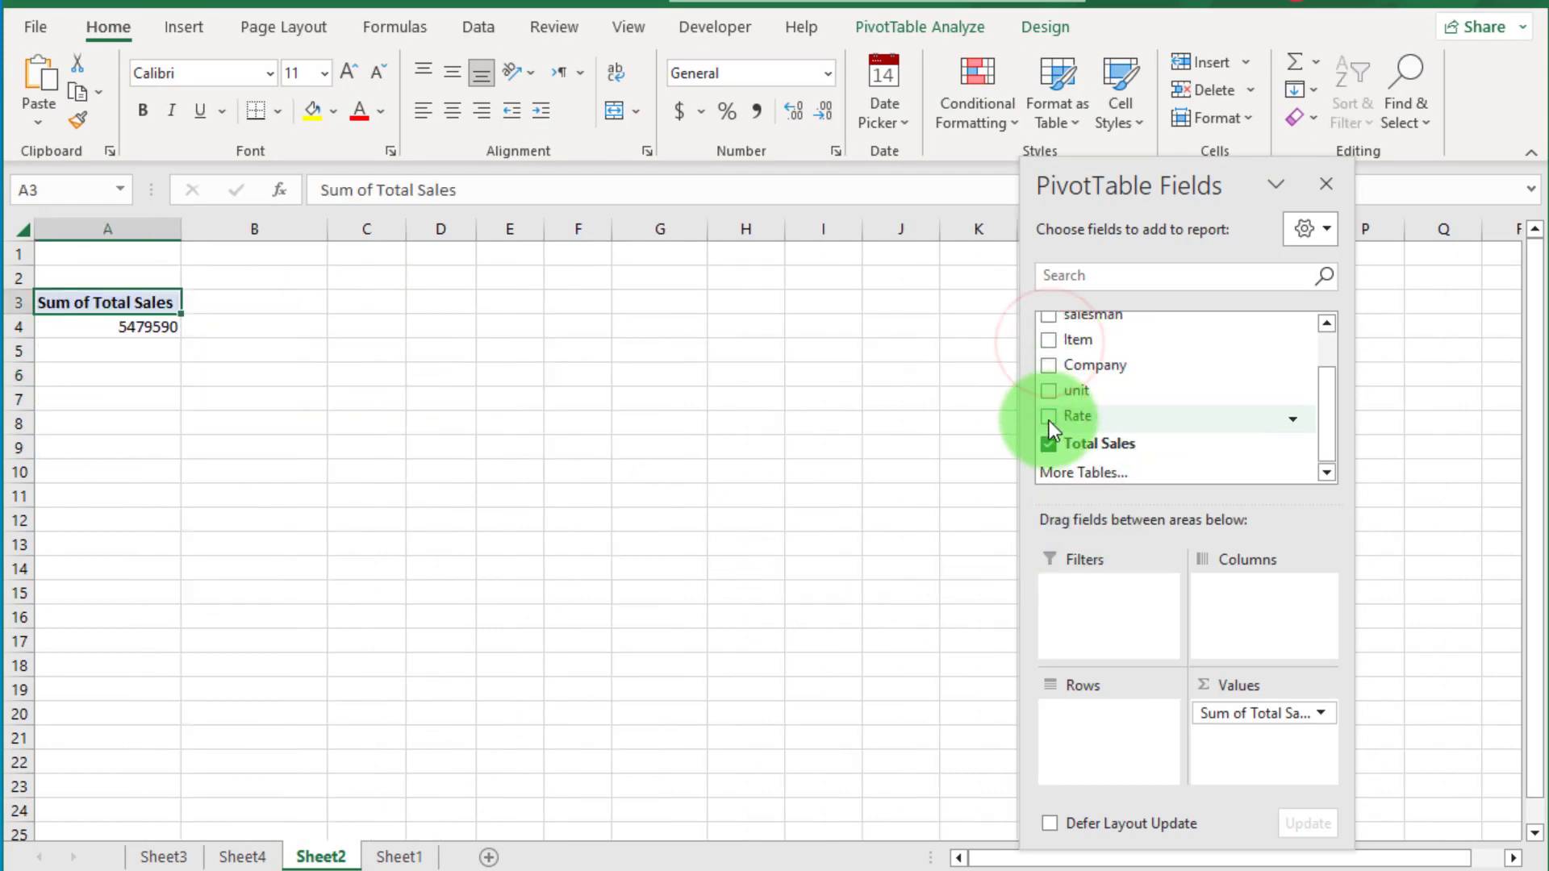
{"action": "left_click", "coordinate": [1048, 443]}
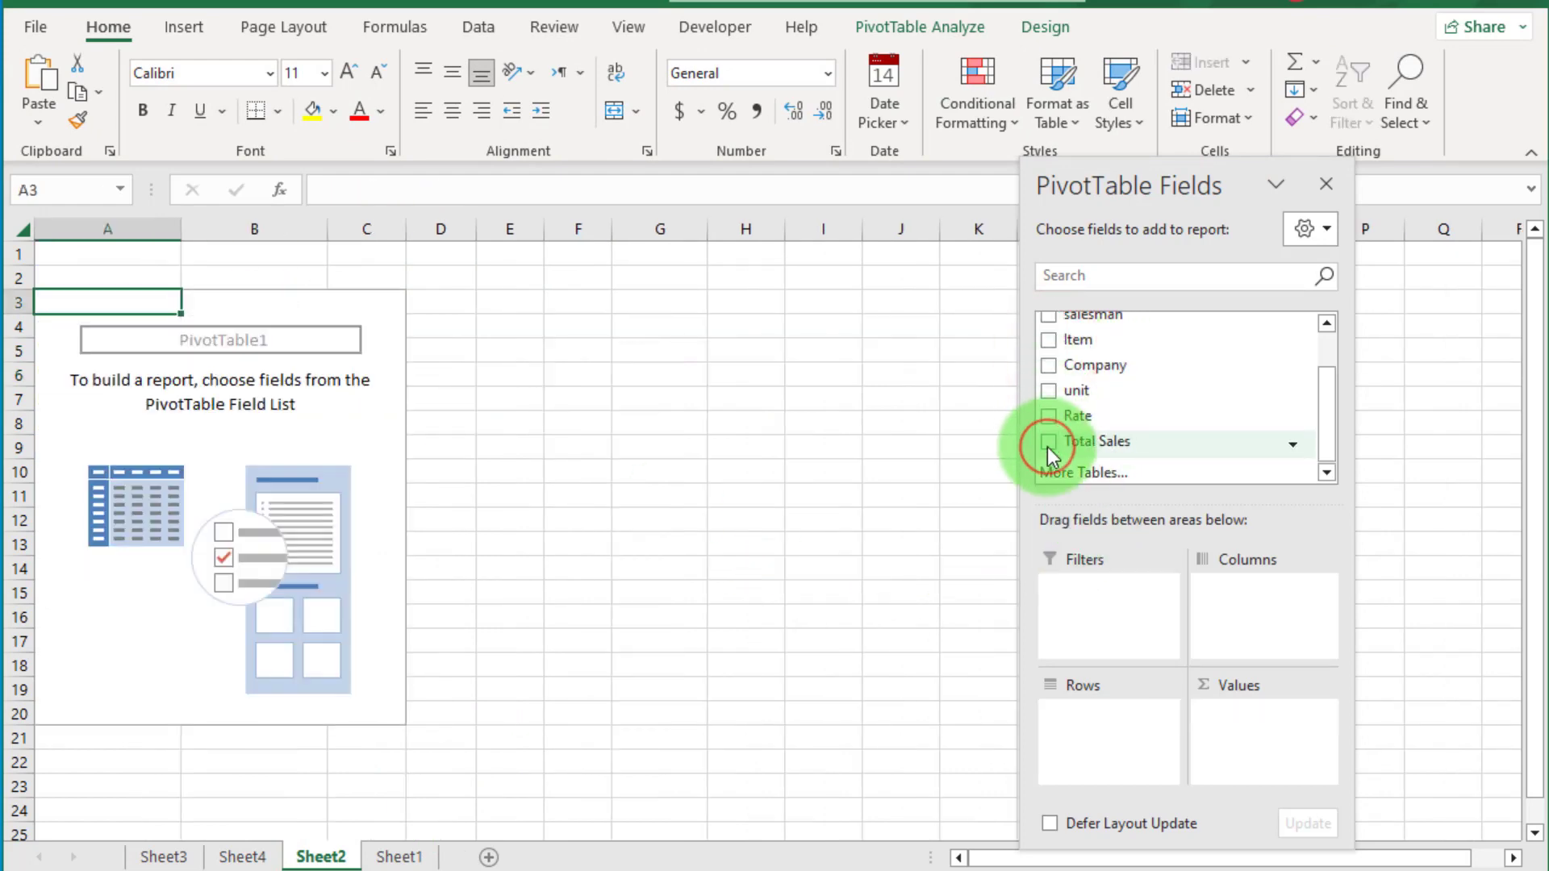
{"action": "left_click", "coordinate": [1048, 342]}
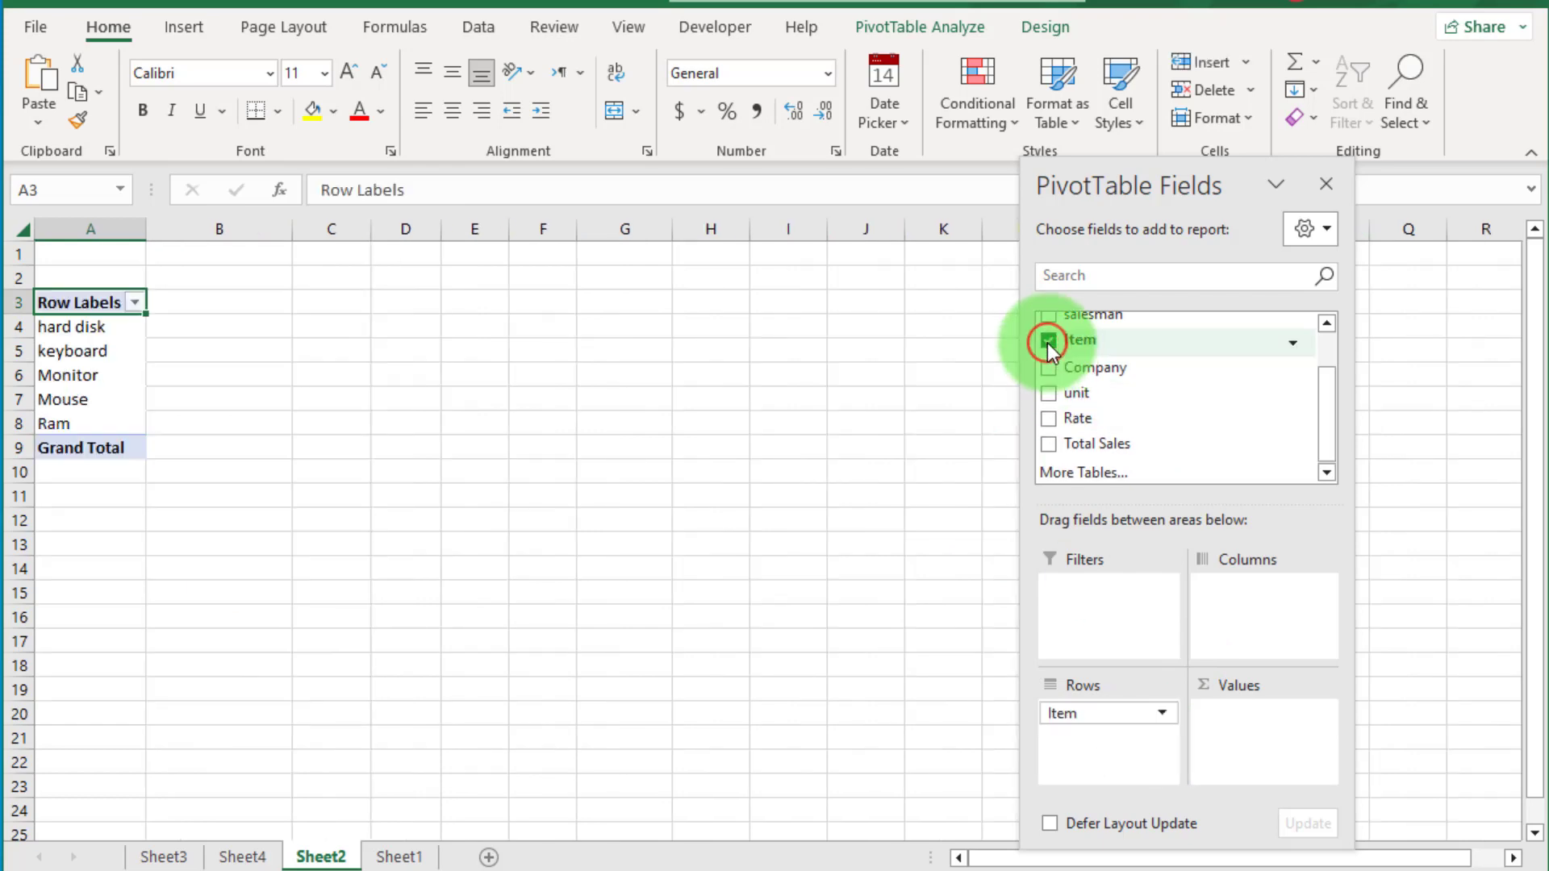
{"action": "left_click", "coordinate": [1048, 443]}
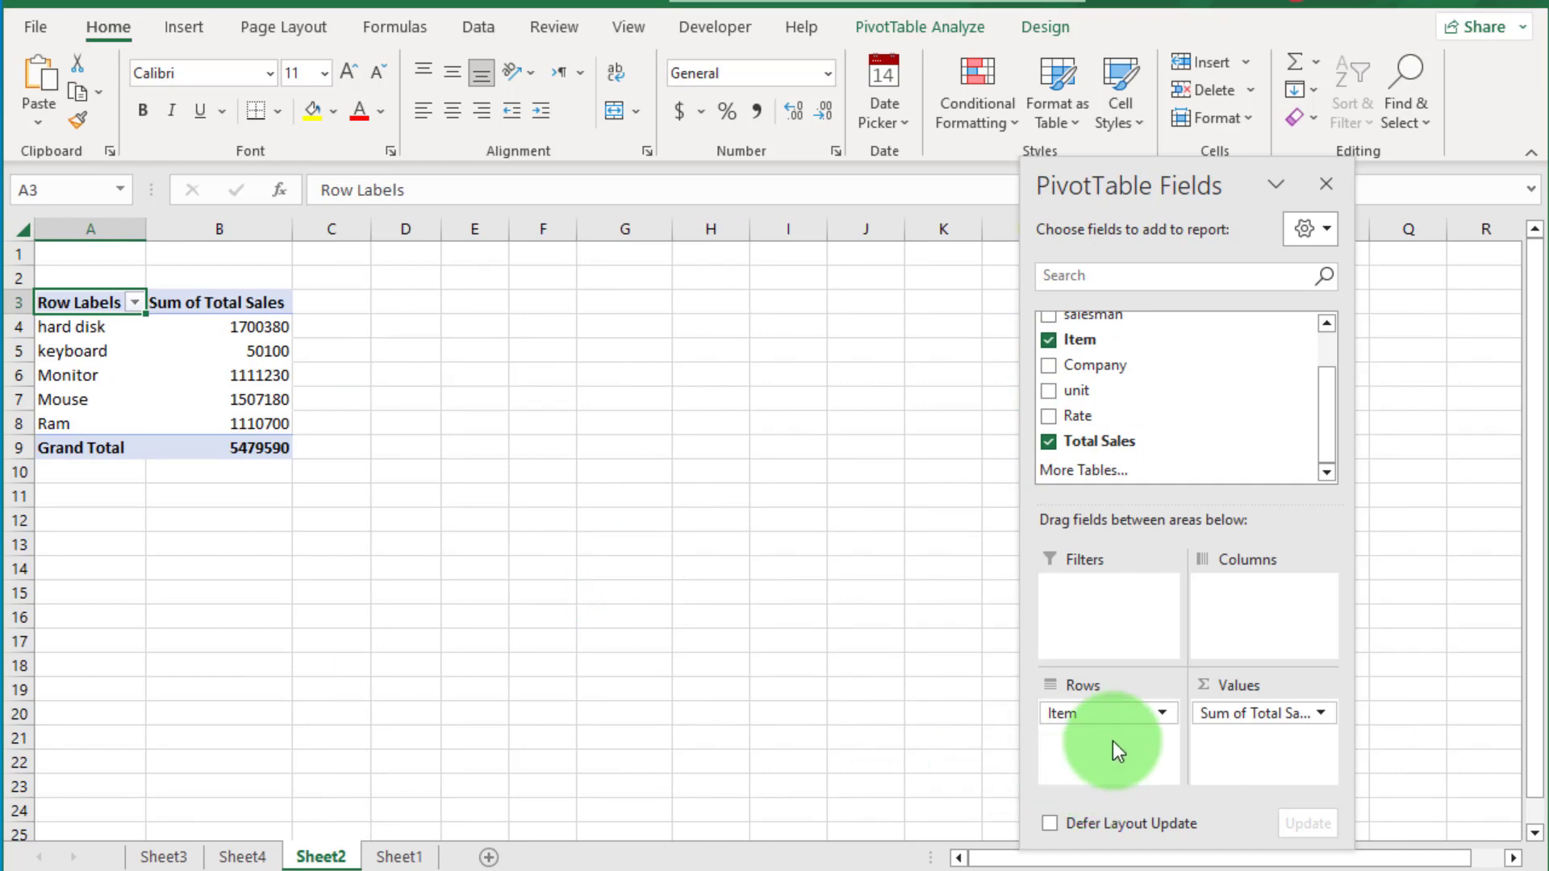
Pull Item out of the Rows area and Total Sales out of Values, and add both fields back to the report
{"action": "left_click_drag", "start_coordinate": [1117, 716], "coordinate": [1090, 378]}
{"action": "left_click_drag", "start_coordinate": [1257, 714], "coordinate": [1144, 541]}
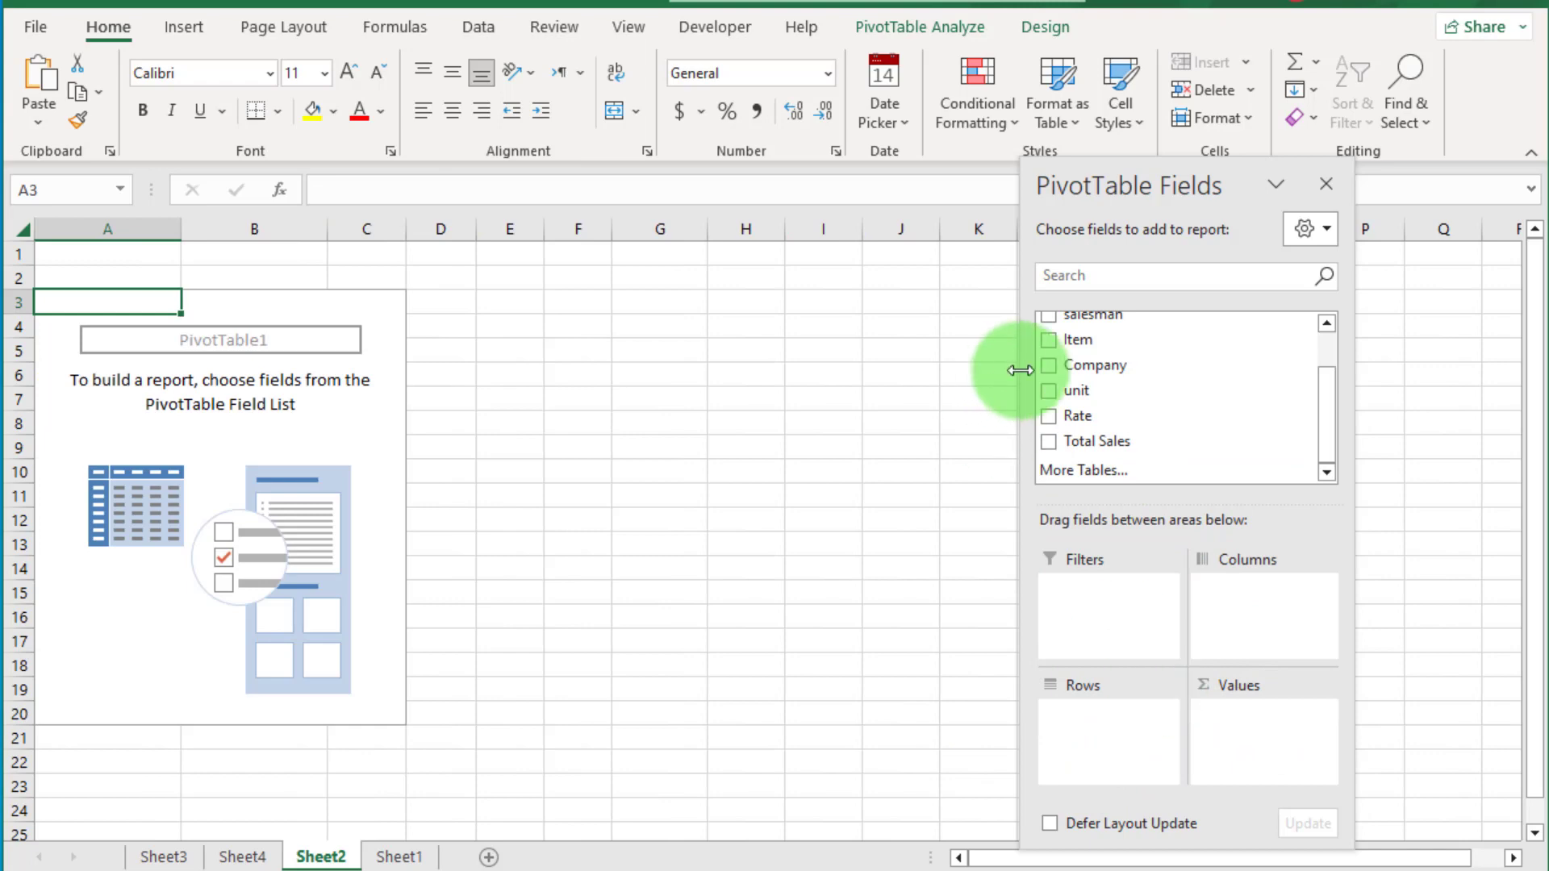
{"action": "left_click", "coordinate": [1048, 340]}
{"action": "left_click", "coordinate": [1047, 441]}
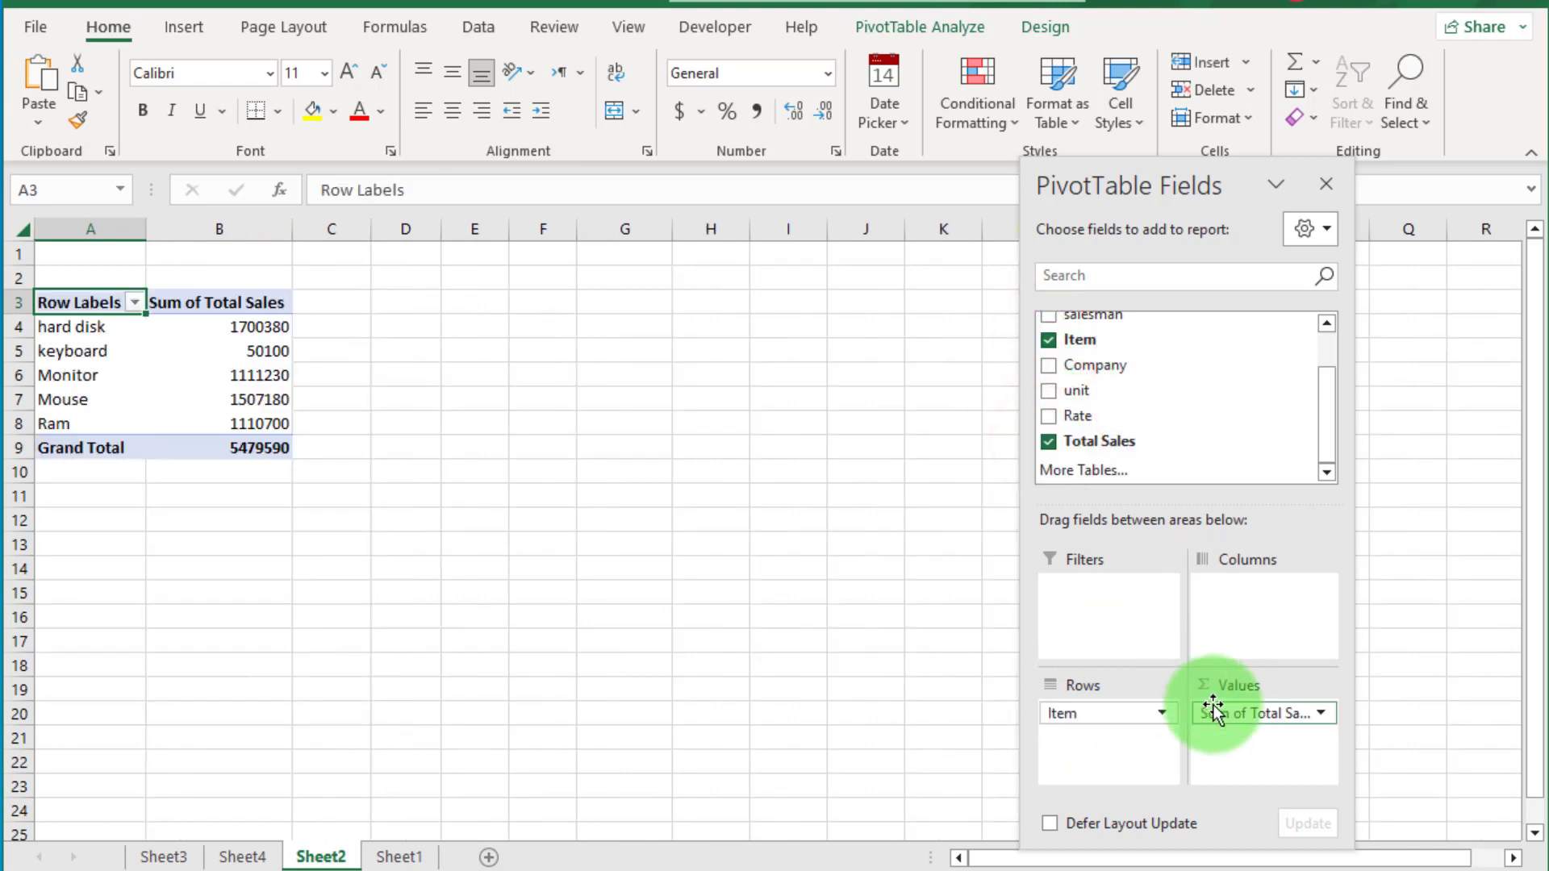
Remove the Item and Total Sales fields from the PivotTable and move the floating PivotTable Fields pane clear of the report
{"action": "left_click", "coordinate": [1160, 715]}
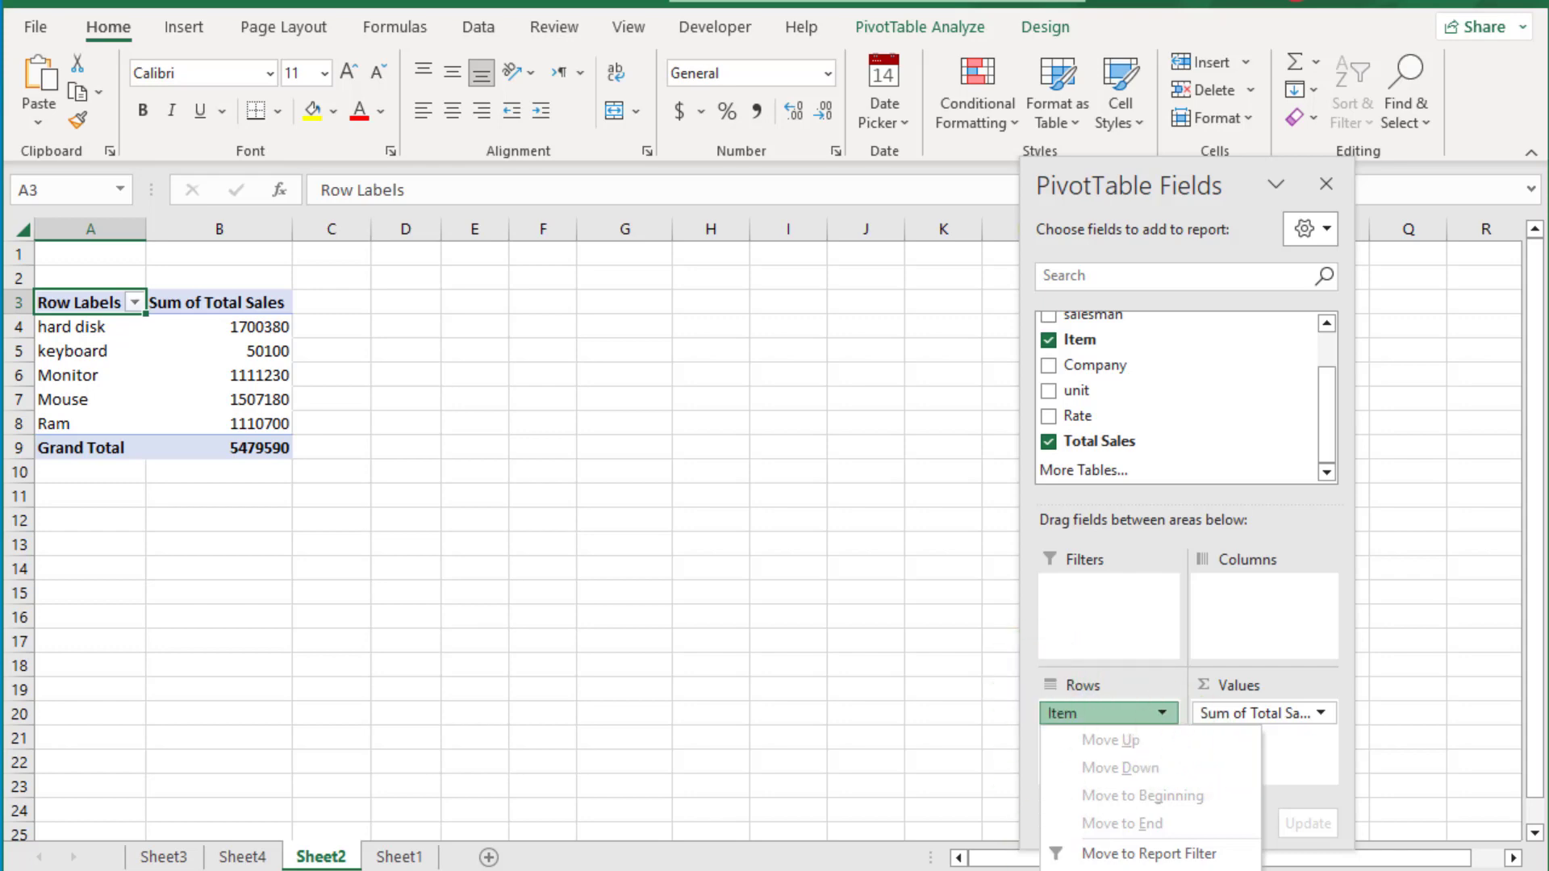
{"action": "left_click", "coordinate": [1129, 868]}
{"action": "left_click", "coordinate": [1160, 503]}
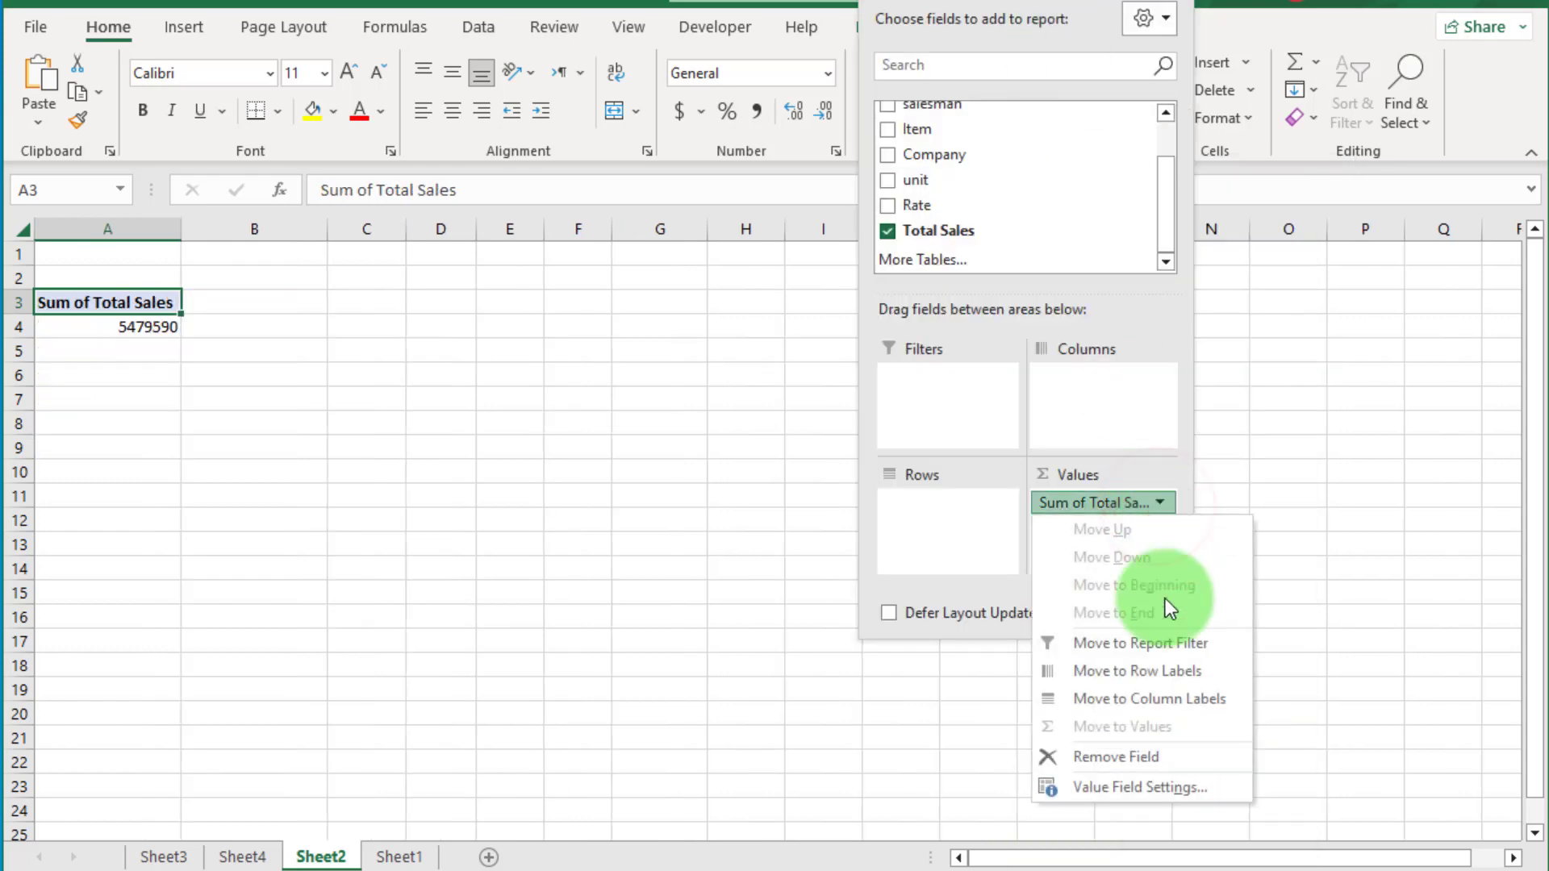
{"action": "left_click", "coordinate": [1174, 755]}
{"action": "left_click_drag", "start_coordinate": [1077, 8], "coordinate": [1234, 169]}
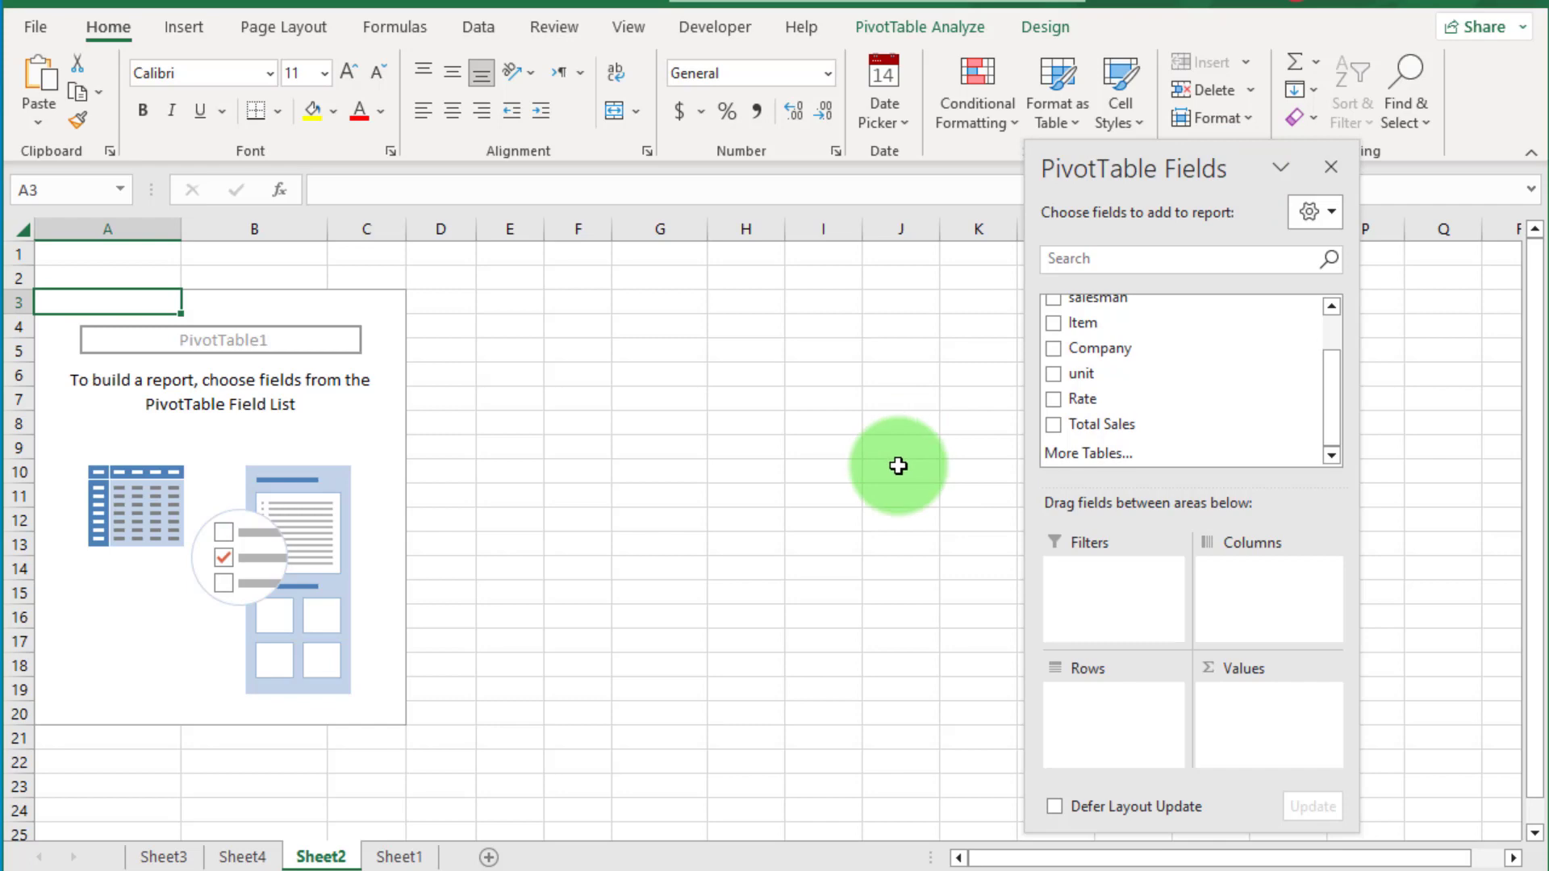
Review the Company, Item and Total Sales columns of the source data on Sheet1
{"action": "left_click", "coordinate": [395, 857]}
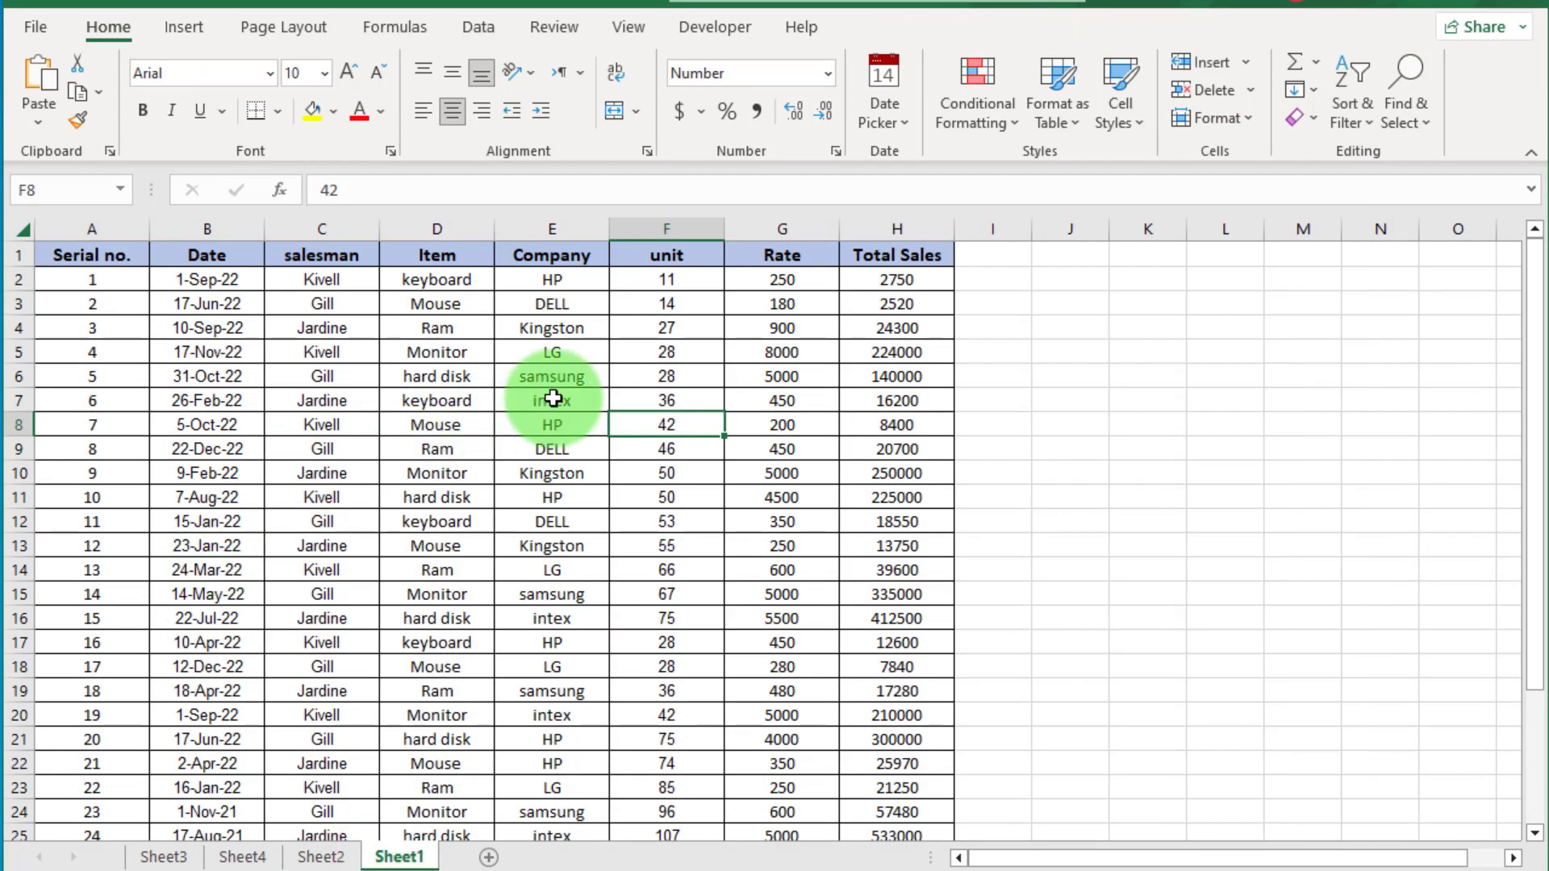
{"action": "left_click_drag", "start_coordinate": [588, 284], "coordinate": [595, 577]}
{"action": "left_click_drag", "start_coordinate": [427, 282], "coordinate": [491, 522]}
{"action": "left_click_drag", "start_coordinate": [897, 281], "coordinate": [896, 545]}
Lay out the PivotTable on Sheet2 with Item as columns, Company as rows and Total Sales as values
{"action": "left_click", "coordinate": [320, 856]}
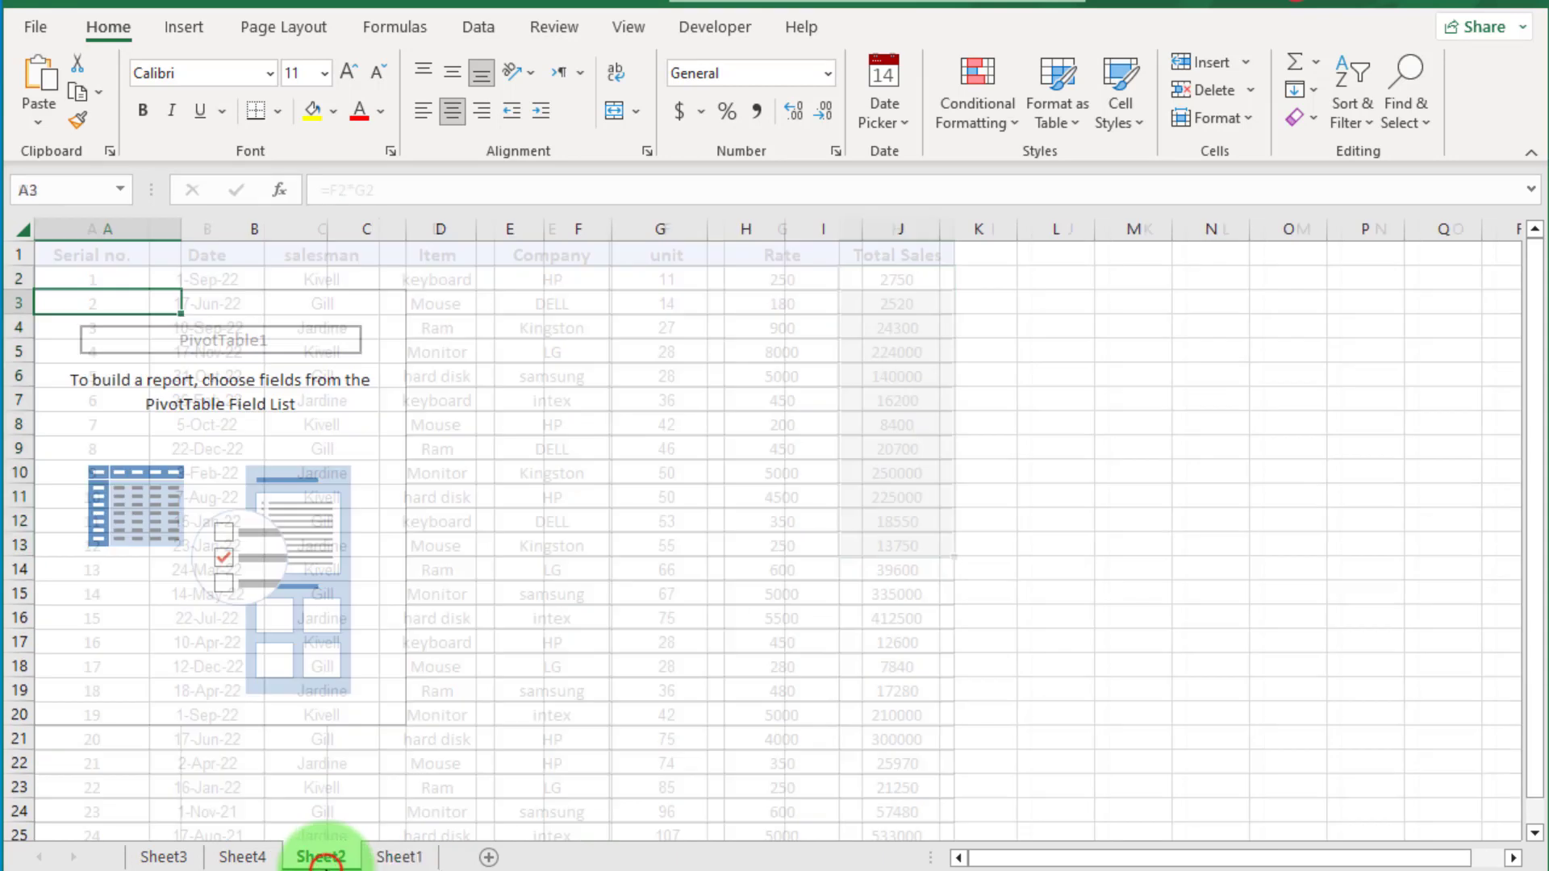
{"action": "left_click_drag", "start_coordinate": [1090, 323], "coordinate": [1280, 573]}
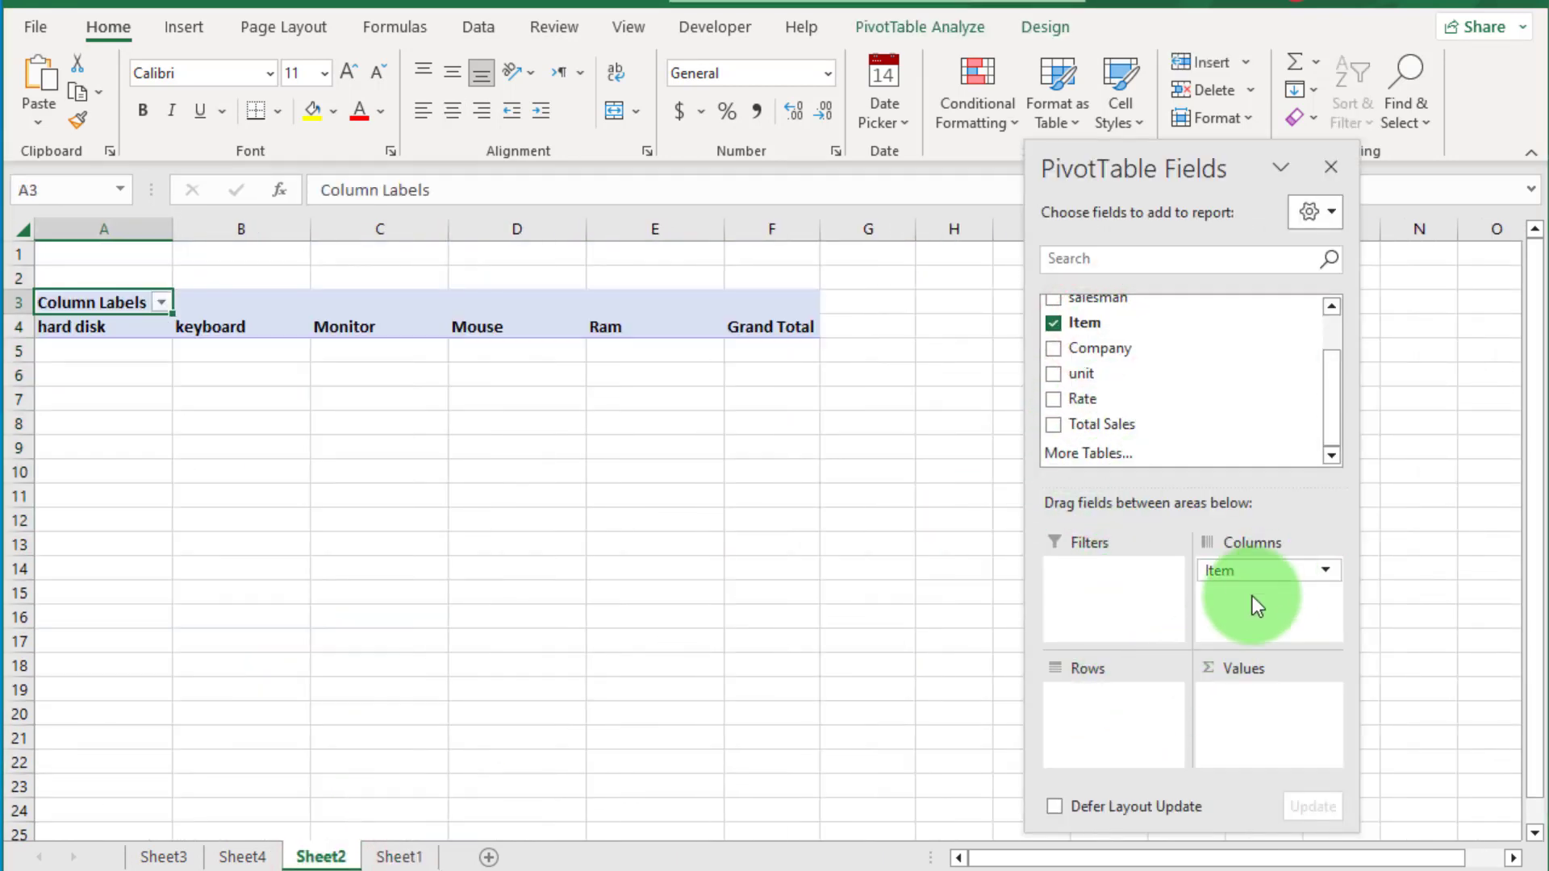
{"action": "left_click_drag", "start_coordinate": [1118, 353], "coordinate": [1118, 716]}
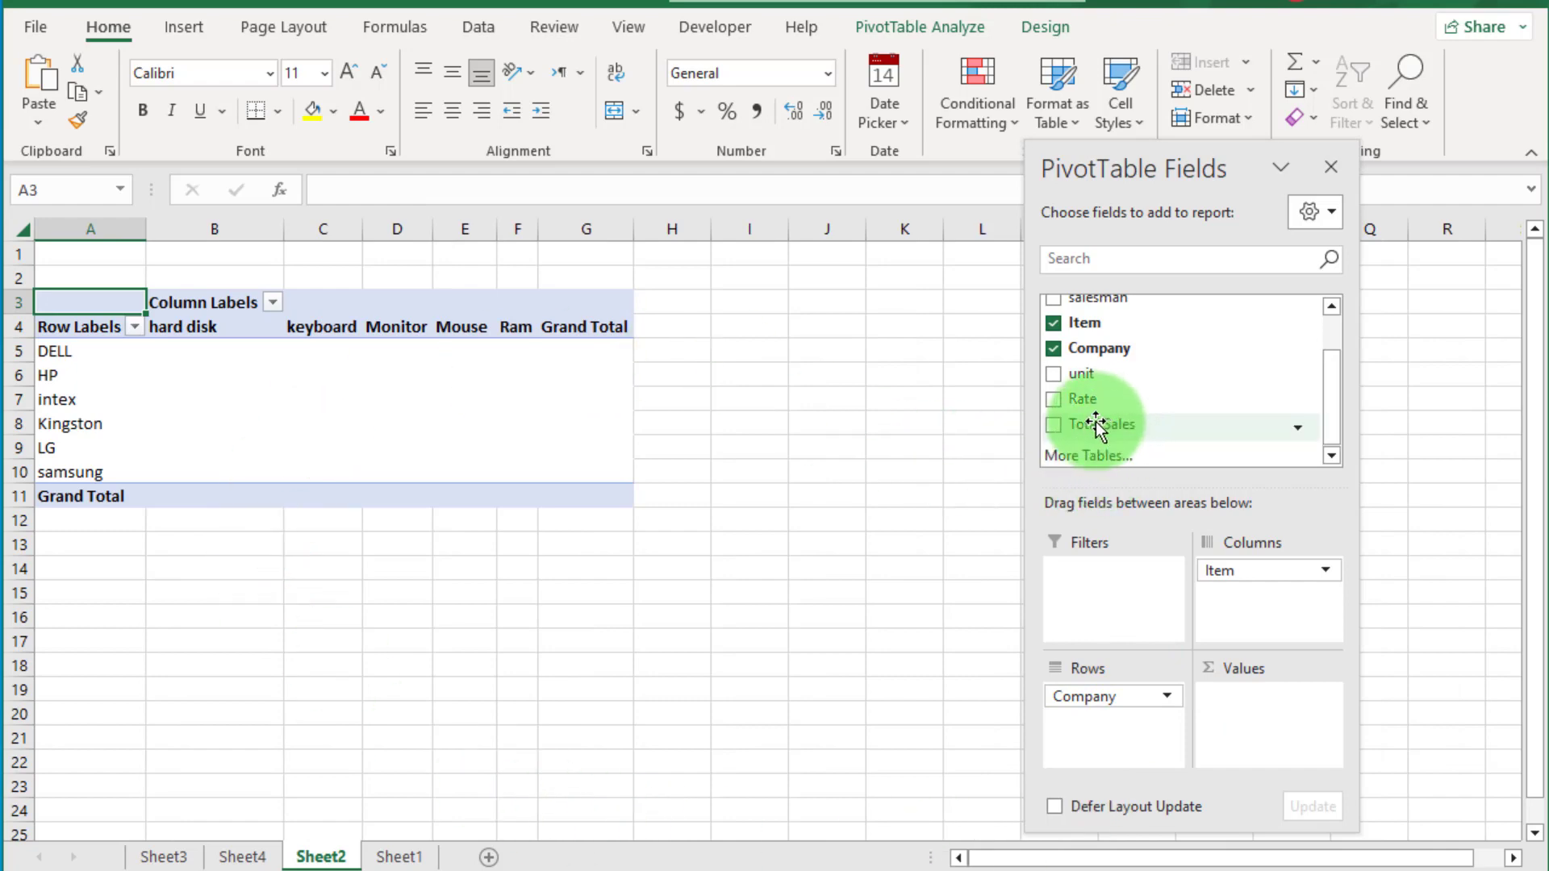
{"action": "left_click_drag", "start_coordinate": [1089, 425], "coordinate": [1278, 720]}
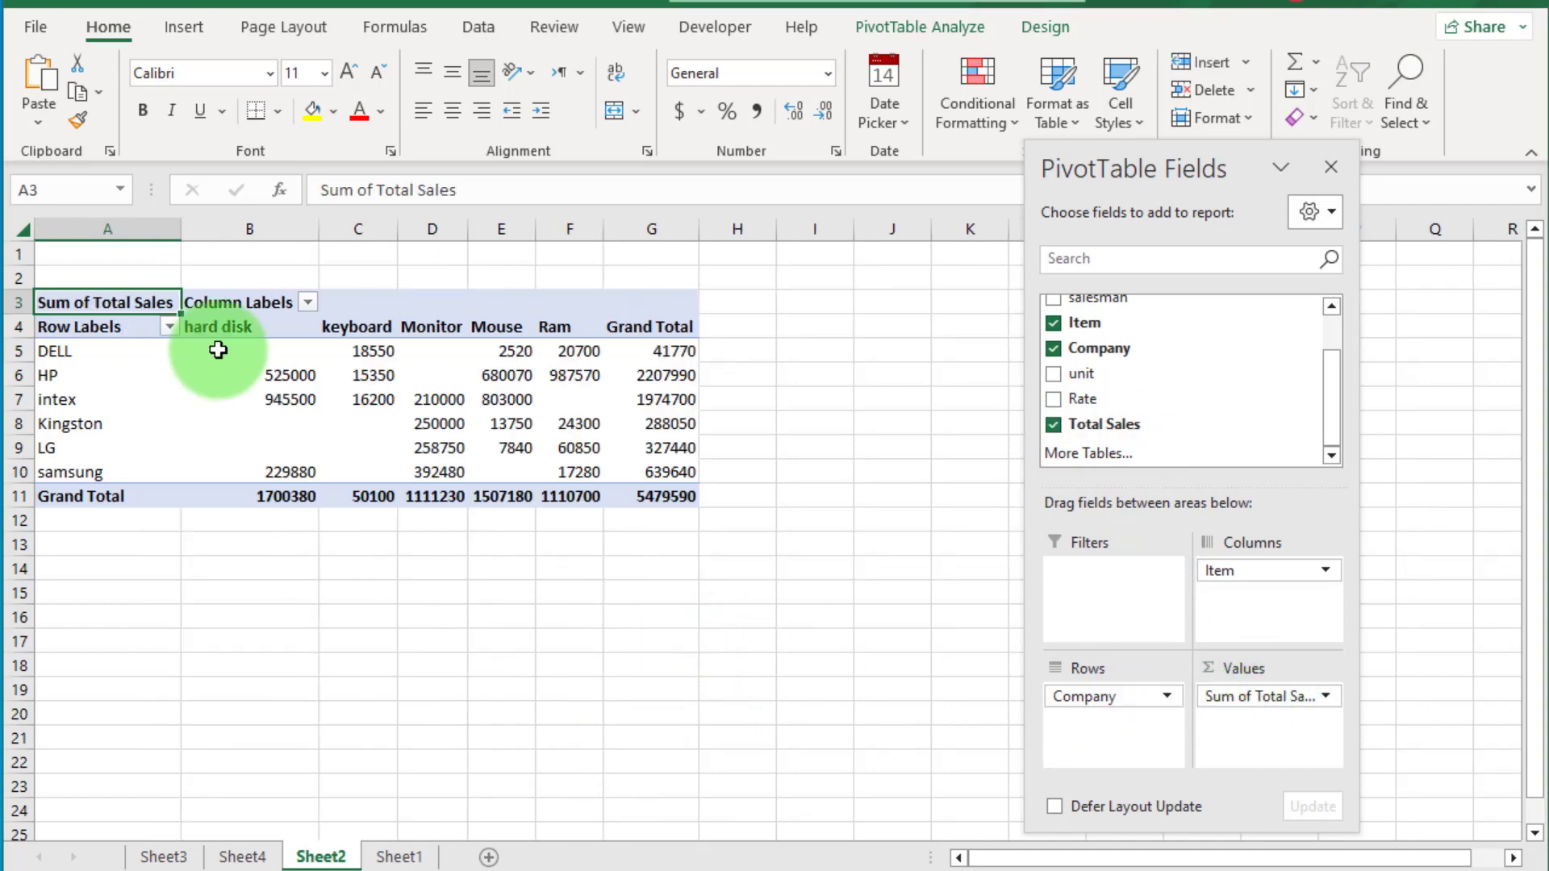
Examine DELL's total sales for each item across the PivotTable's columns
{"action": "left_click", "coordinate": [295, 352]}
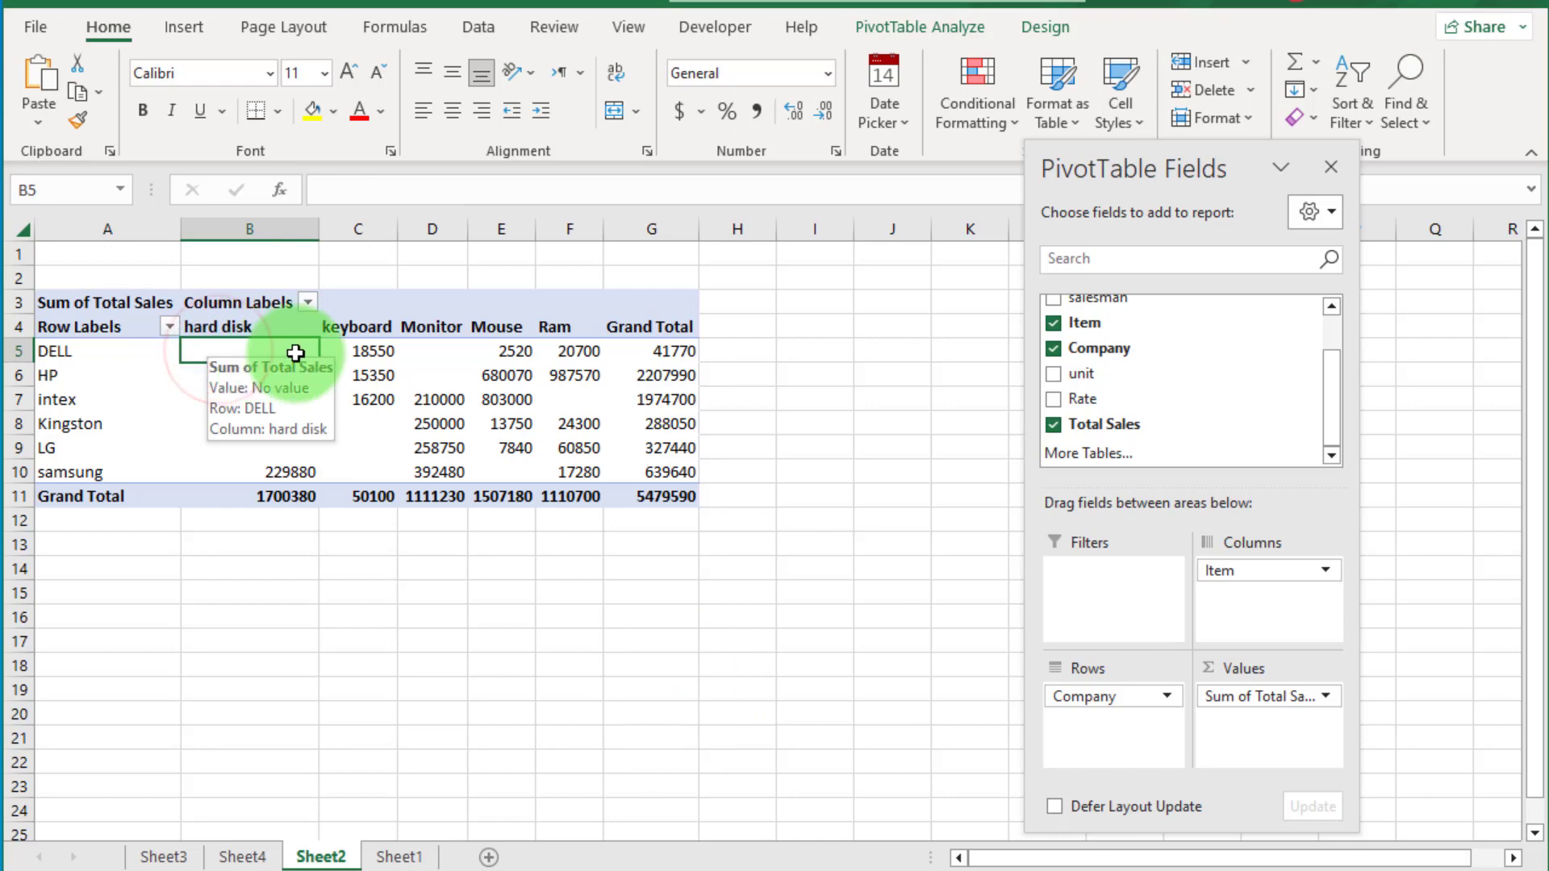
{"action": "left_click", "coordinate": [358, 352]}
{"action": "left_click", "coordinate": [453, 351]}
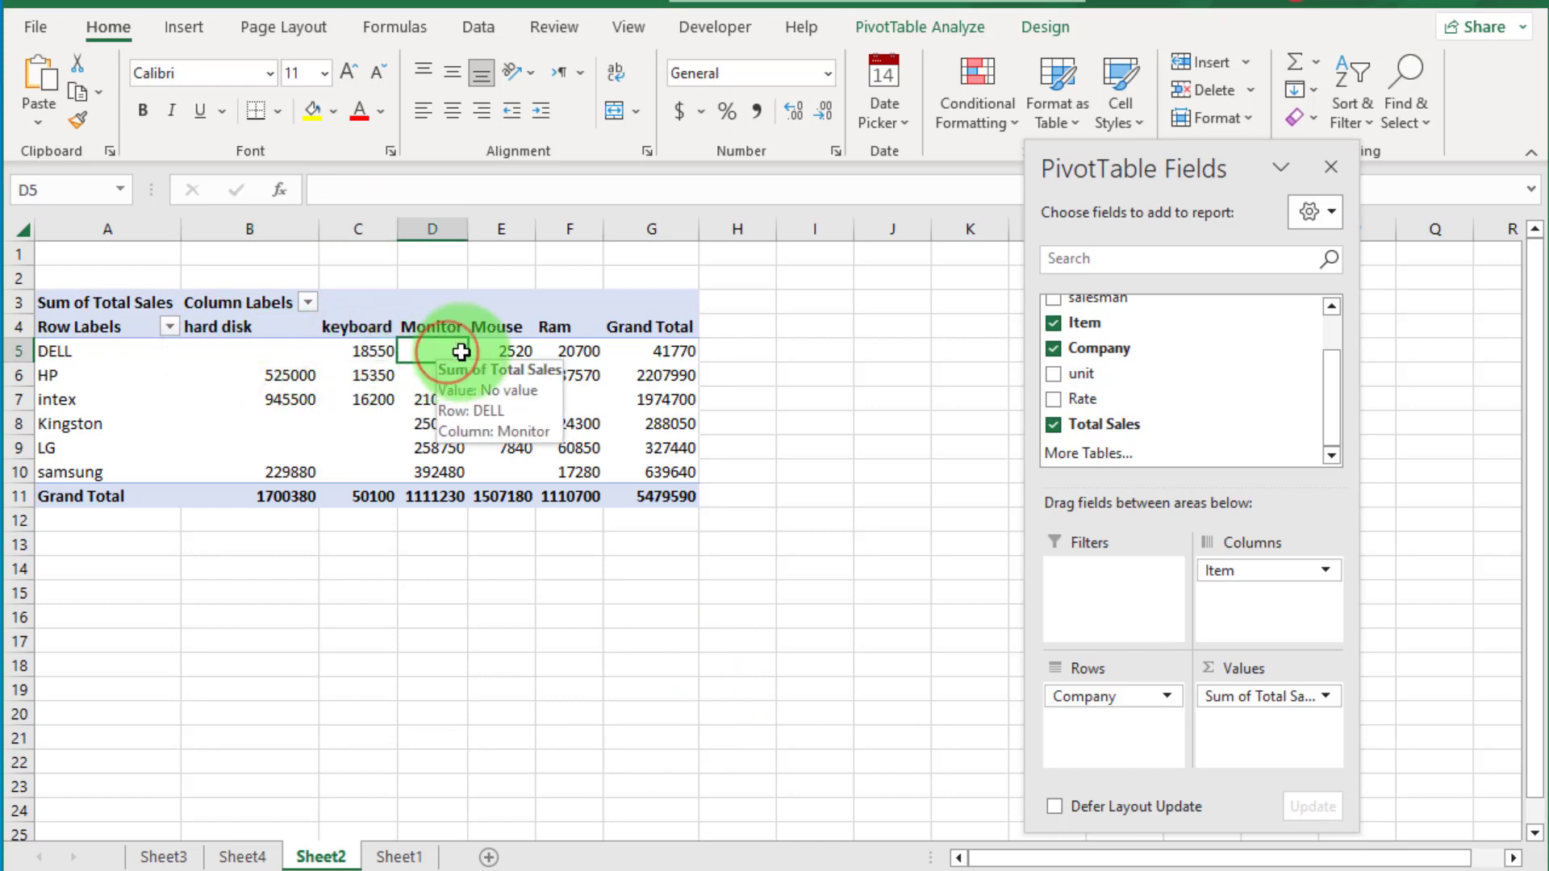
{"action": "left_click", "coordinate": [509, 351]}
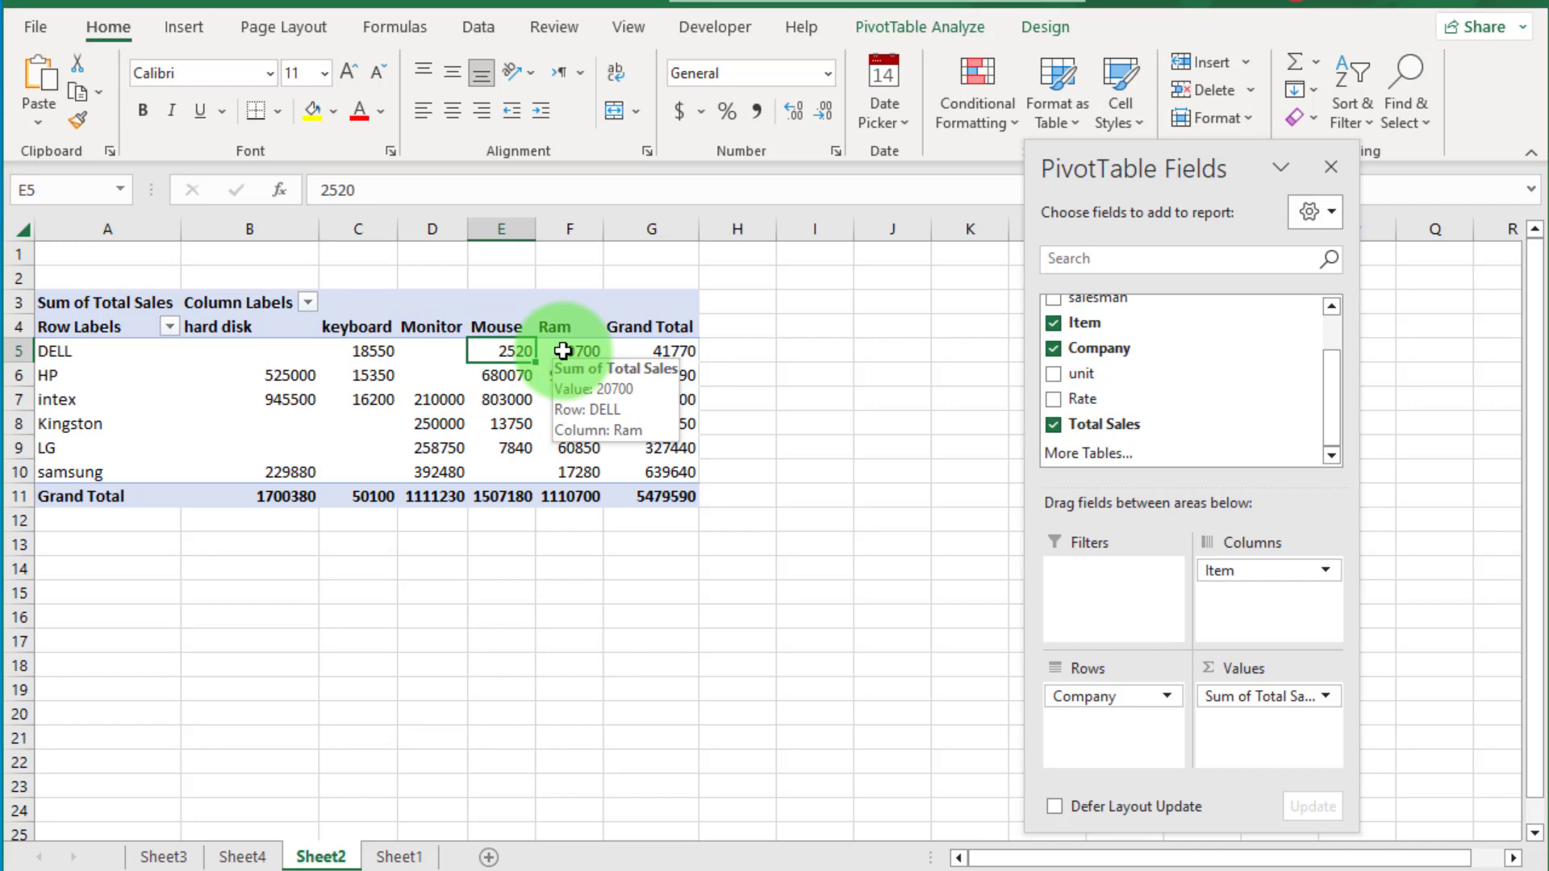
{"action": "left_click", "coordinate": [564, 351]}
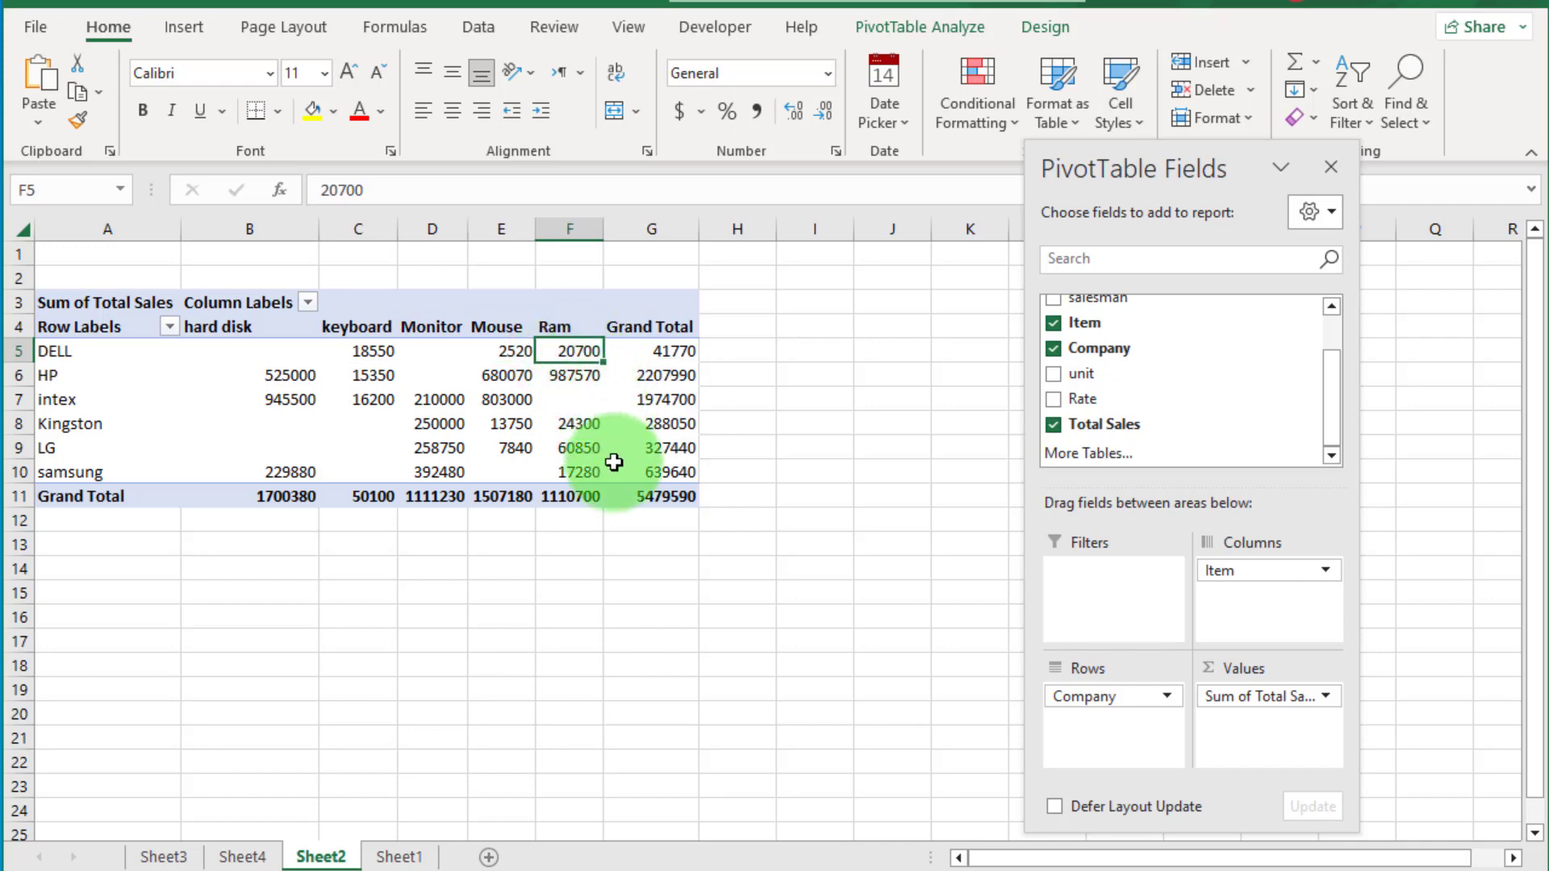
{"action": "mouse_move", "coordinate": [614, 461]}
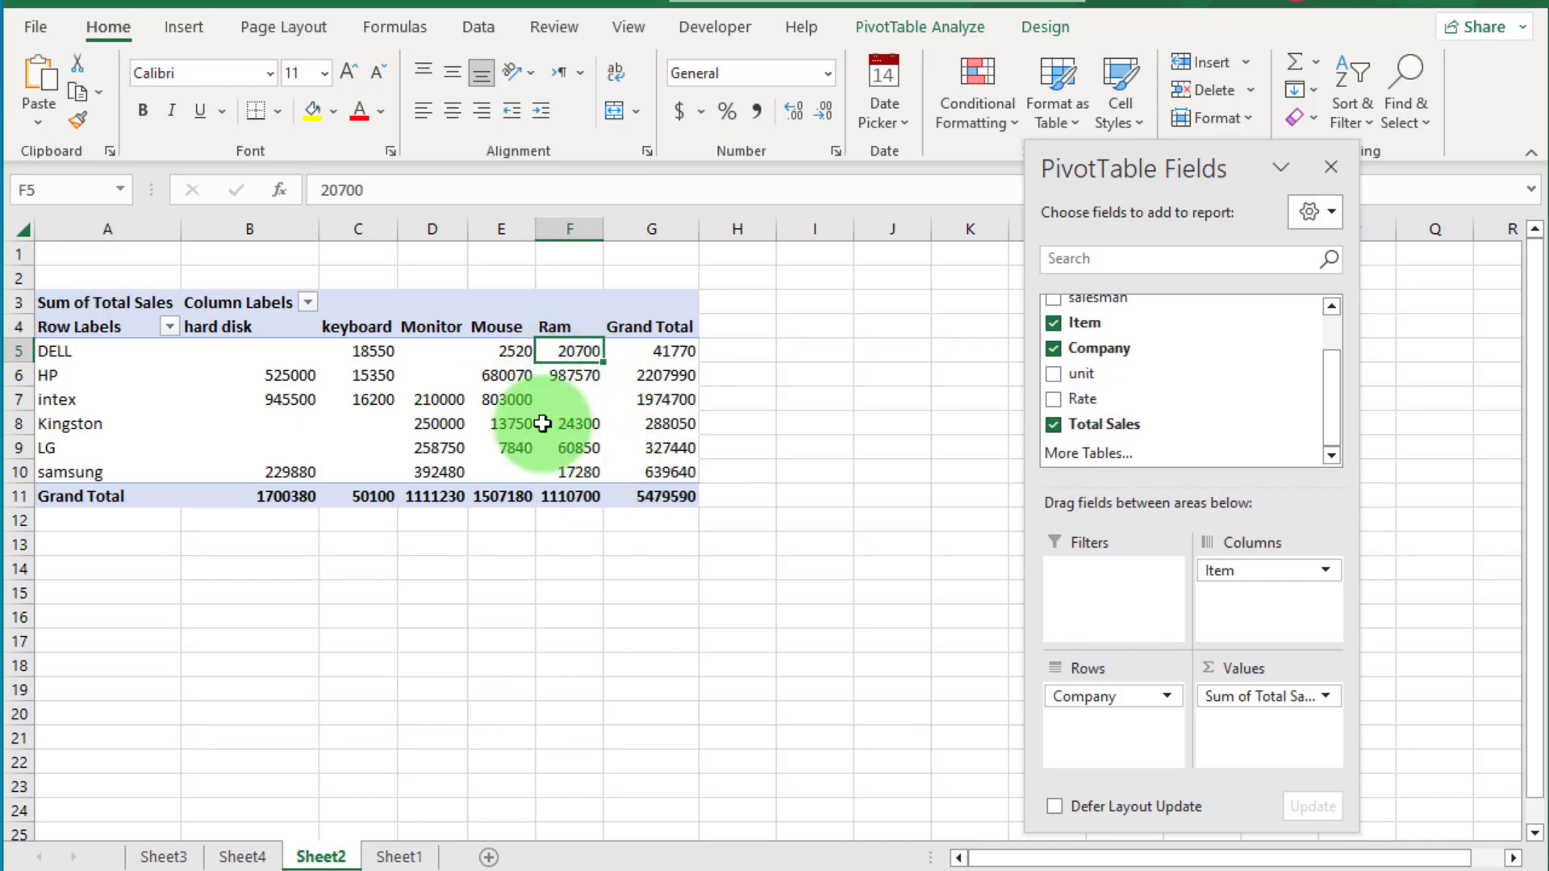
{"action": "left_click", "coordinate": [366, 353]}
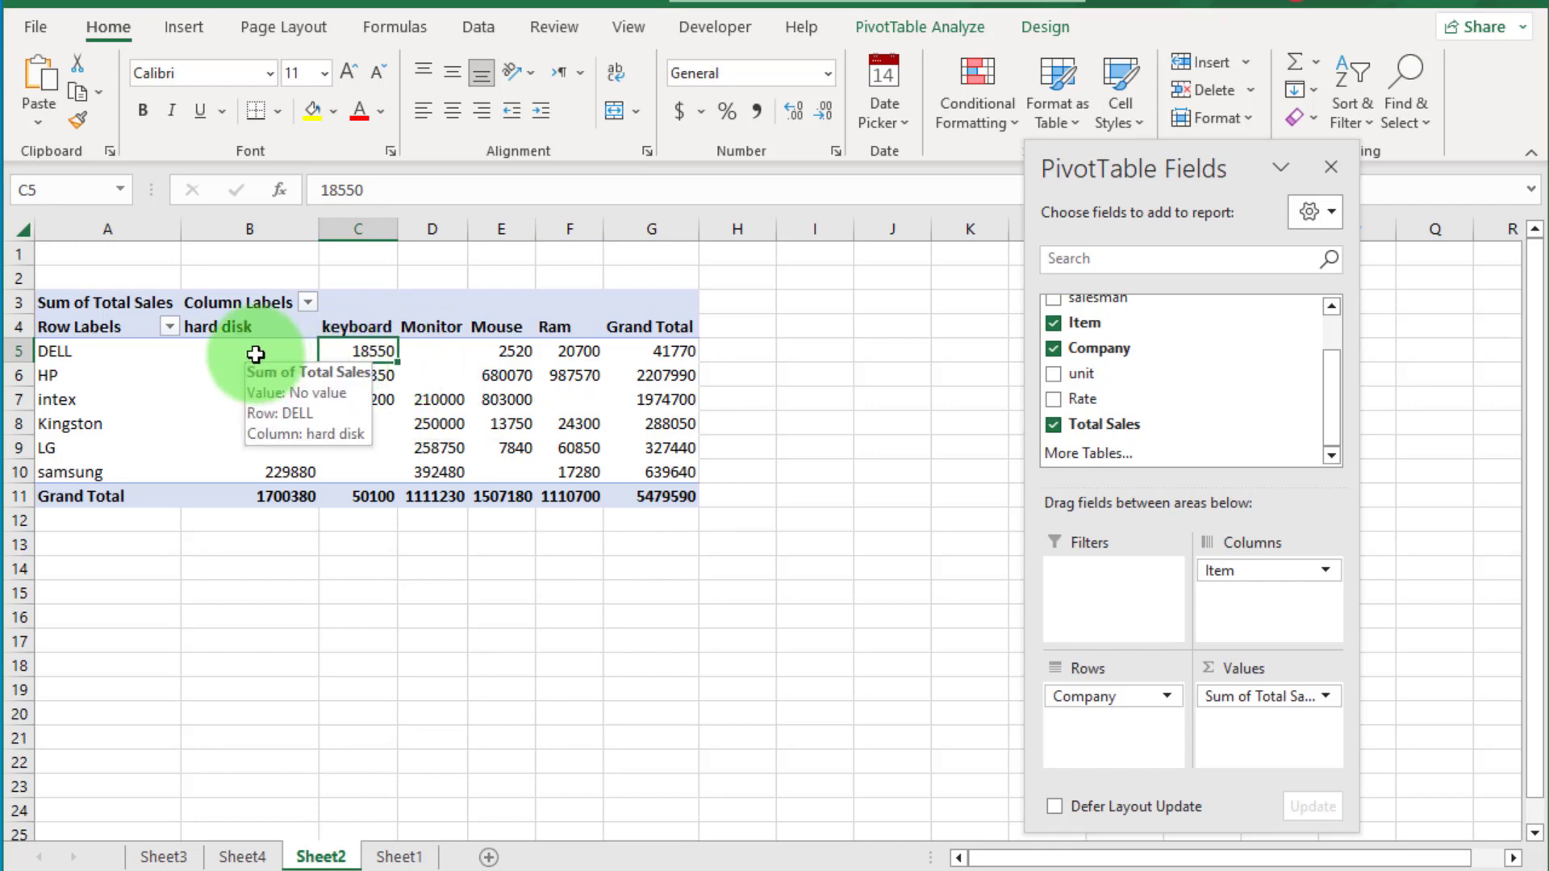
Extract the records behind LG's Monitor total to a new sheet, check their Item and Company entries, and return to Sheet2
{"action": "left_click", "coordinate": [443, 450]}
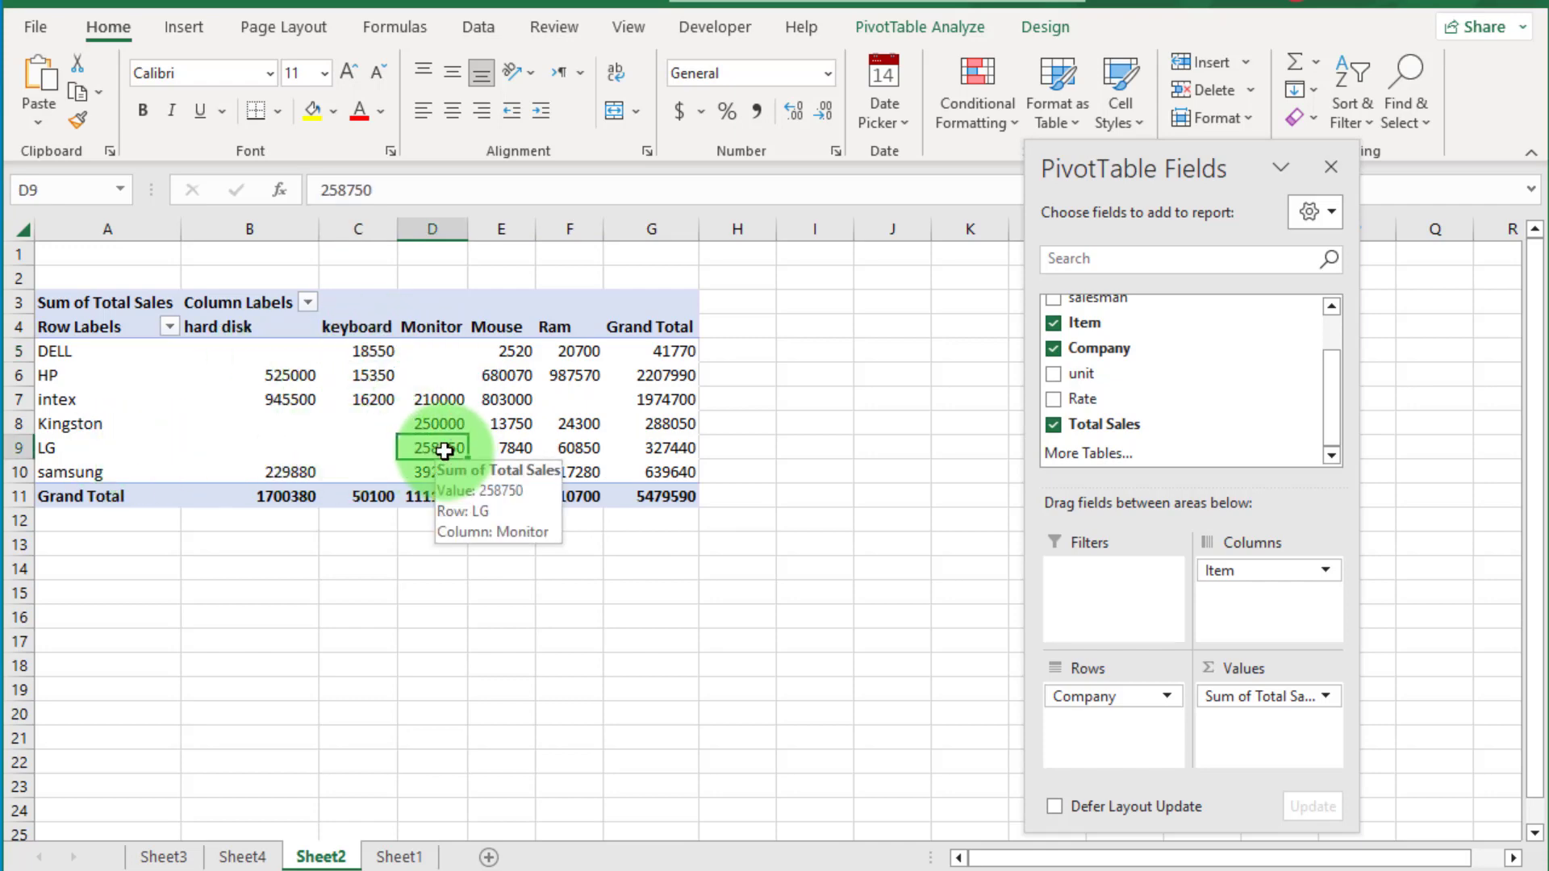
{"action": "double_click", "coordinate": [443, 449]}
{"action": "left_click_drag", "start_coordinate": [209, 237], "coordinate": [230, 237]}
{"action": "left_click", "coordinate": [425, 395]}
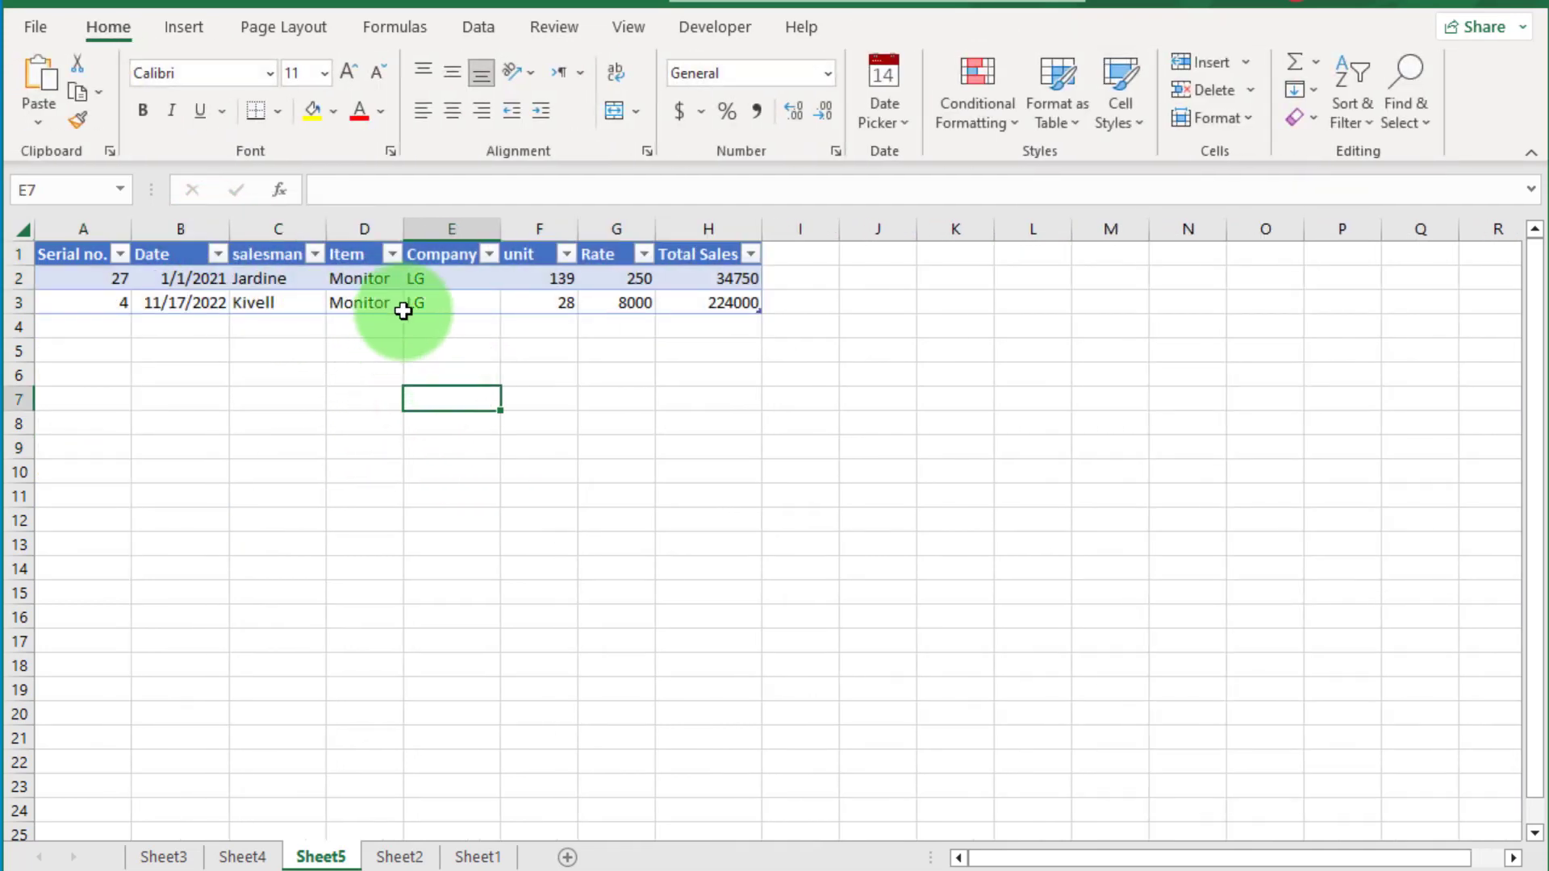
{"action": "left_click_drag", "start_coordinate": [363, 283], "coordinate": [438, 301]}
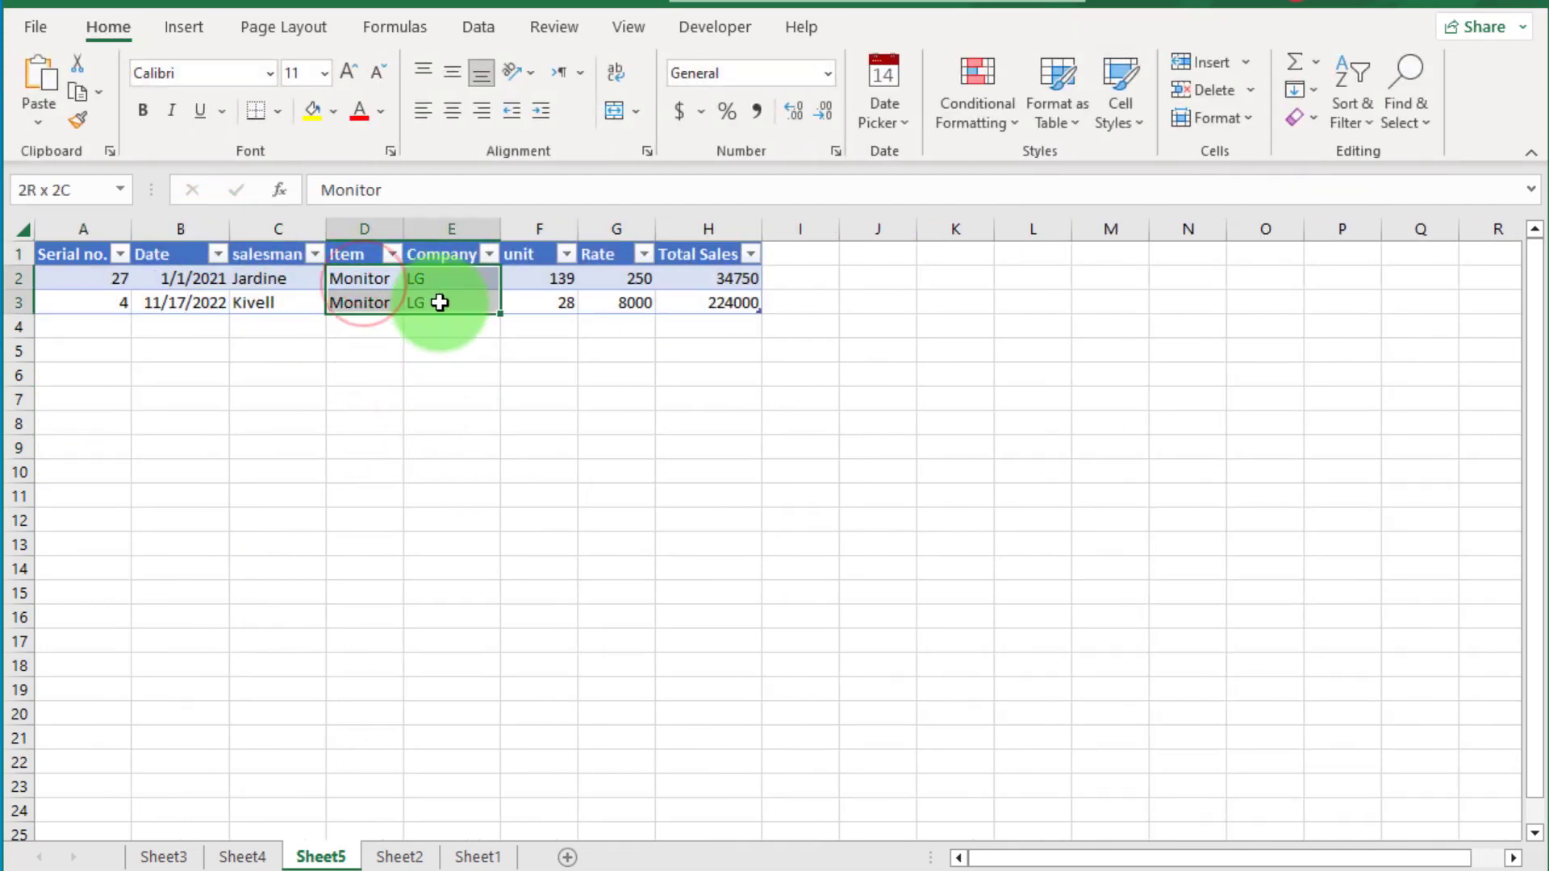
{"action": "left_click", "coordinate": [542, 423]}
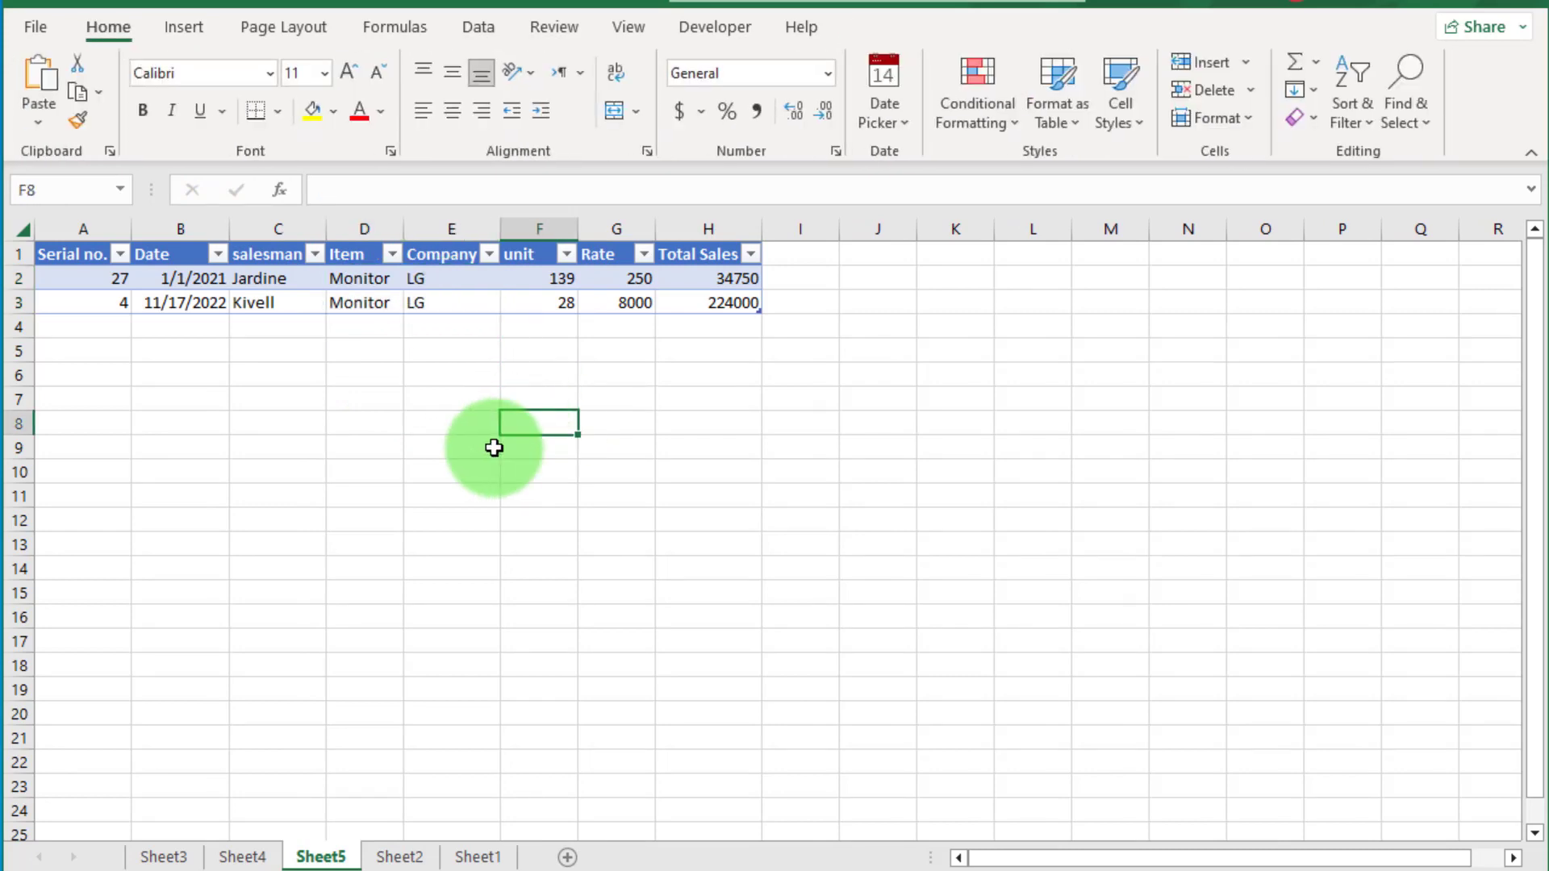
{"action": "left_click", "coordinate": [406, 858]}
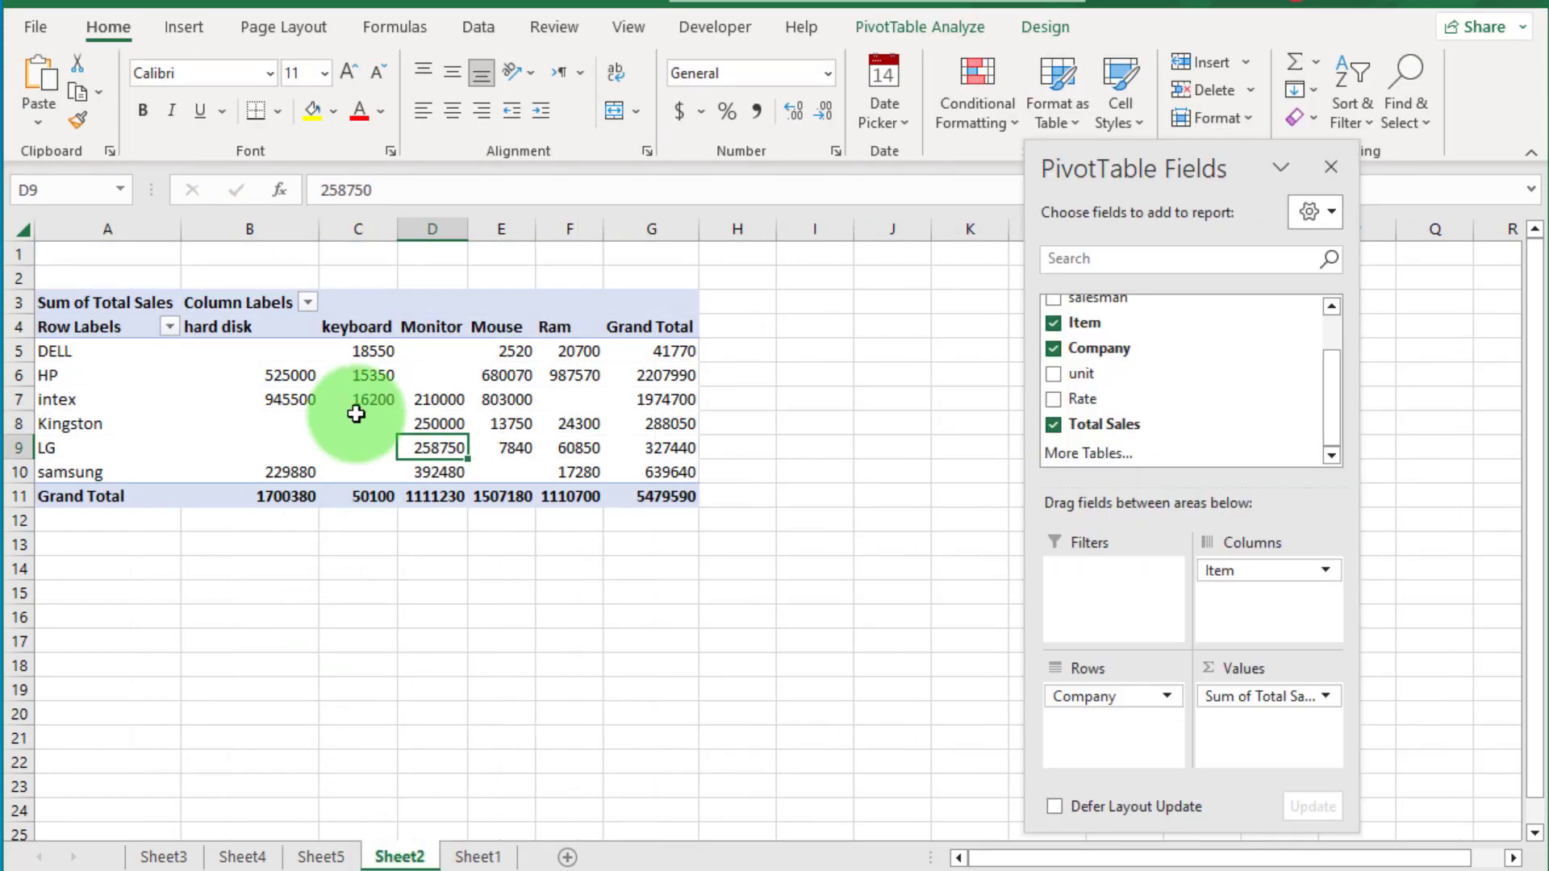
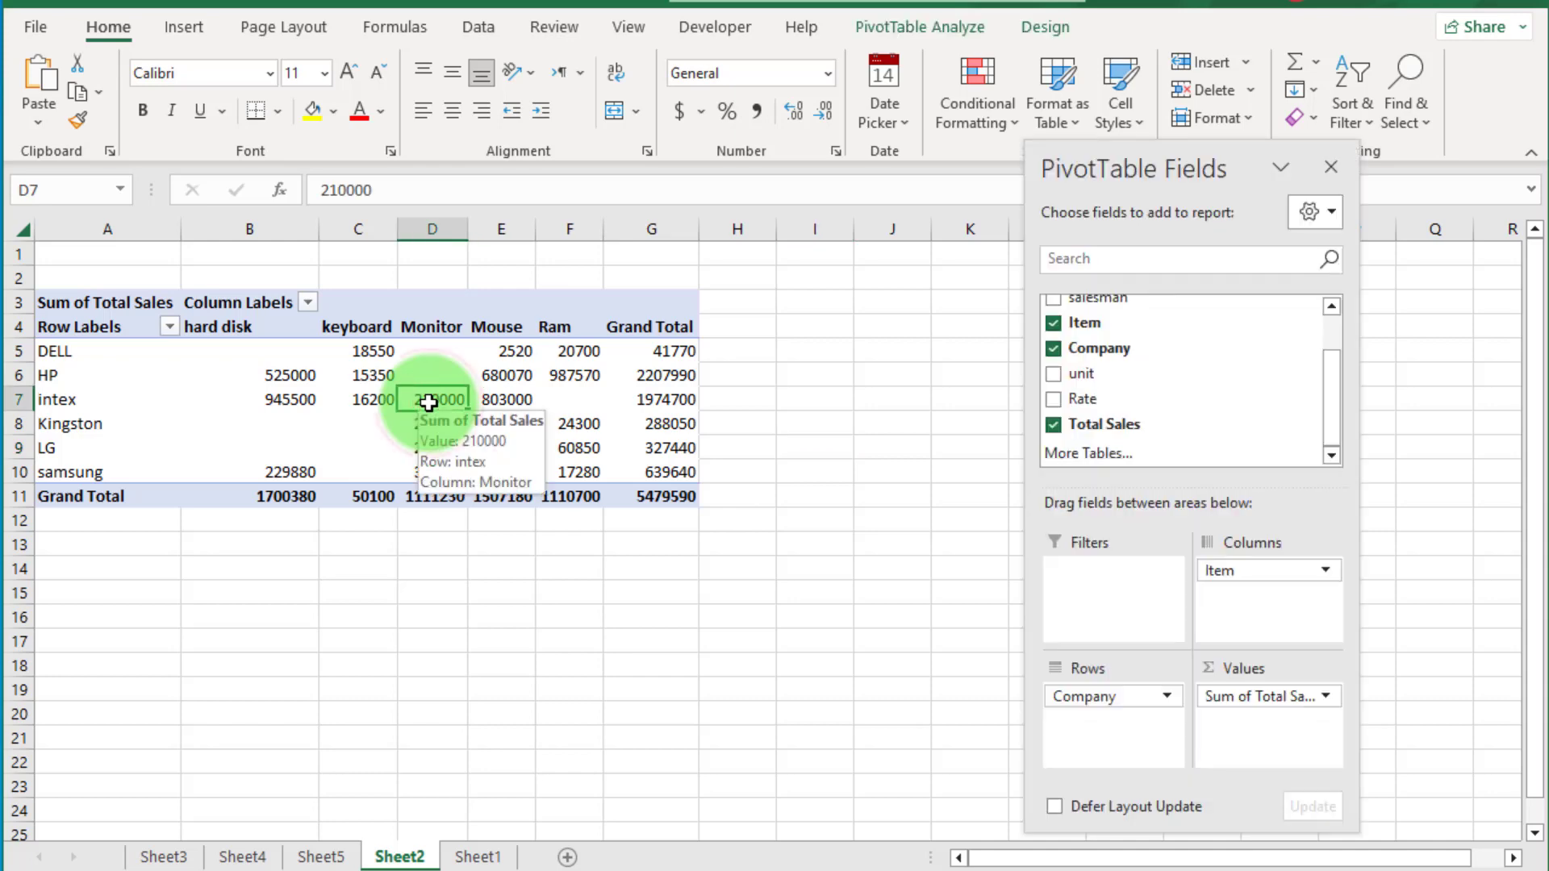
Summarize the PivotTable's Total Sales values by Count instead of Sum
{"action": "right_click", "coordinate": [436, 401]}
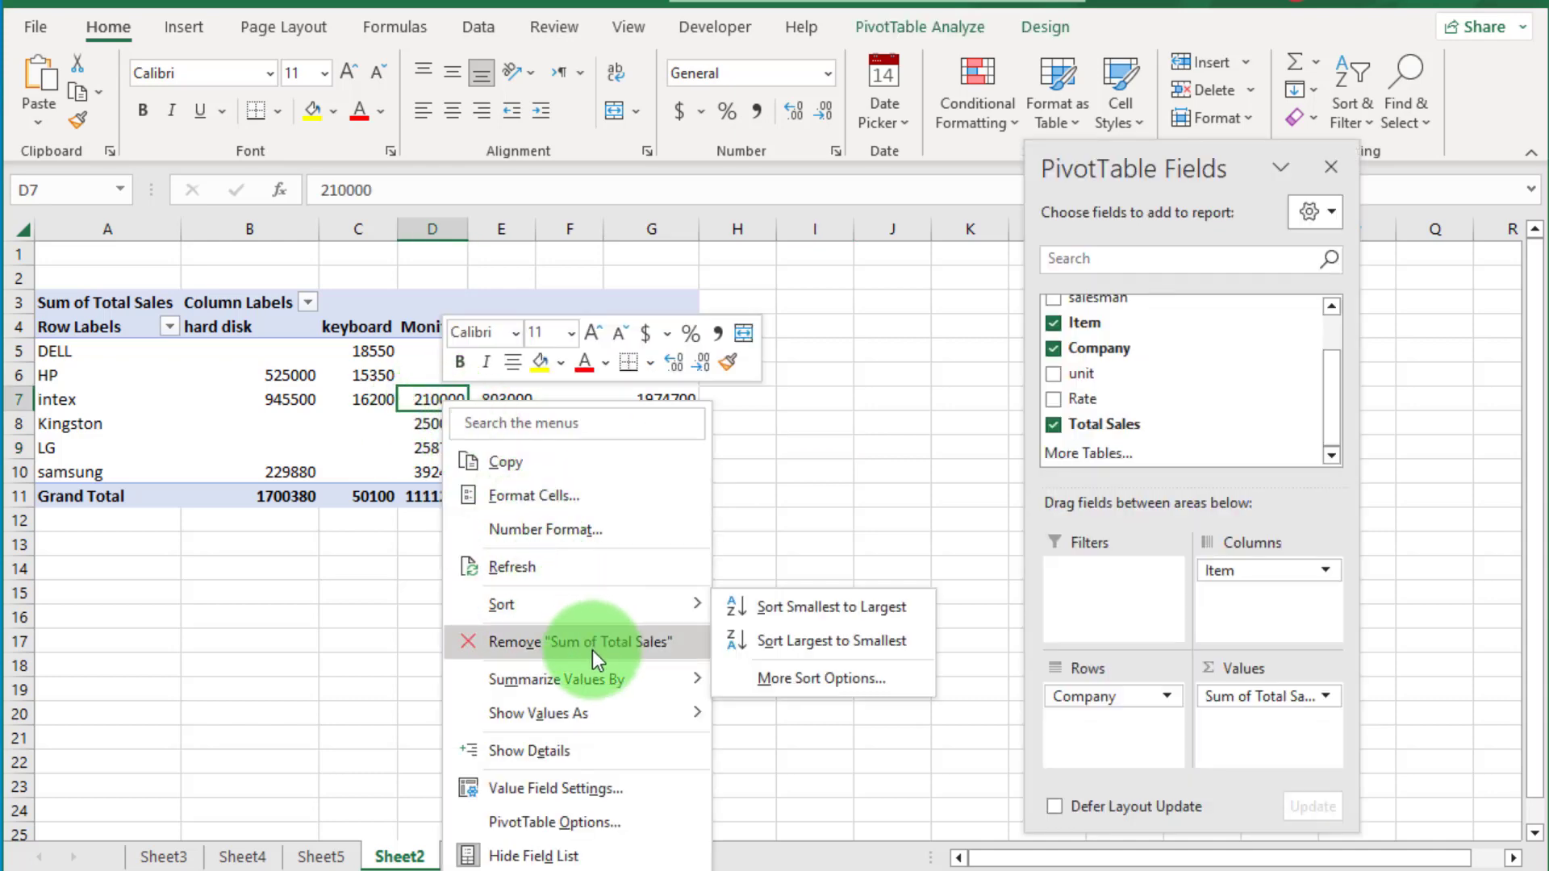
{"action": "mouse_move", "coordinate": [613, 682]}
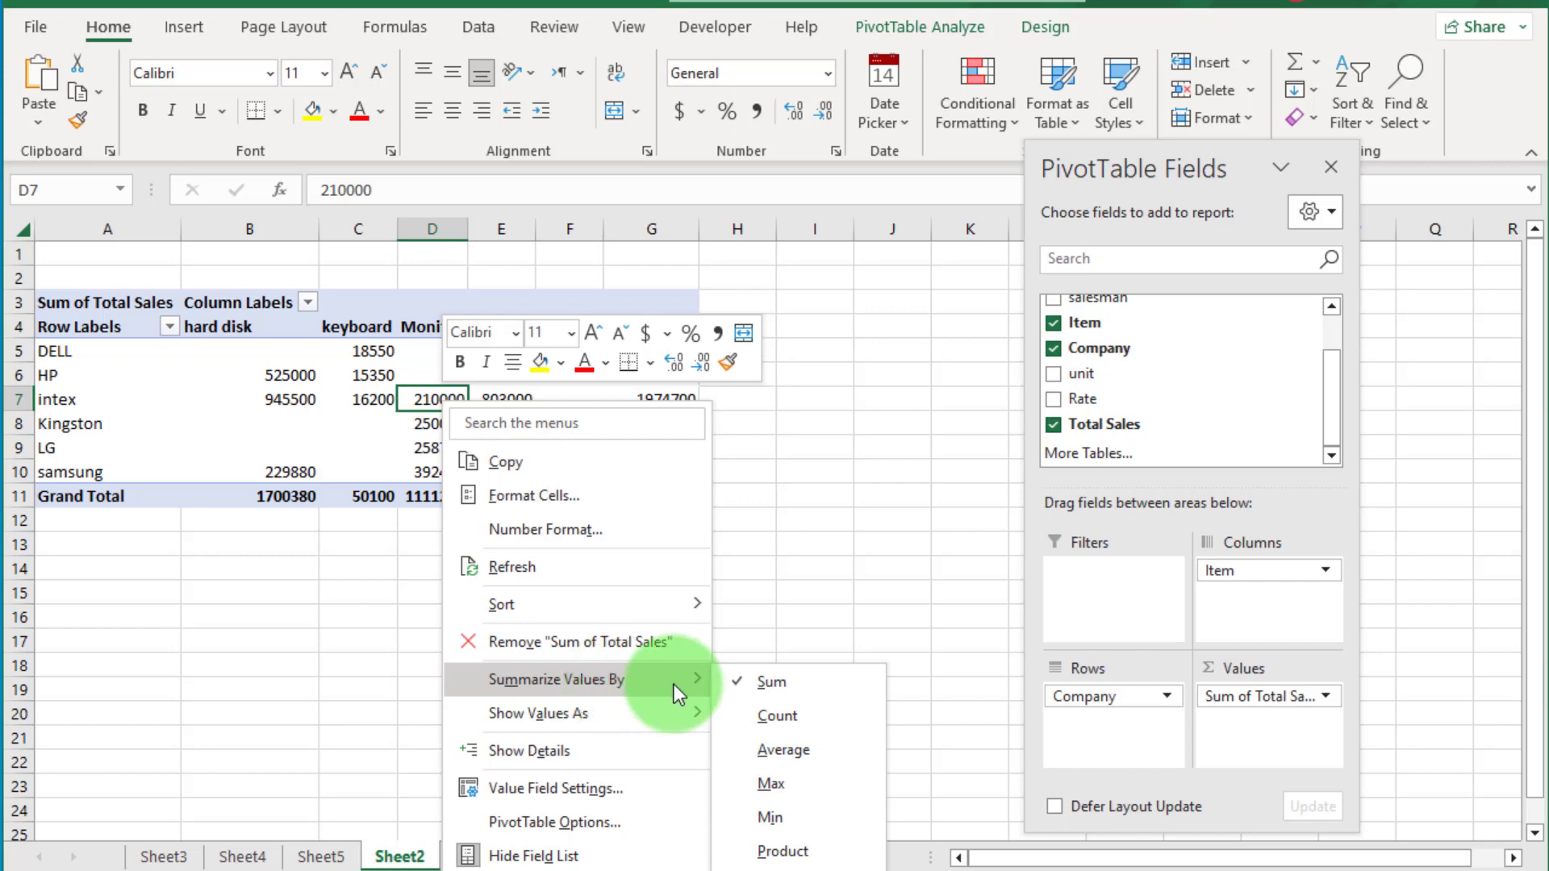
{"action": "left_click", "coordinate": [773, 716]}
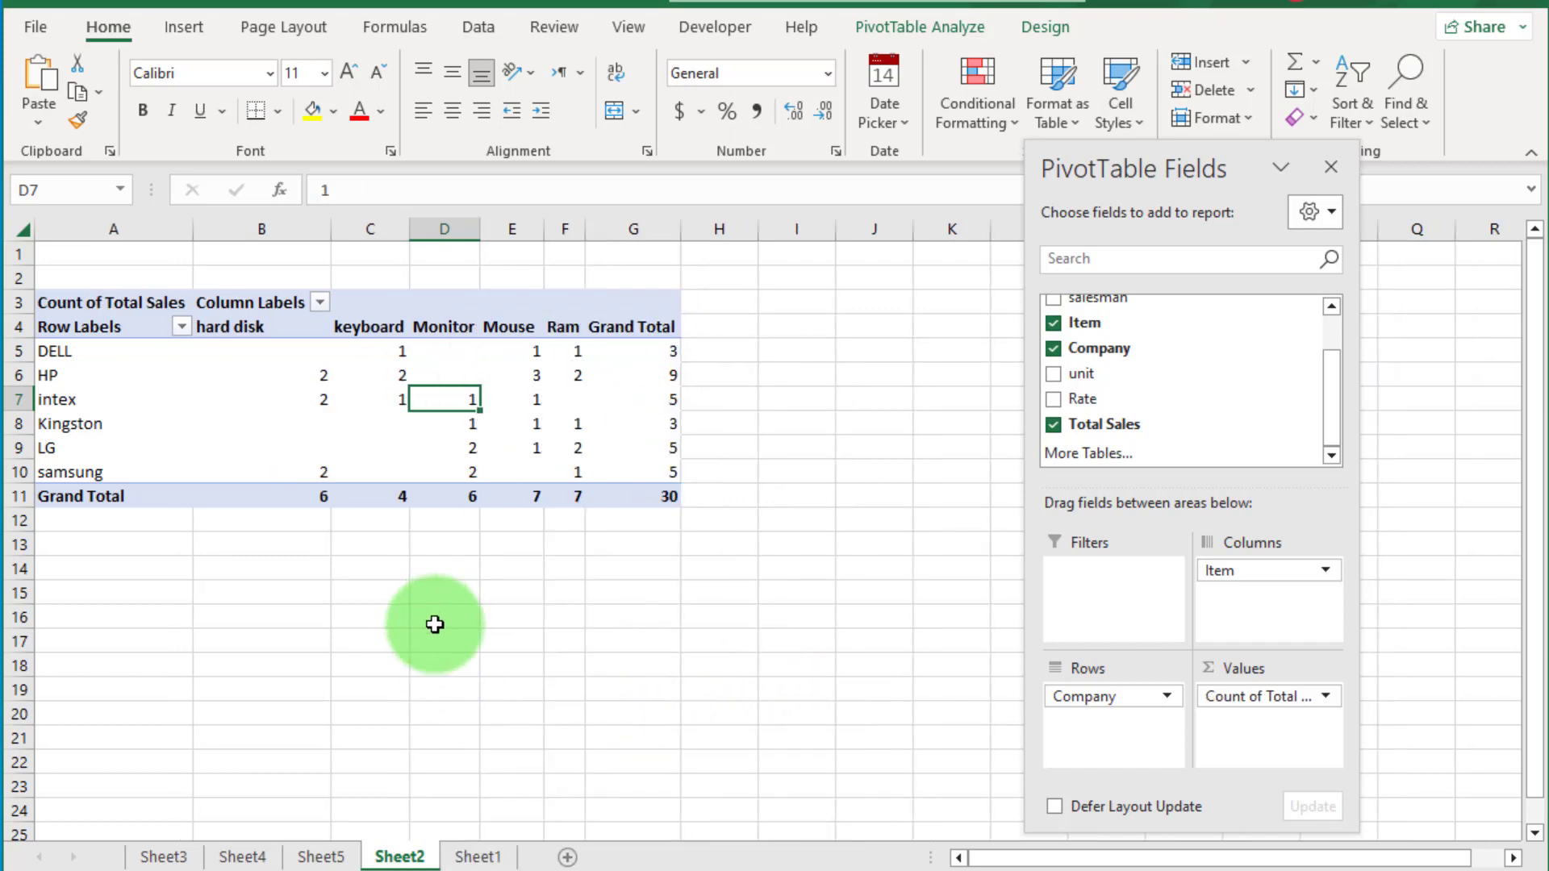
{"action": "left_click", "coordinate": [454, 571]}
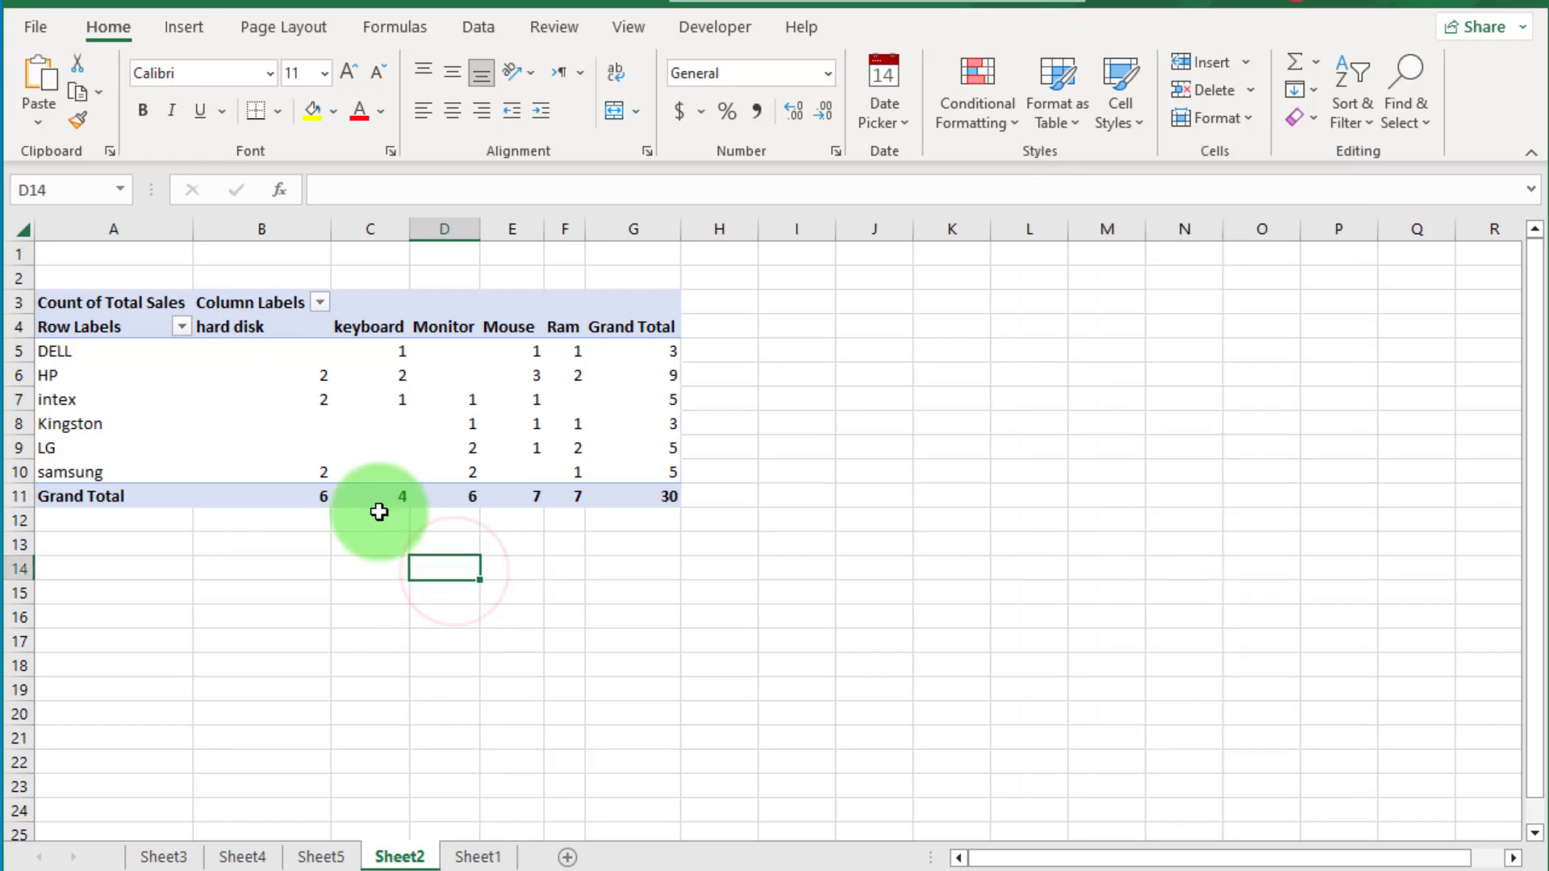
{"action": "left_click", "coordinate": [458, 421]}
{"action": "mouse_move", "coordinate": [651, 454]}
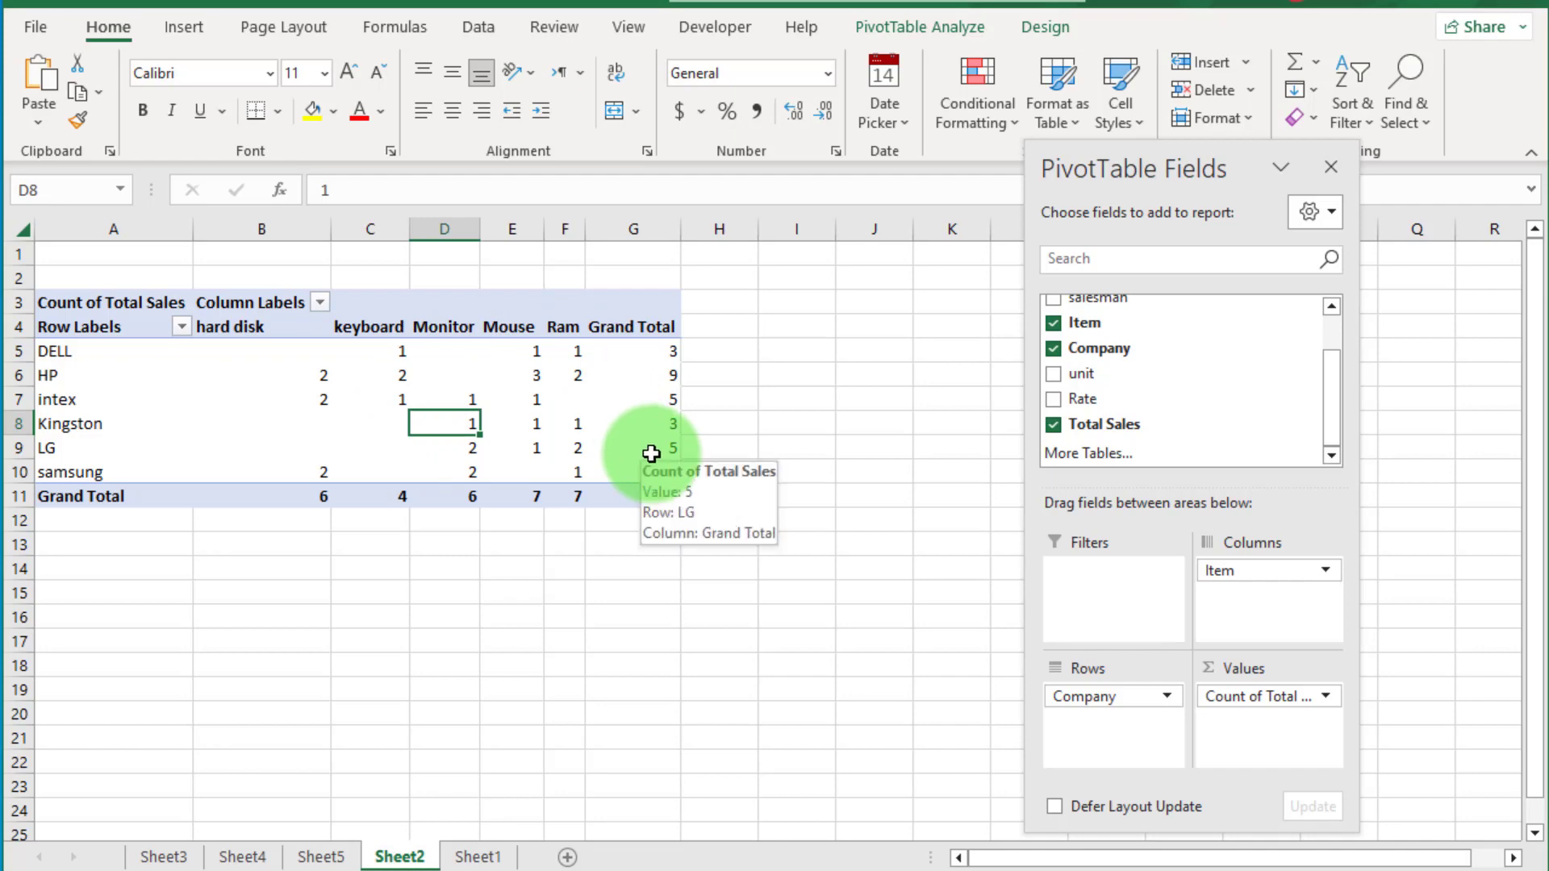
{"action": "right_click", "coordinate": [461, 401]}
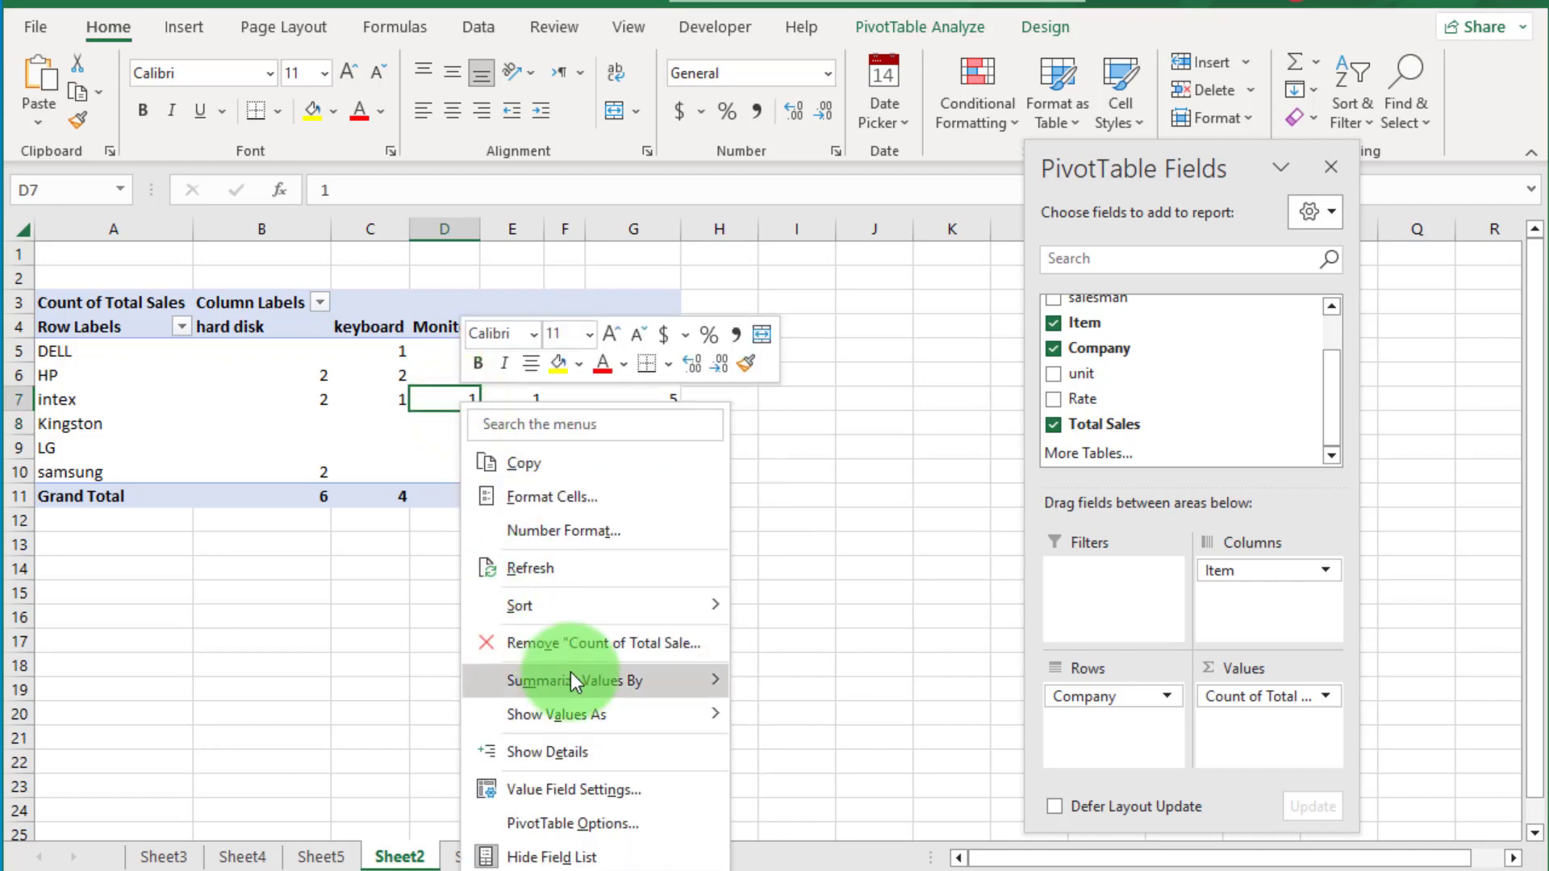
{"action": "mouse_move", "coordinate": [578, 676]}
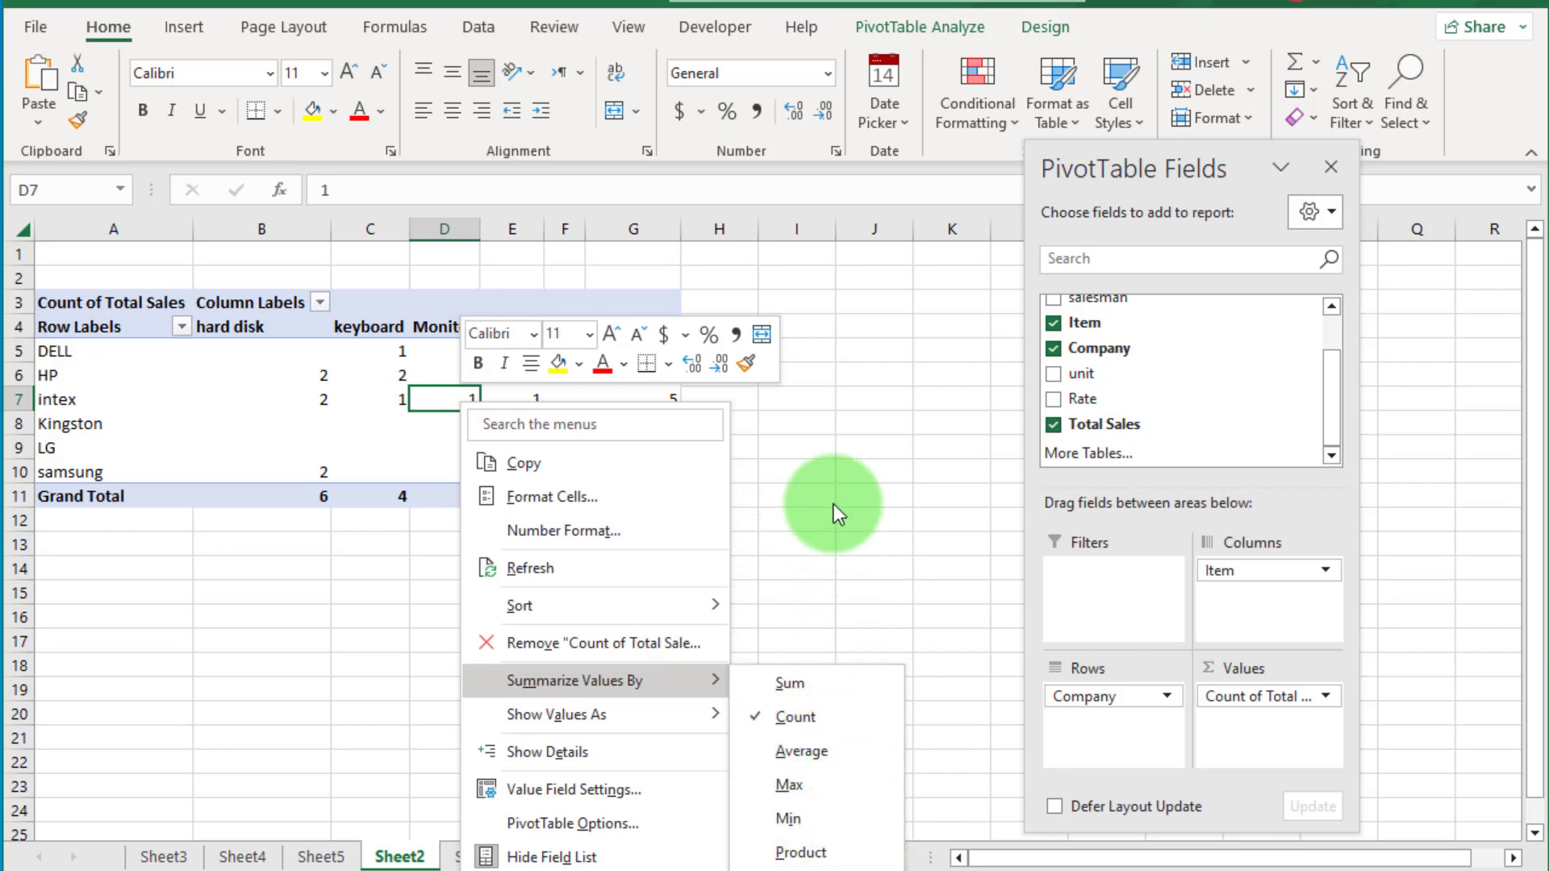
{"action": "key", "text": "Escape"}
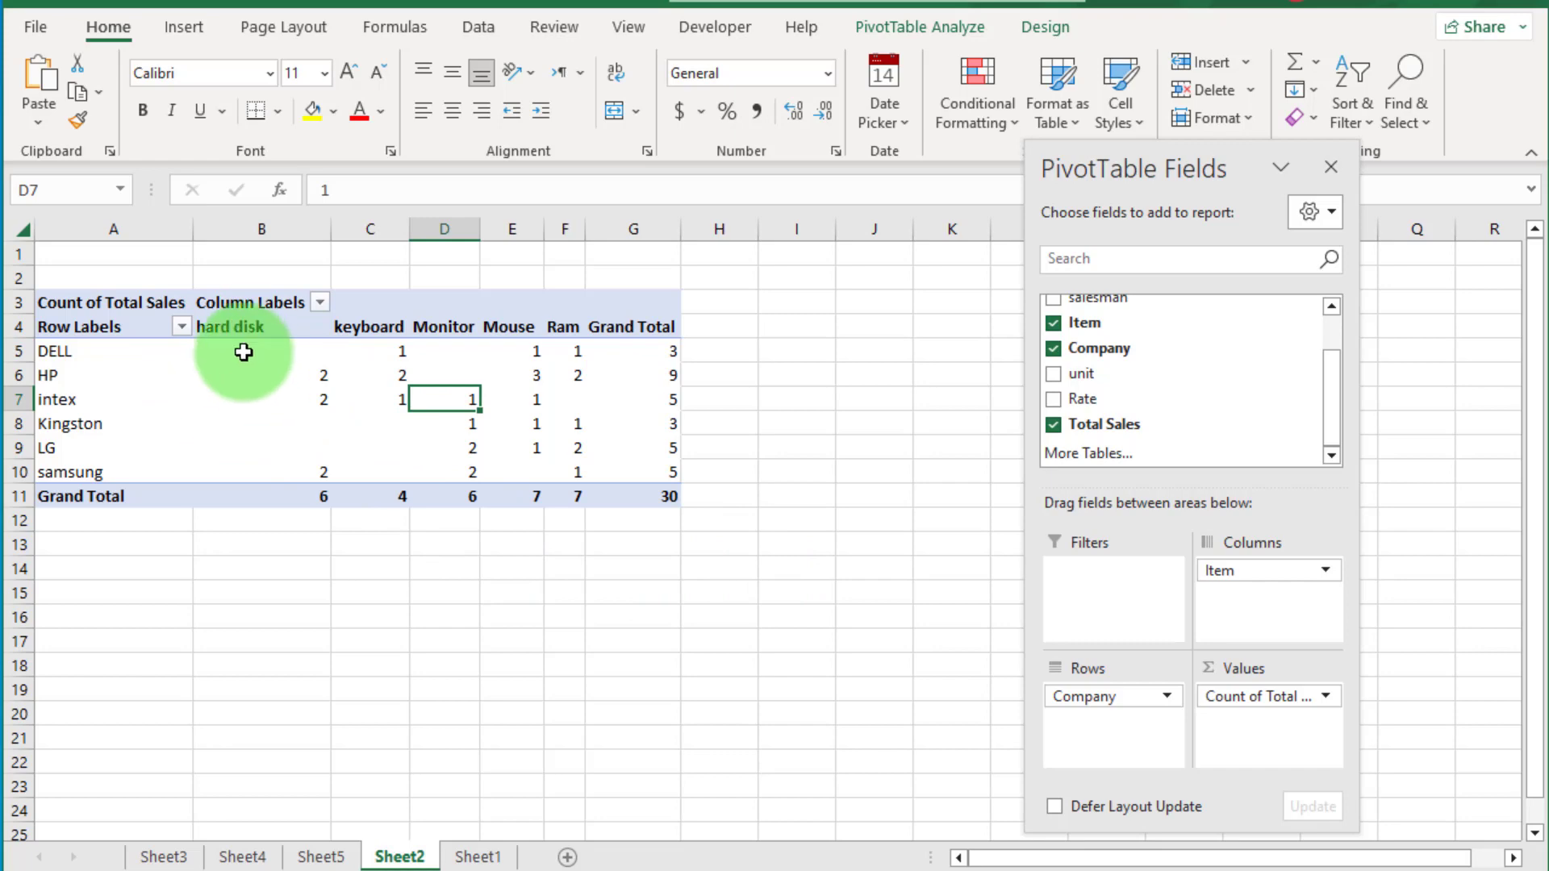
Set the PivotTable options to show 0 for empty cells
{"action": "right_click", "coordinate": [472, 403]}
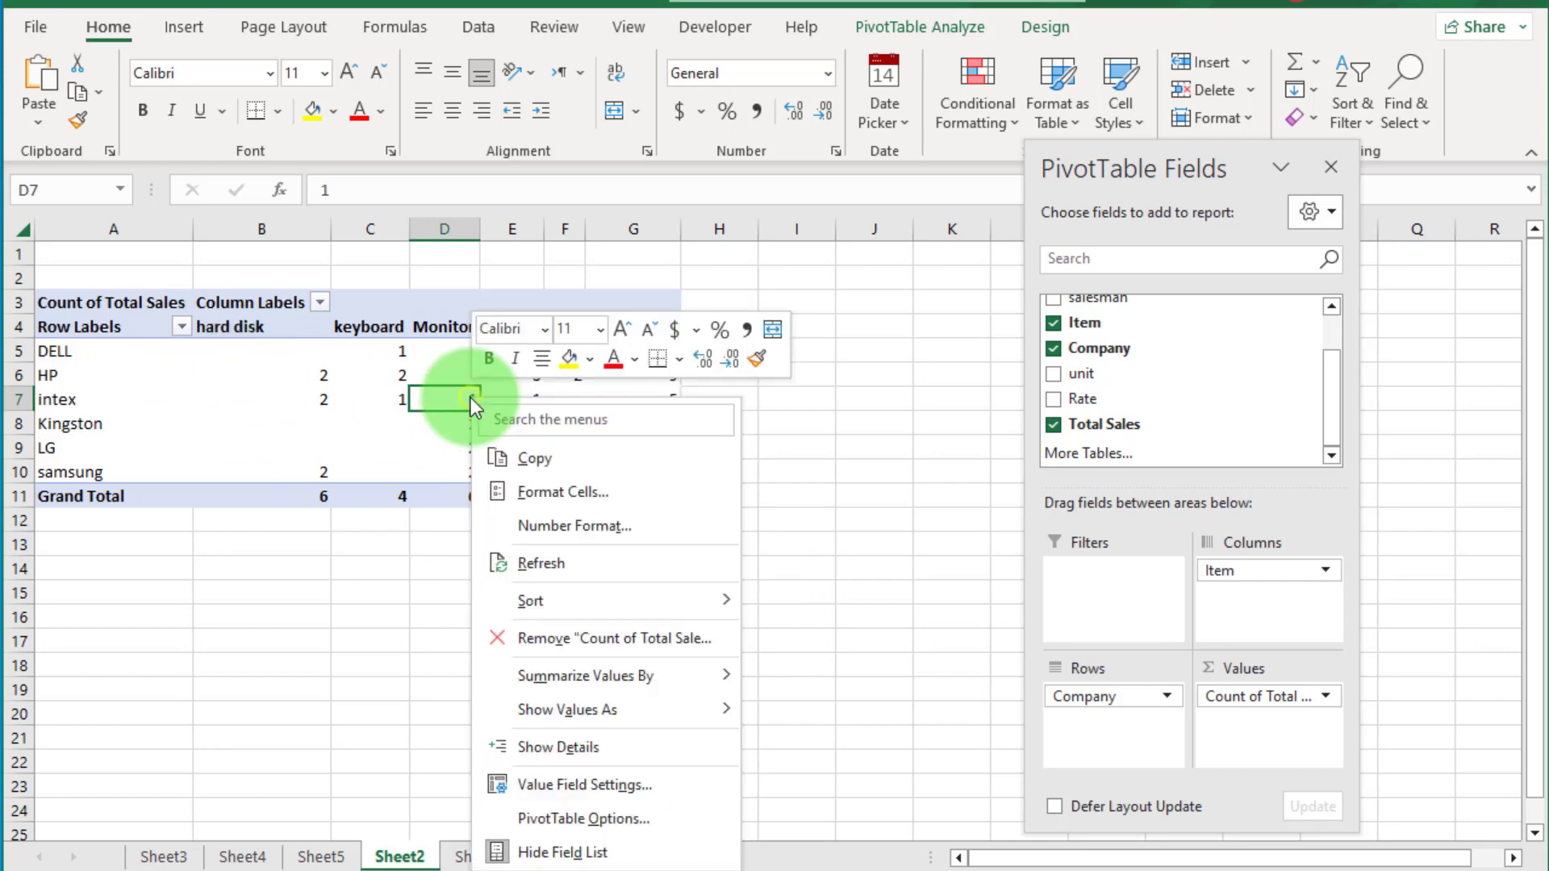
{"action": "left_click", "coordinate": [540, 533]}
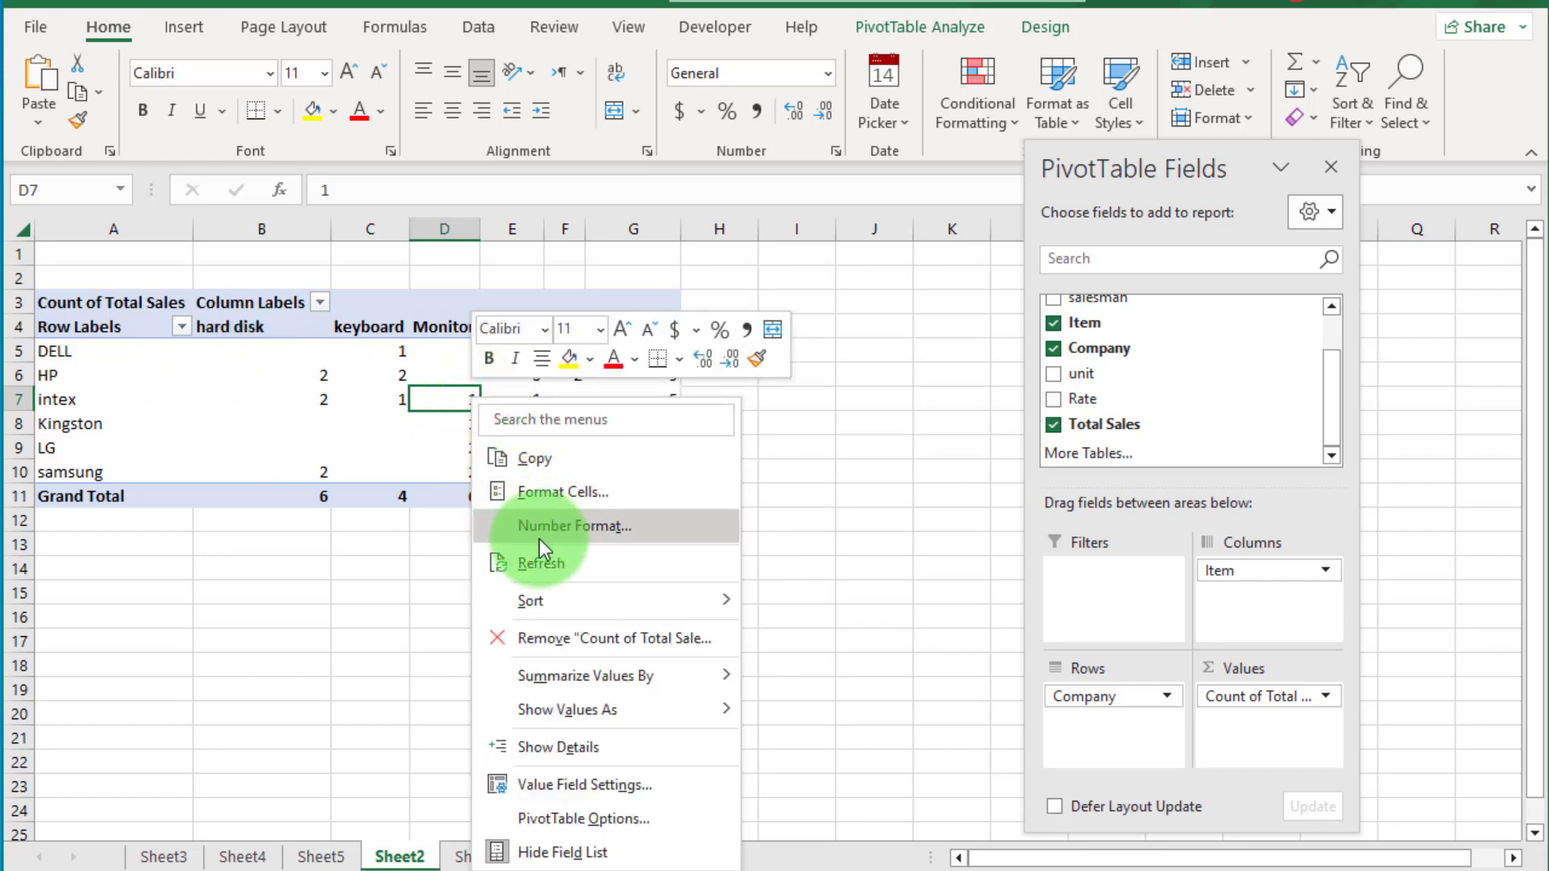
{"action": "left_click", "coordinate": [602, 817]}
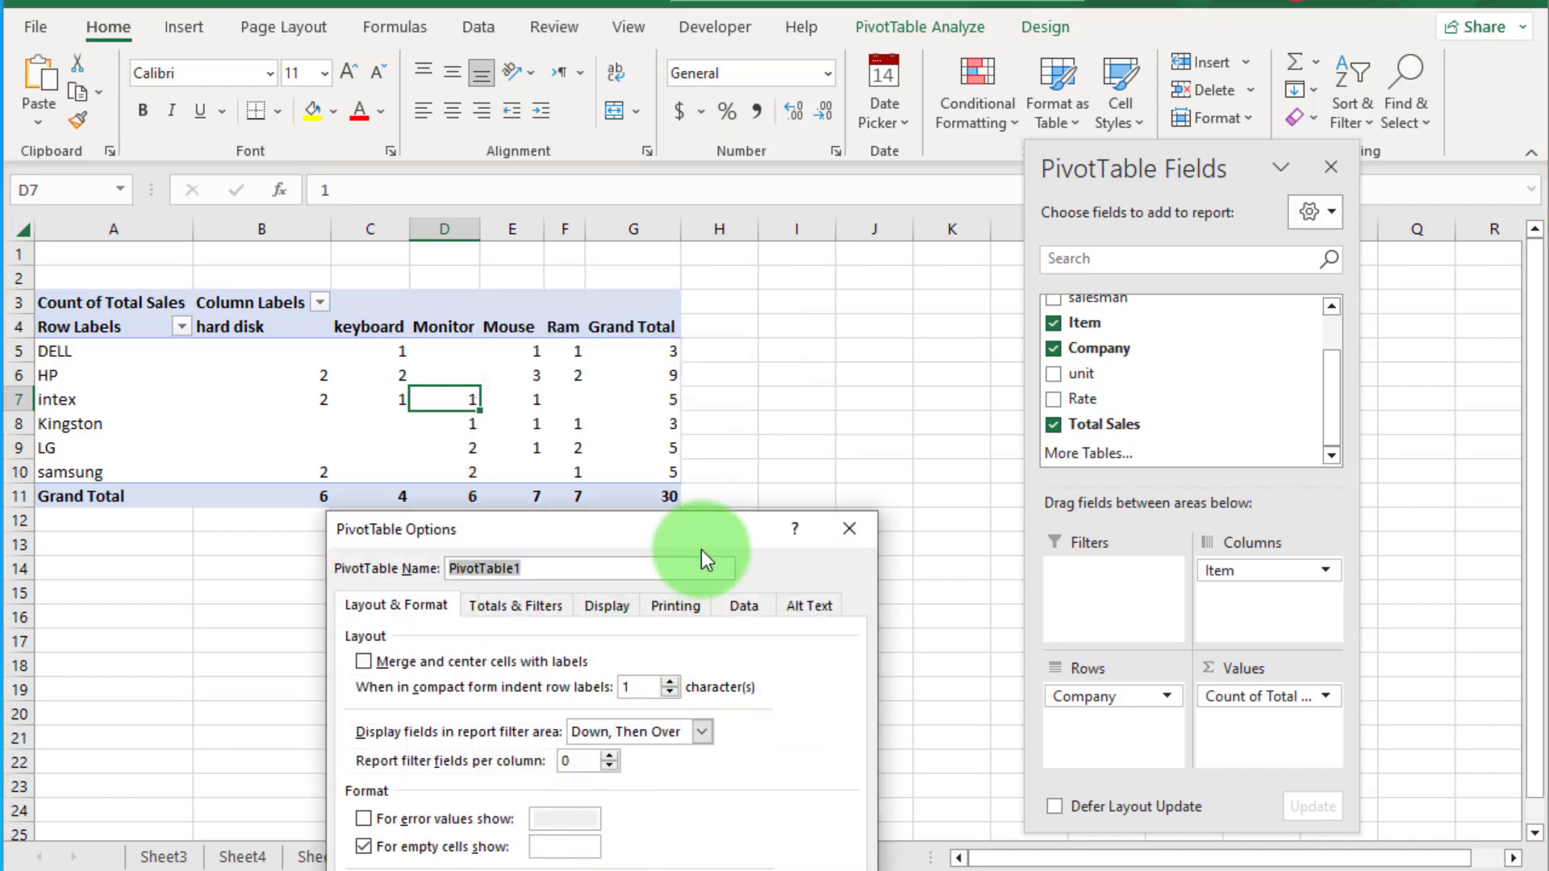
{"action": "left_click_drag", "start_coordinate": [700, 549], "coordinate": [788, 279]}
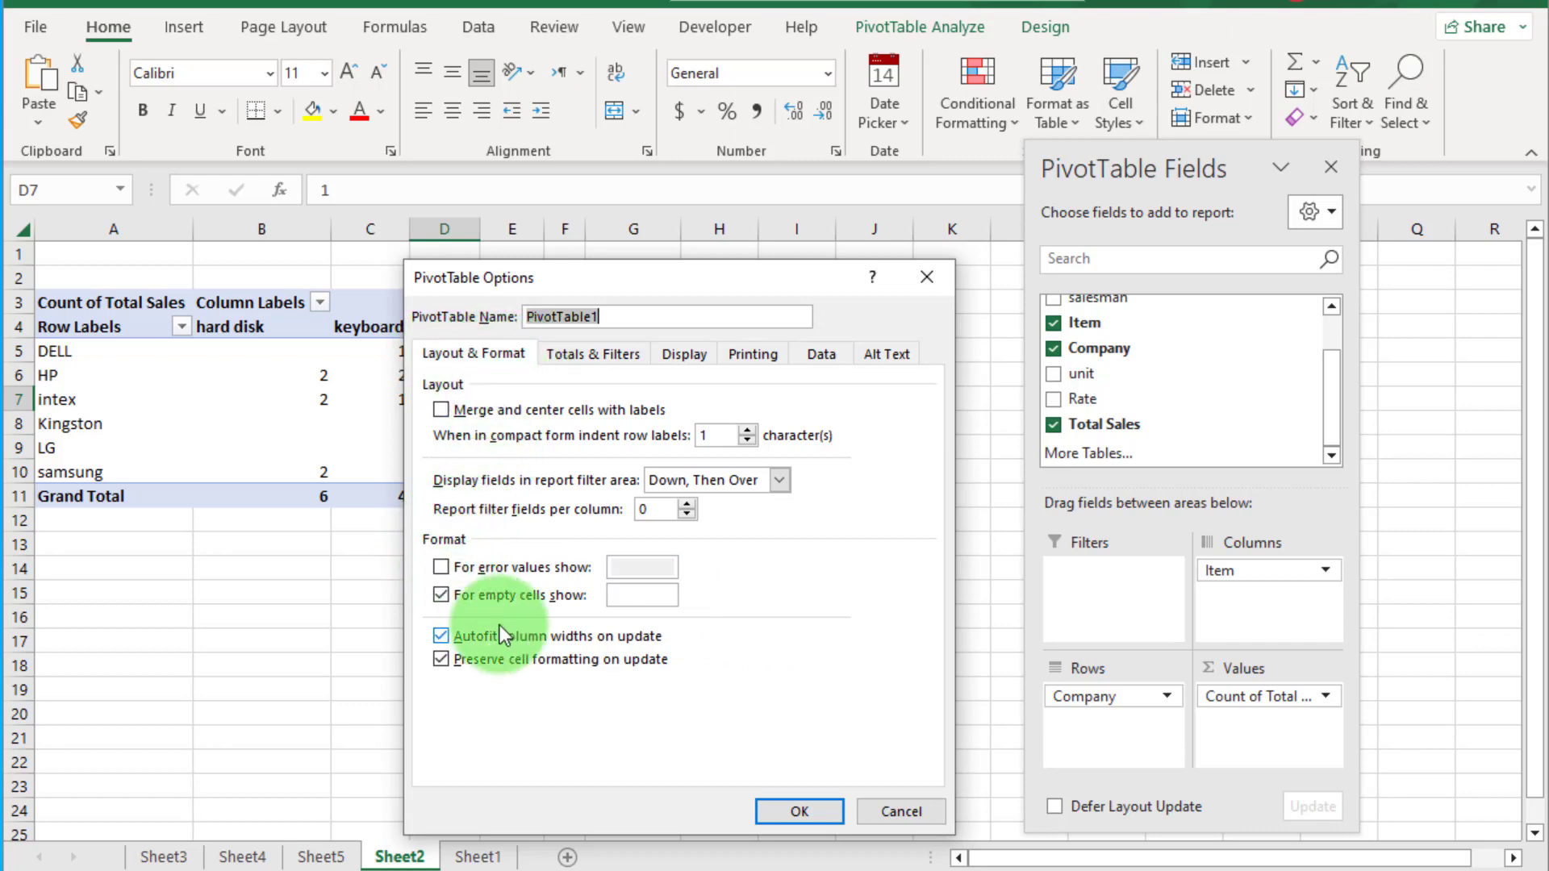
{"action": "left_click", "coordinate": [632, 595]}
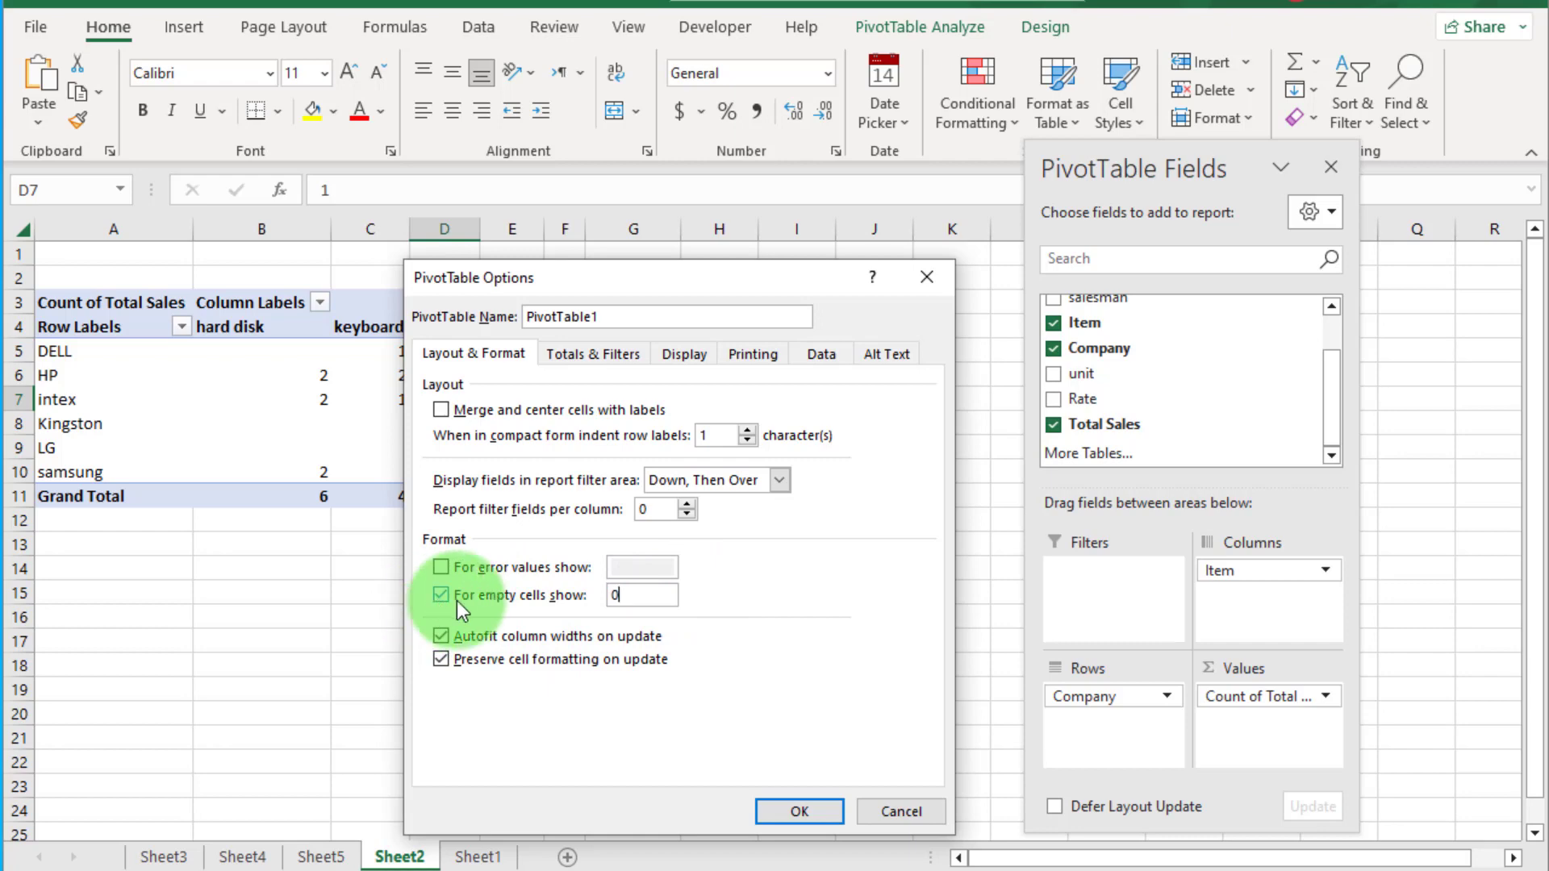
{"action": "left_click", "coordinate": [806, 810]}
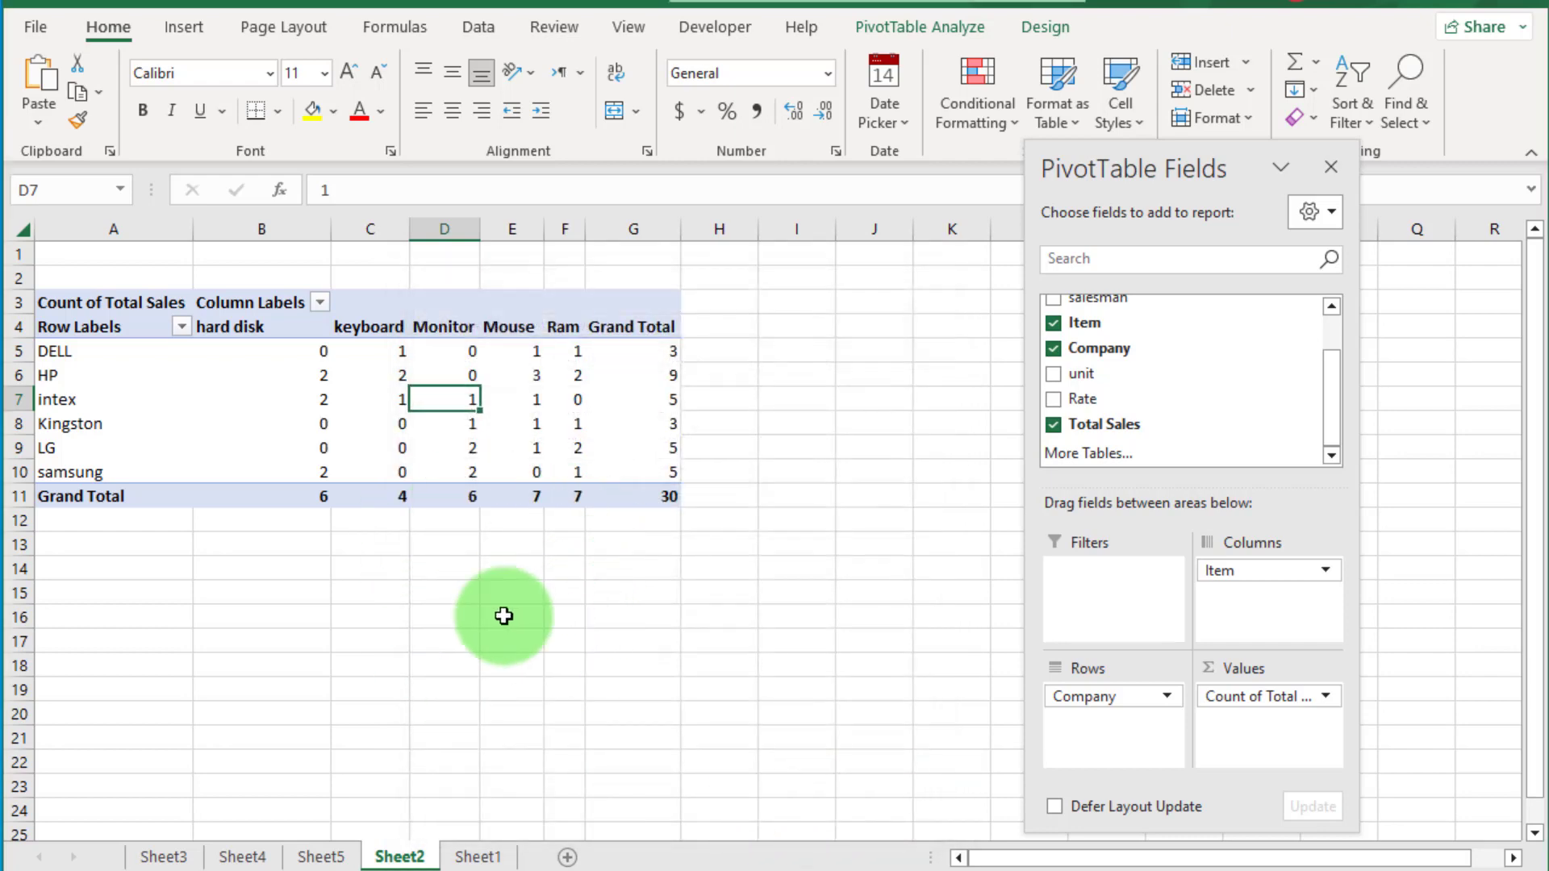
Examine the formerly empty cells in the PivotTable's hard disk and keyboard columns
{"action": "left_click", "coordinate": [474, 585]}
{"action": "left_click_drag", "start_coordinate": [311, 350], "coordinate": [544, 464]}
{"action": "left_click", "coordinate": [570, 591]}
{"action": "left_click", "coordinate": [308, 446]}
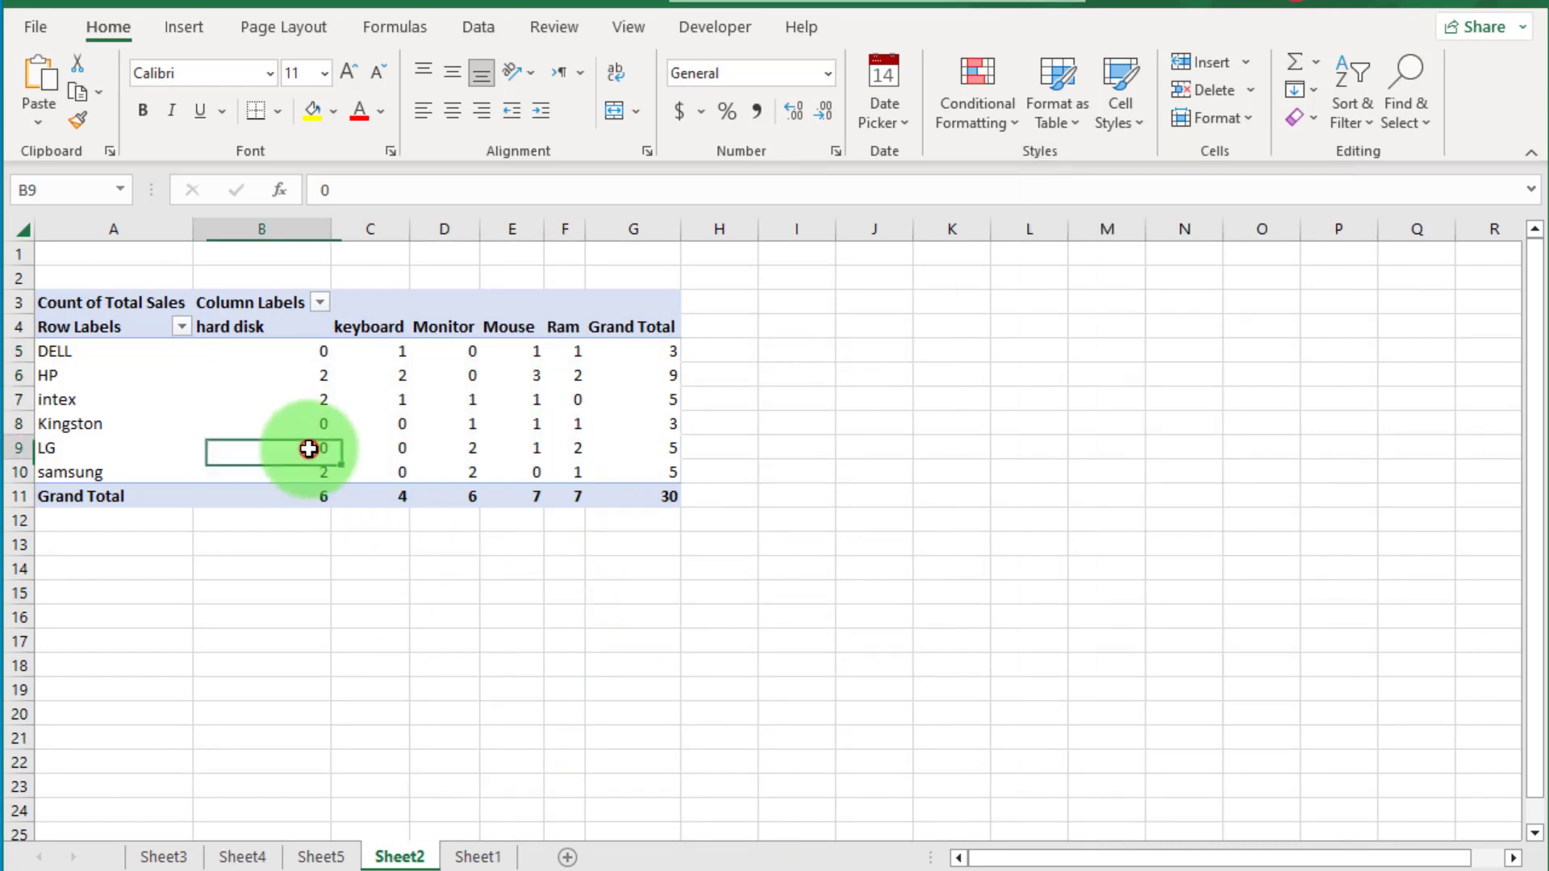
{"action": "left_click", "coordinate": [312, 423]}
{"action": "left_click", "coordinate": [311, 349]}
{"action": "left_click", "coordinate": [394, 466]}
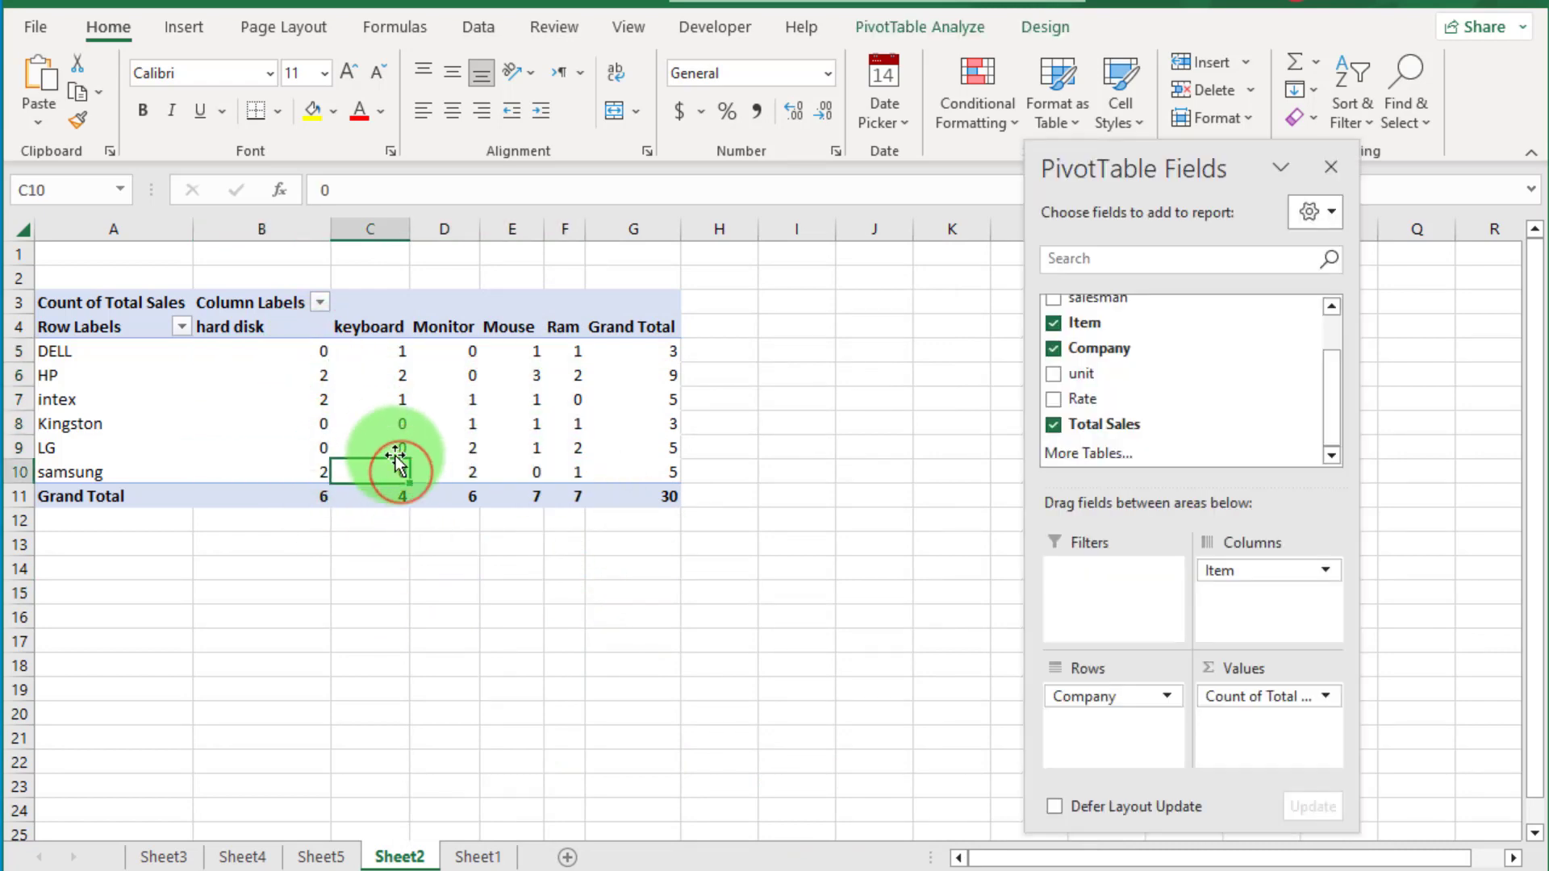
{"action": "left_click", "coordinate": [390, 447]}
{"action": "left_click", "coordinate": [389, 428]}
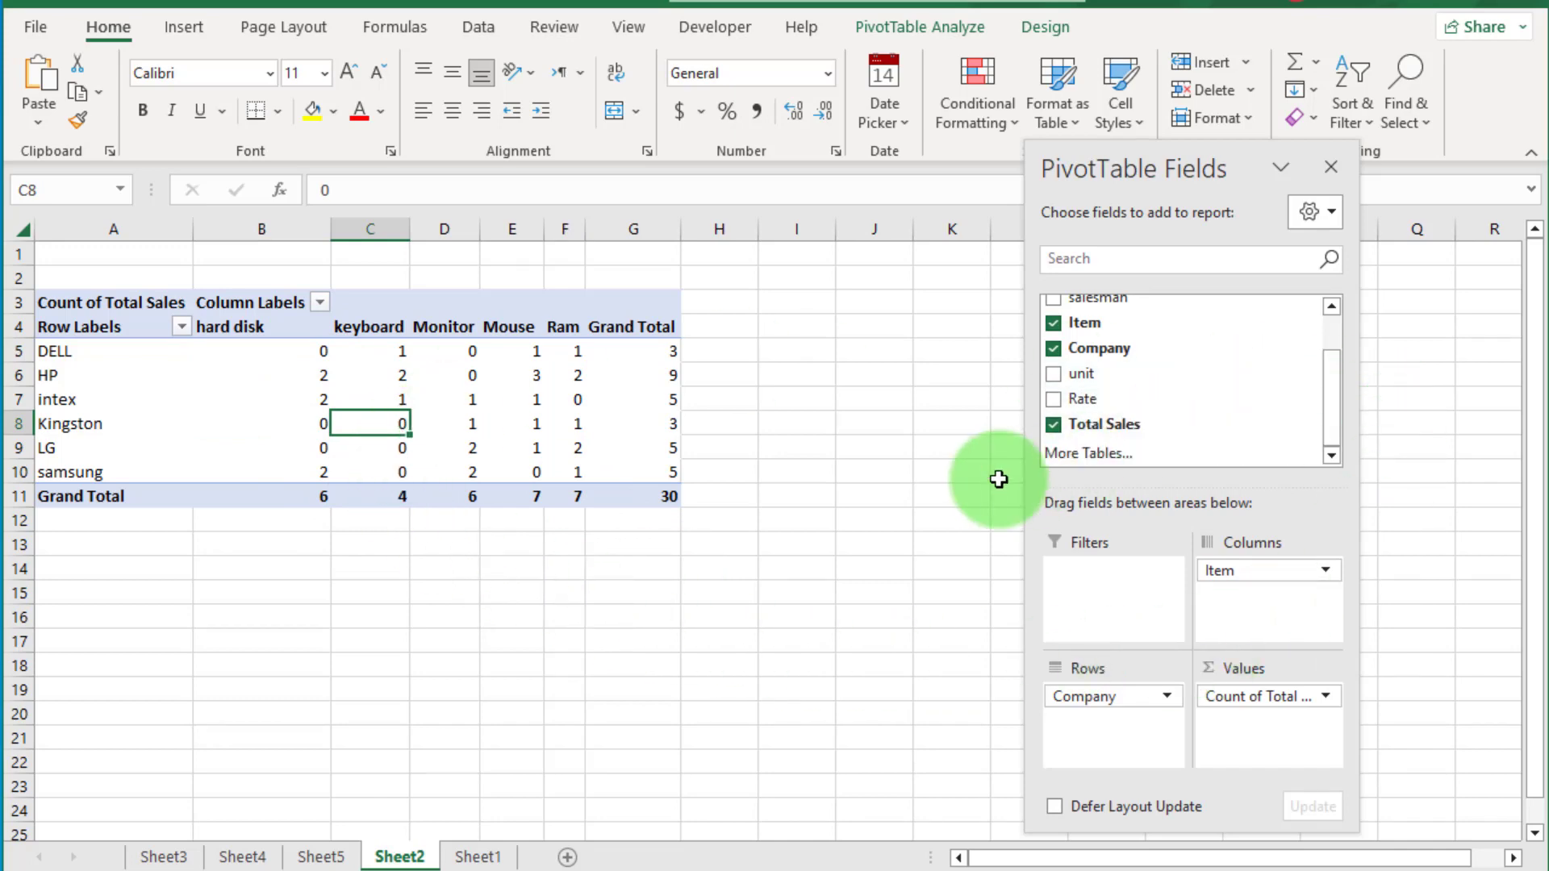
Turn off the PivotTable's grand totals for both rows and columns
{"action": "left_click", "coordinate": [512, 421]}
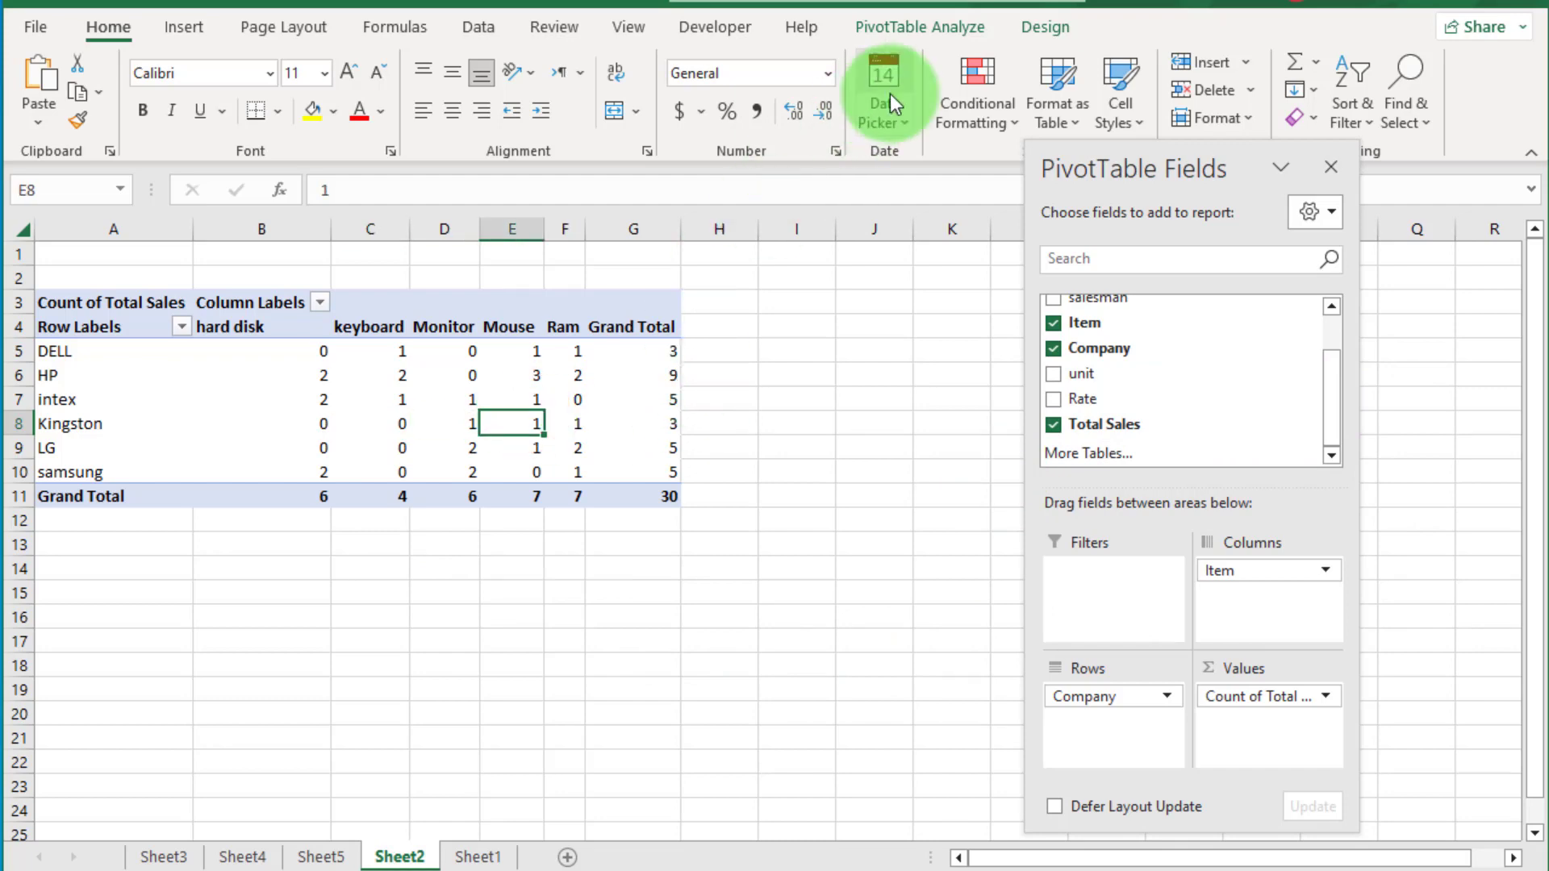
{"action": "left_click", "coordinate": [1037, 29]}
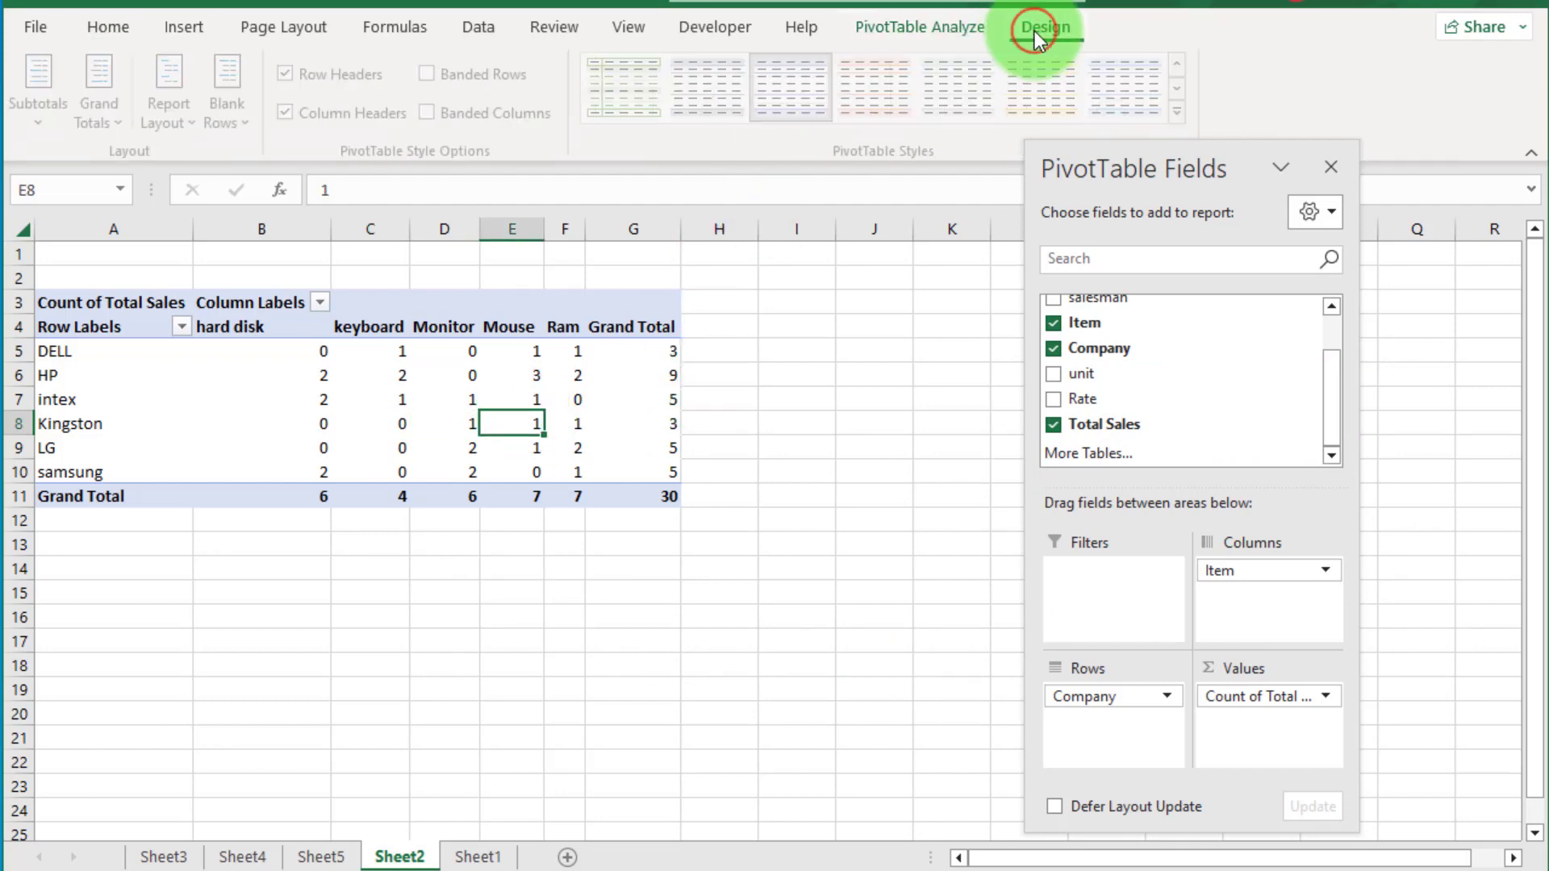
{"action": "left_click", "coordinate": [122, 124]}
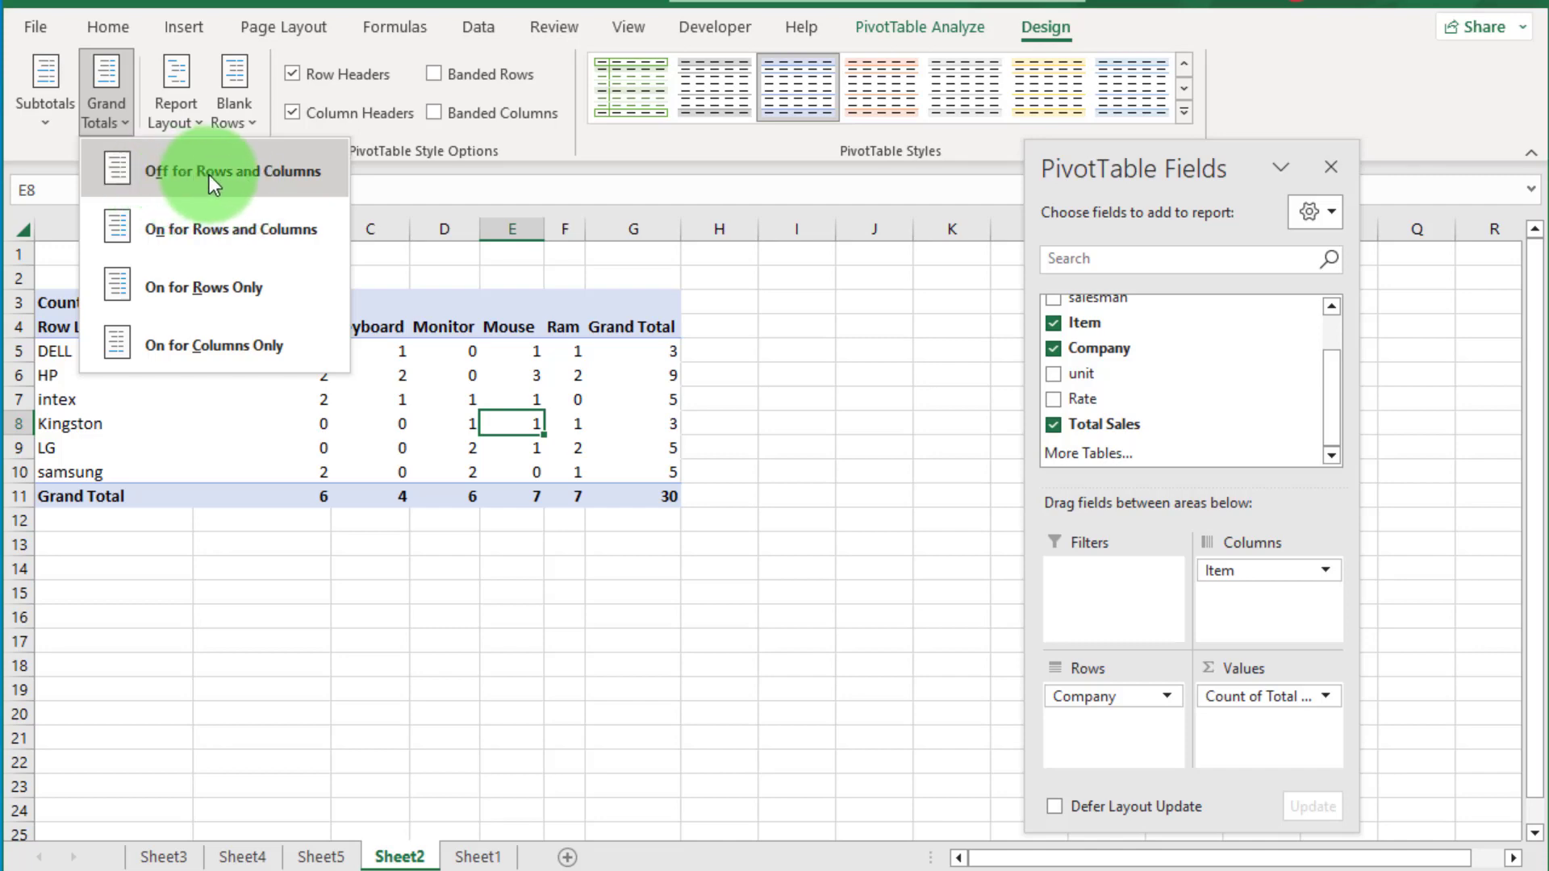
{"action": "left_click", "coordinate": [240, 178]}
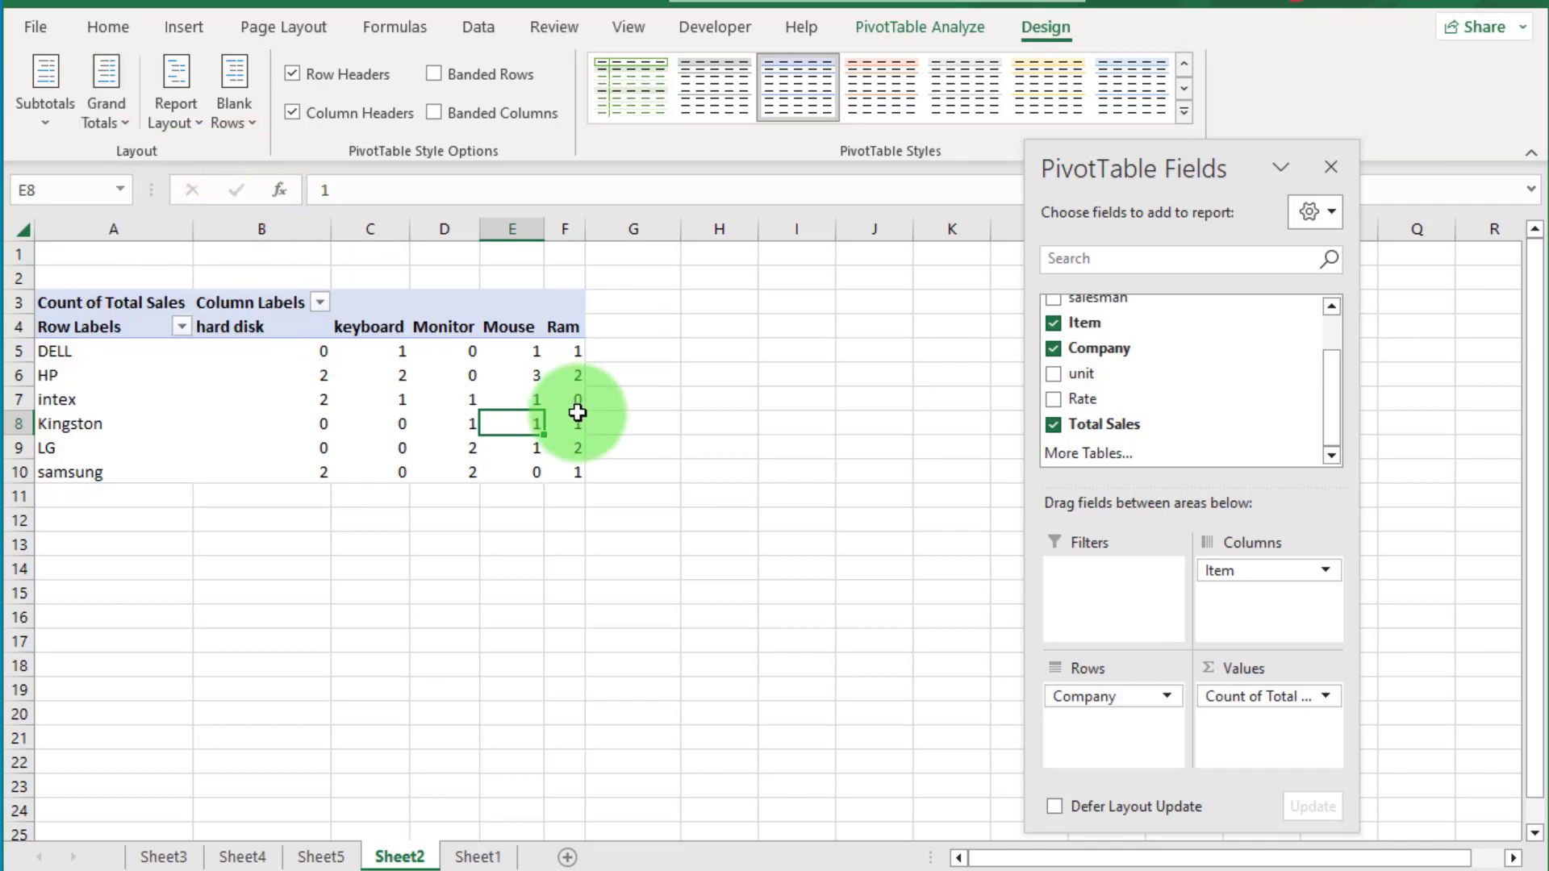
{"action": "left_click", "coordinate": [649, 469]}
{"action": "left_click", "coordinate": [526, 639]}
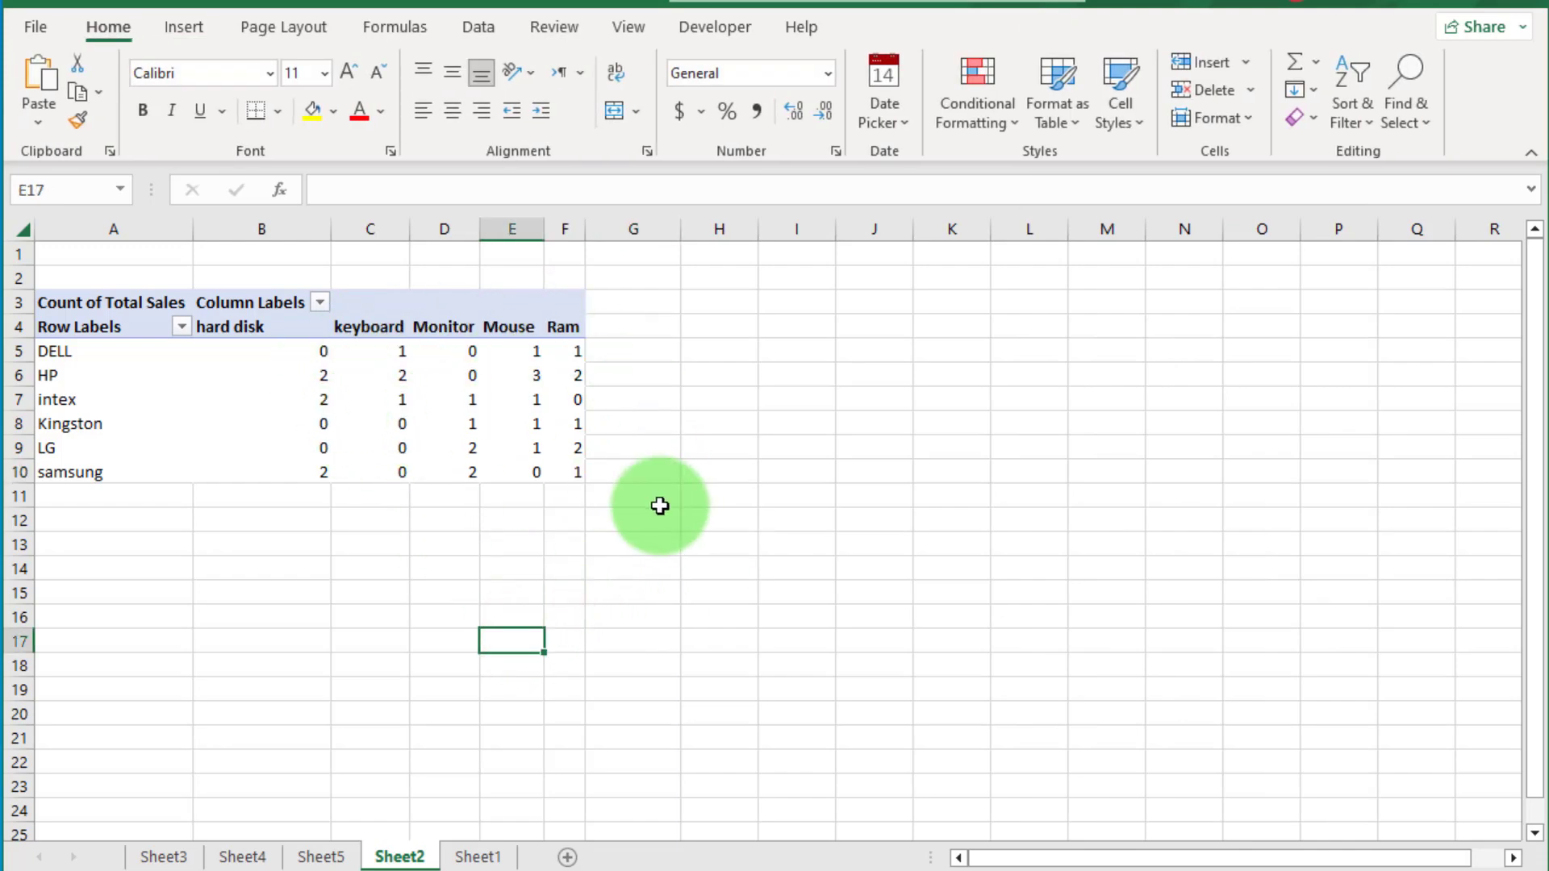
{"action": "left_click", "coordinate": [525, 406]}
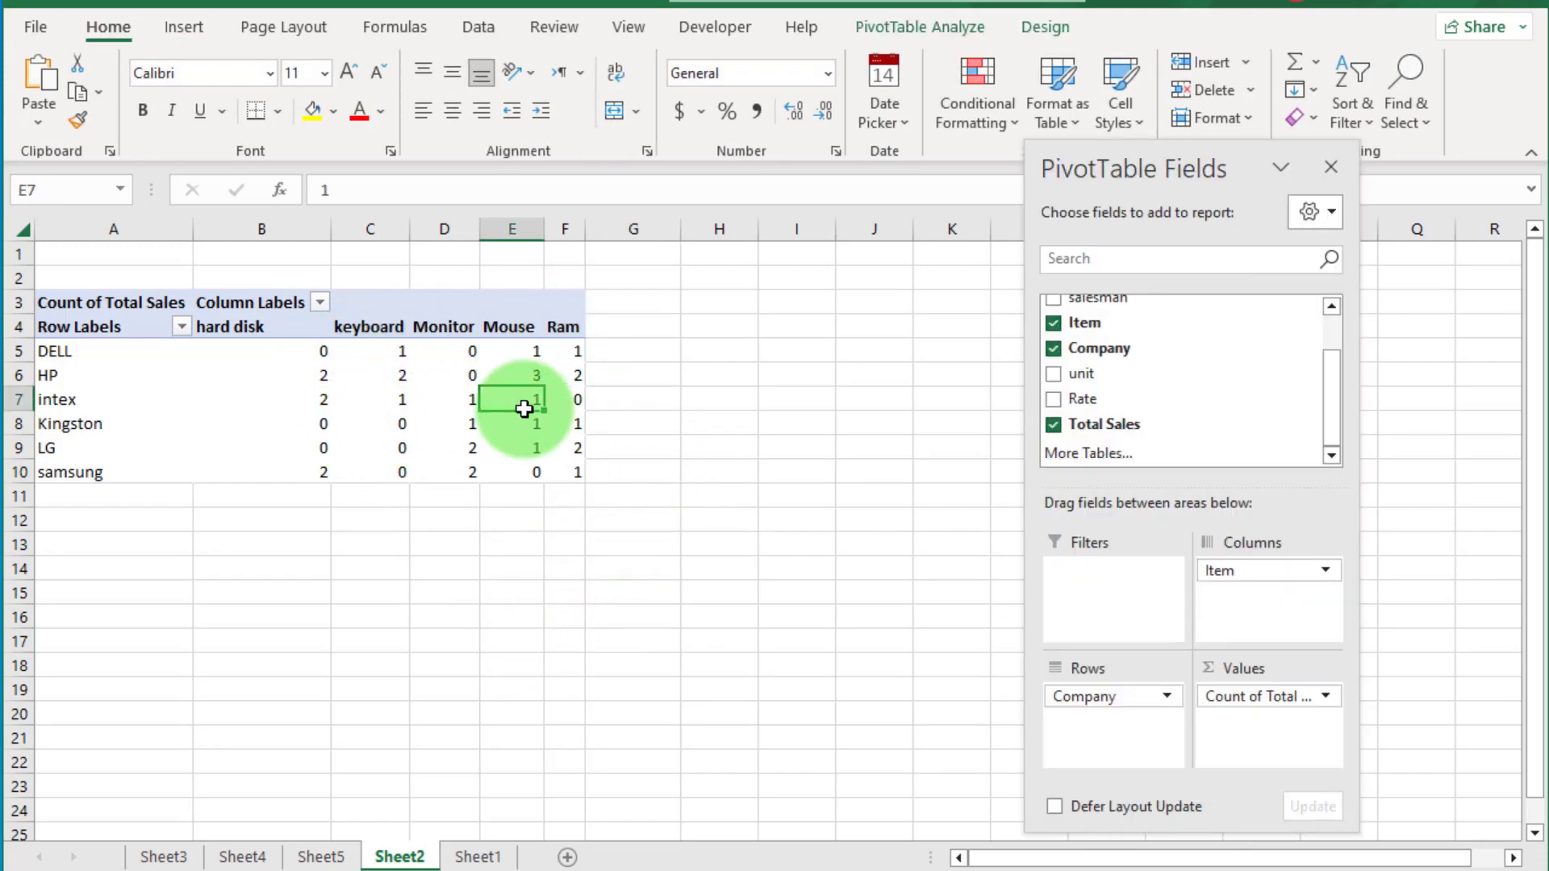
Clear all fields from the PivotTable on Sheet2
{"action": "left_click", "coordinate": [916, 31]}
{"action": "left_click", "coordinate": [907, 90]}
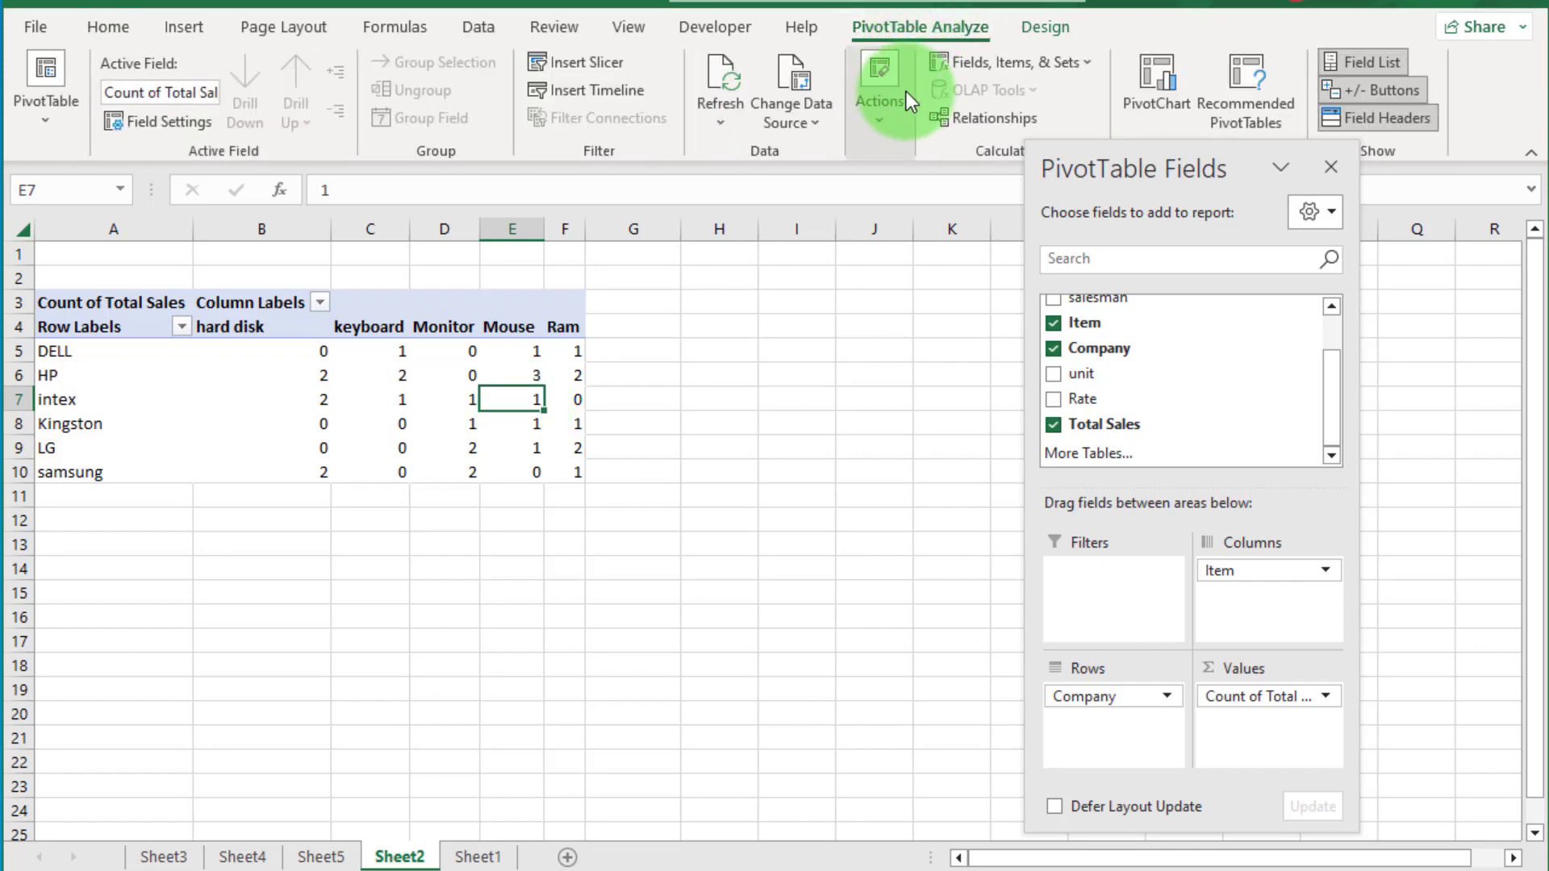
{"action": "left_click", "coordinate": [879, 121]}
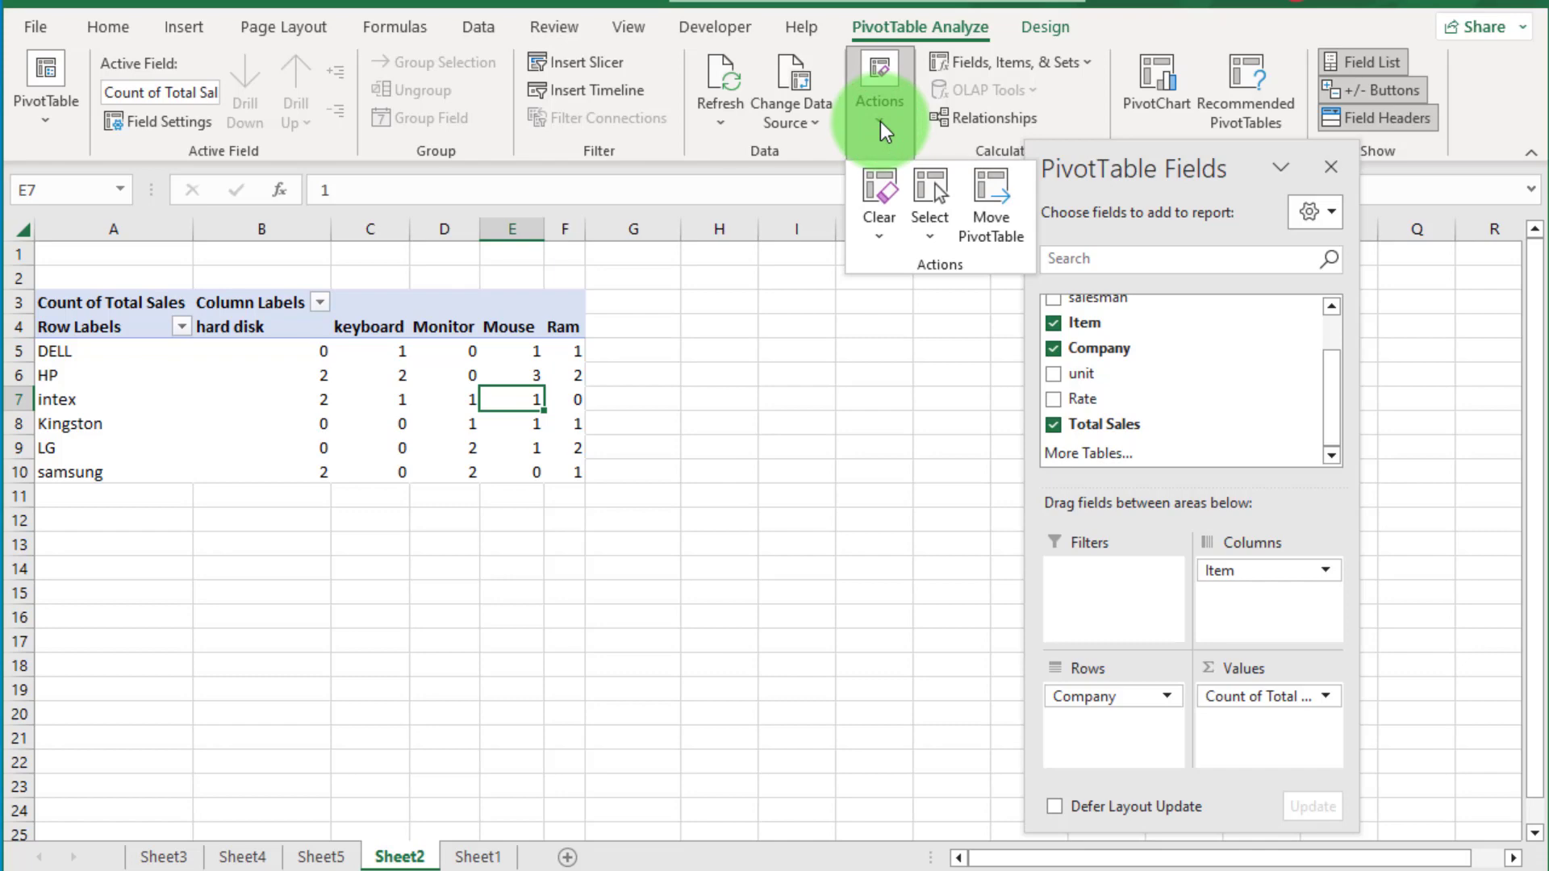
{"action": "left_click", "coordinate": [883, 218]}
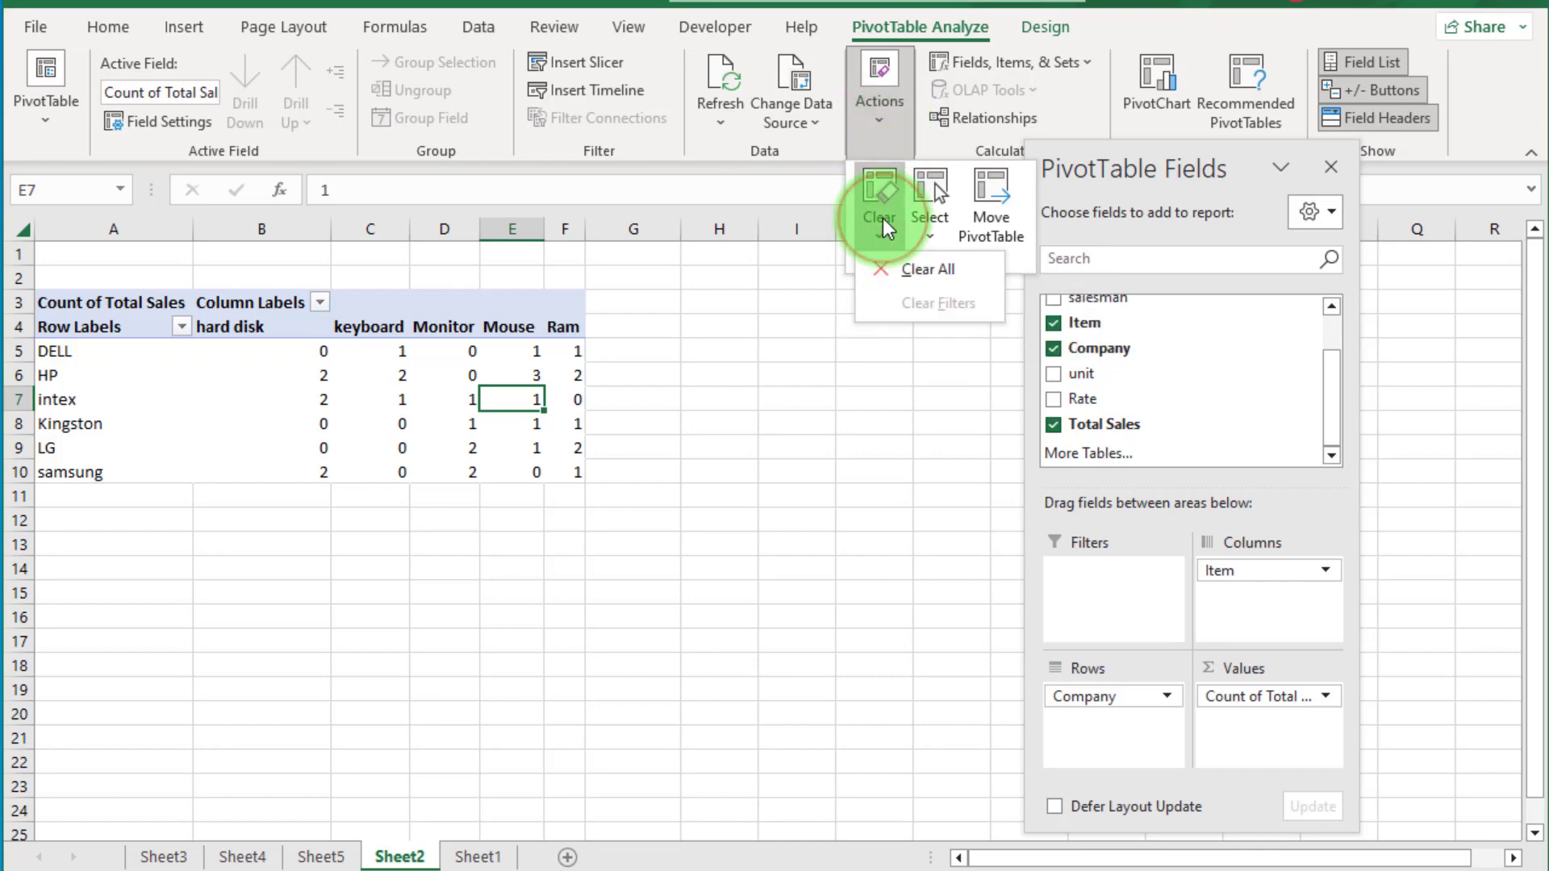
{"action": "left_click", "coordinate": [907, 264]}
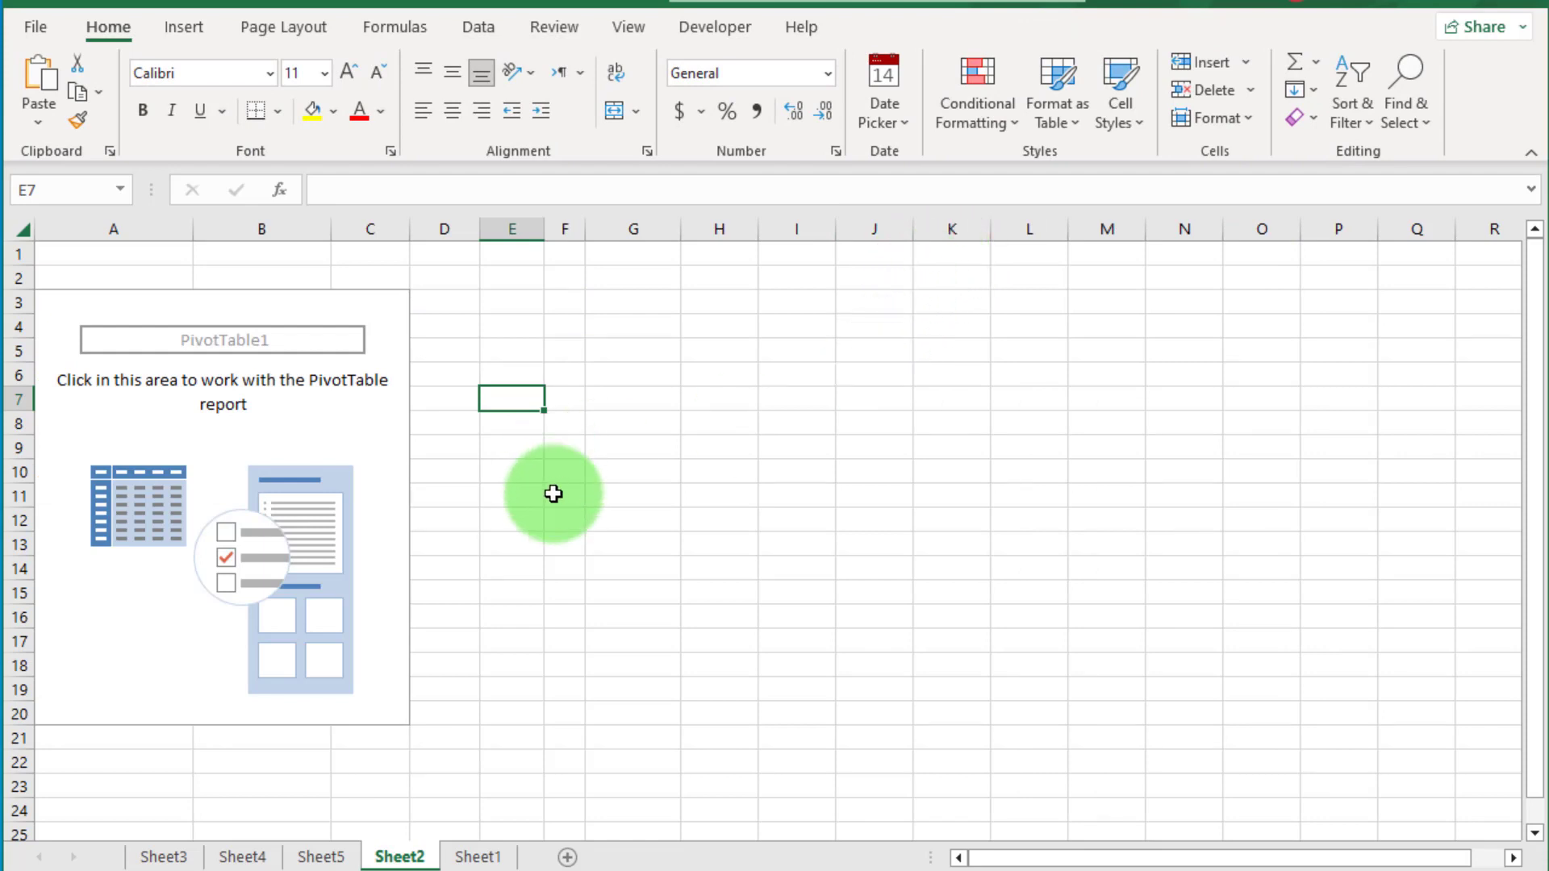
Delete the drill-down sheets Sheet5, Sheet4 and Sheet3 from the workbook
{"action": "right_click", "coordinate": [311, 862]}
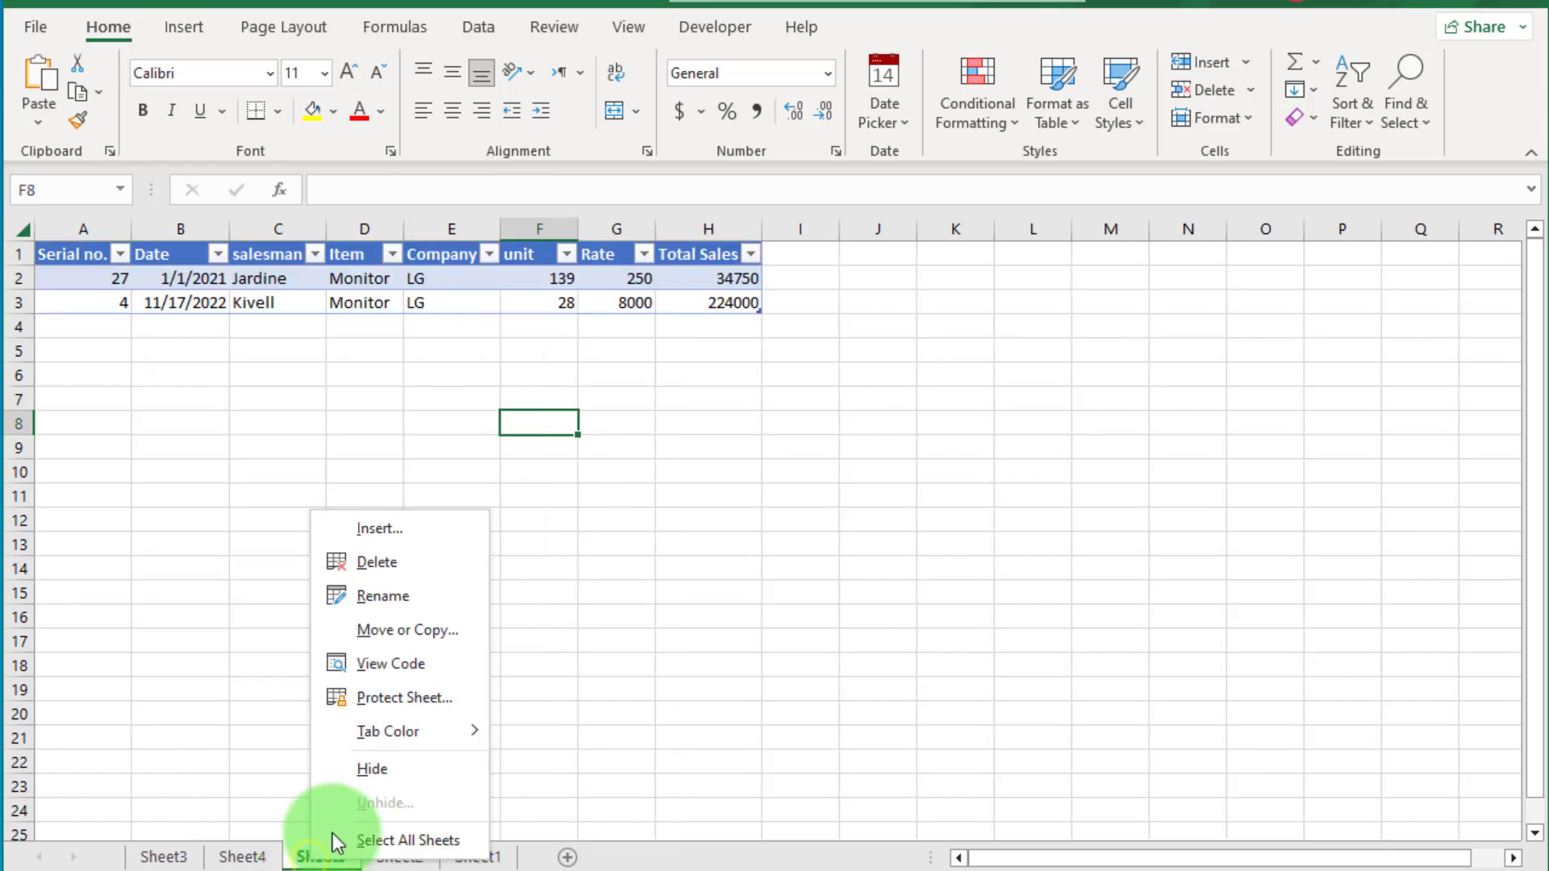
{"action": "left_click", "coordinate": [380, 559]}
{"action": "left_click", "coordinate": [730, 642]}
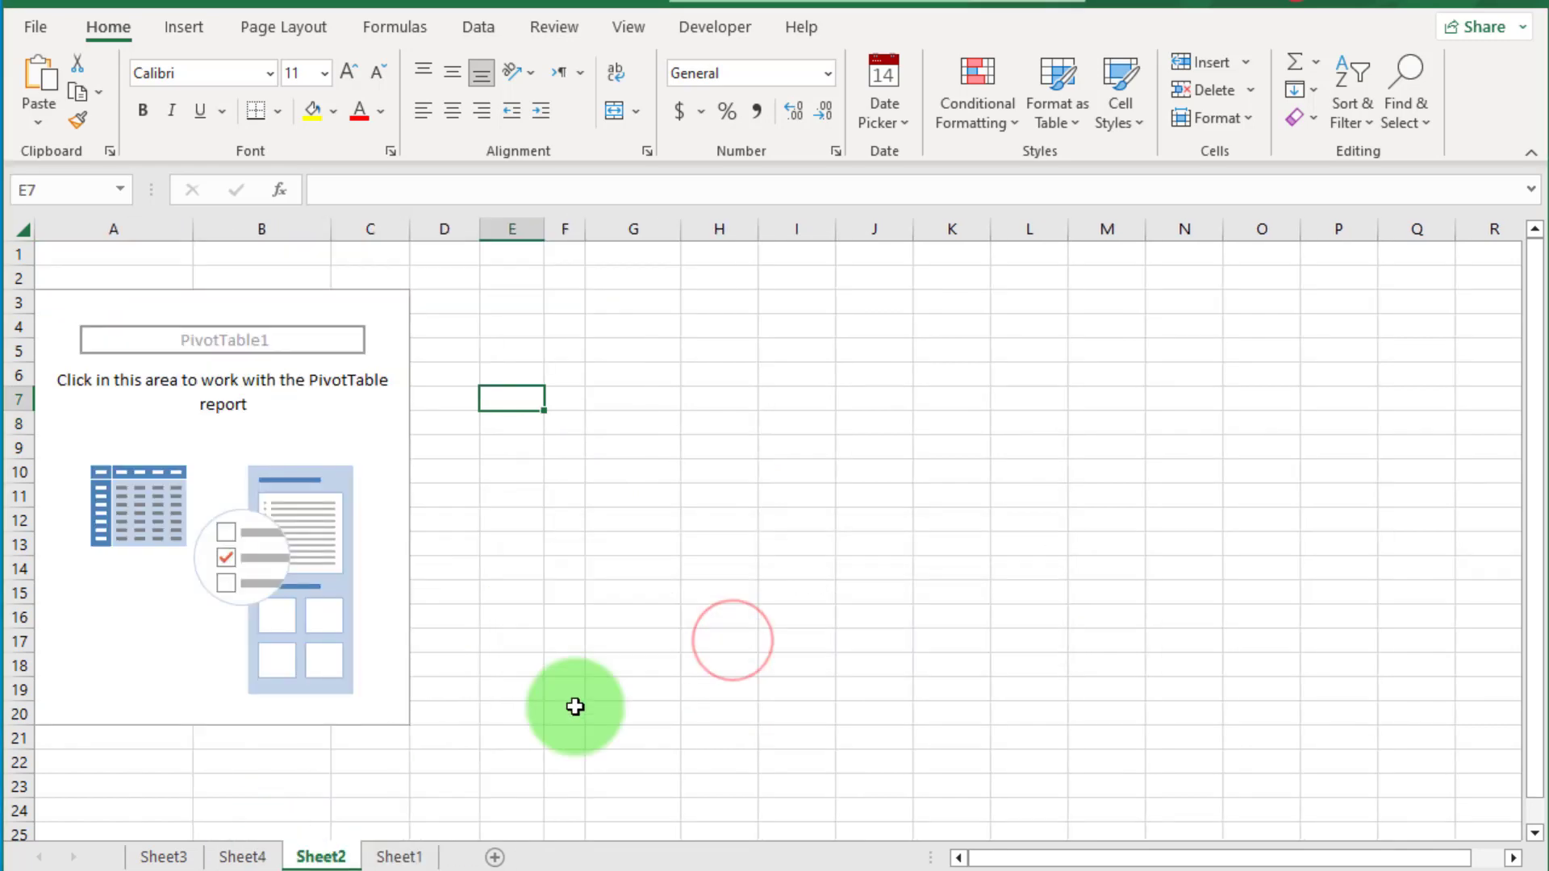
{"action": "right_click", "coordinate": [242, 857]}
{"action": "left_click", "coordinate": [332, 565]}
{"action": "left_click", "coordinate": [730, 655]}
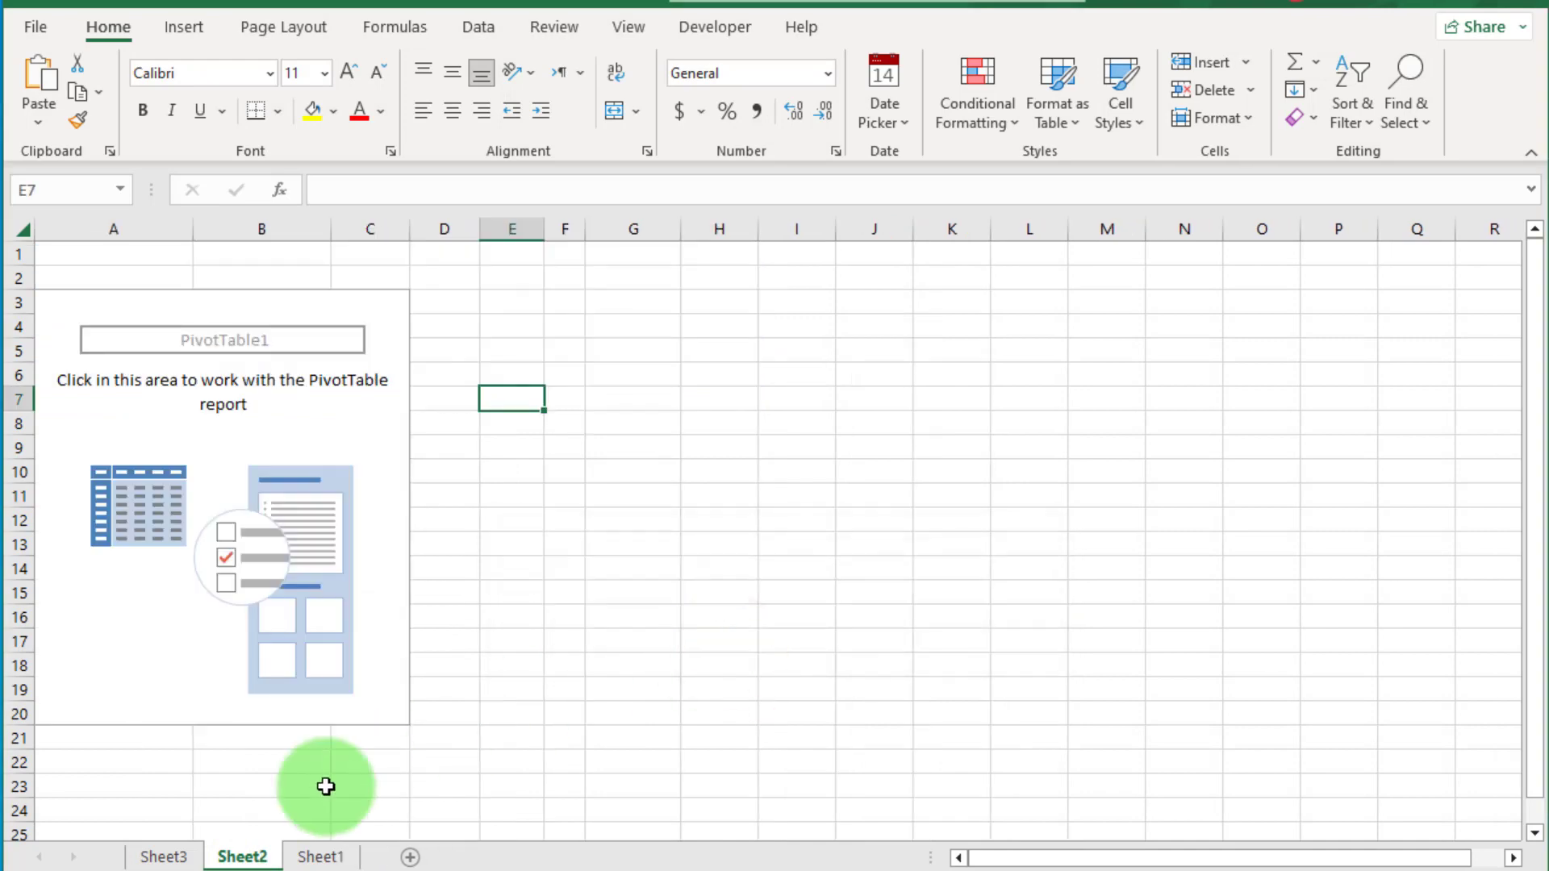
{"action": "right_click", "coordinate": [161, 856]}
Rebuild the cleared PivotTable on Sheet2 with Item as the row field and Total Sales as the summed value field
{"action": "left_click_drag", "start_coordinate": [437, 279], "coordinate": [453, 592]}
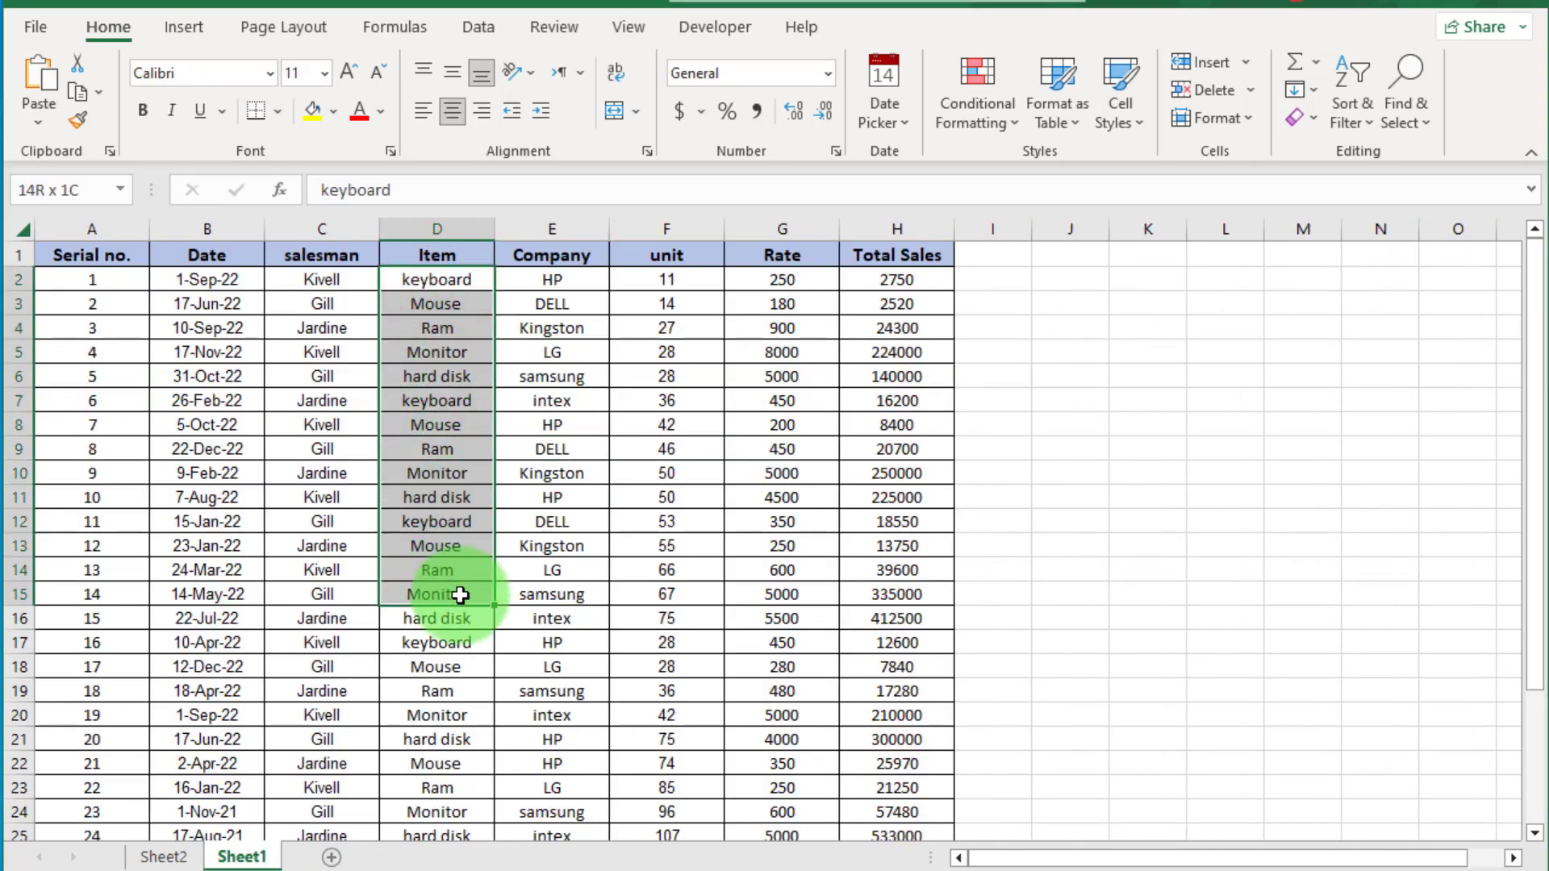
{"action": "left_click_drag", "start_coordinate": [891, 279], "coordinate": [919, 629]}
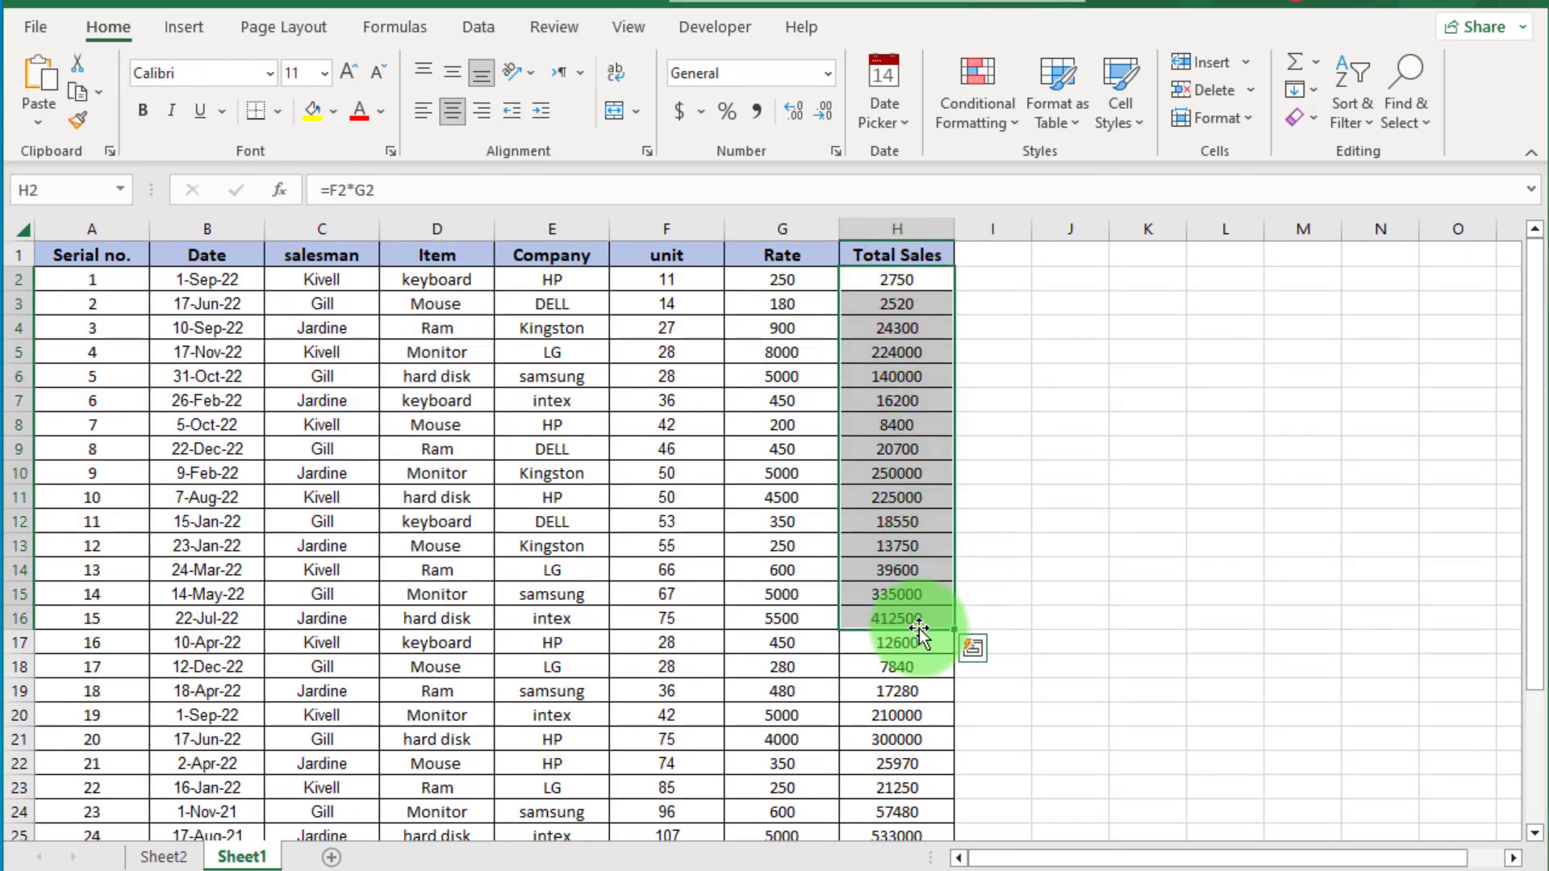
{"action": "left_click", "coordinate": [165, 856]}
{"action": "left_click", "coordinate": [346, 423]}
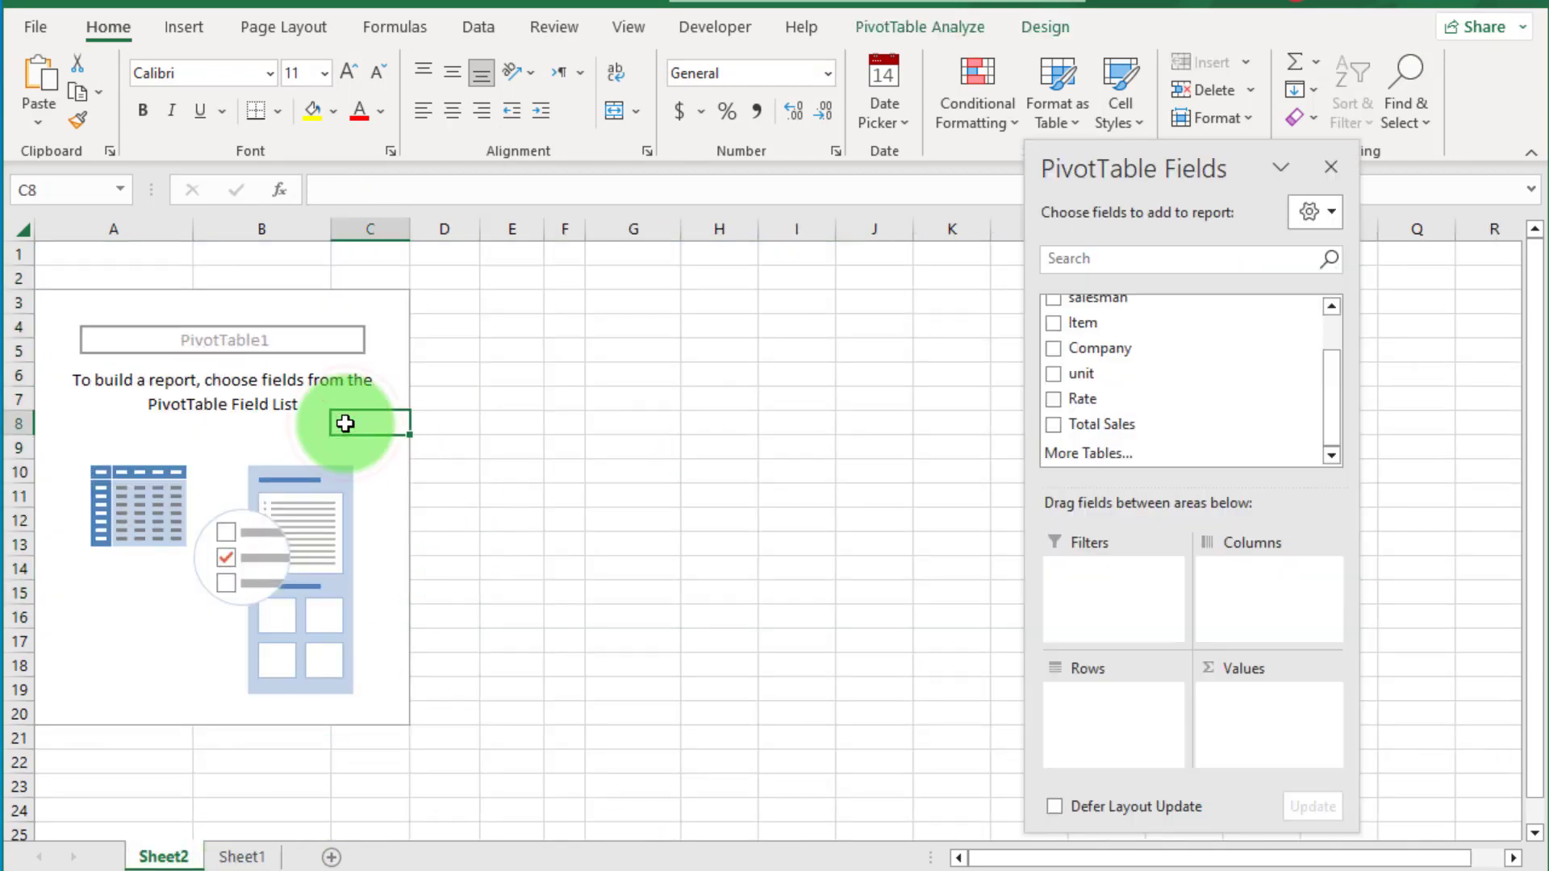
{"action": "left_click_drag", "start_coordinate": [1114, 324], "coordinate": [1124, 713]}
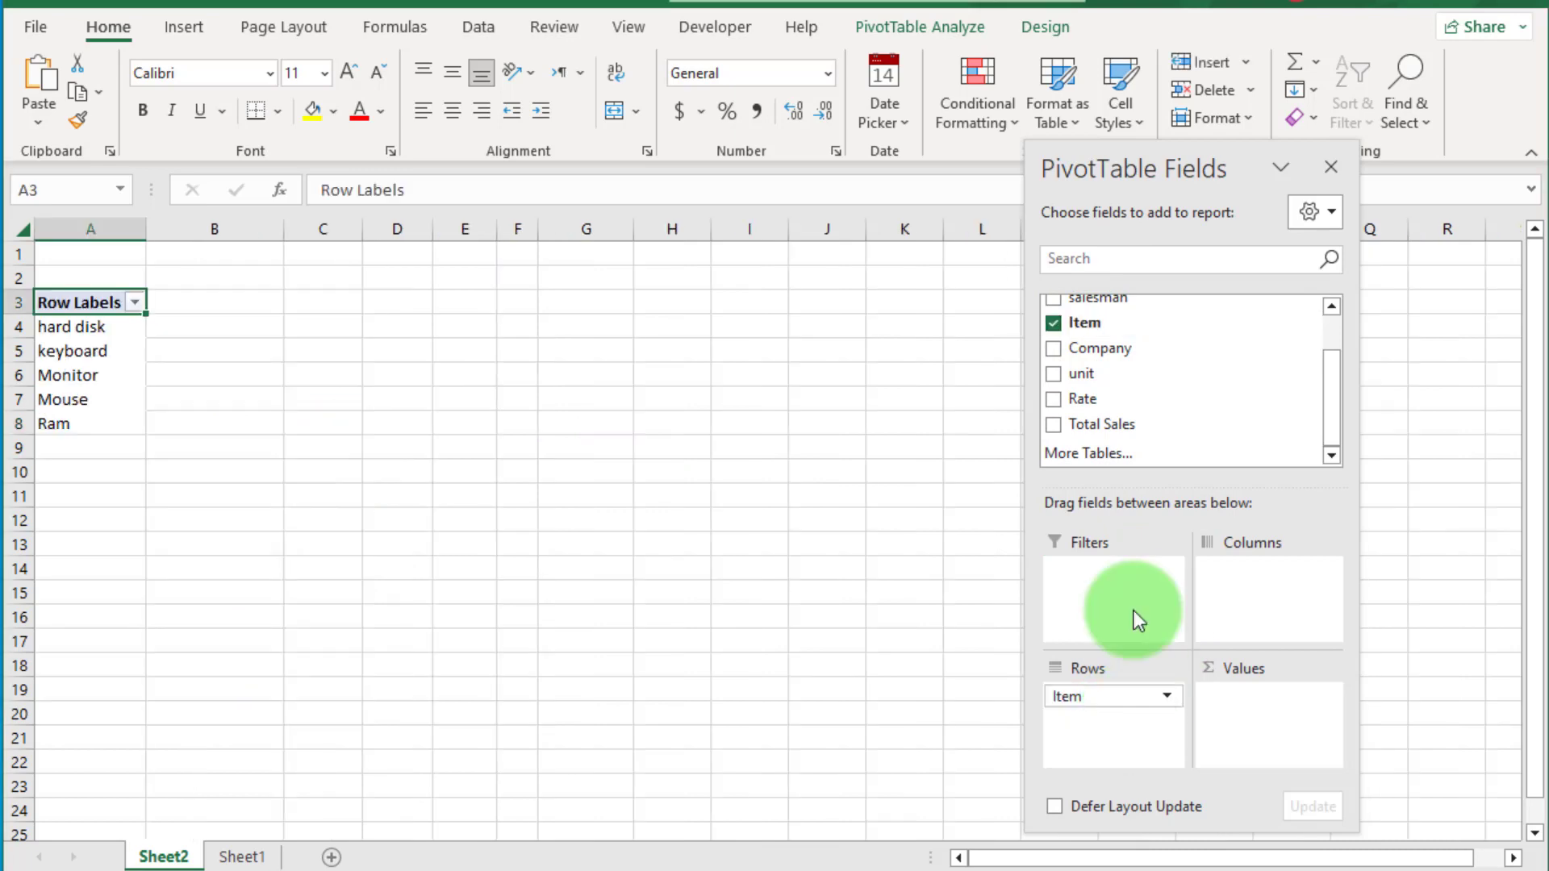
{"action": "left_click_drag", "start_coordinate": [1098, 424], "coordinate": [1268, 709]}
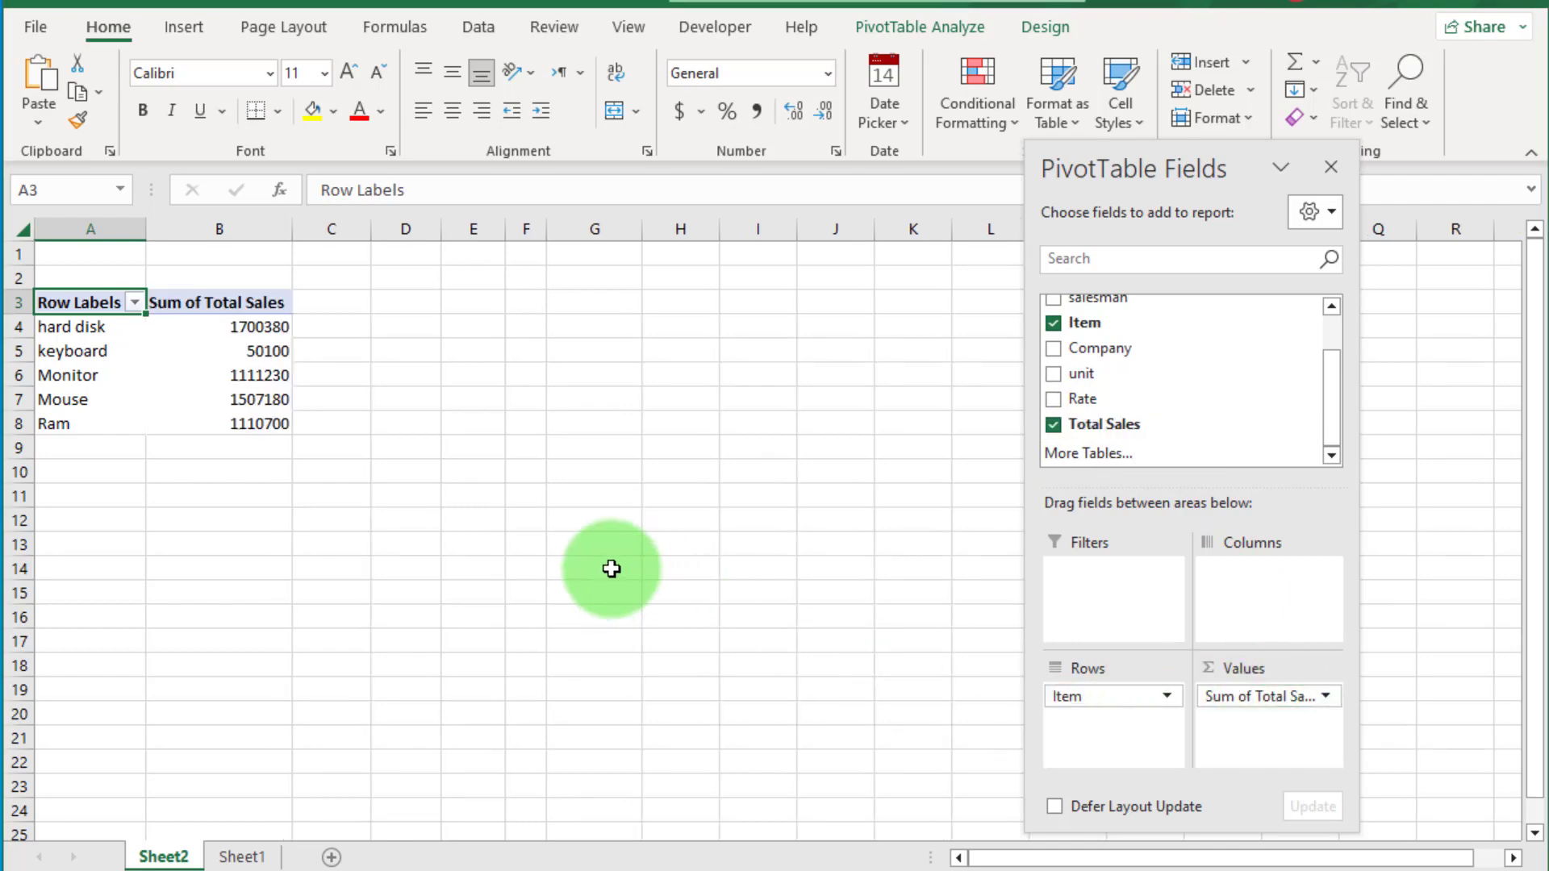
Show the PivotTable's Total Sales values as % of Column Total
{"action": "mouse_move", "coordinate": [246, 329]}
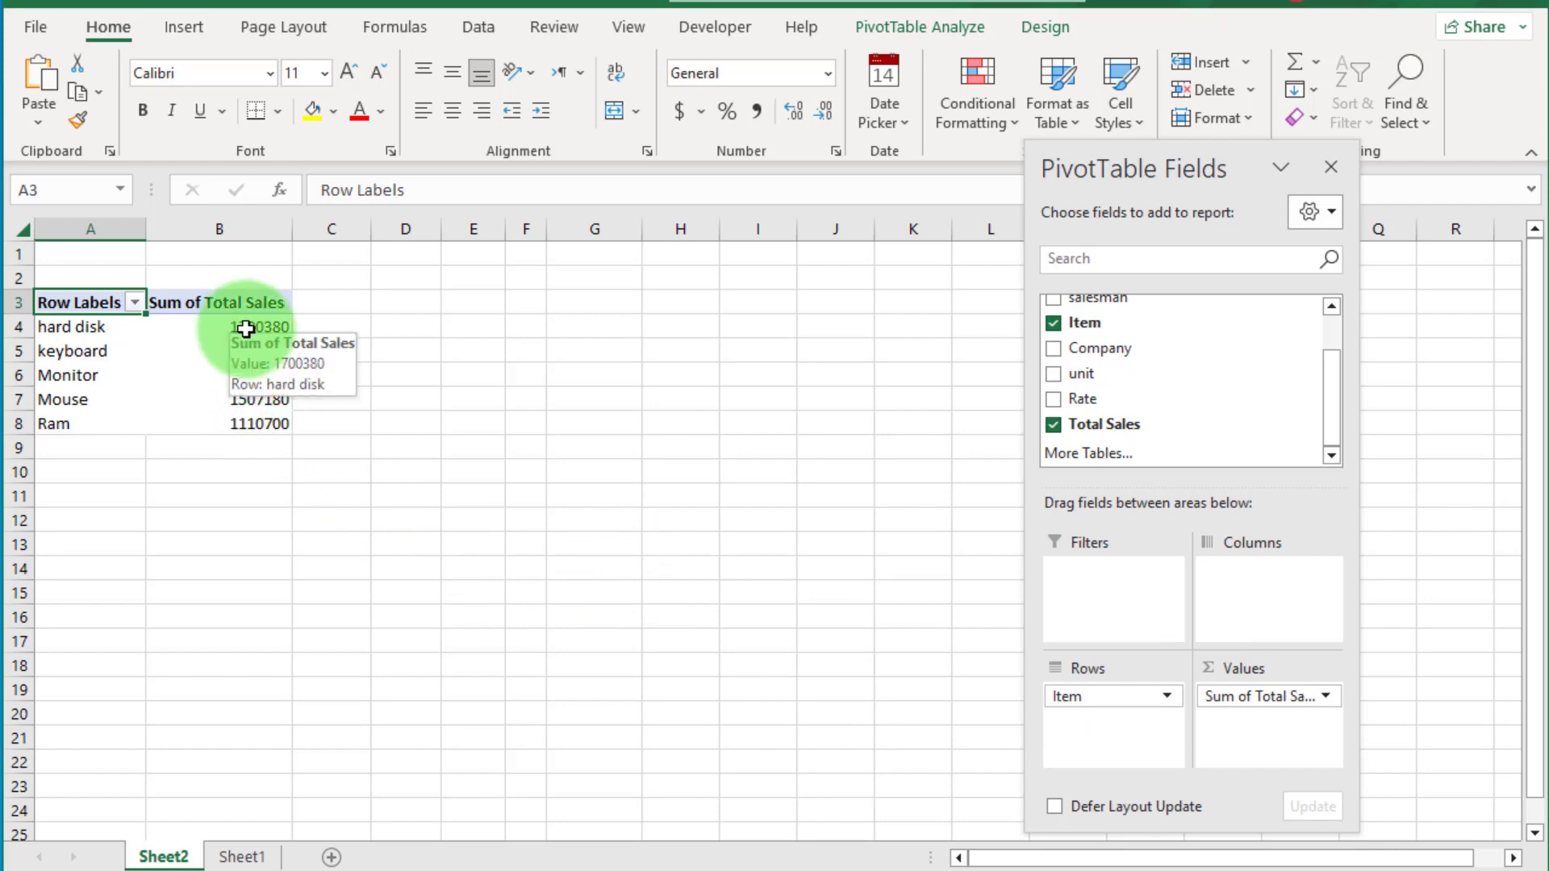
{"action": "right_click", "coordinate": [245, 330]}
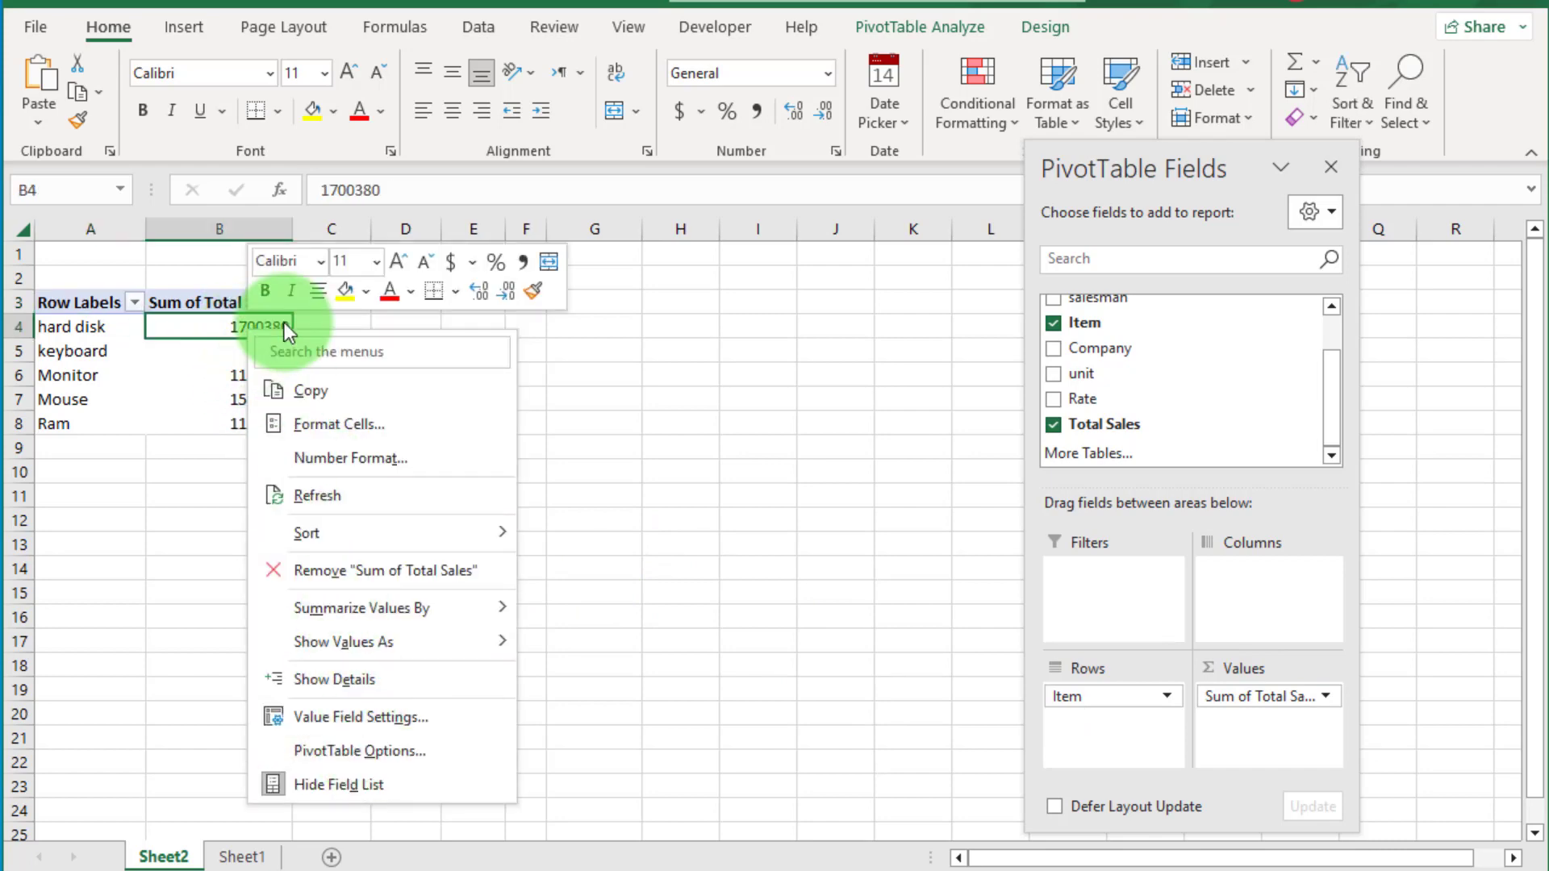
{"action": "mouse_move", "coordinate": [379, 646]}
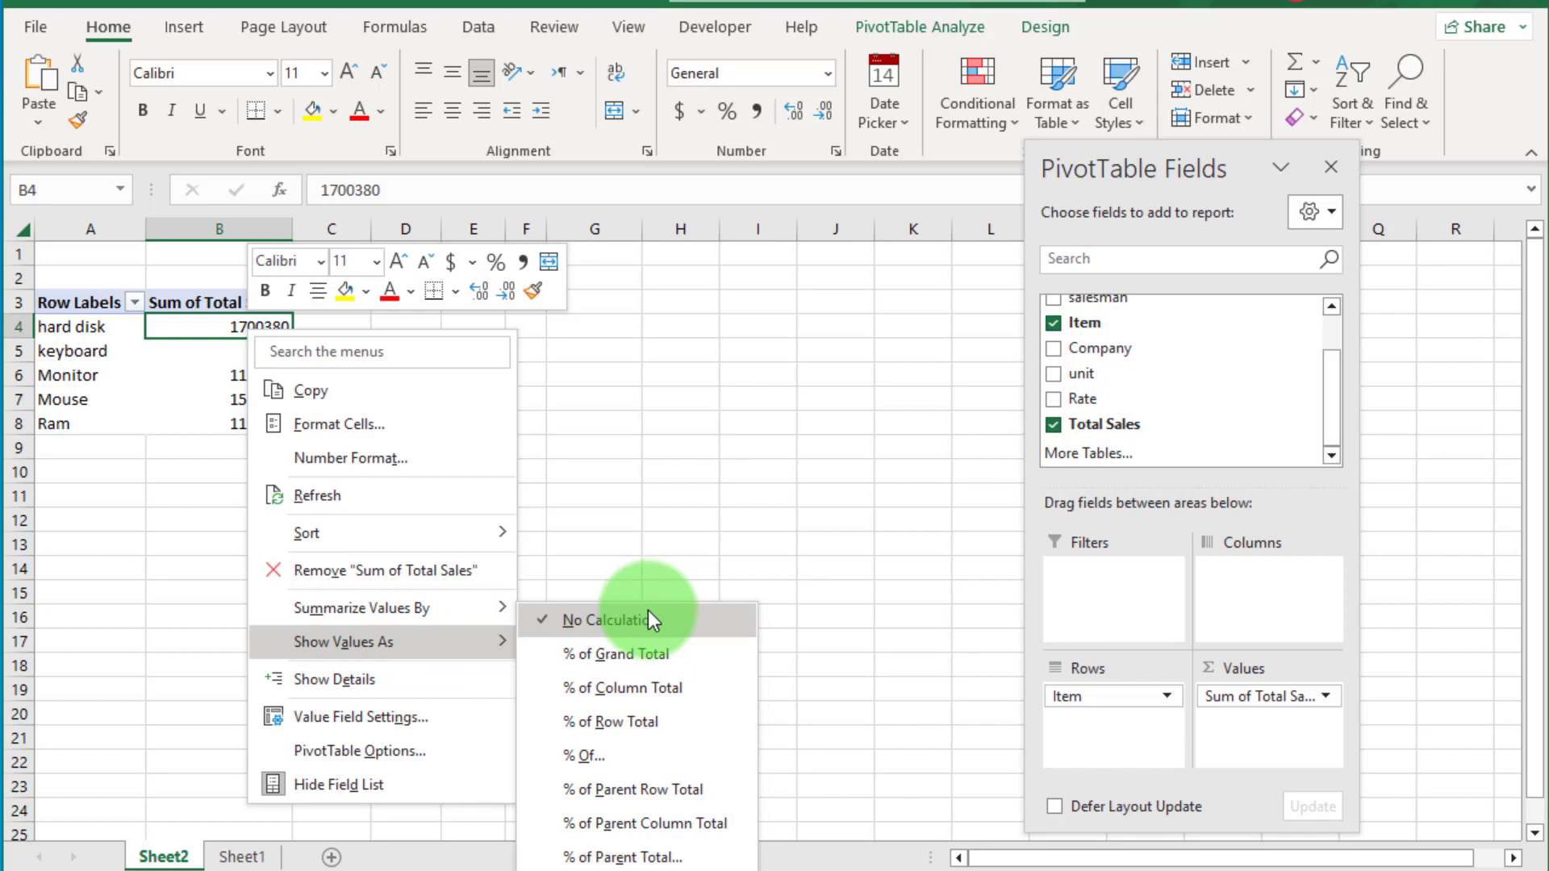
{"action": "left_click", "coordinate": [661, 686]}
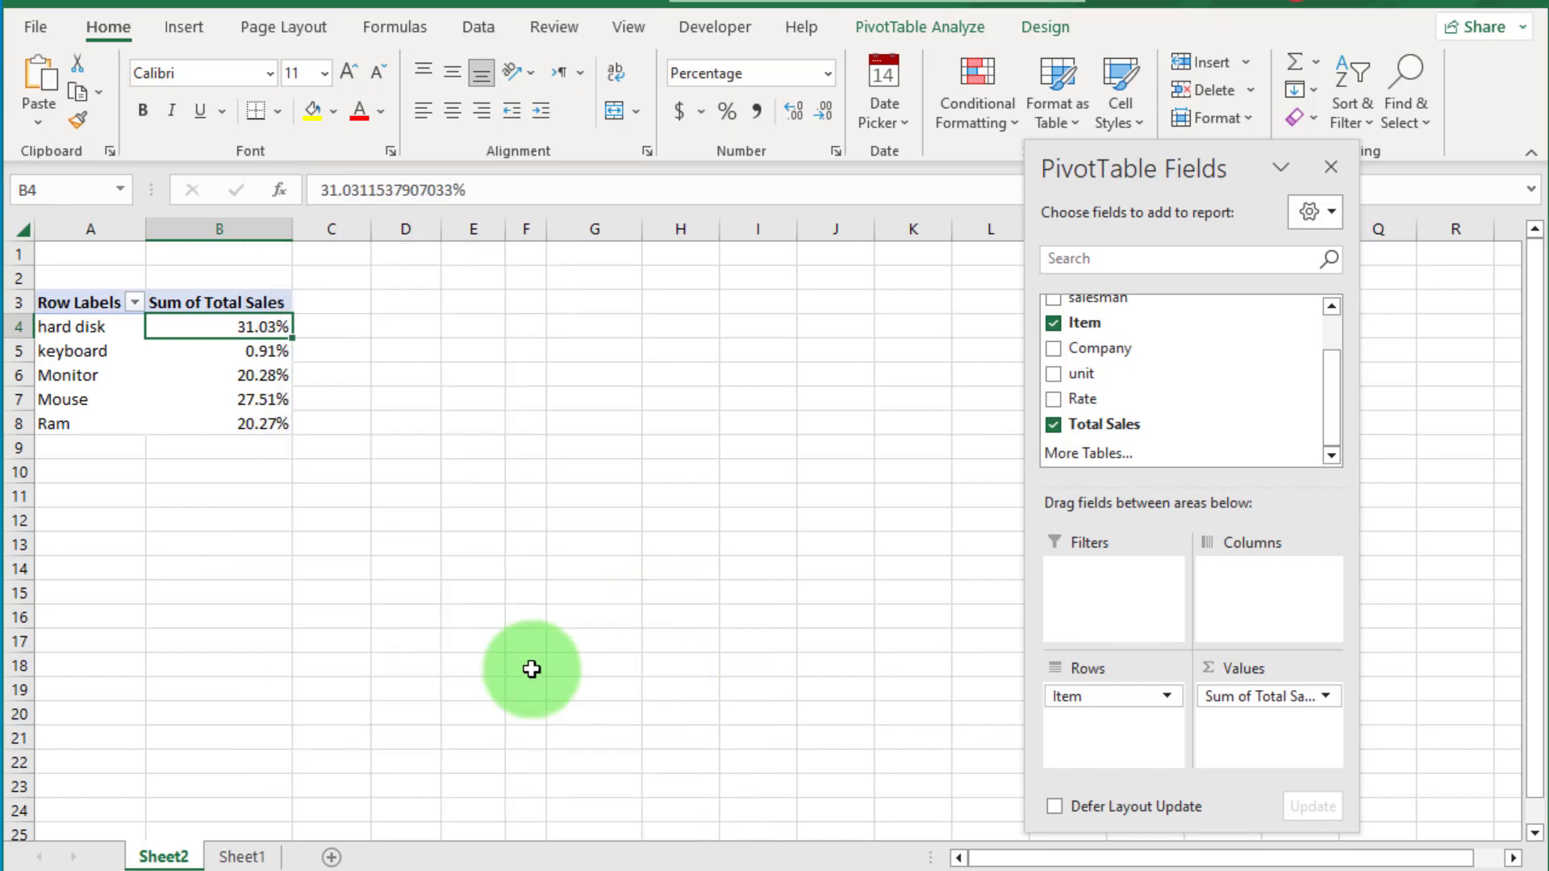
Turn on grand totals for the PivotTable's columns
{"action": "left_click", "coordinate": [919, 17]}
{"action": "left_click", "coordinate": [1042, 26]}
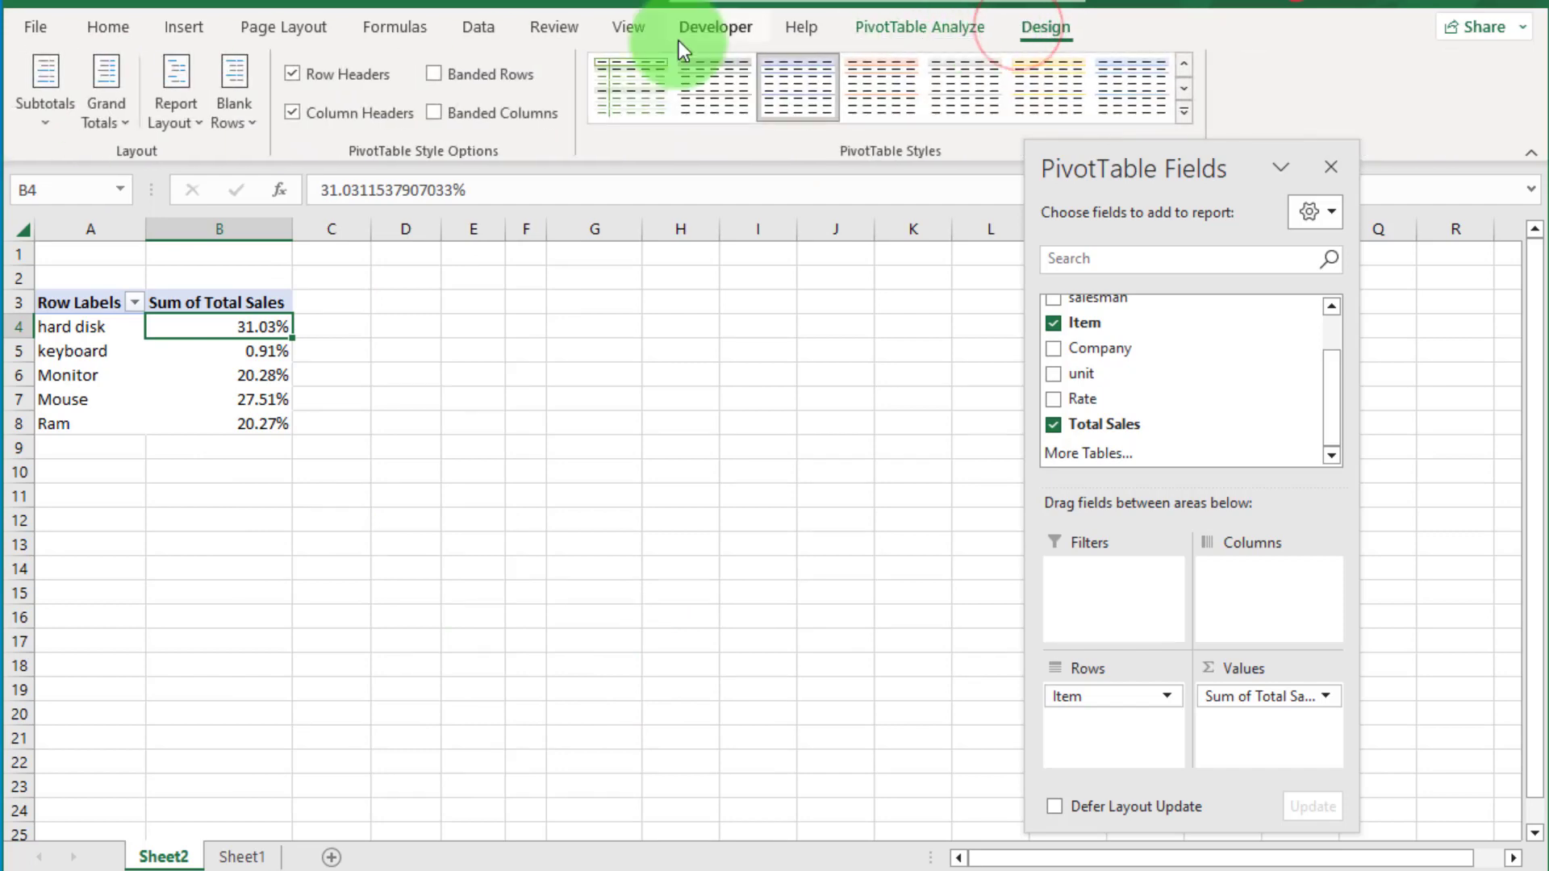
{"action": "left_click", "coordinate": [103, 117]}
{"action": "left_click", "coordinate": [183, 342]}
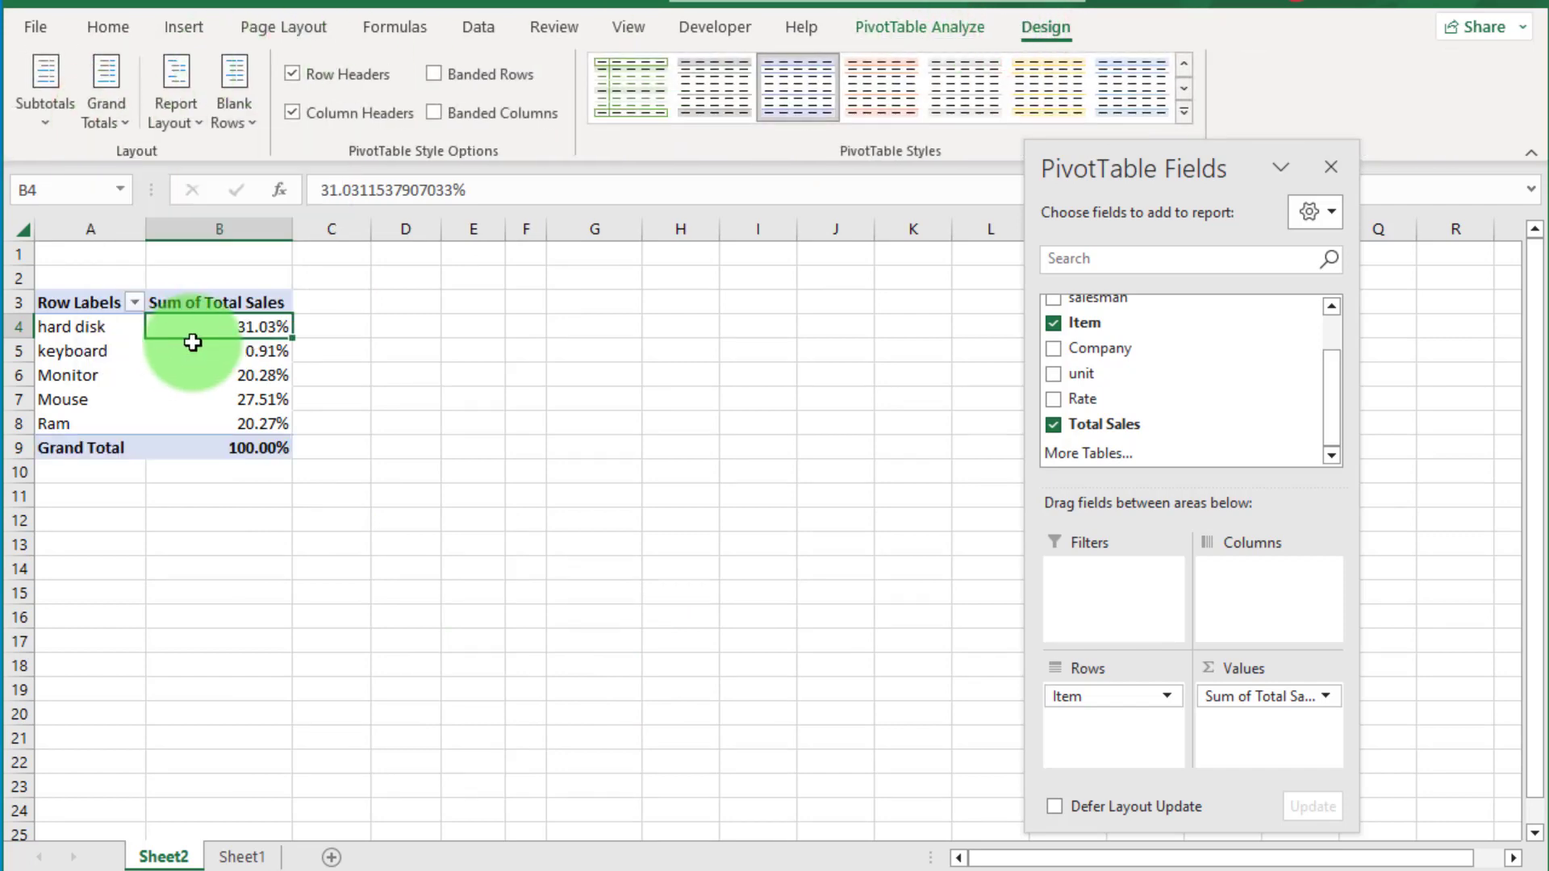
{"action": "left_click", "coordinate": [468, 447]}
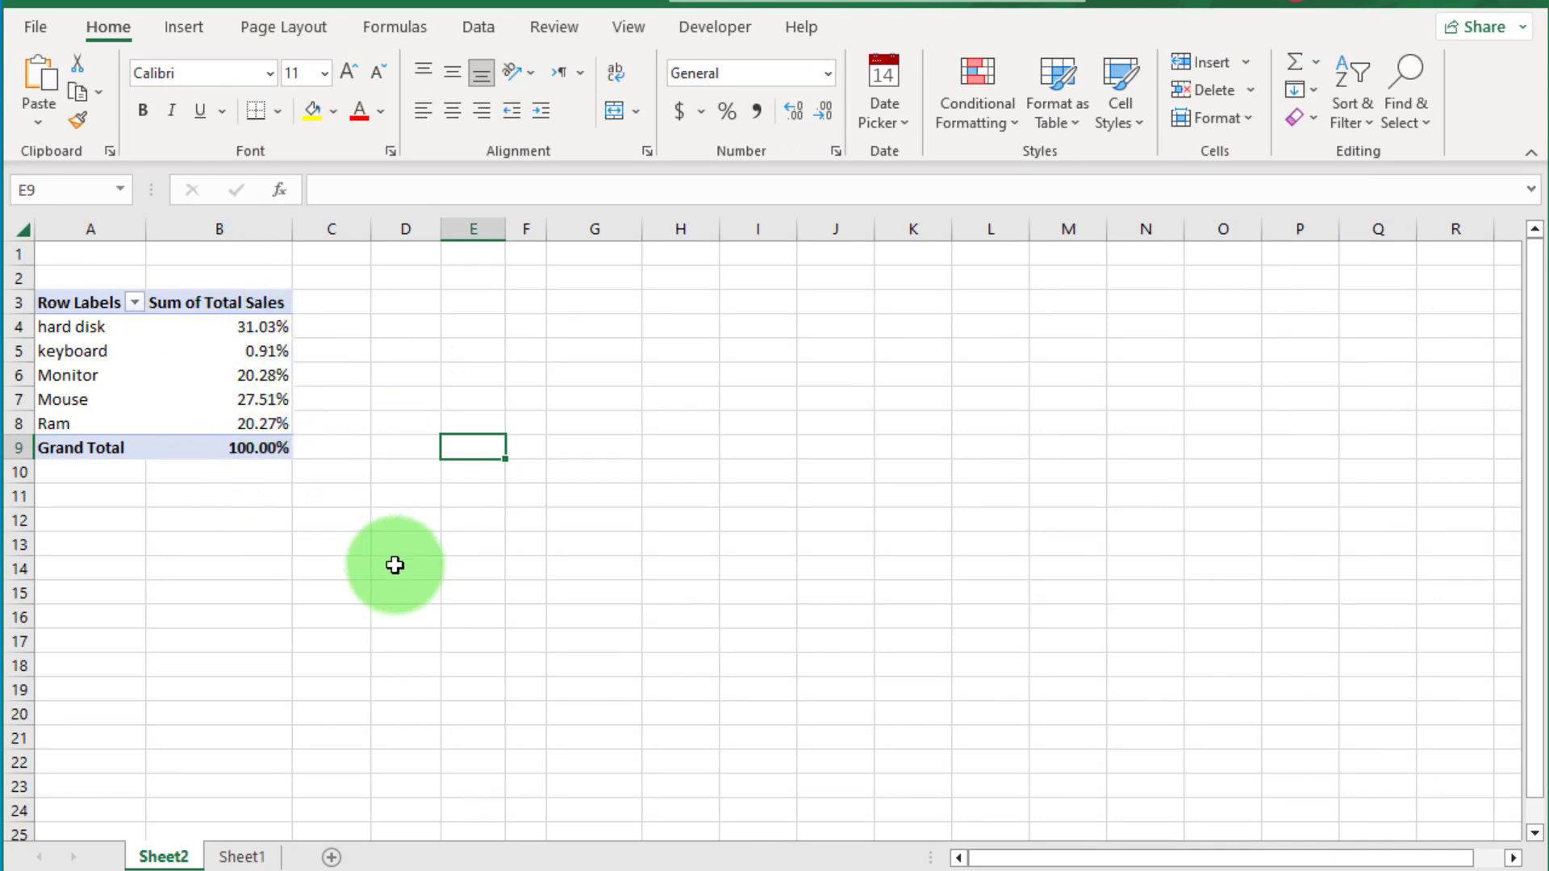
{"action": "left_click", "coordinate": [249, 522]}
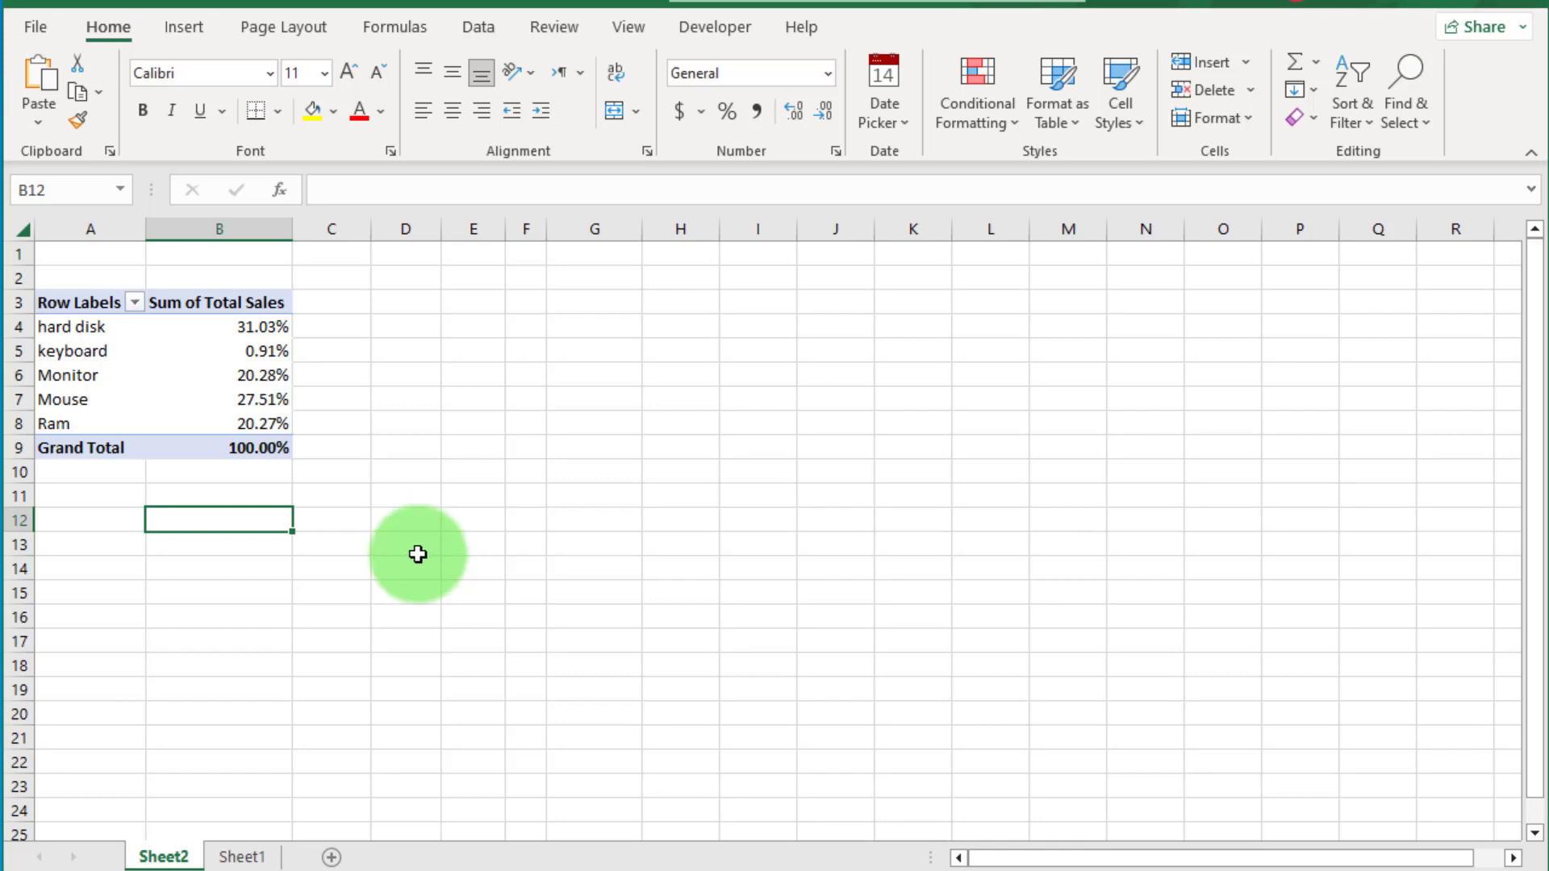
Add Total Sales to the PivotTable a second time, below the percentage value field
{"action": "key", "text": "Up"}
{"action": "key", "text": "Up"}
{"action": "key", "text": "Up"}
{"action": "key", "text": "Up"}
{"action": "key", "text": "Up"}
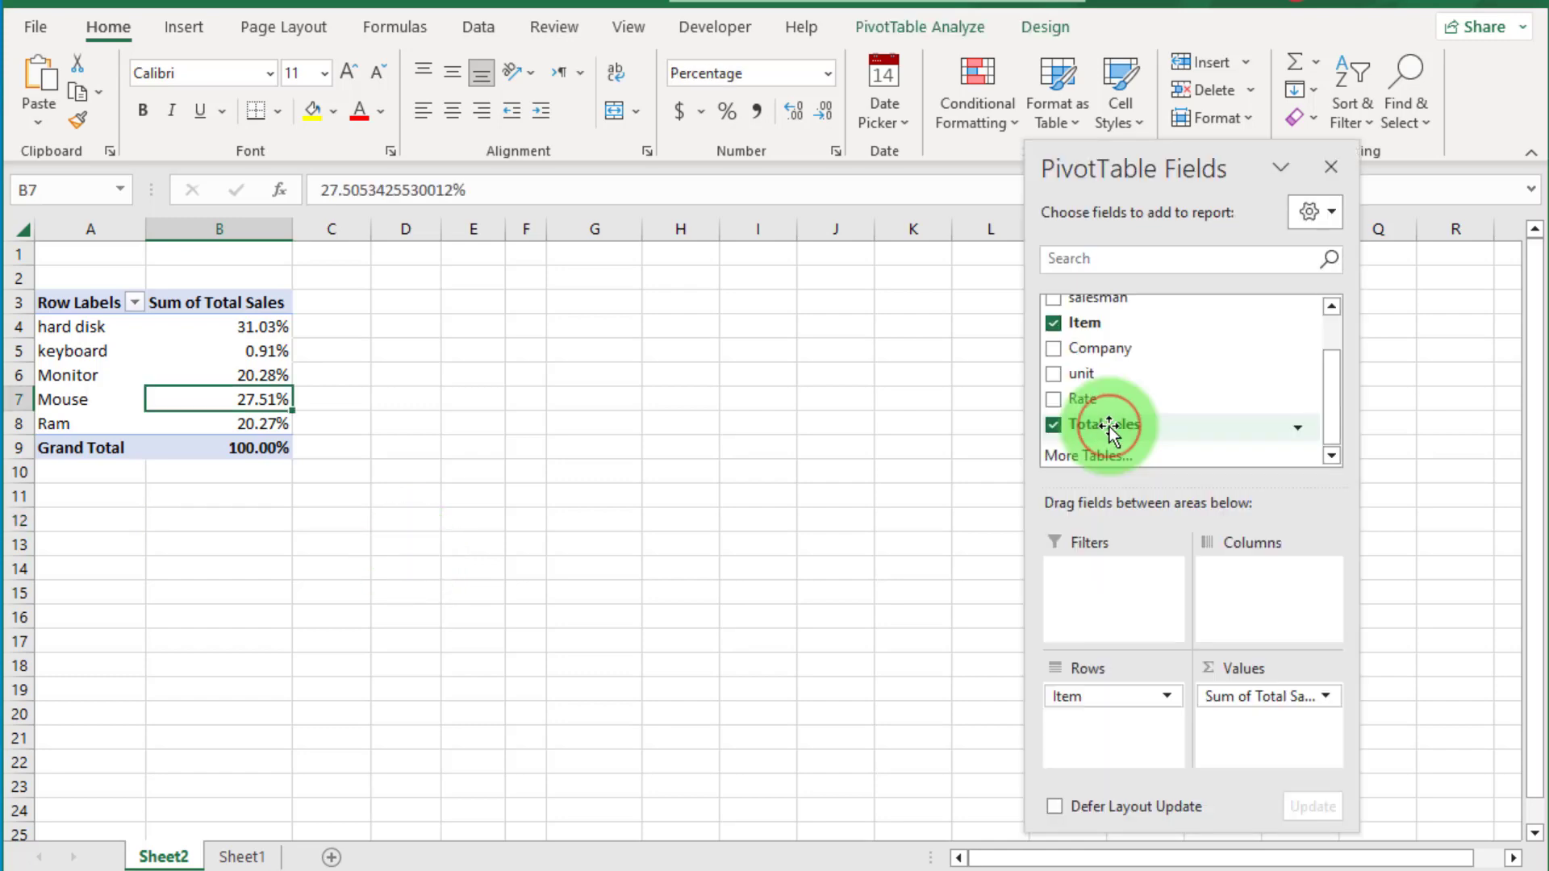
{"action": "left_click_drag", "start_coordinate": [1110, 427], "coordinate": [1259, 731]}
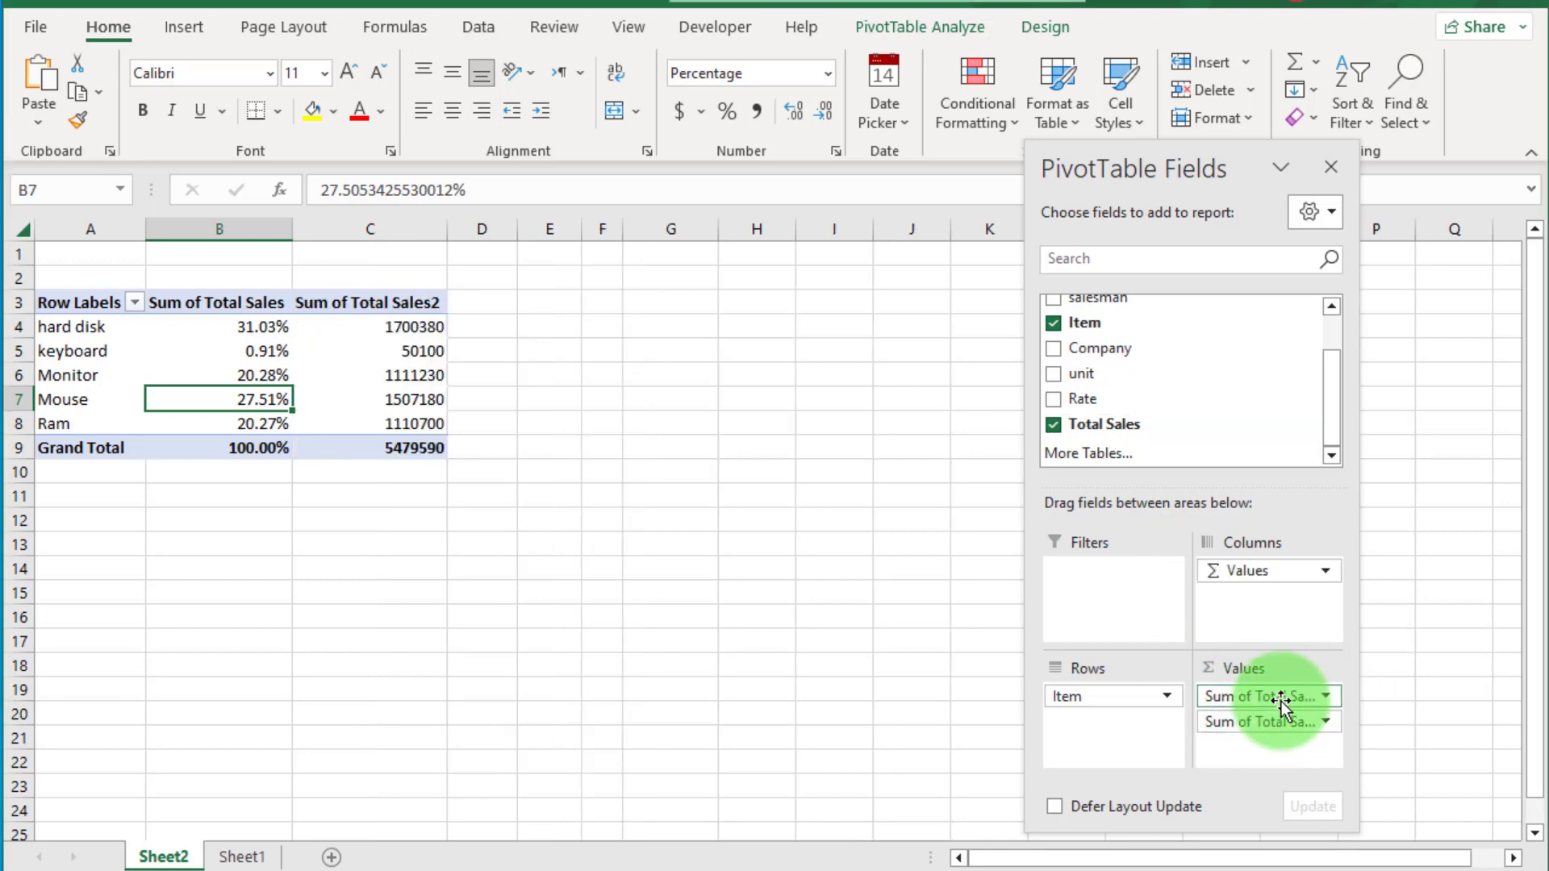
Summarize the second Total Sales value column by Count
{"action": "right_click", "coordinate": [417, 329]}
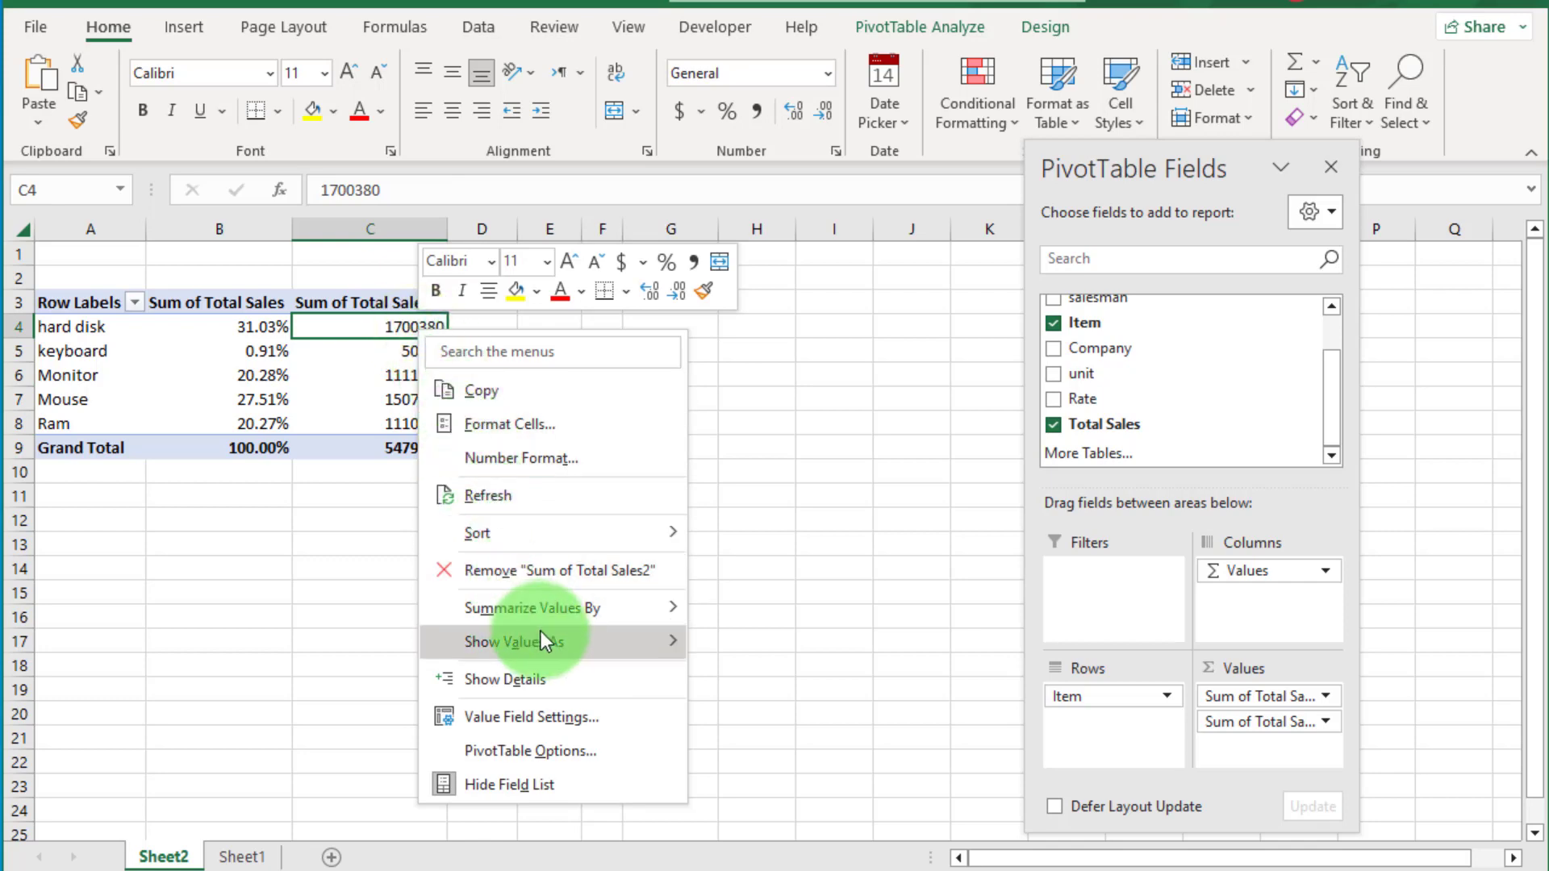
{"action": "mouse_move", "coordinate": [586, 642]}
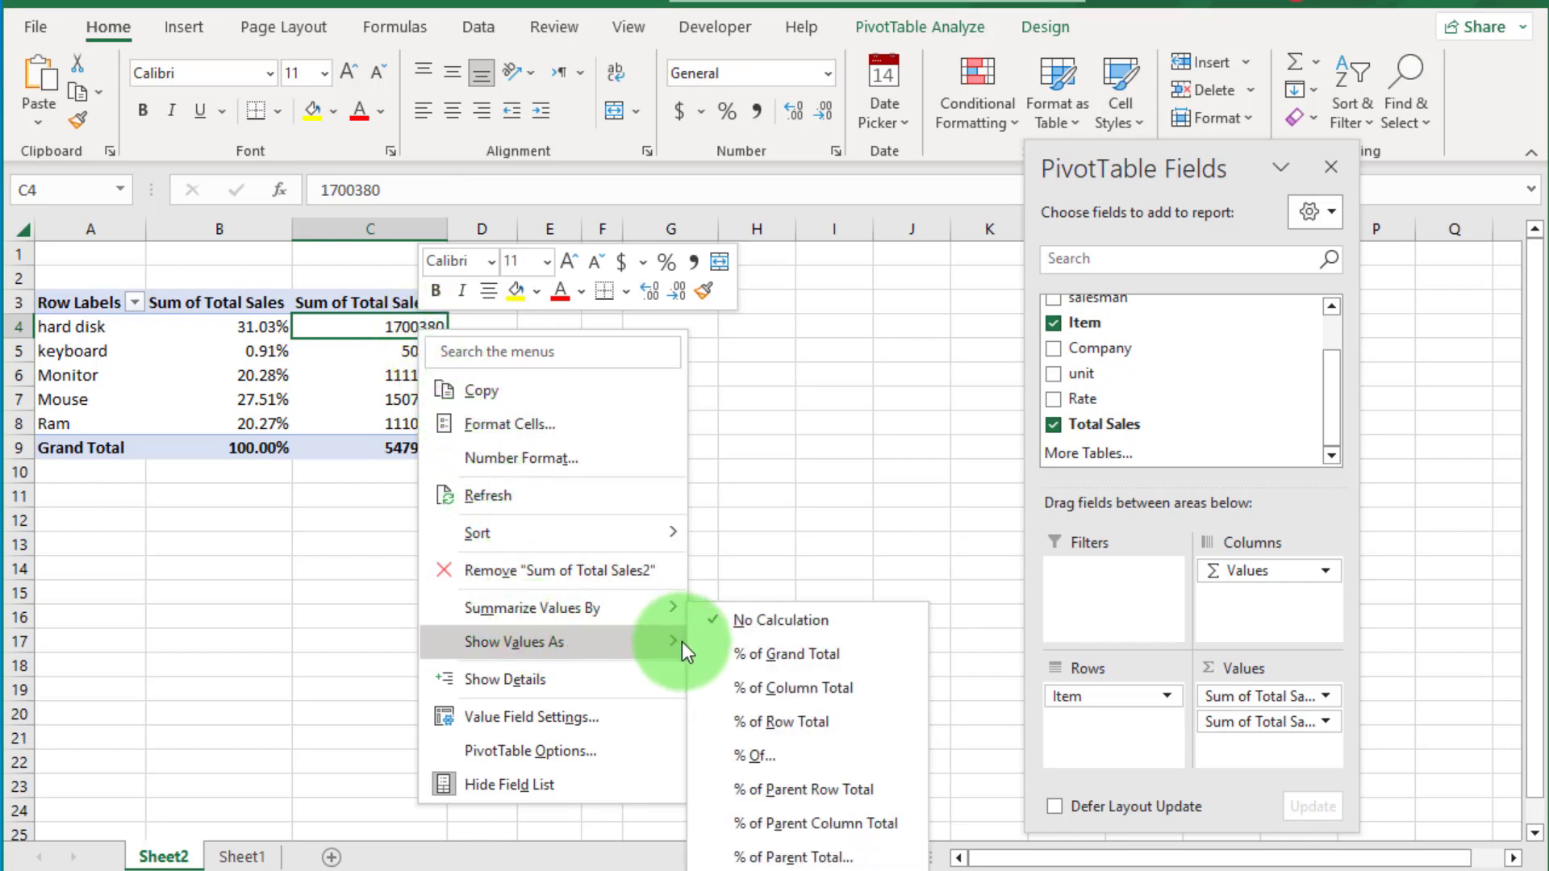
{"action": "mouse_move", "coordinate": [670, 615]}
{"action": "left_click", "coordinate": [787, 643]}
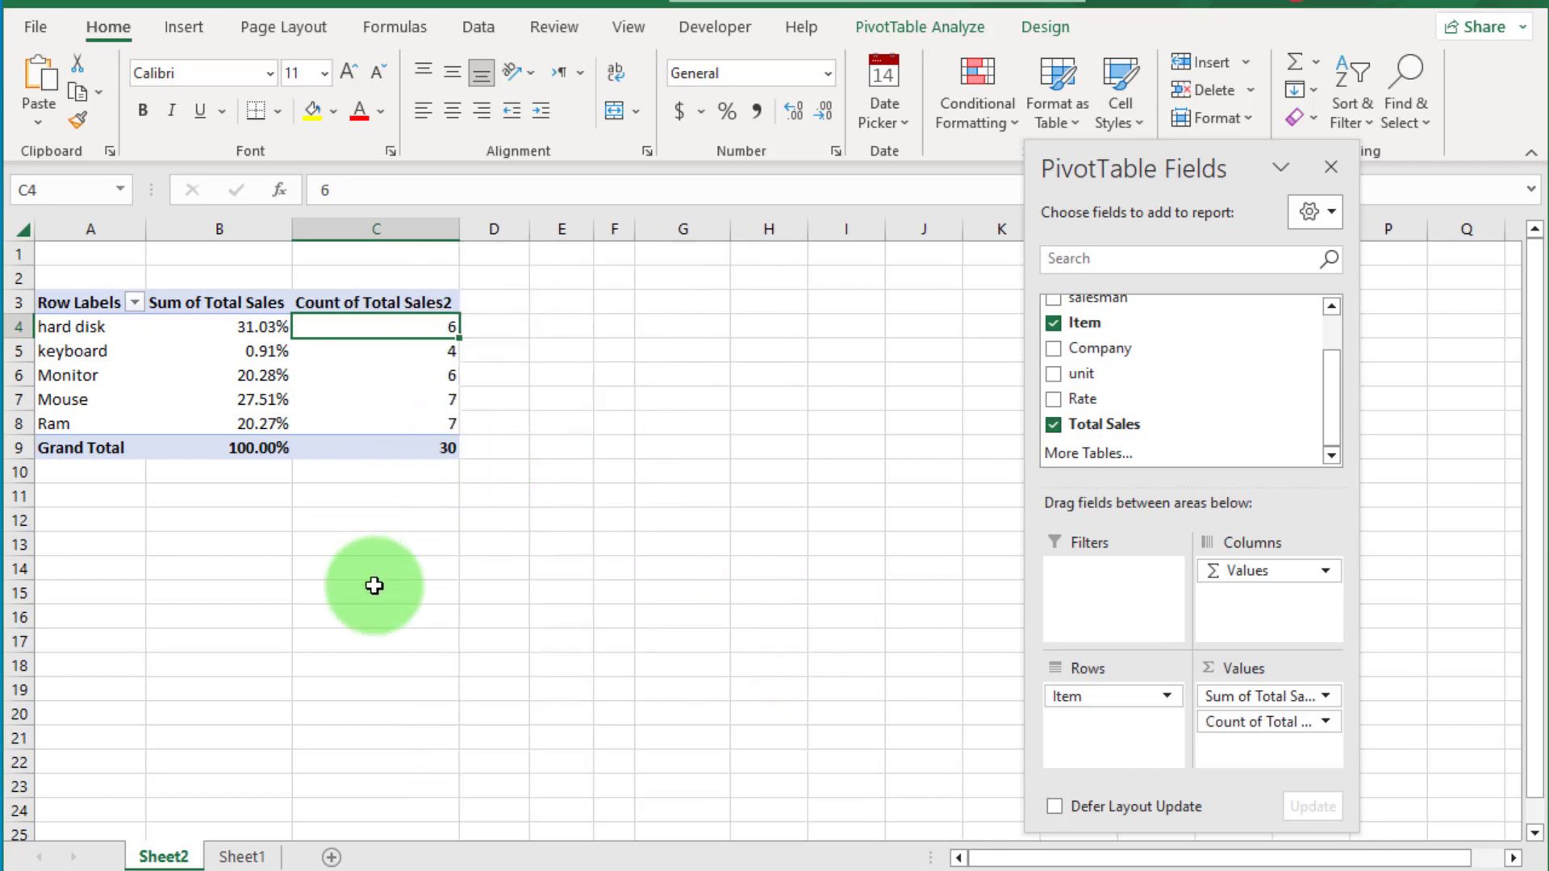
Add Total Sales to the PivotTable as a third value field, below the count
{"action": "left_click", "coordinate": [433, 537]}
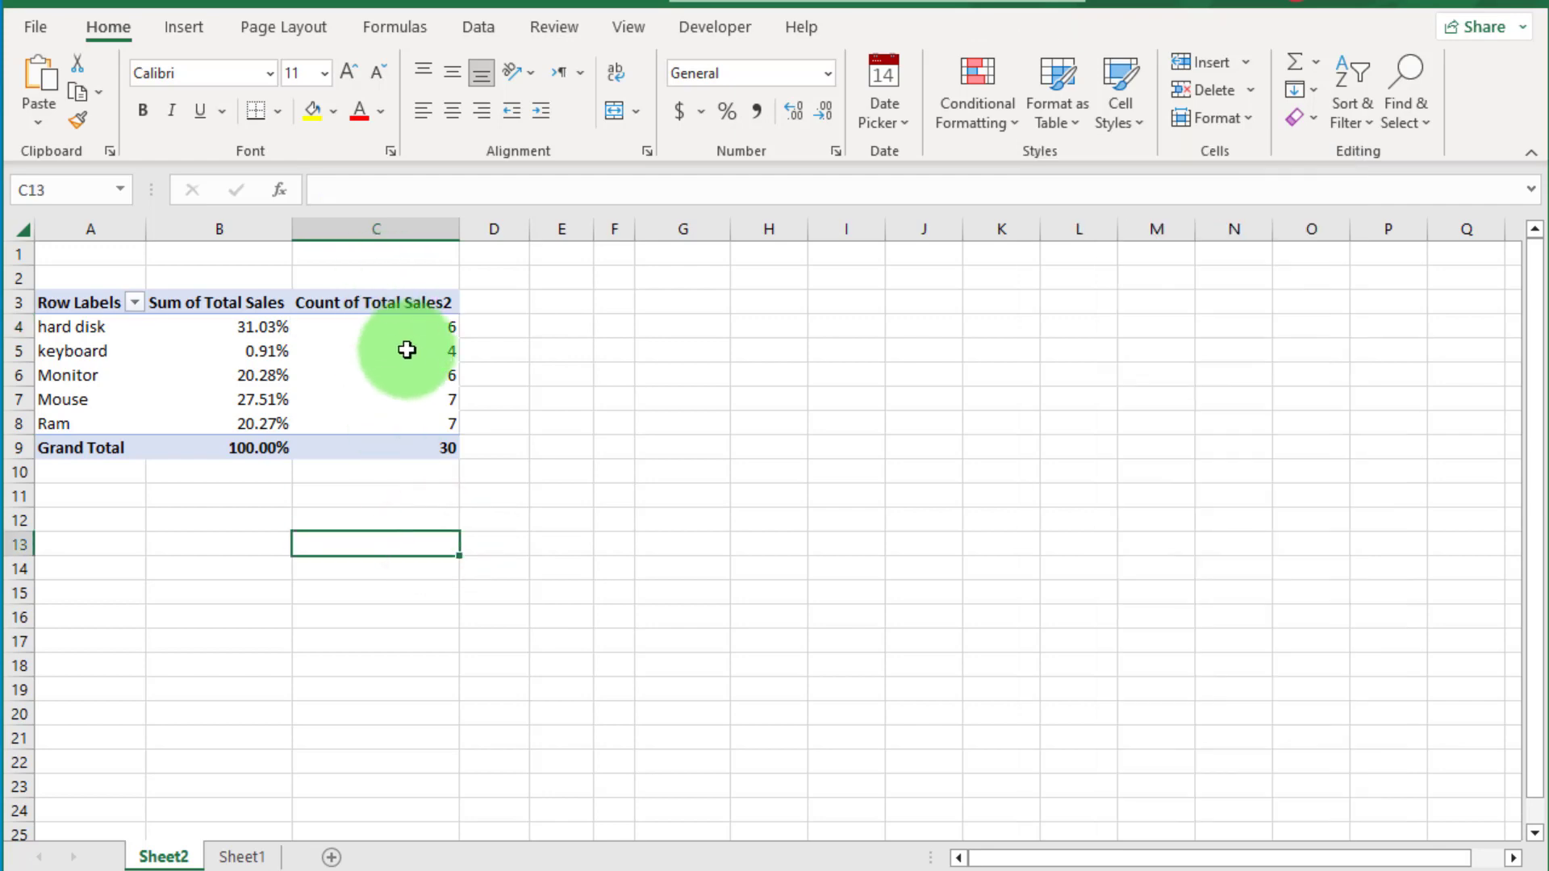
{"action": "left_click", "coordinate": [404, 350]}
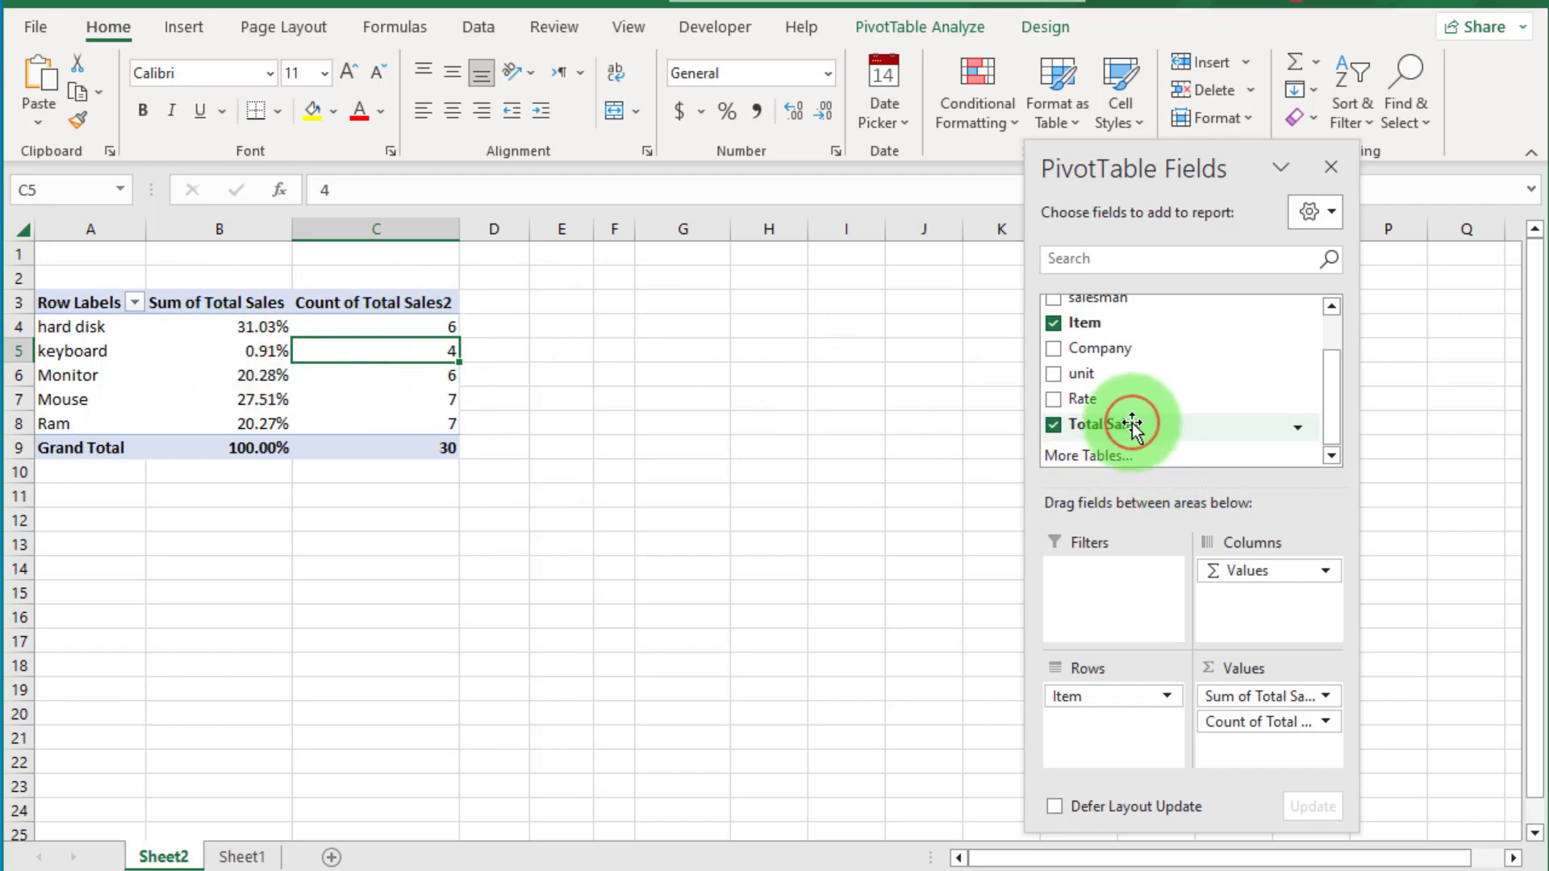
{"action": "left_click_drag", "start_coordinate": [1127, 422], "coordinate": [1269, 742]}
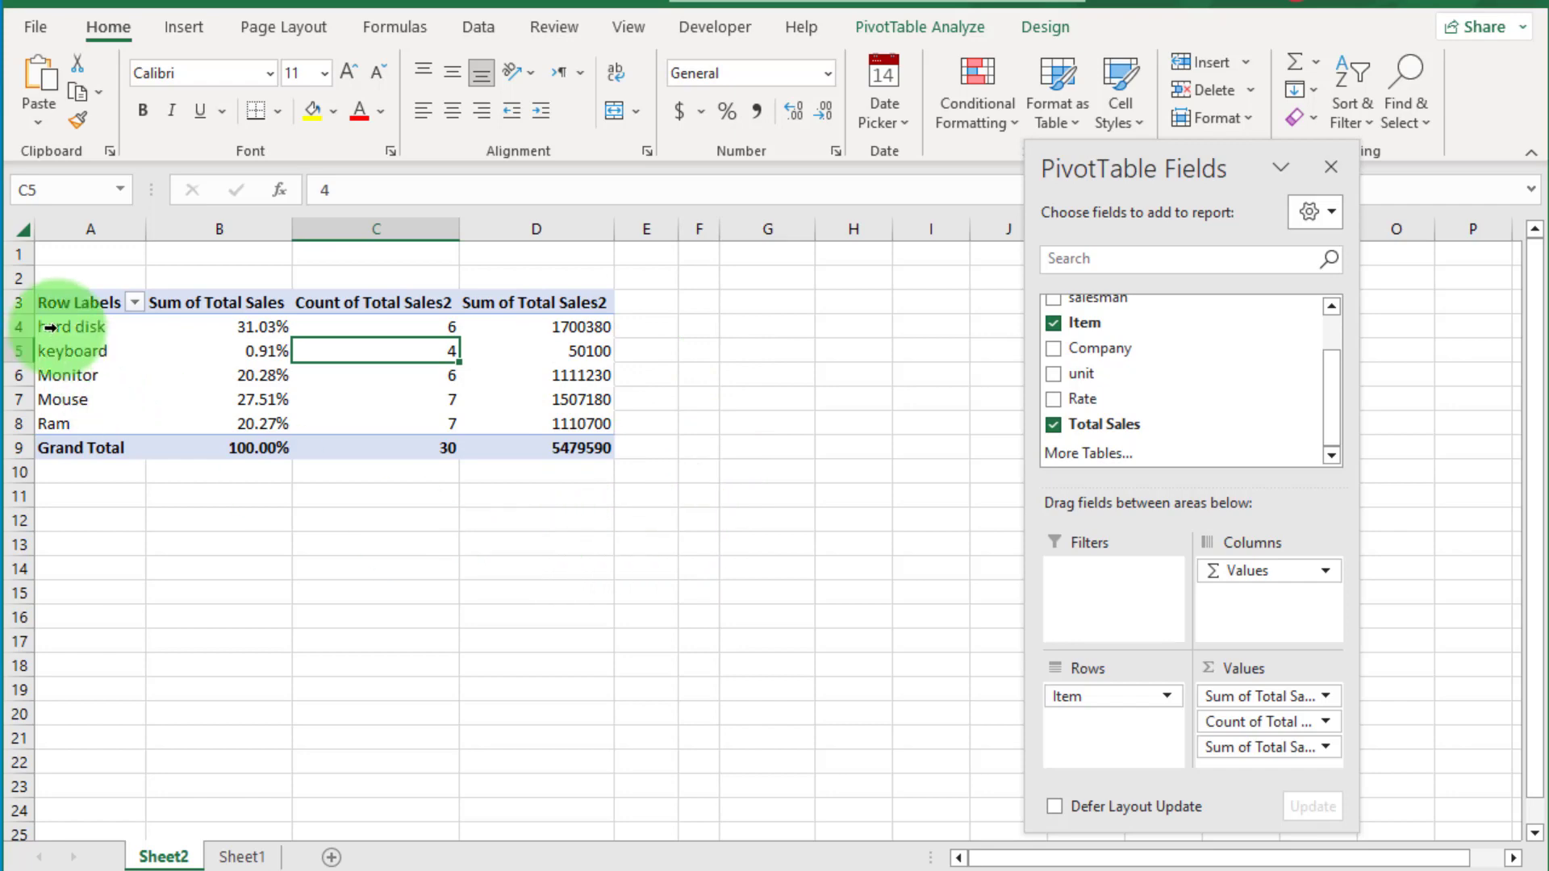
Rename the count column's header to "No. of Transaction" and the third value column's header to "Total sales"
{"action": "left_click", "coordinate": [23, 326]}
{"action": "left_click_drag", "start_coordinate": [88, 325], "coordinate": [376, 302]}
{"action": "type", "text": "No. of"}
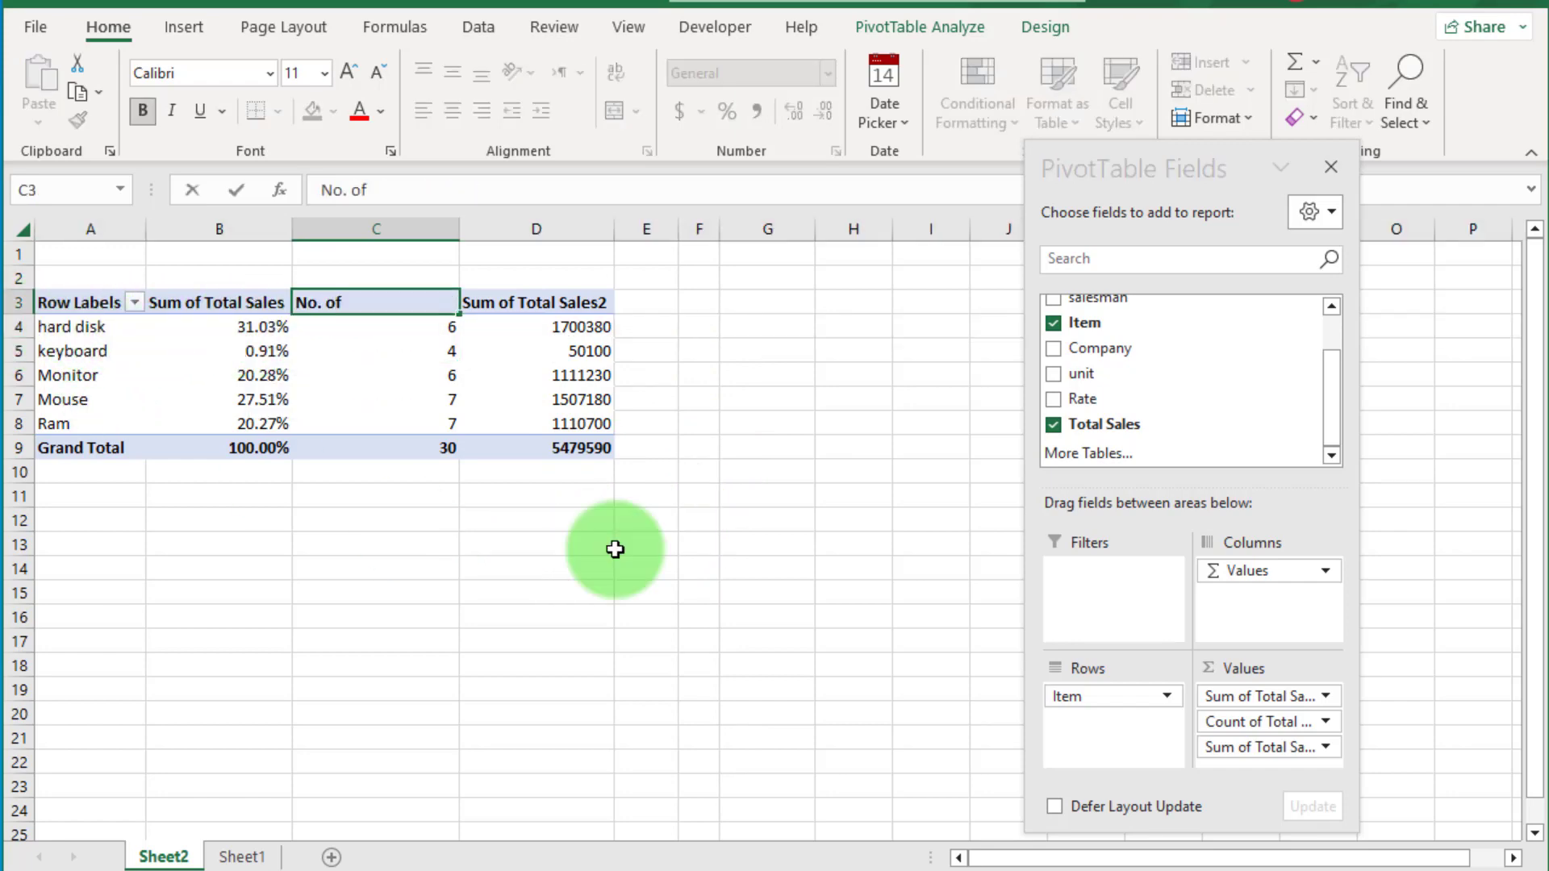
{"action": "type", "text": " Transaction"}
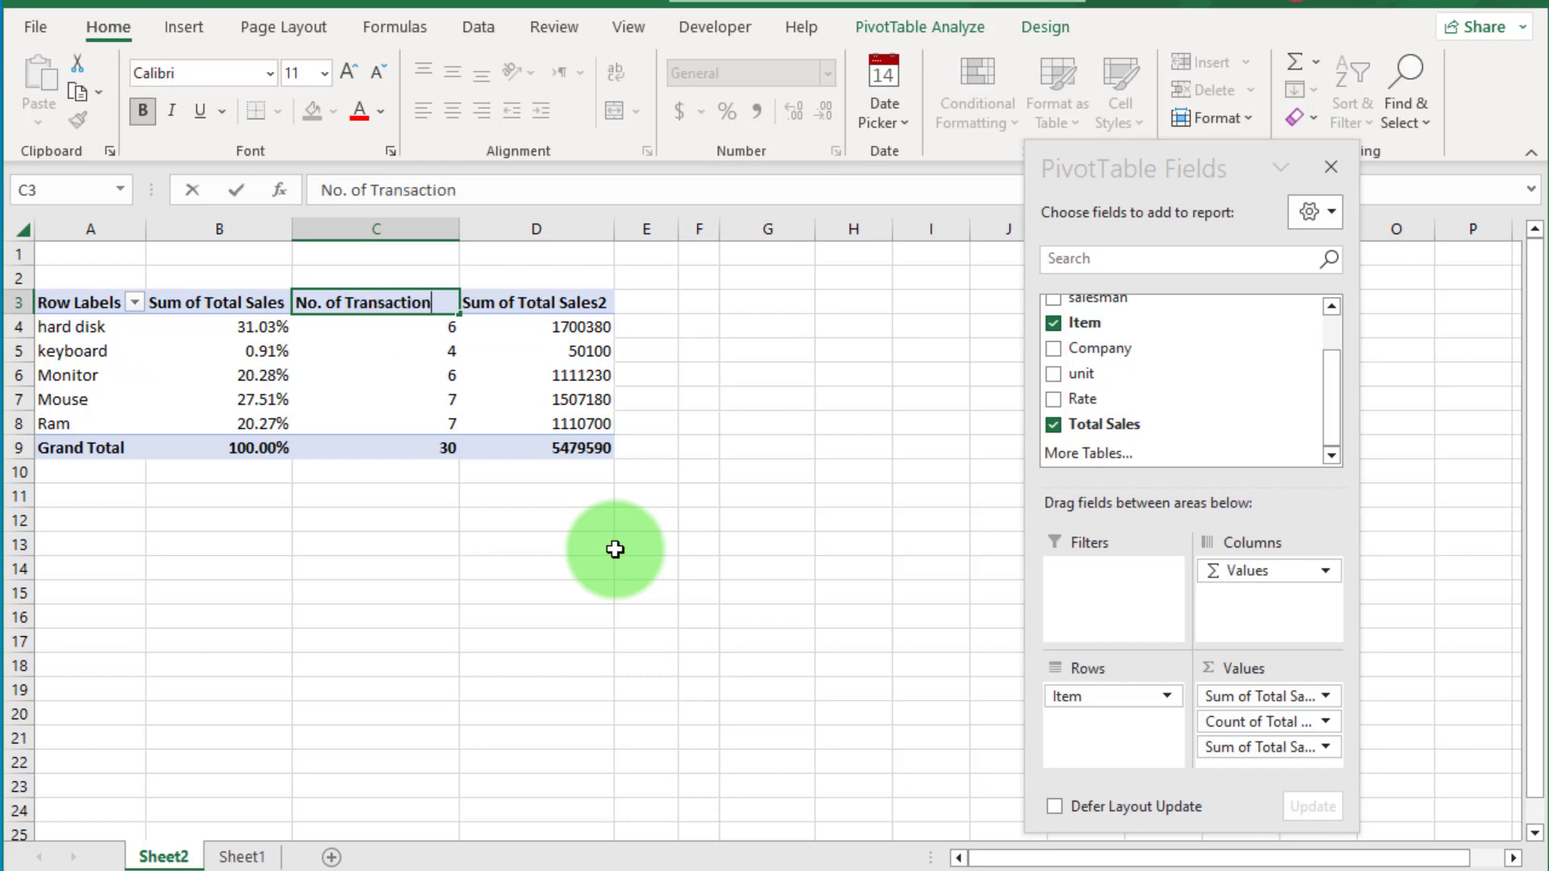
{"action": "left_click", "coordinate": [564, 303]}
{"action": "type", "text": "Total sales"}
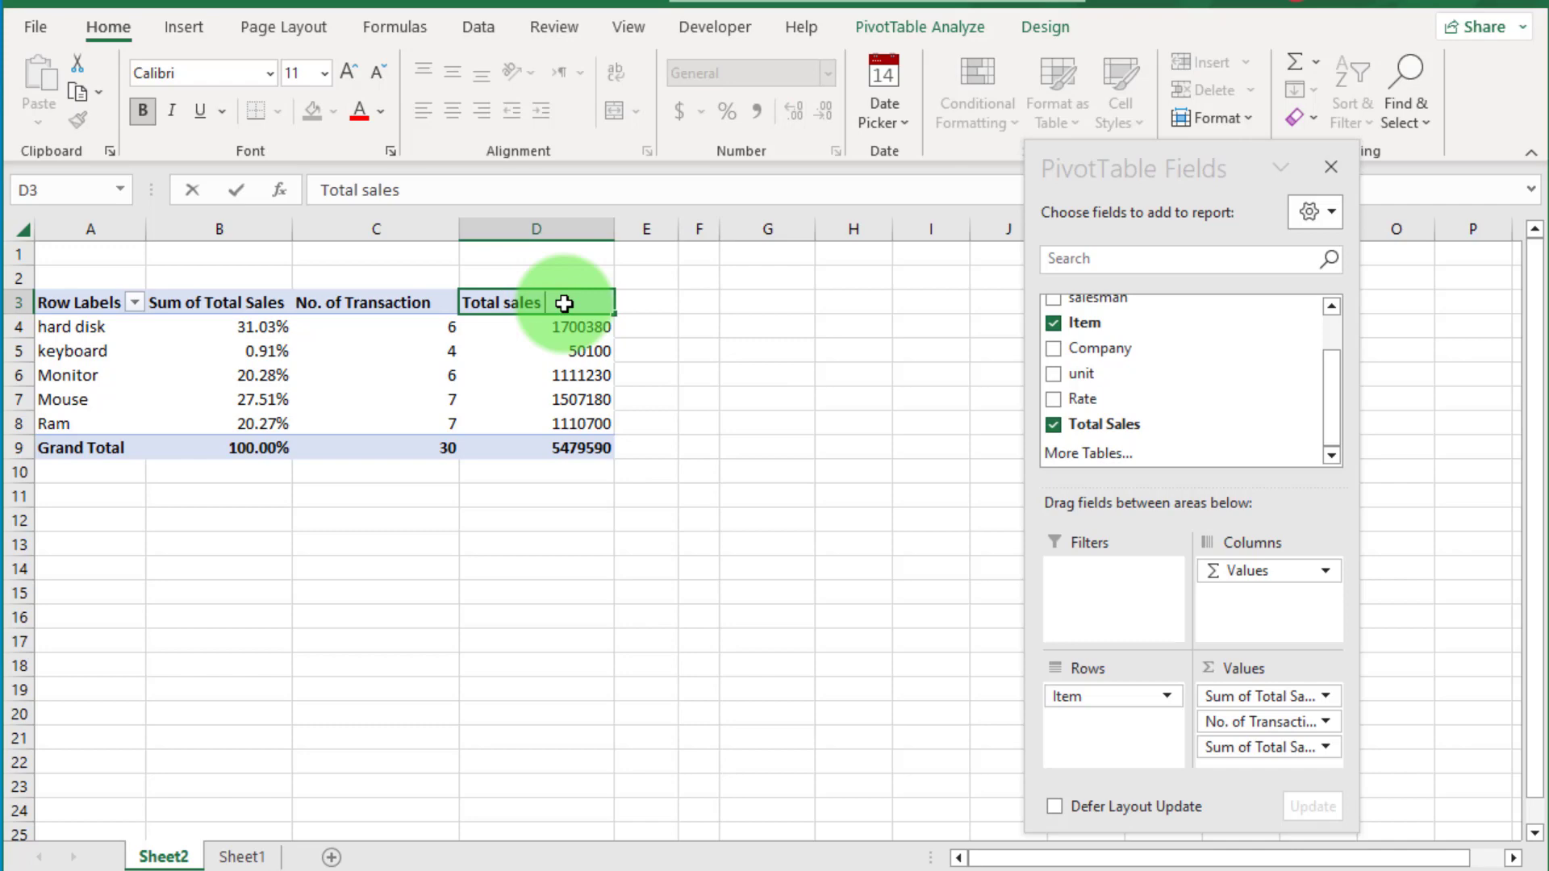
{"action": "key", "text": "Return"}
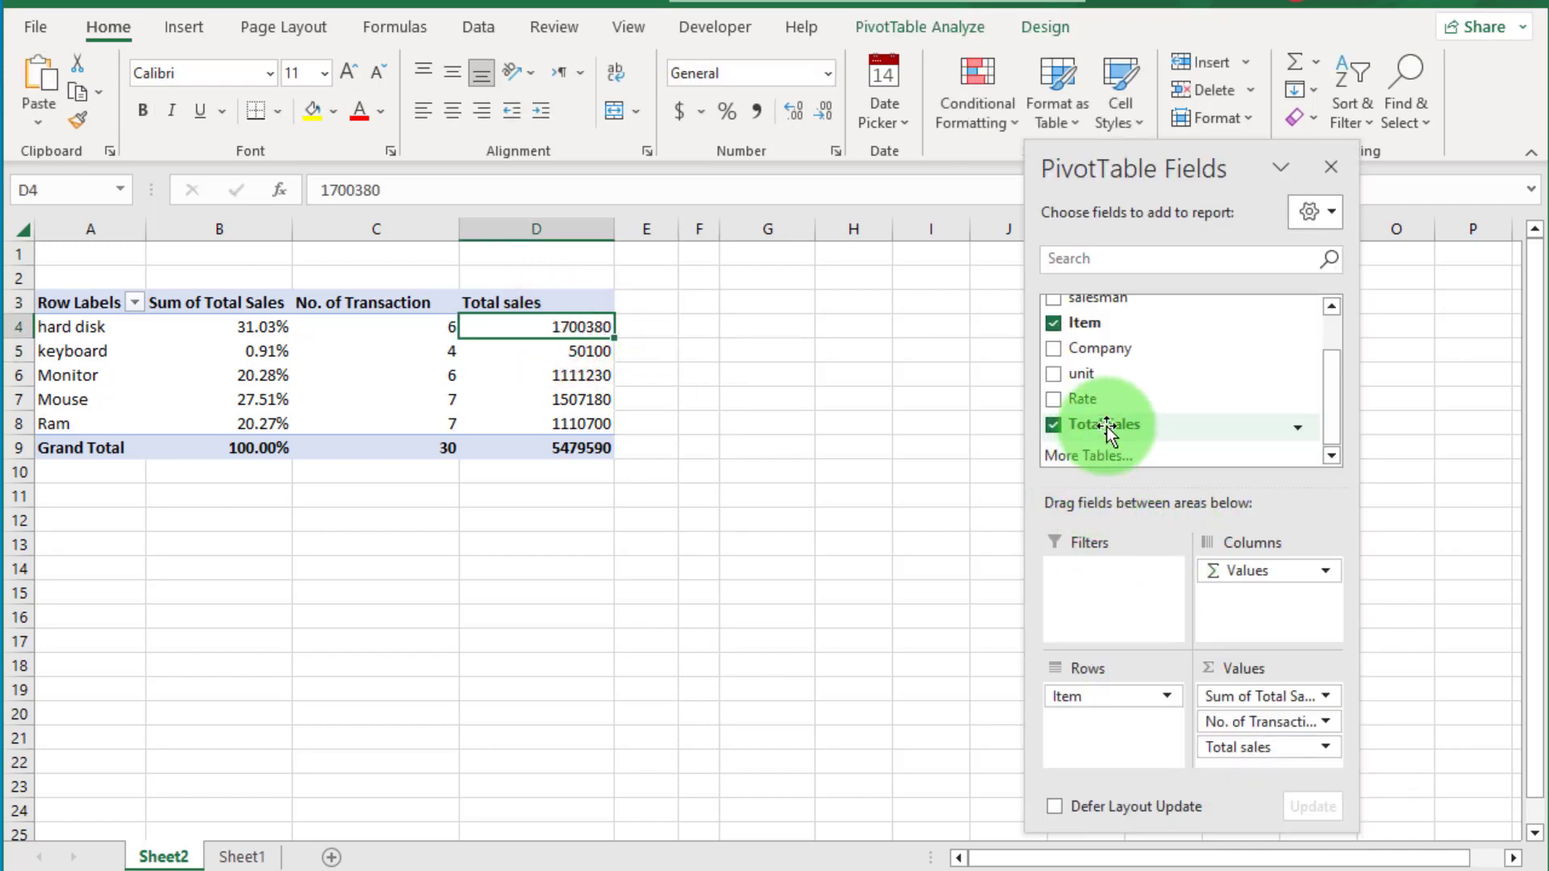
Add Total Sales to the PivotTable as a fourth value field and rename its column header to "Ranks"
{"action": "left_click_drag", "start_coordinate": [1107, 427], "coordinate": [1245, 767]}
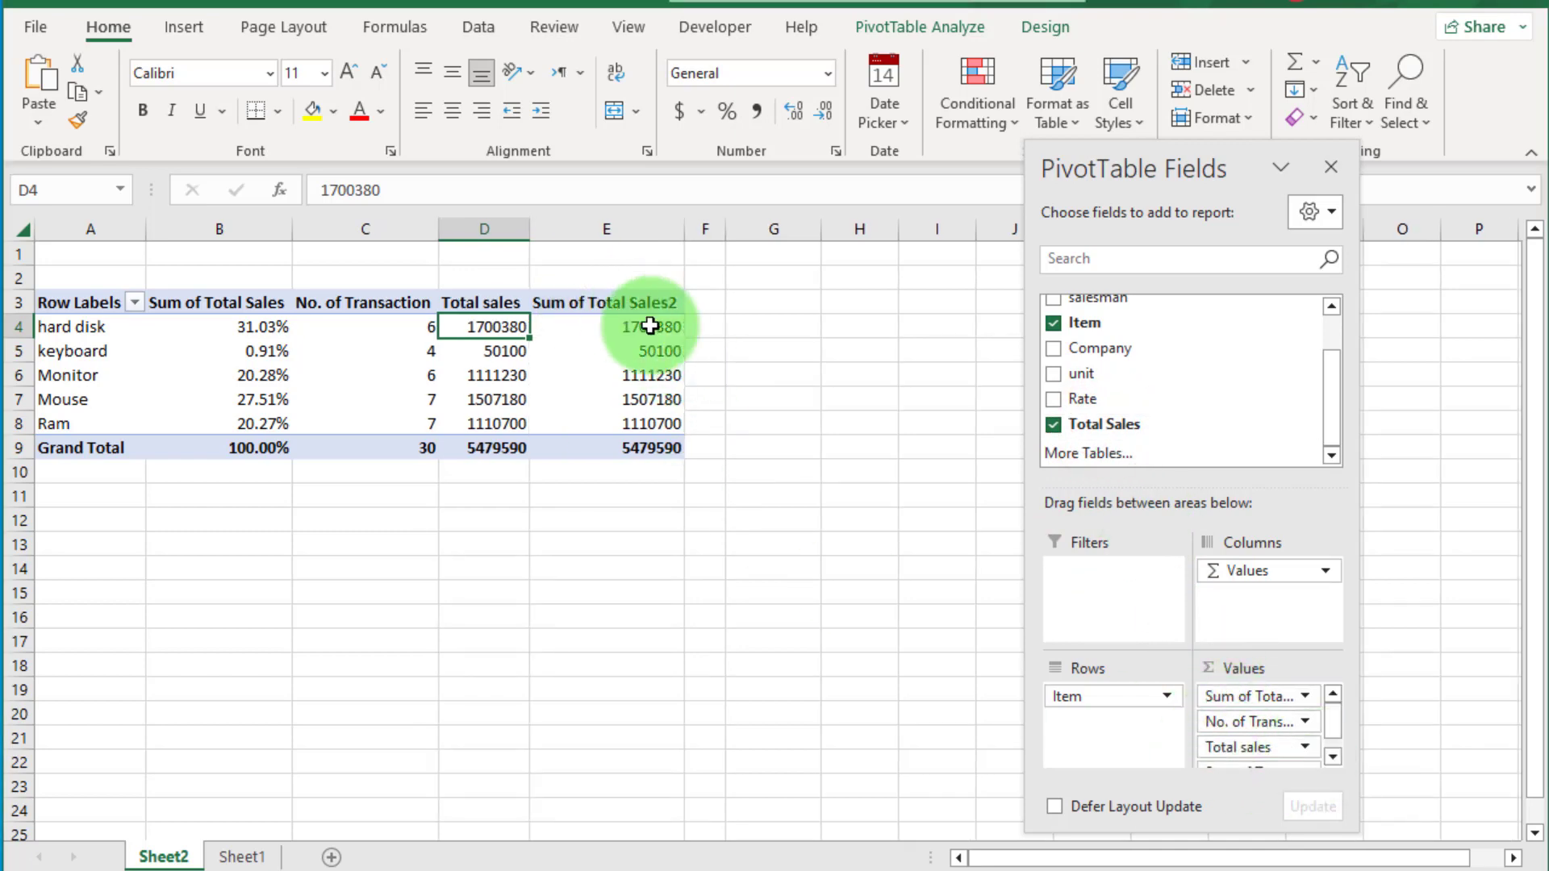
{"action": "left_click", "coordinate": [642, 301]}
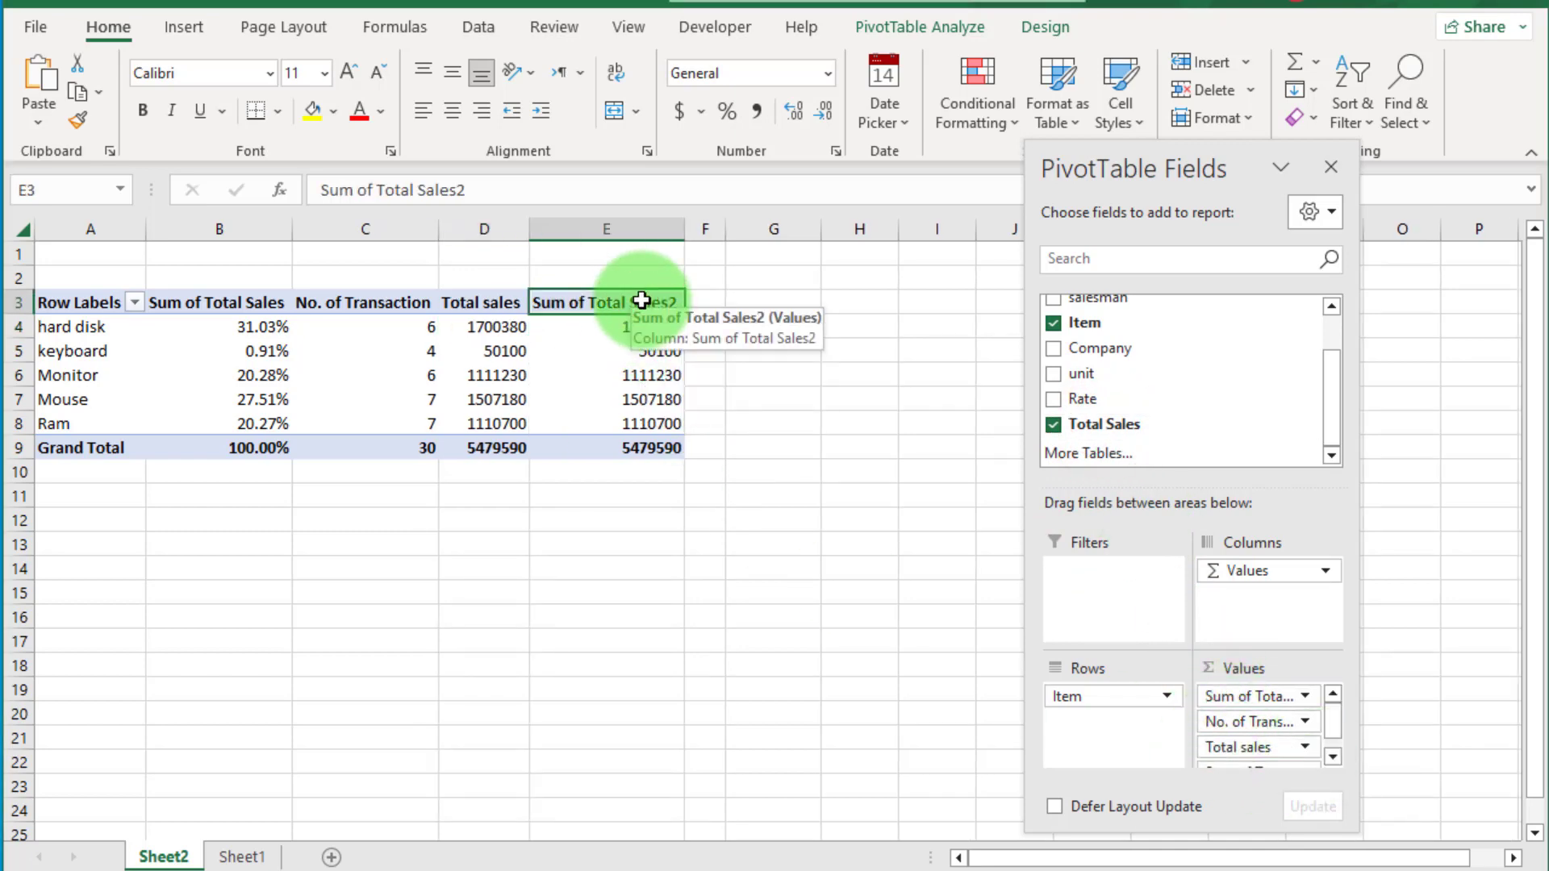
{"action": "type", "text": "R"}
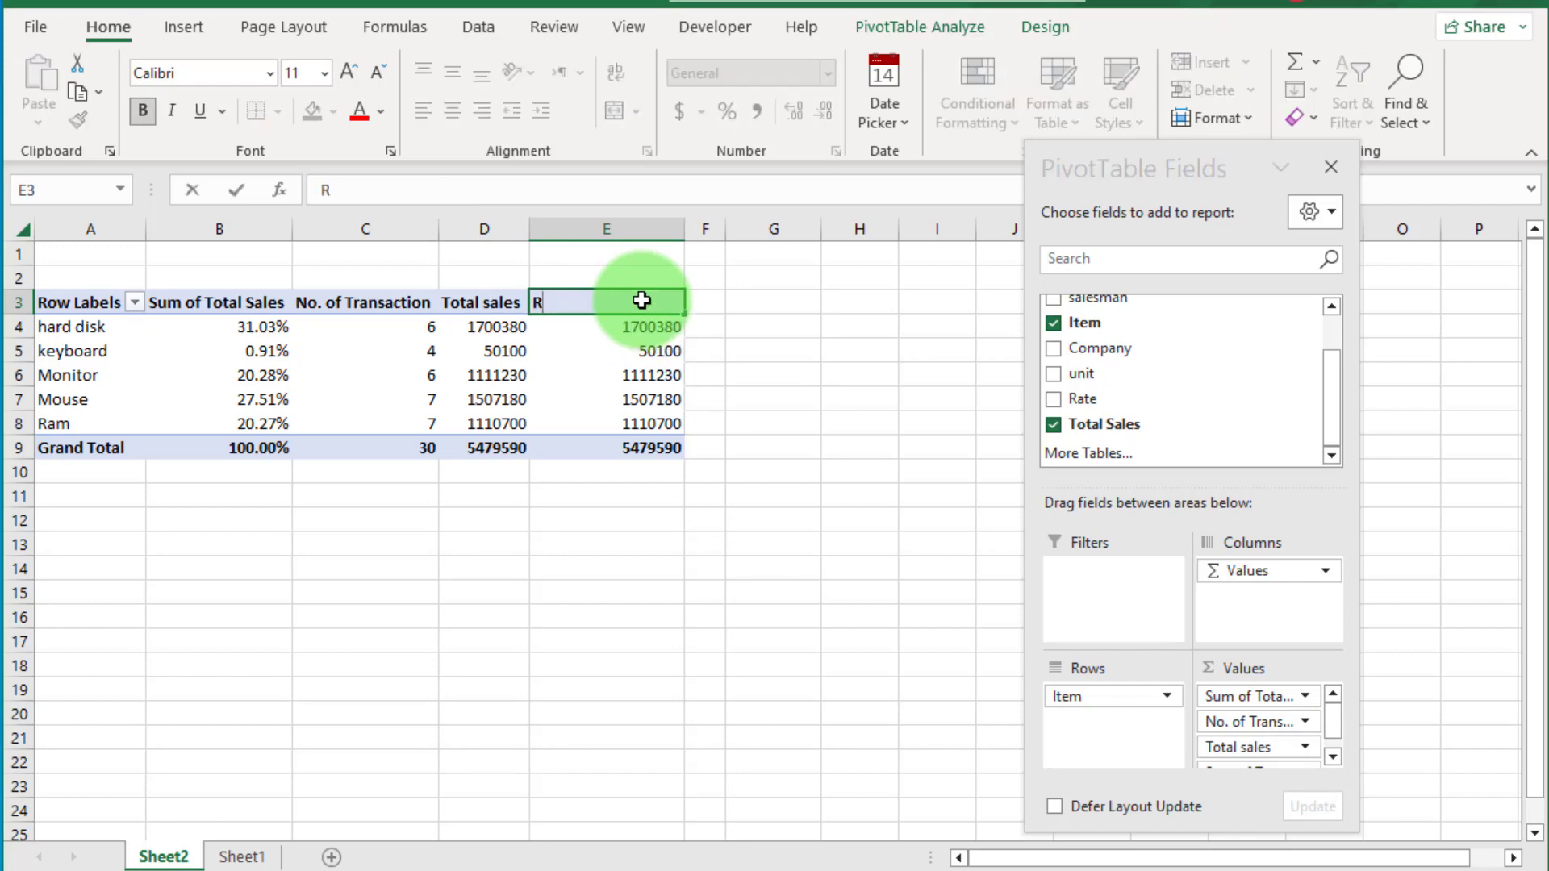
{"action": "type", "text": "anks"}
{"action": "key", "text": "Return"}
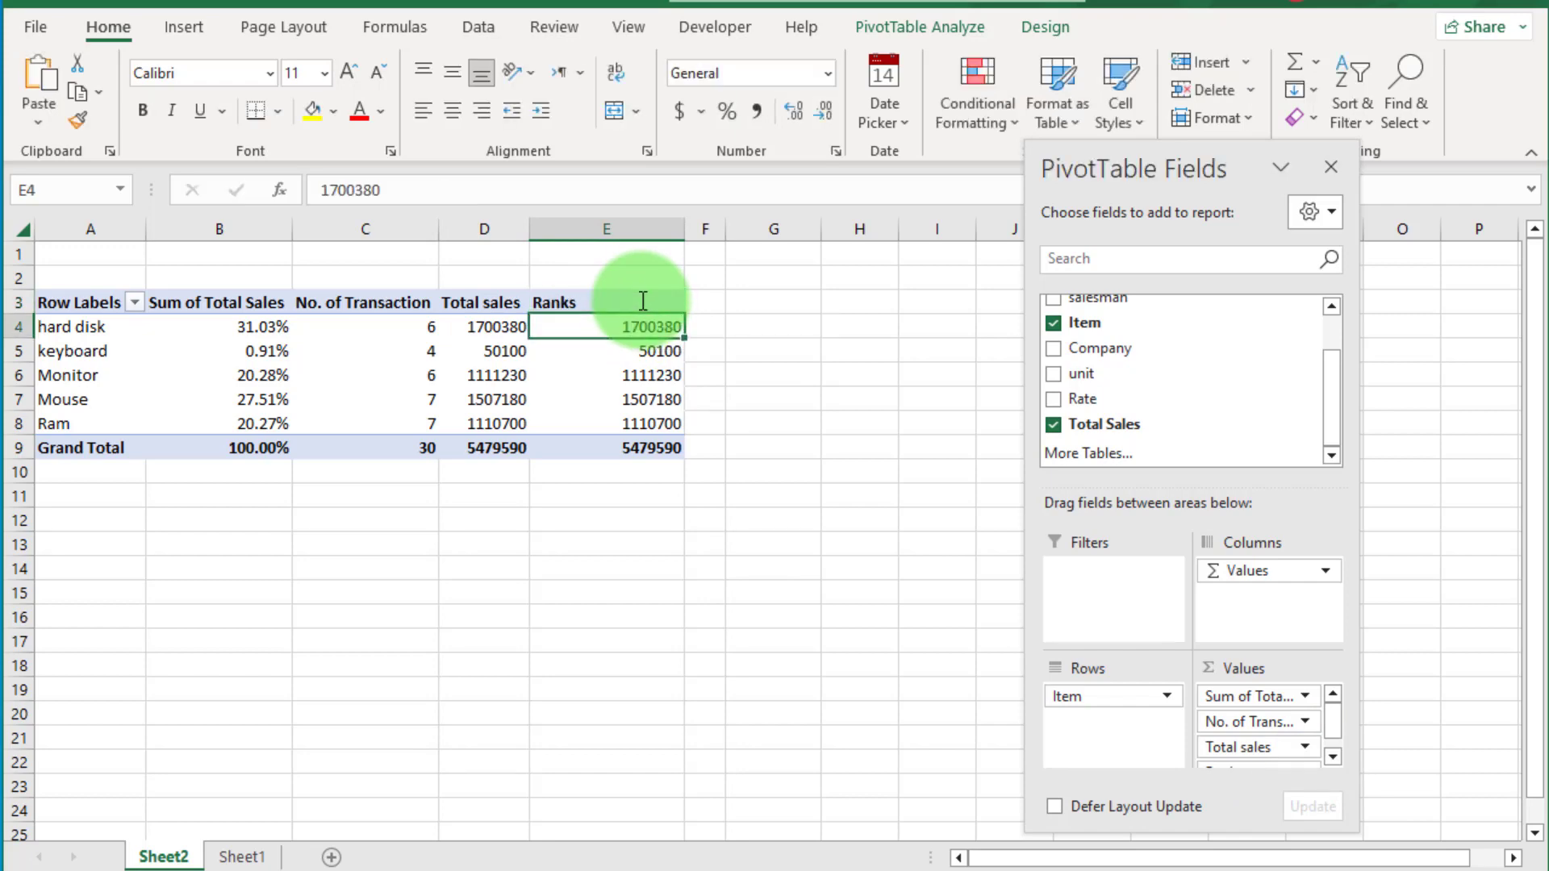
Show the Ranks column's values as Rank Smallest to Largest, with Item as the base field
{"action": "right_click", "coordinate": [647, 332]}
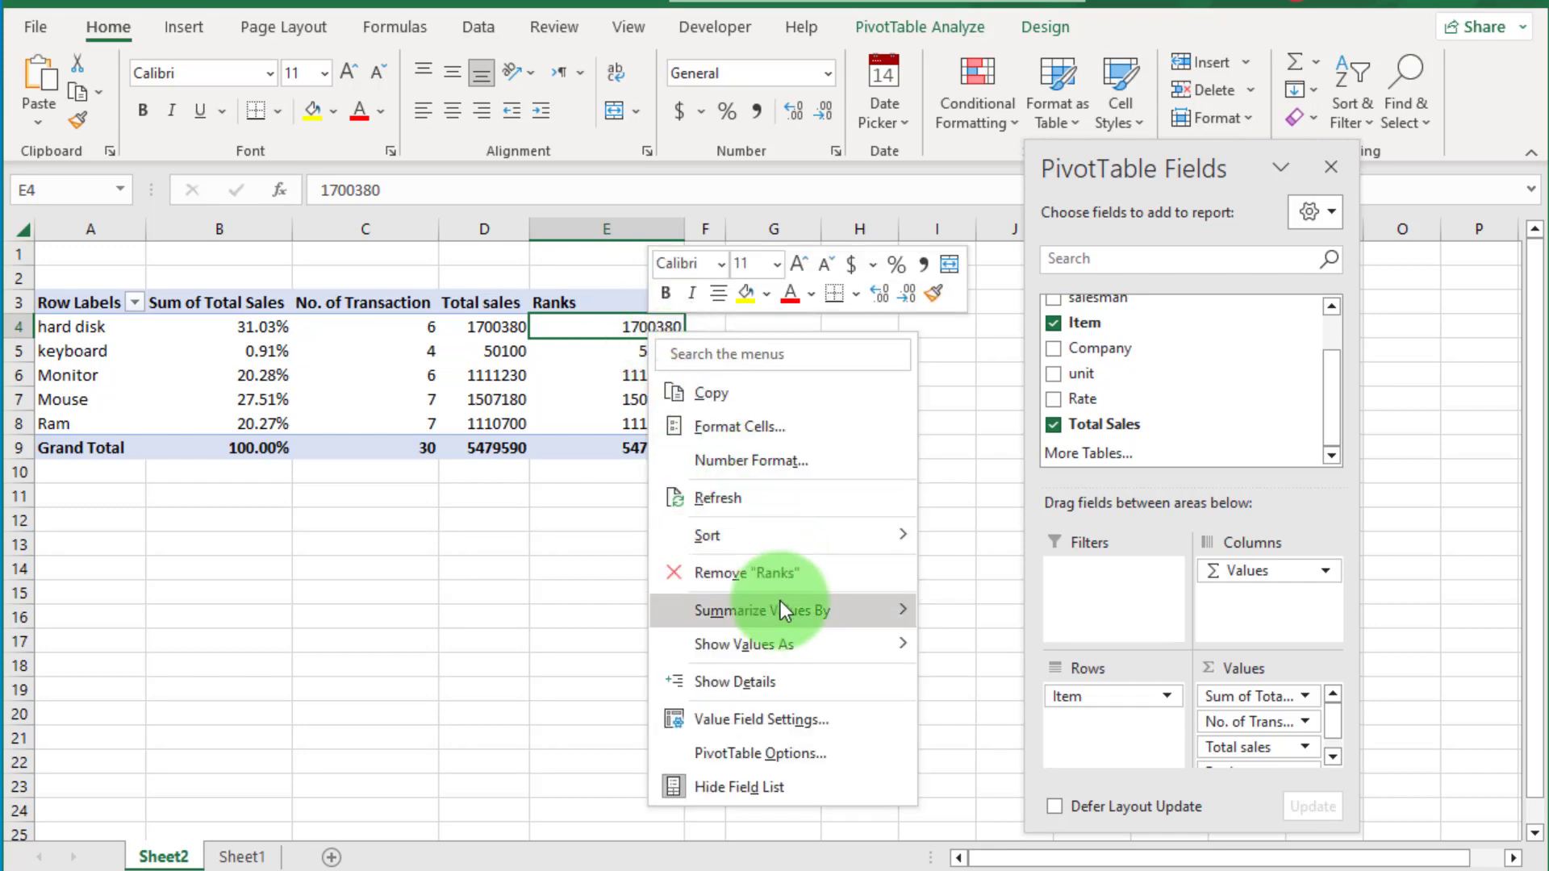
{"action": "mouse_move", "coordinate": [767, 645]}
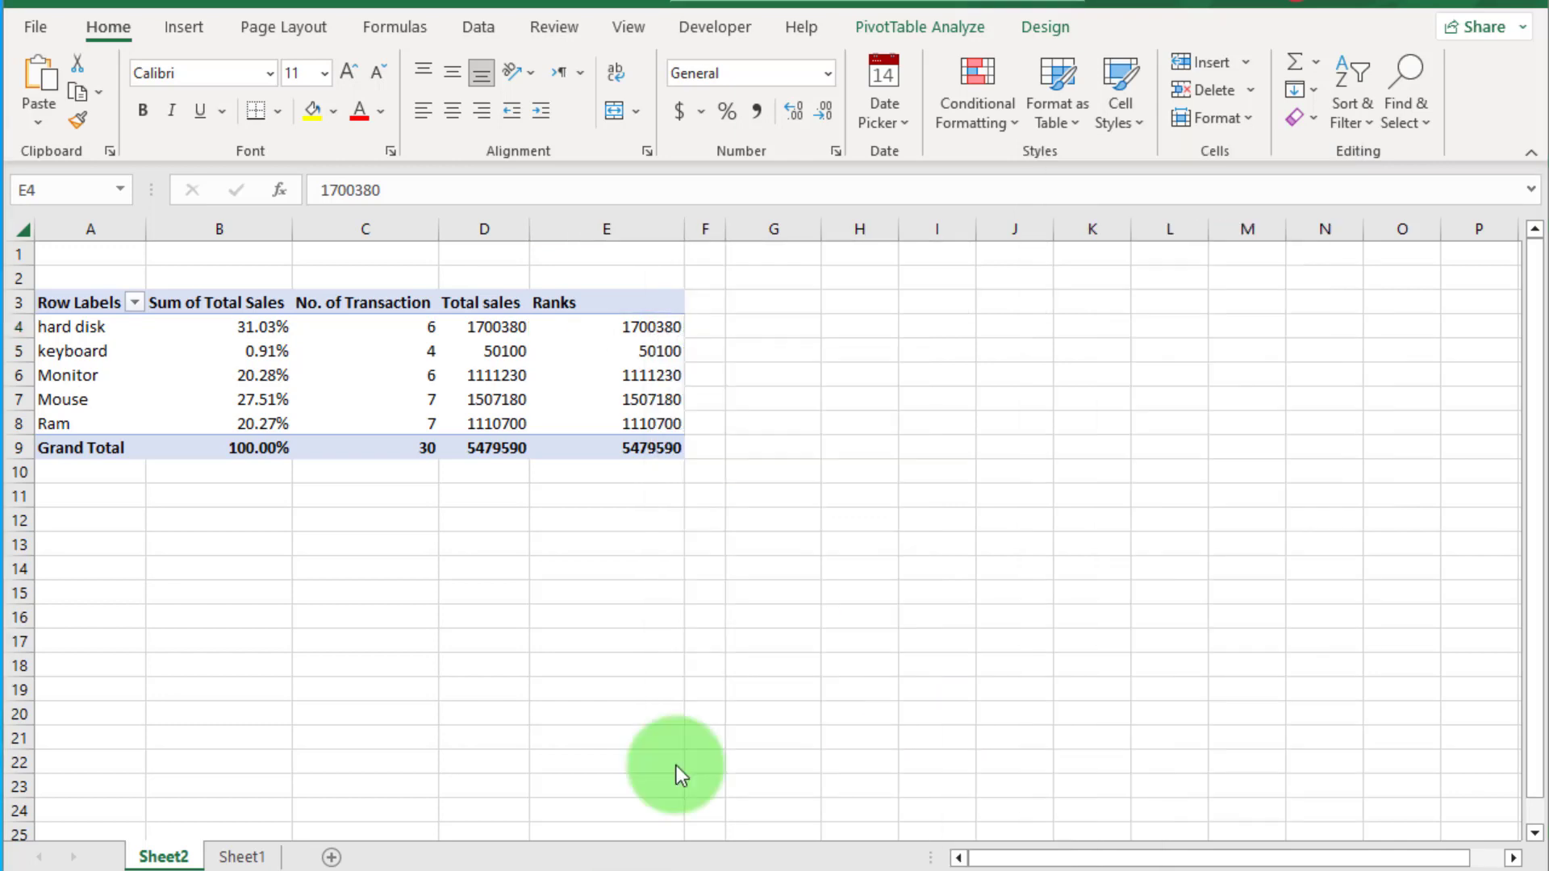
{"action": "left_click", "coordinate": [651, 332]}
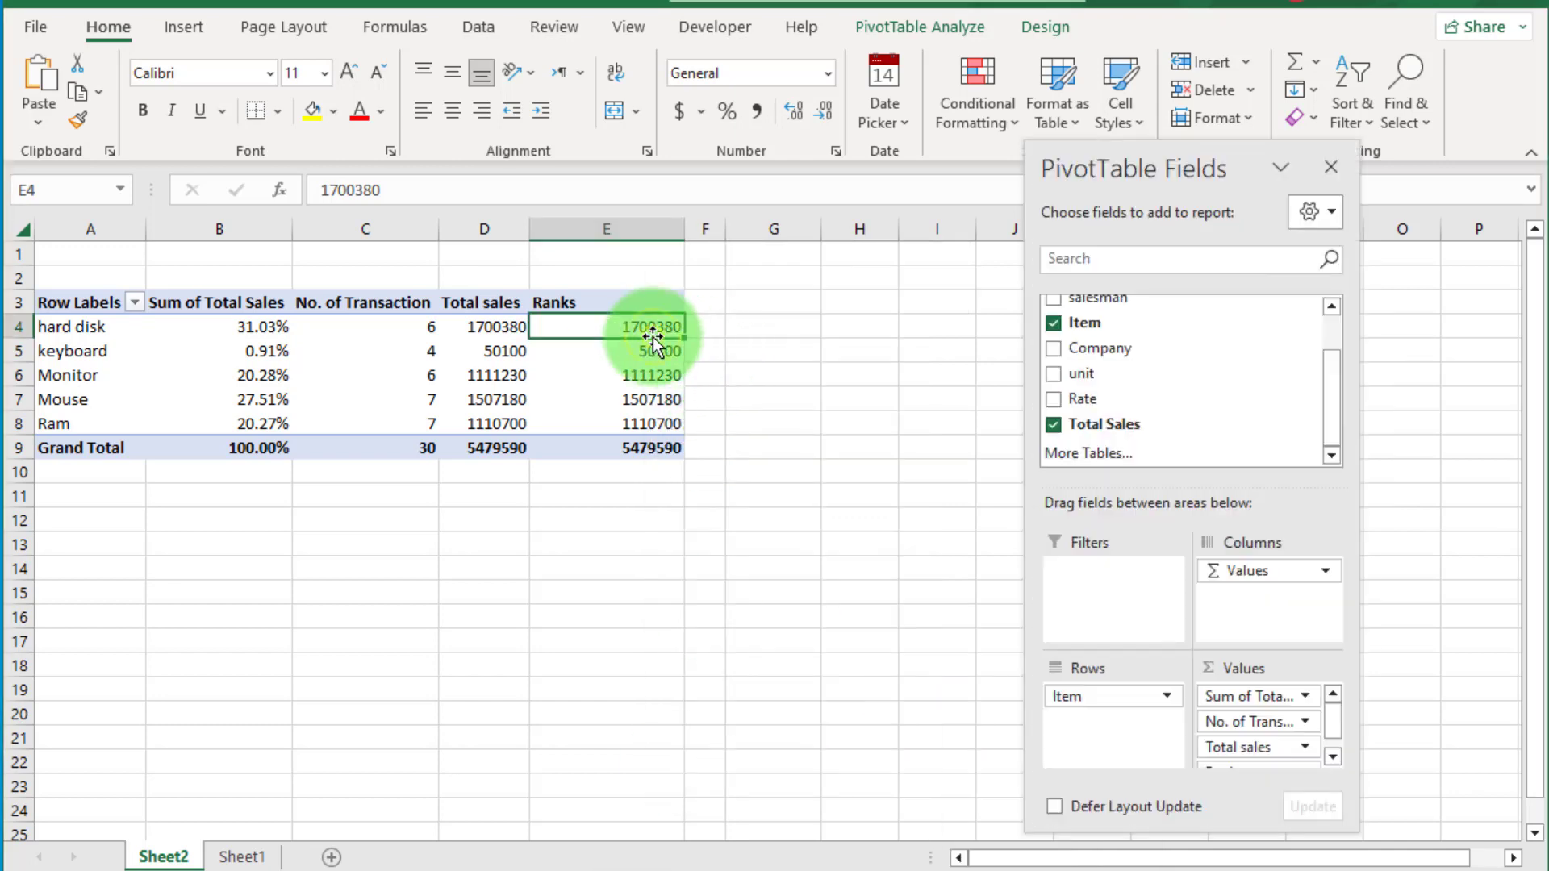
{"action": "right_click", "coordinate": [653, 349]}
{"action": "mouse_move", "coordinate": [848, 667]}
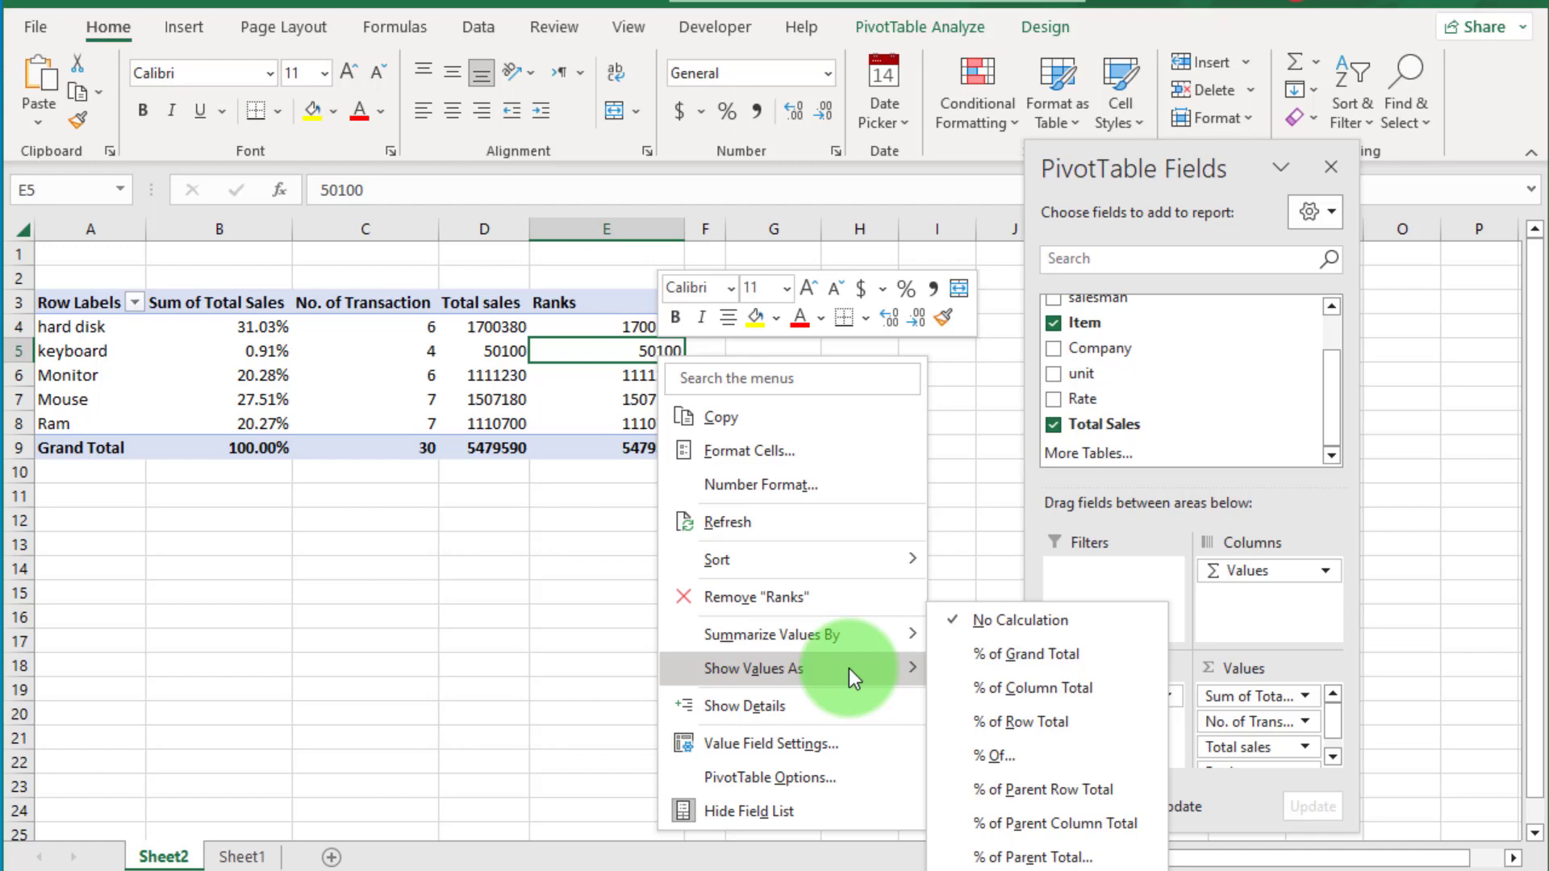
{"action": "left_click", "coordinate": [1040, 870]}
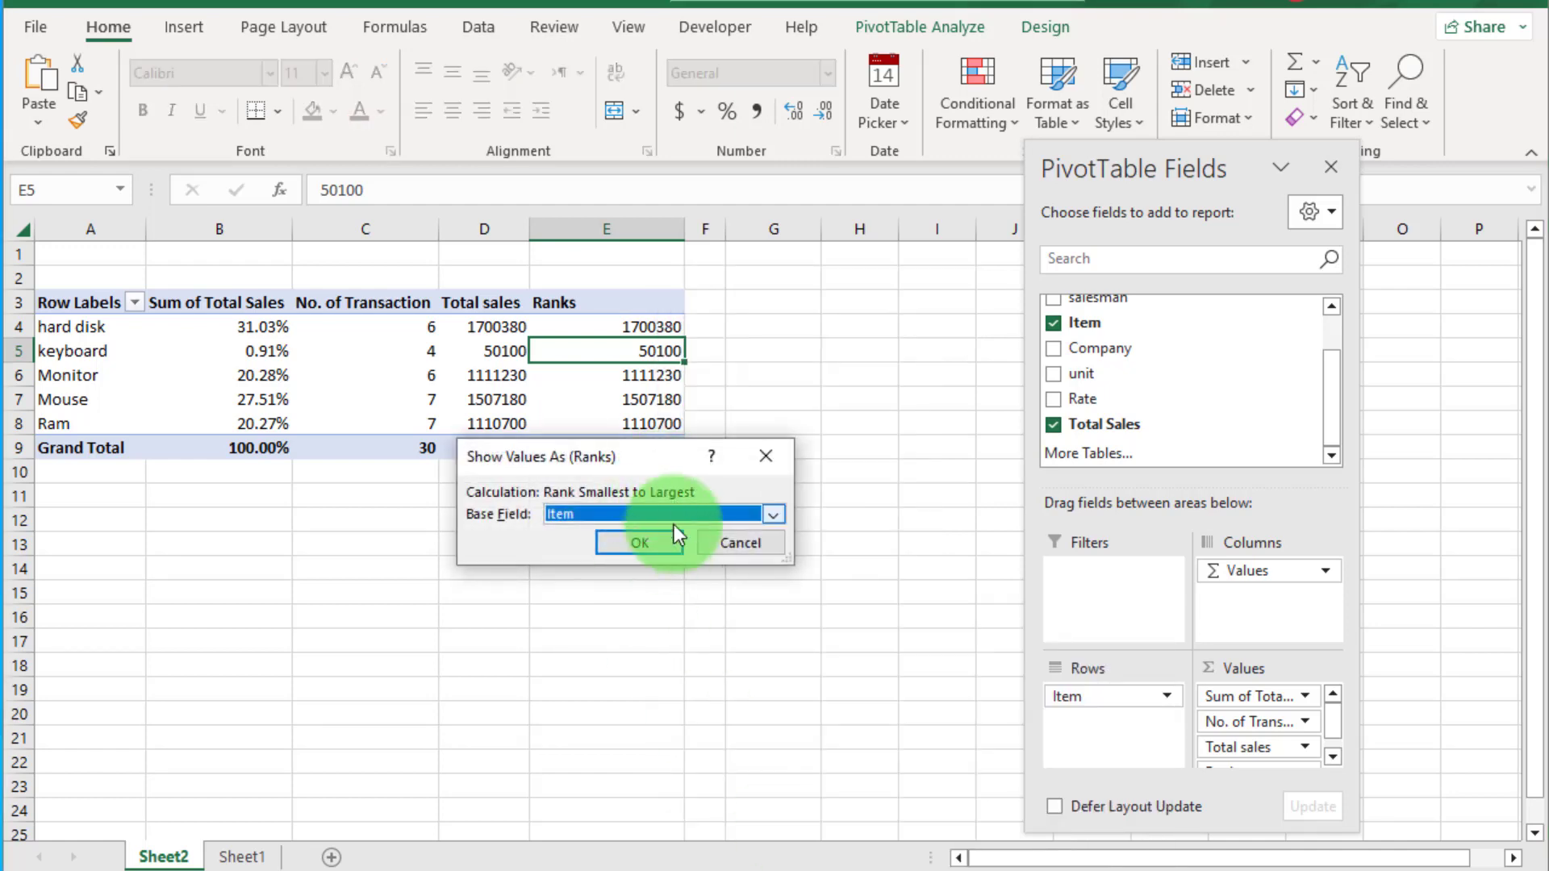
{"action": "left_click", "coordinate": [642, 545]}
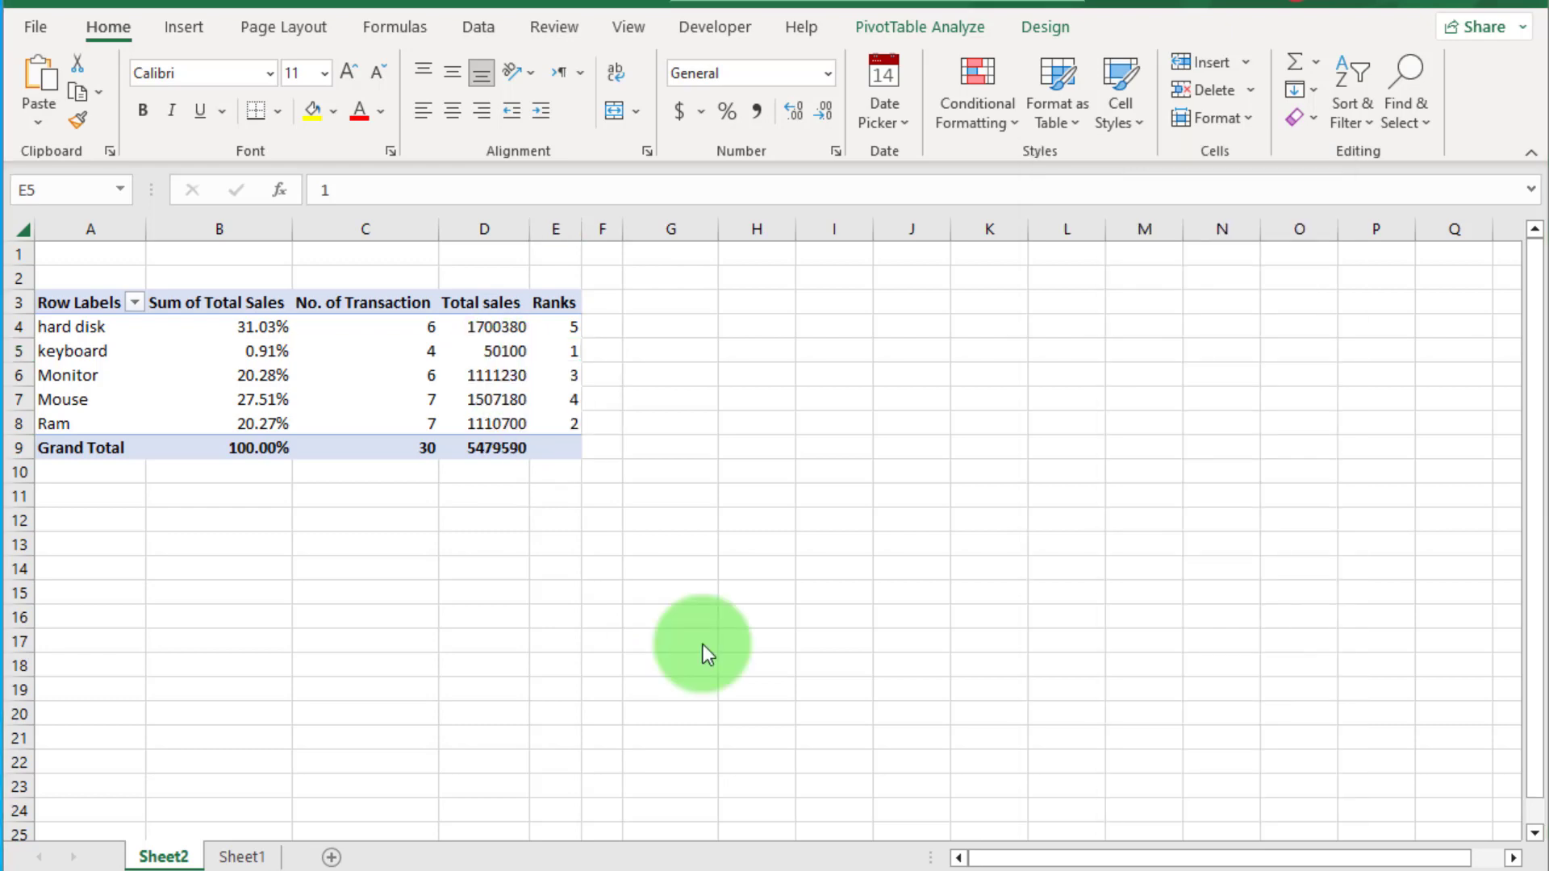
Check the PivotTable sheet's print preview without printing, and look through the source data on Sheet1
{"action": "key", "text": "ctrl+p"}
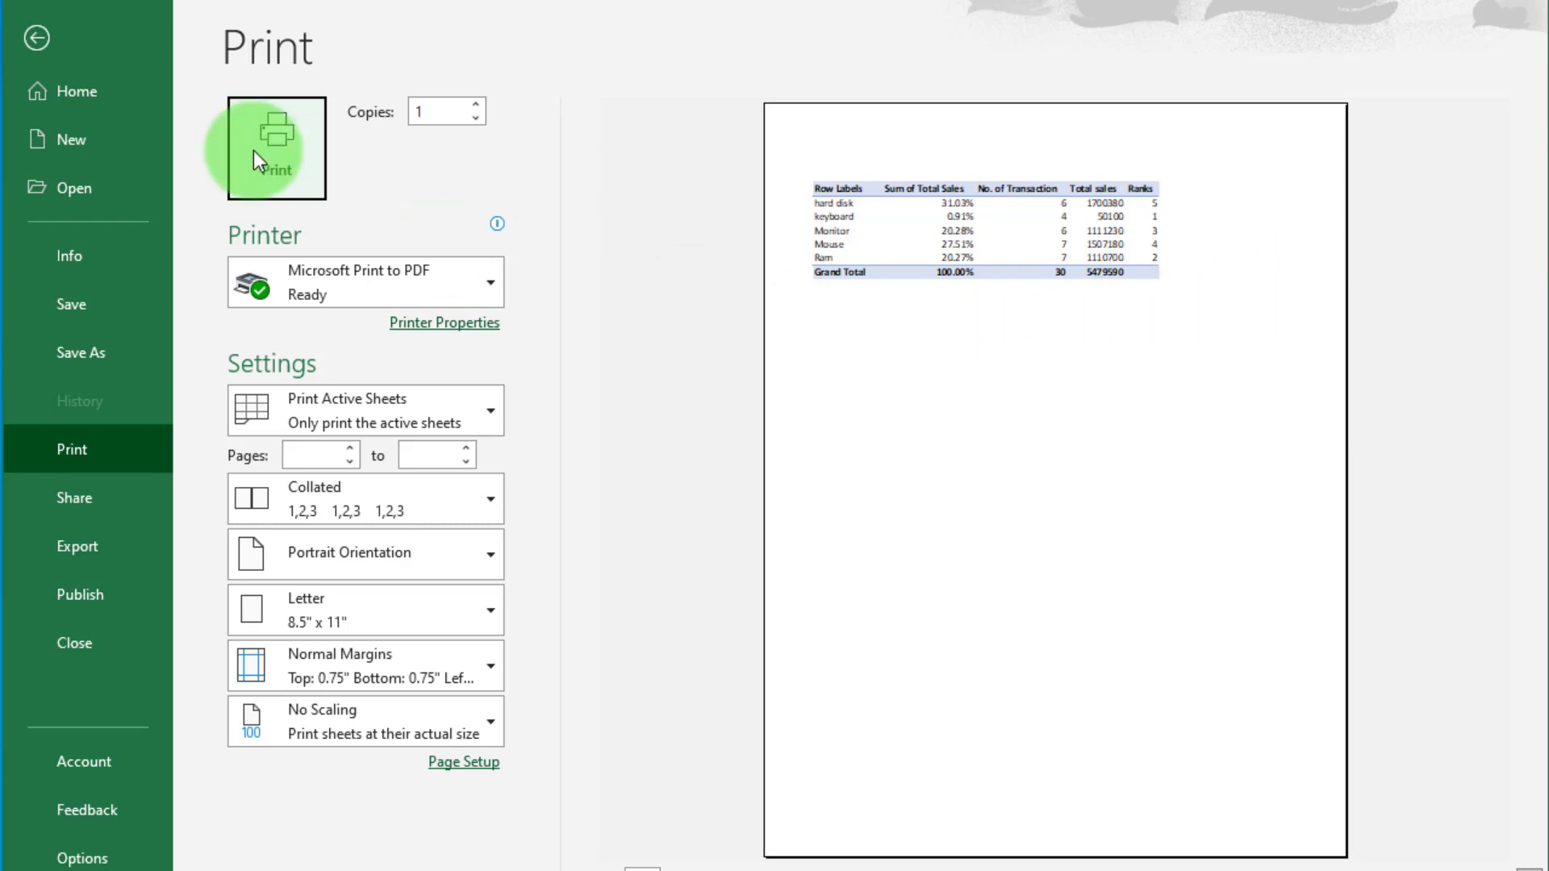
{"action": "left_click", "coordinate": [32, 38]}
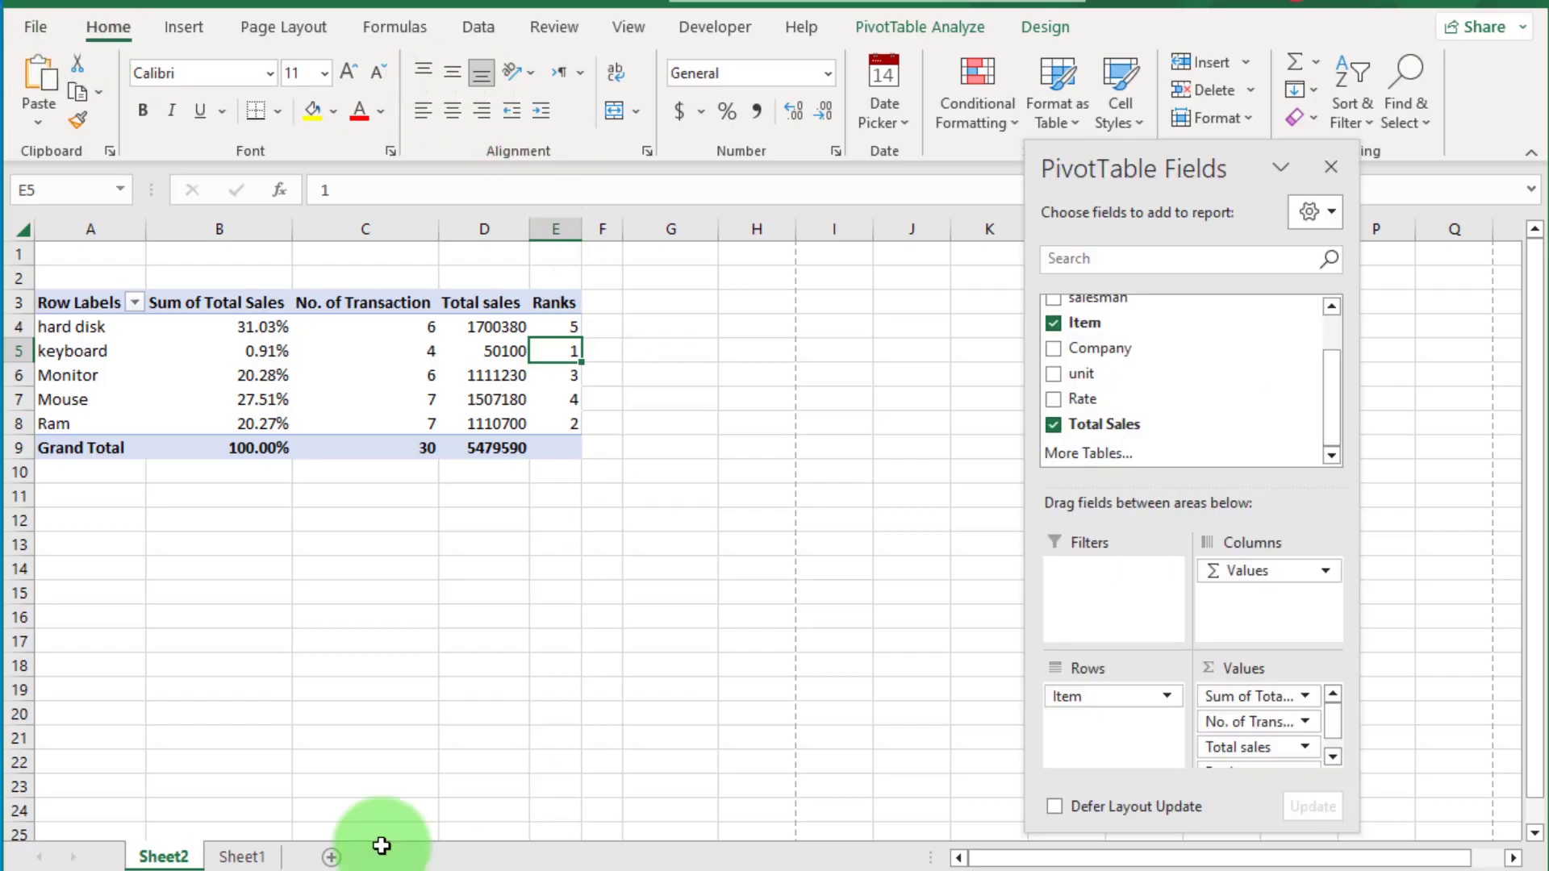
{"action": "left_click", "coordinate": [238, 858]}
{"action": "scroll", "coordinate": [760, 380], "scroll_direction": "down", "scroll_amount": 4}
{"action": "scroll", "coordinate": [761, 395], "scroll_direction": "up", "scroll_amount": 4}
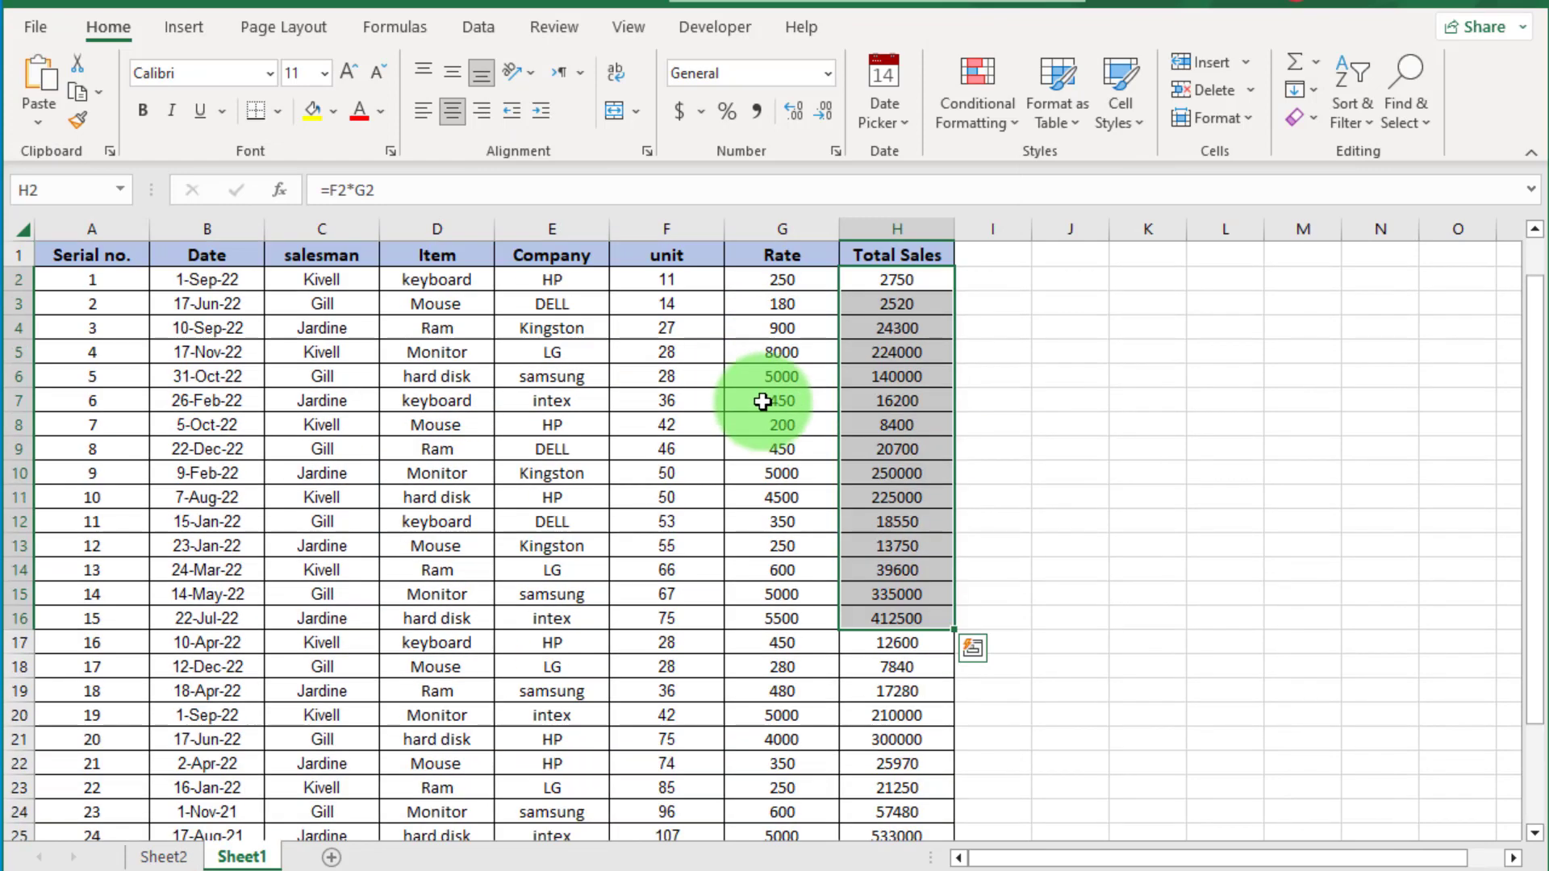
{"action": "scroll", "coordinate": [767, 418], "scroll_direction": "down", "scroll_amount": 5}
{"action": "scroll", "coordinate": [767, 419], "scroll_direction": "up", "scroll_amount": 5}
Return to Sheet2 and view the PivotTable's print preview again, leaving it without printing
{"action": "left_click", "coordinate": [161, 857]}
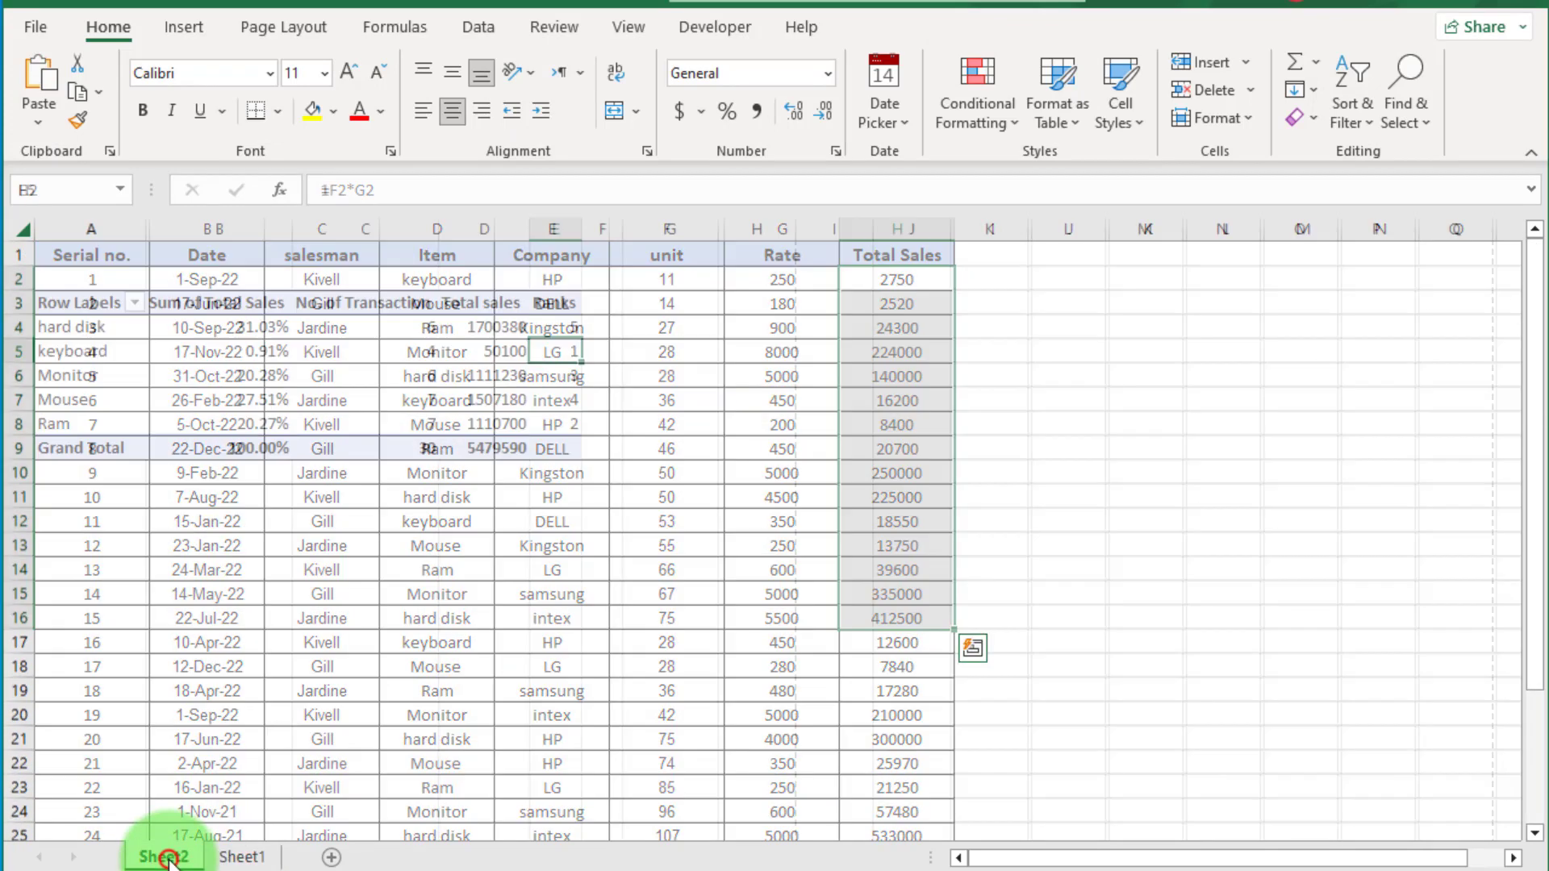
{"action": "key", "text": "ctrl+p"}
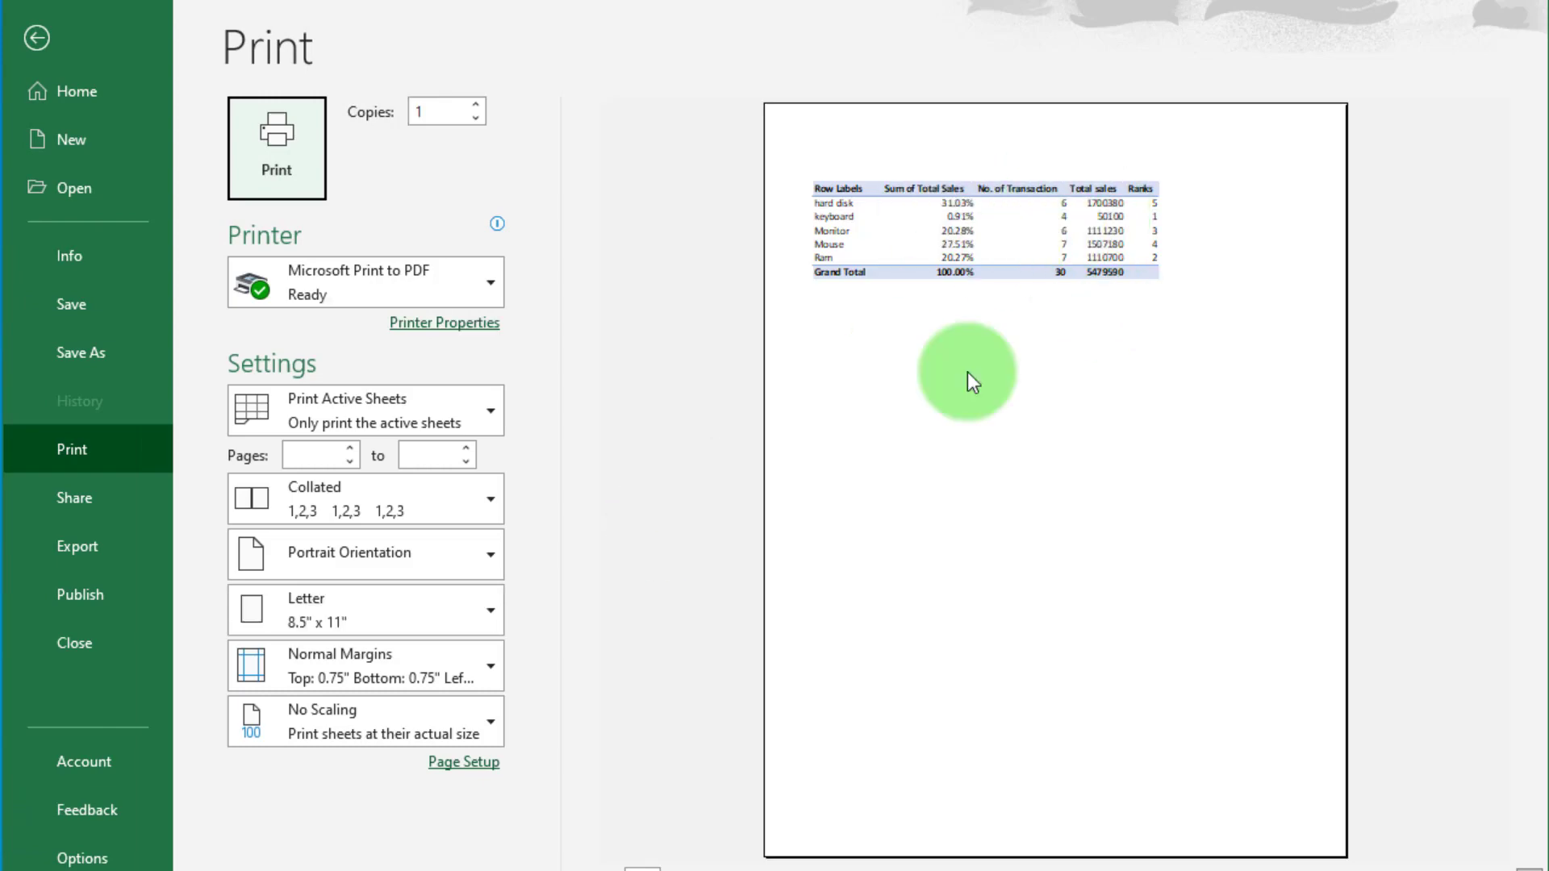
{"action": "left_click", "coordinate": [36, 38]}
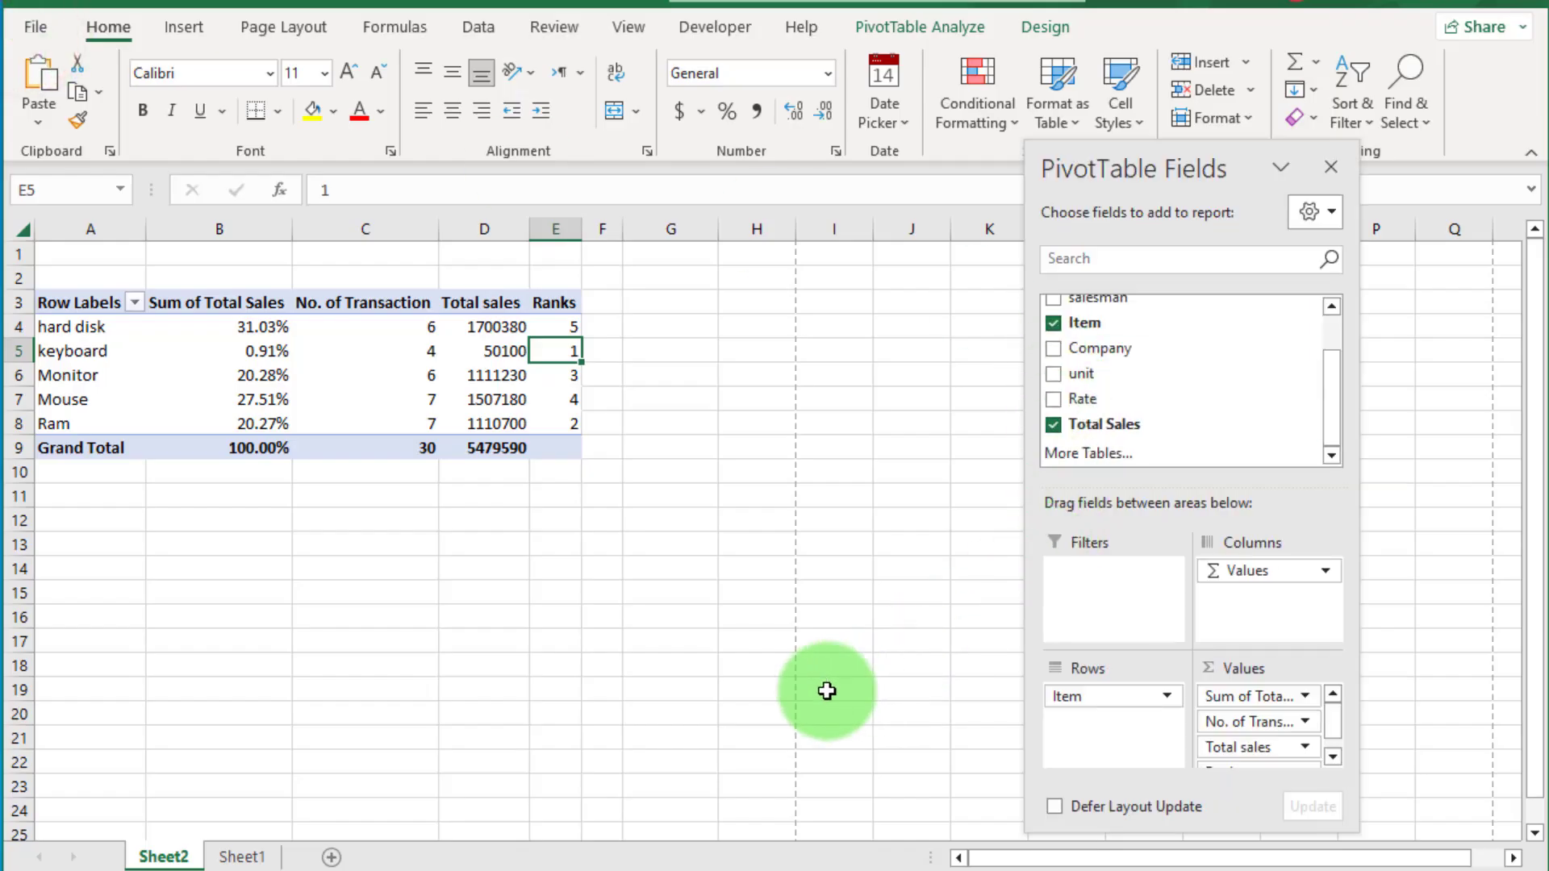